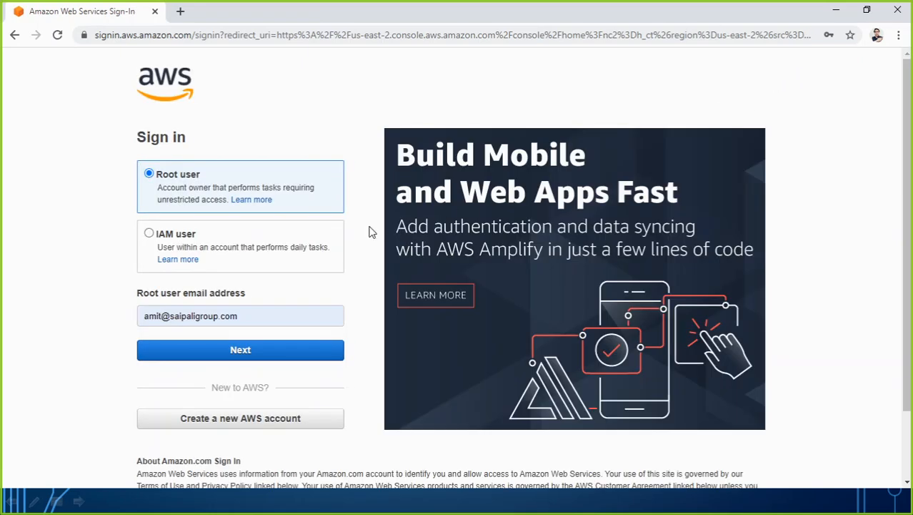
# - Sign in to AWS as root user with the second saved account e-mail, entering the account password
pyautogui.click(238, 315)
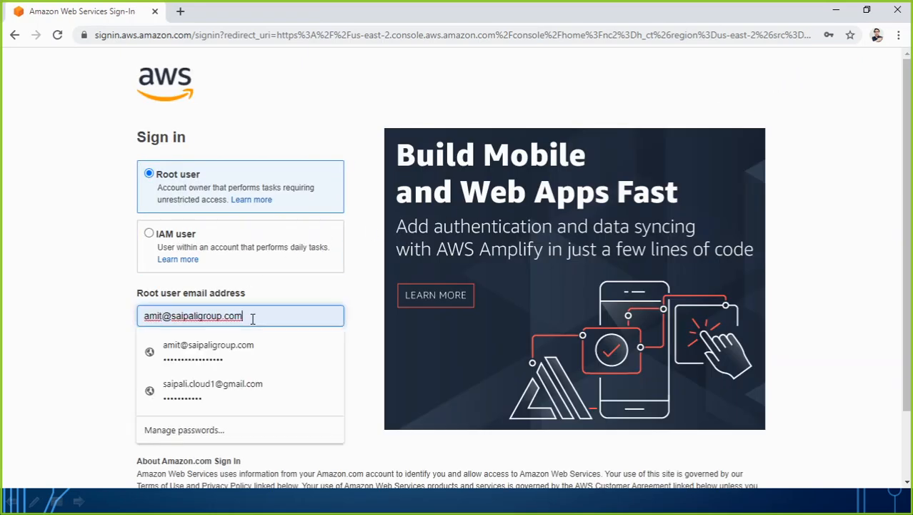
pyautogui.click(162, 396)
pyautogui.click(201, 359)
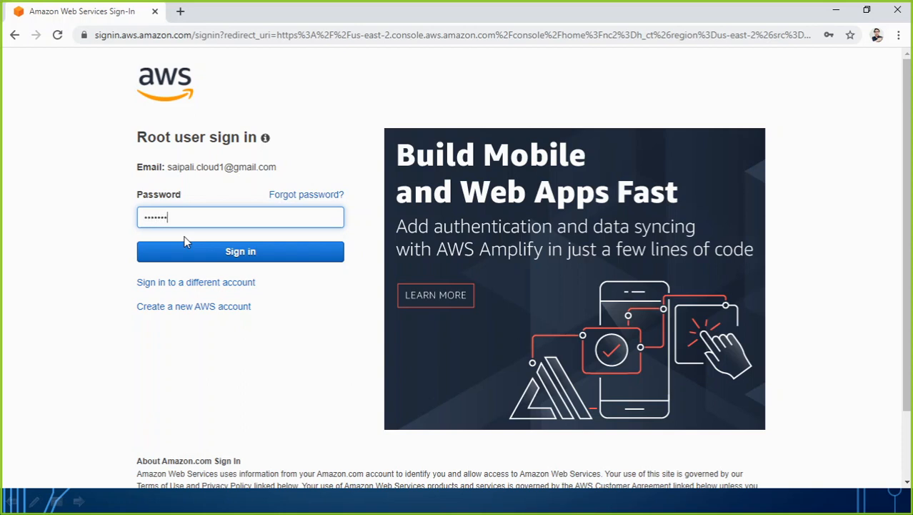
pyautogui.write('***')
pyautogui.press('Return')
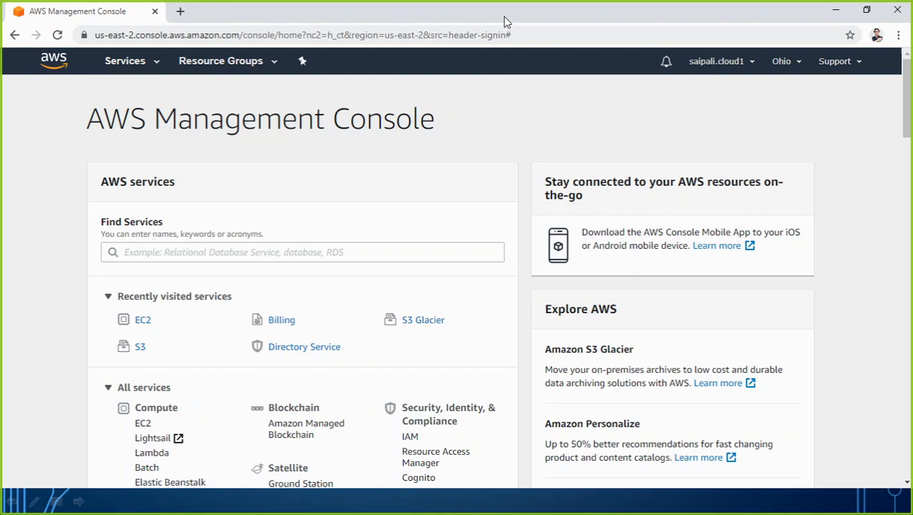
# - Open the EC2 service and start launching a new instance in the Ohio region
pyautogui.click(143, 321)
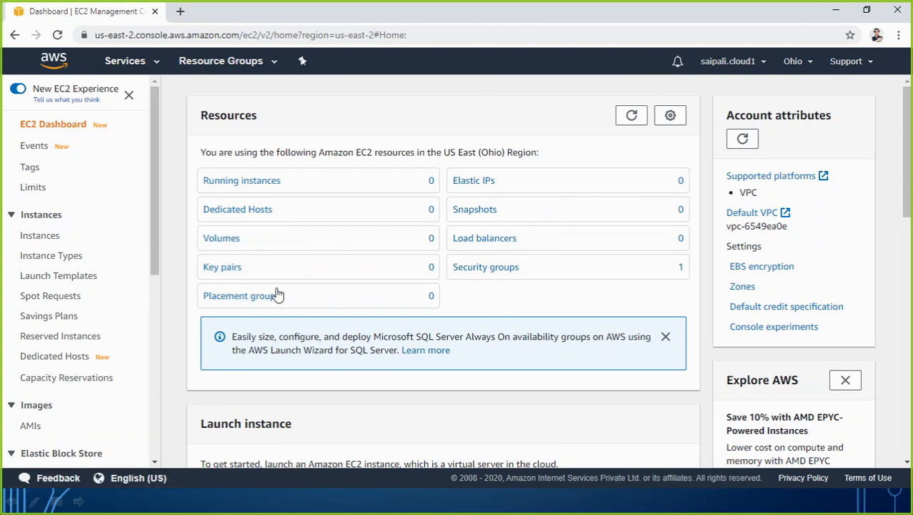
pyautogui.scroll(-2, 312, 304)
pyautogui.scroll(-2, 311, 297)
pyautogui.click(230, 262)
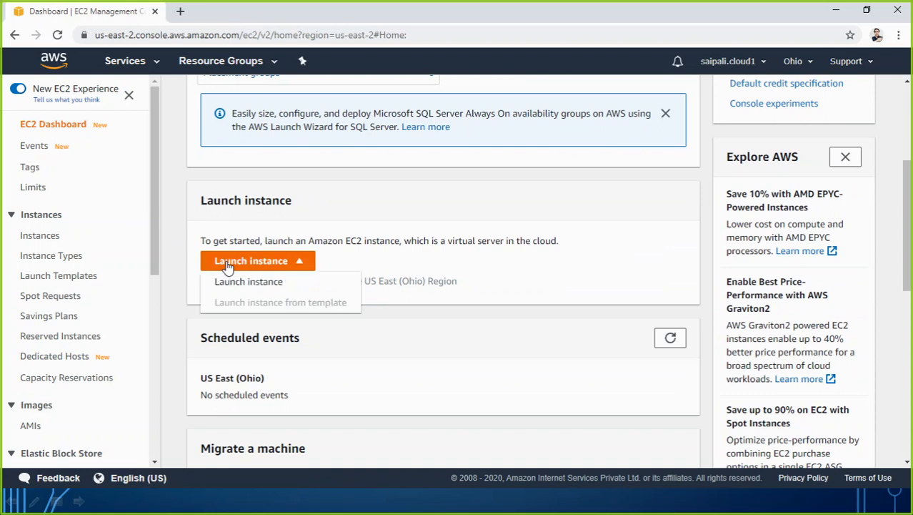
pyautogui.click(246, 281)
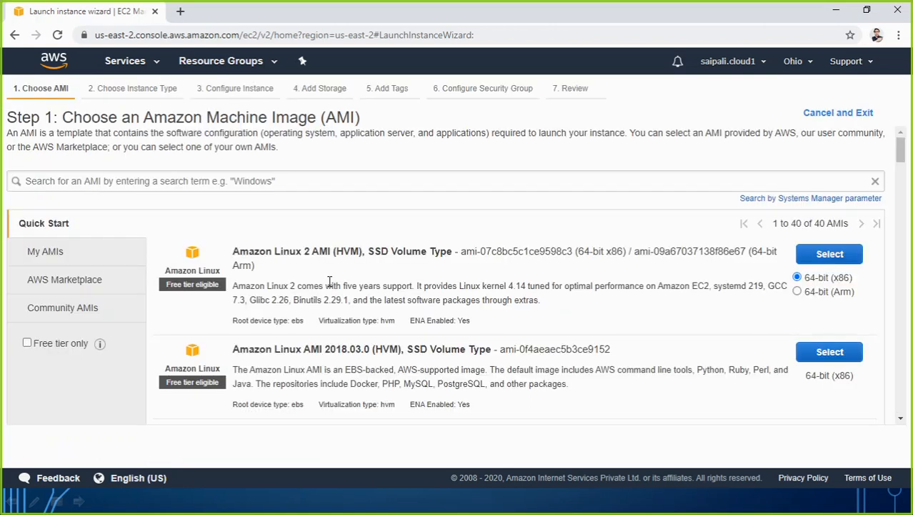
# - Choose the 64-bit (x86) Amazon Linux 2 AMI with the t2.micro instance type and proceed to the instance details
pyautogui.click(822, 256)
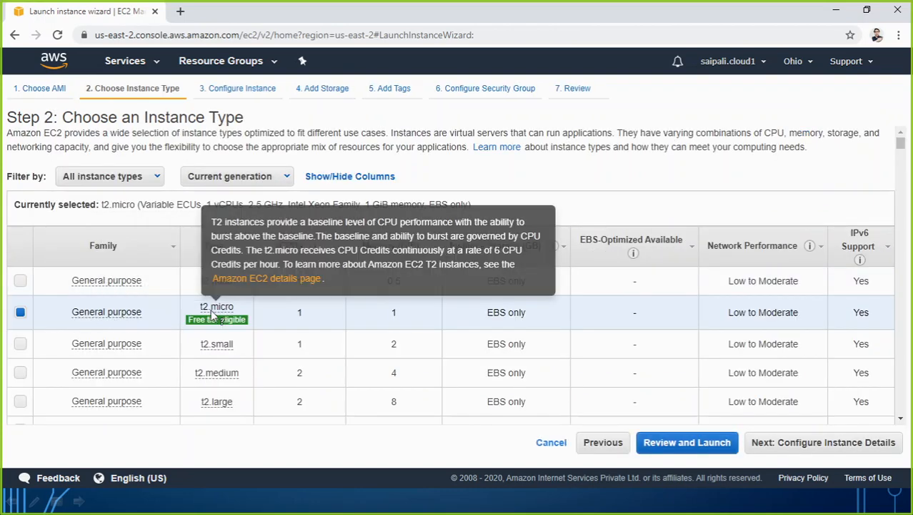
pyautogui.moveTo(229, 325)
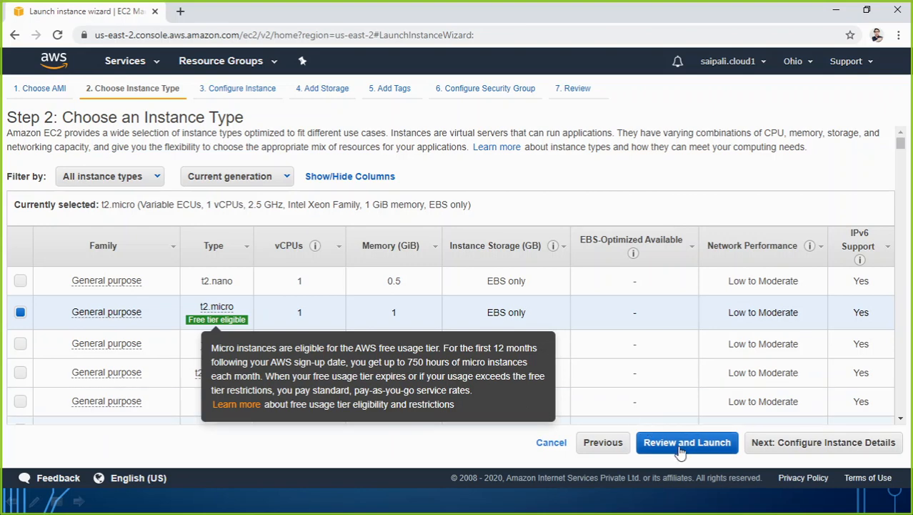
pyautogui.click(786, 447)
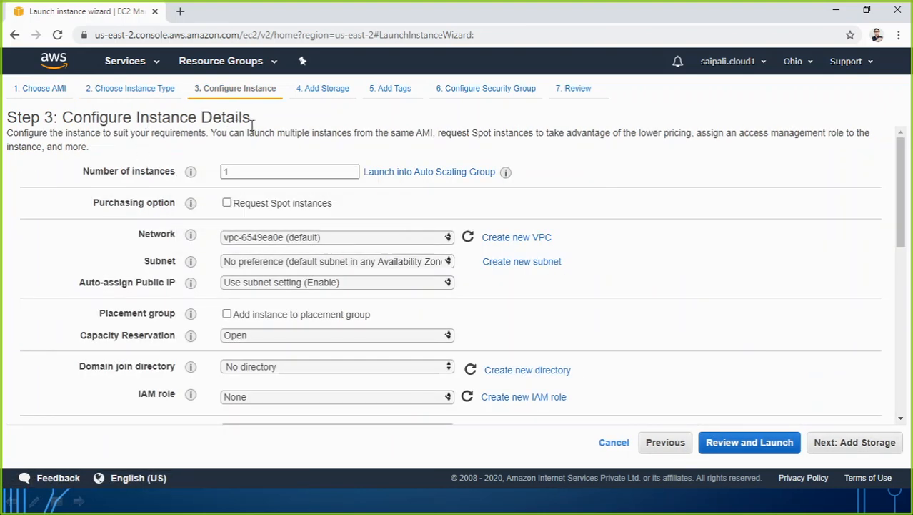
# - Resize the browser window so the slide's script stays visible beside it, and bring up the instance's user data for text entry
pyautogui.moveTo(425, 18); pyautogui.dragTo(108, 29)
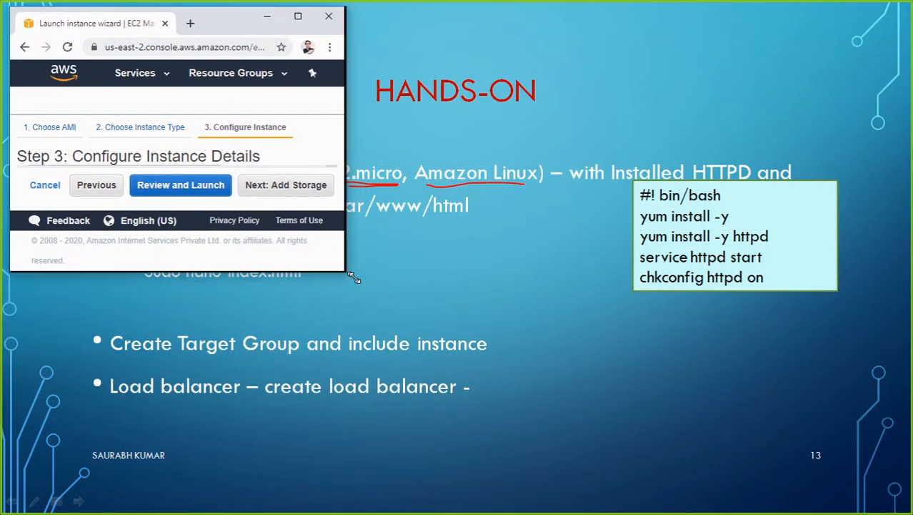
pyautogui.moveTo(345, 269); pyautogui.dragTo(615, 508)
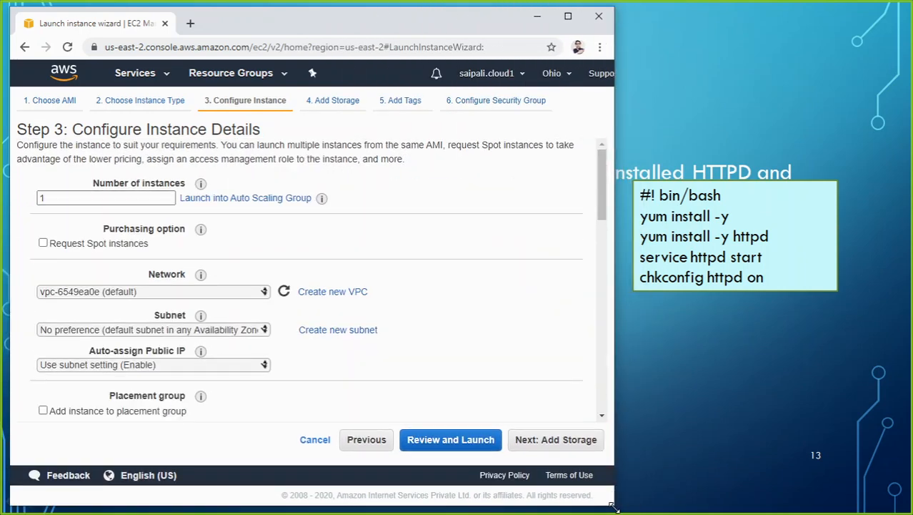
pyautogui.scroll(-10, 218, 265)
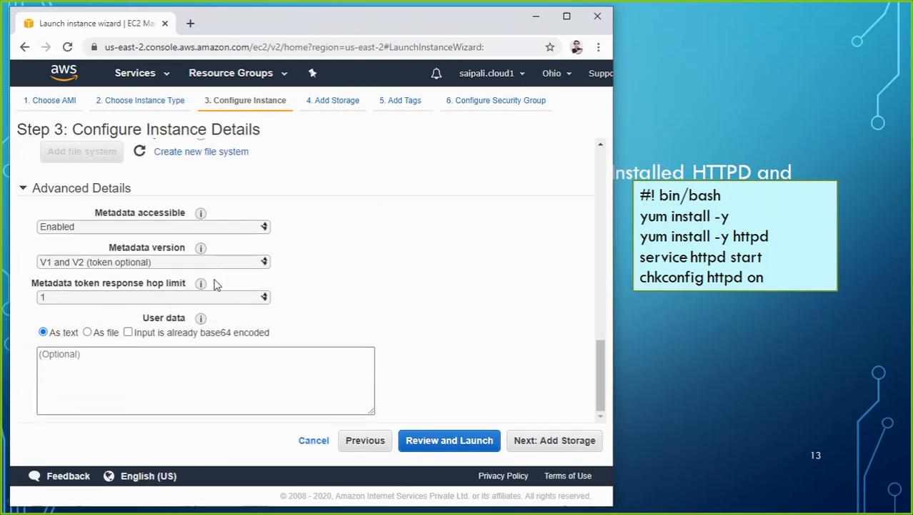
pyautogui.click(58, 358)
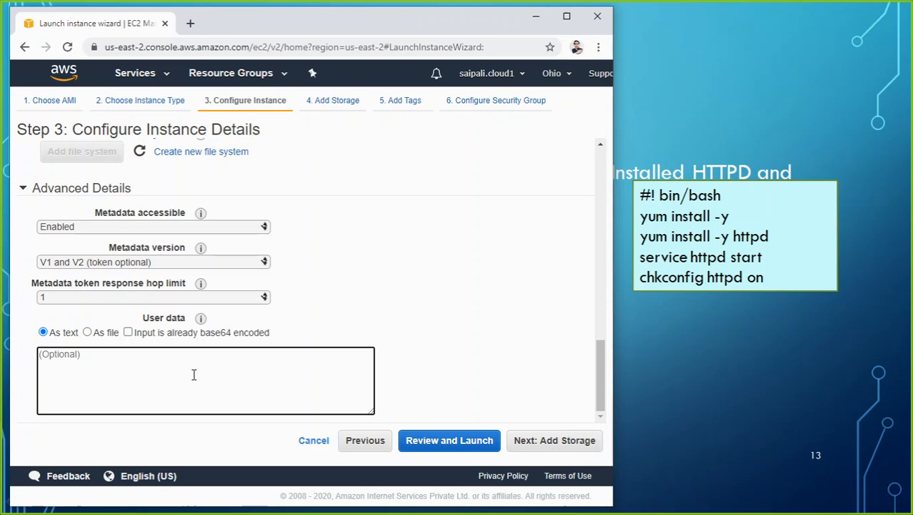
# - Enter "#! bin/bash" and "yum install -y" as the first two lines of the instance's user data
pyautogui.write('#')
pyautogui.write('!bi')
pyautogui.write('bin/ba')
pyautogui.write('c')
pyautogui.press('BackSpace')
pyautogui.write('ta')
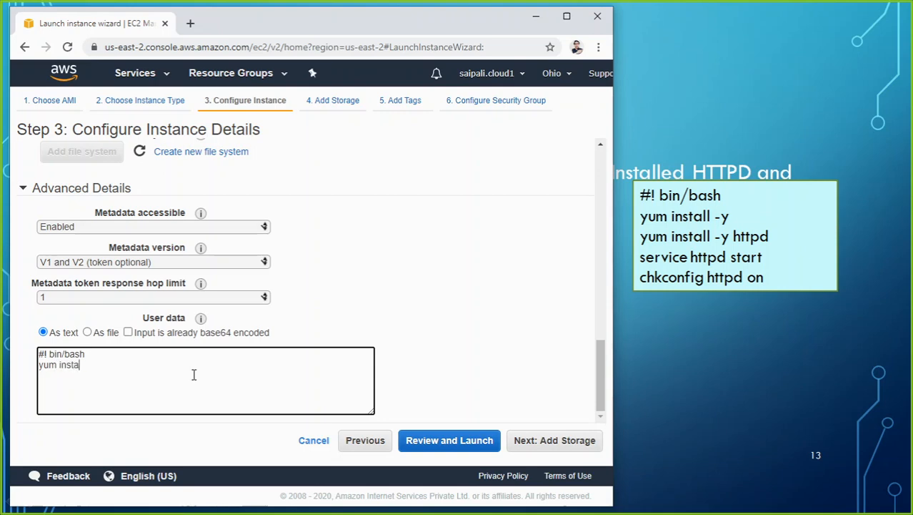
pyautogui.write('ll -y ')
# - Add the line "yum install -y httpd" to the user data script
pyautogui.write('yum ')
pyautogui.write('insta')
pyautogui.write('ll')
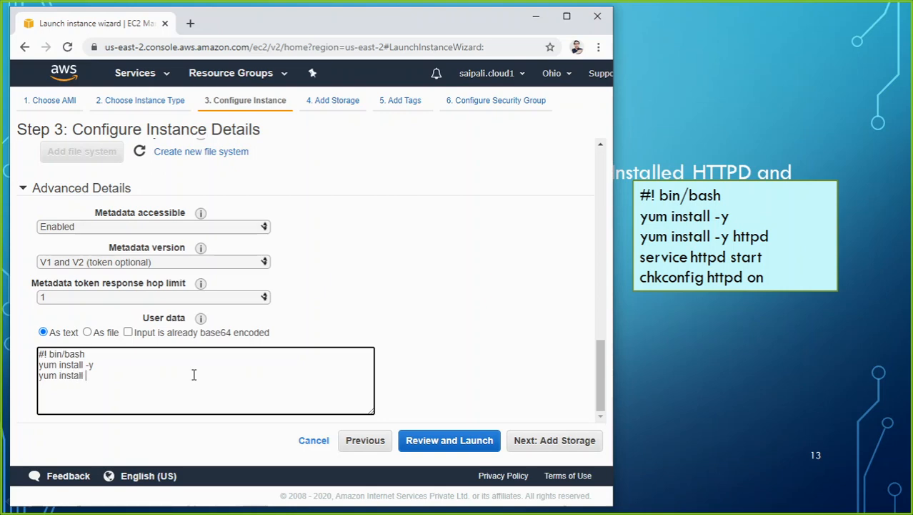
pyautogui.write(' -y h')
pyautogui.write('ttp')
pyautogui.write('d ')
# - Complete the user data script with the lines "service httpd start" and "chkconfig httpd on"
pyautogui.write('ser')
pyautogui.write('vice https')
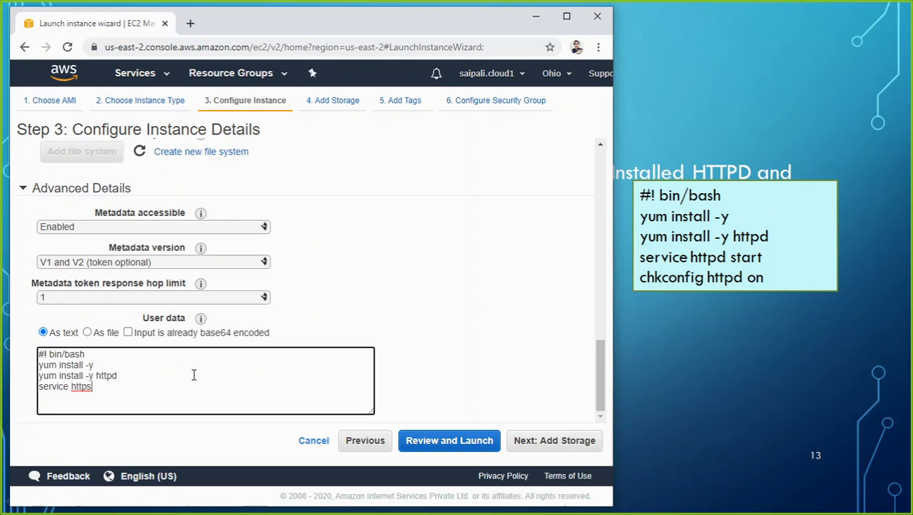
pyautogui.write(' start')
pyautogui.press('BackSpace')
pyautogui.press('BackSpace')
pyautogui.write('d')
pyautogui.write('chk')
pyautogui.write('con')
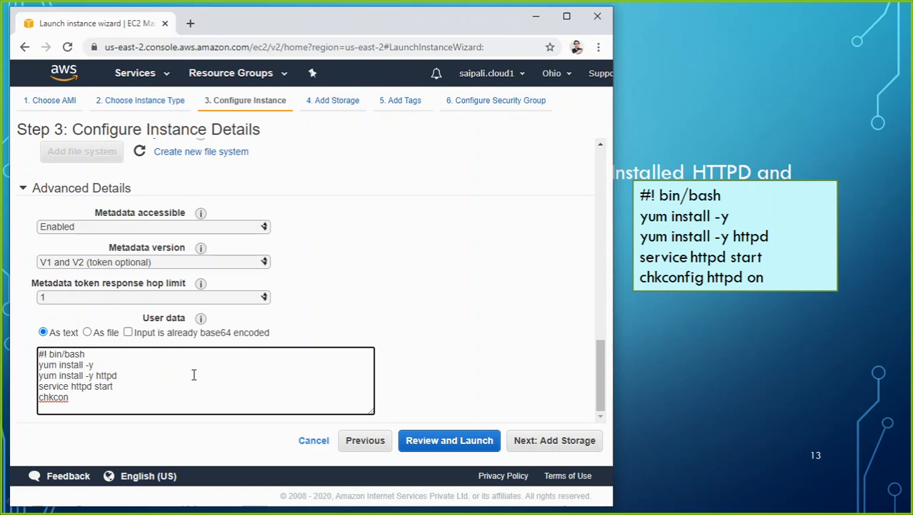
pyautogui.write('fig httpd on')
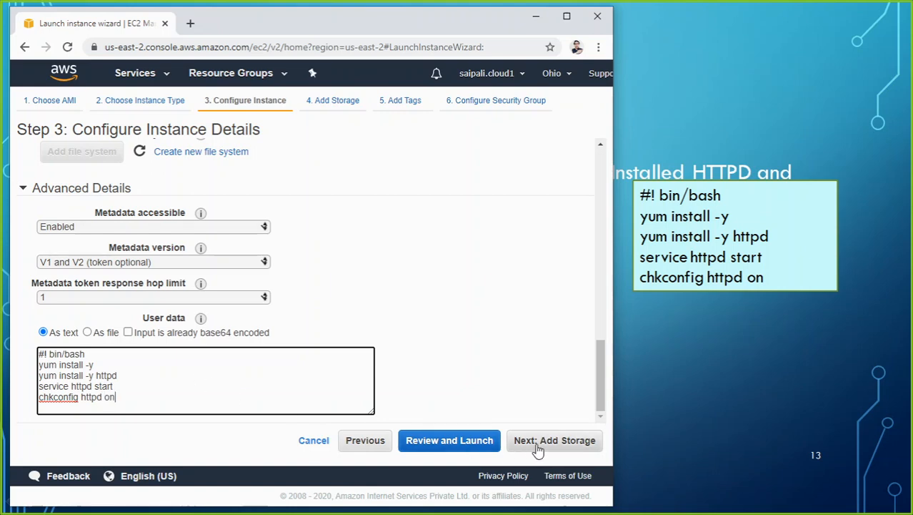
# - Maximize the browser window and proceed to the security group configuration, keeping the default storage and adding no tags
pyautogui.click(567, 15)
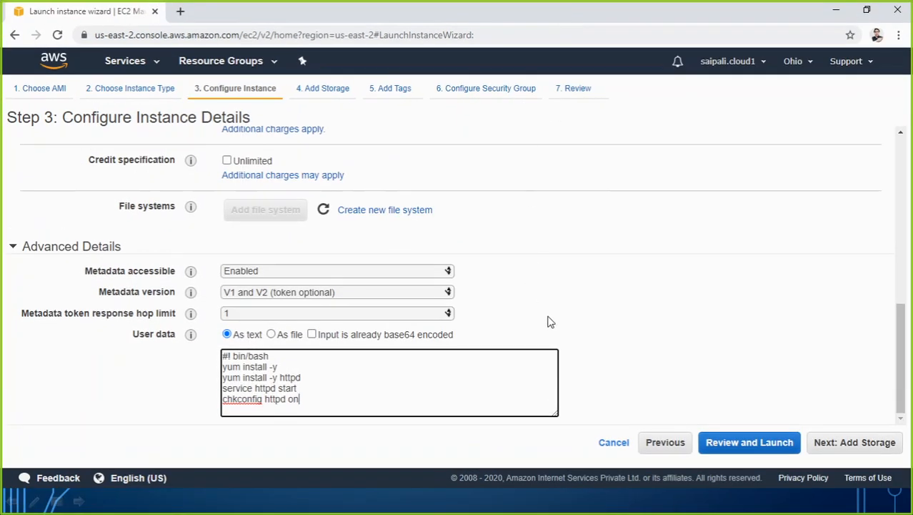
pyautogui.click(871, 451)
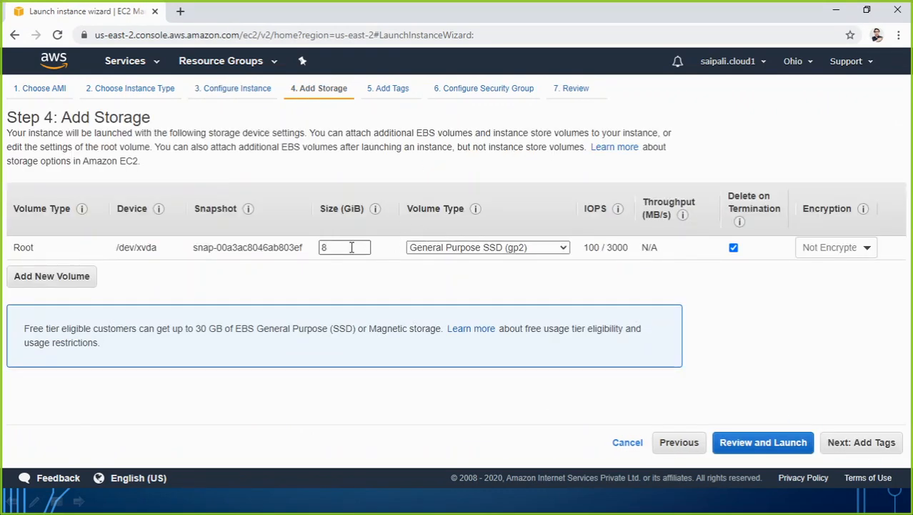
pyautogui.click(856, 444)
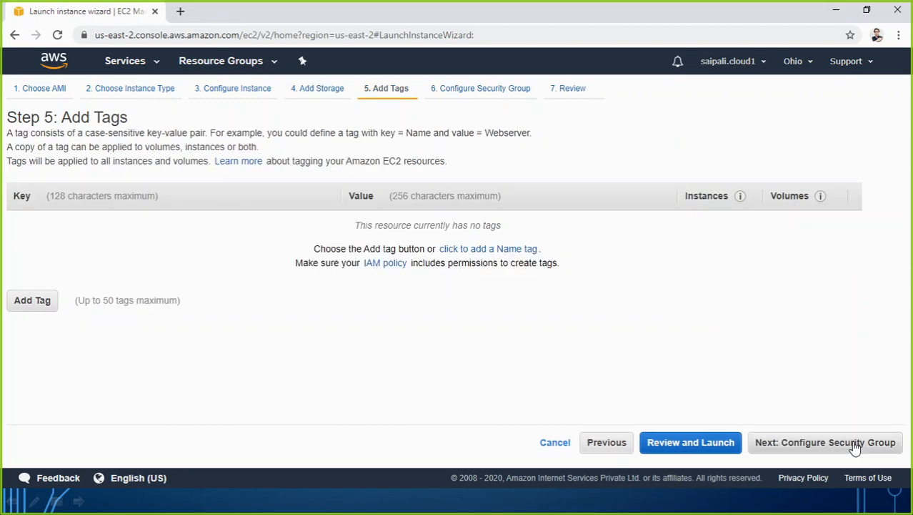
pyautogui.click(804, 443)
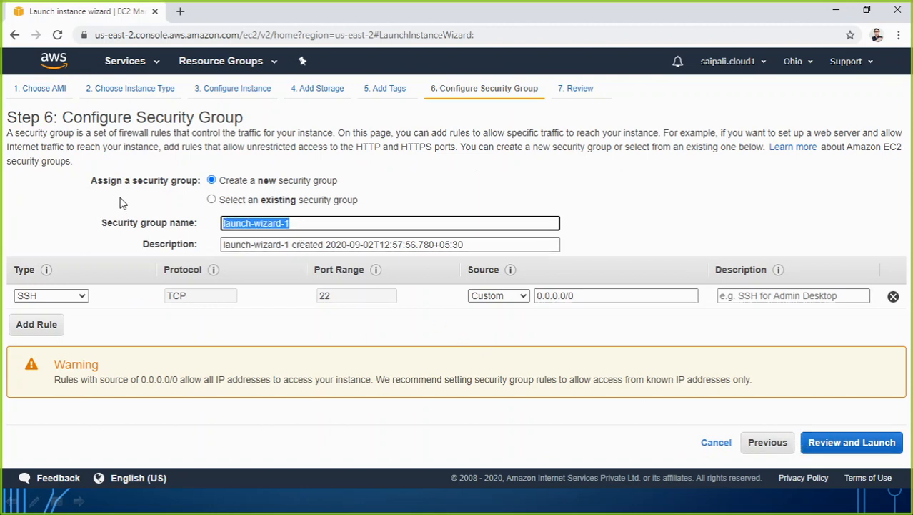
# - Name the new security group LSG01 and describe it as "Linux security group 01"
pyautogui.write('LSG01')
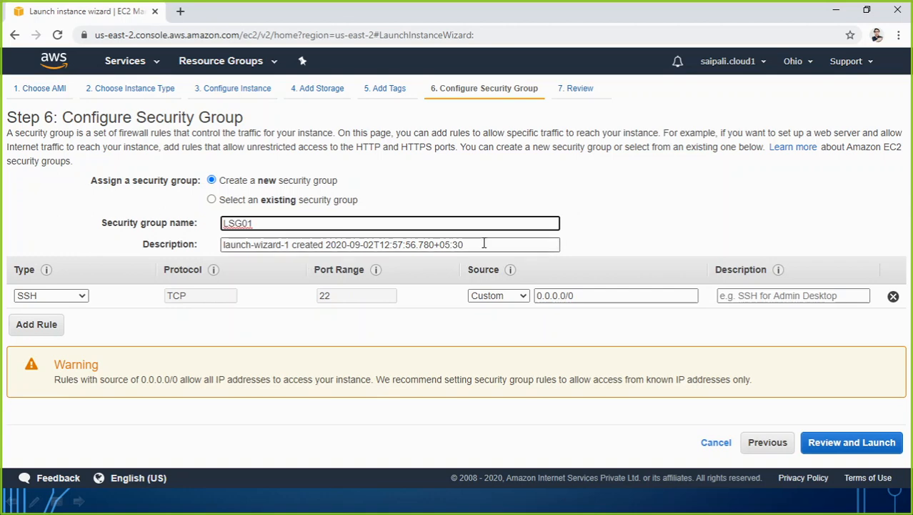
pyautogui.press('Tab')
pyautogui.write('L')
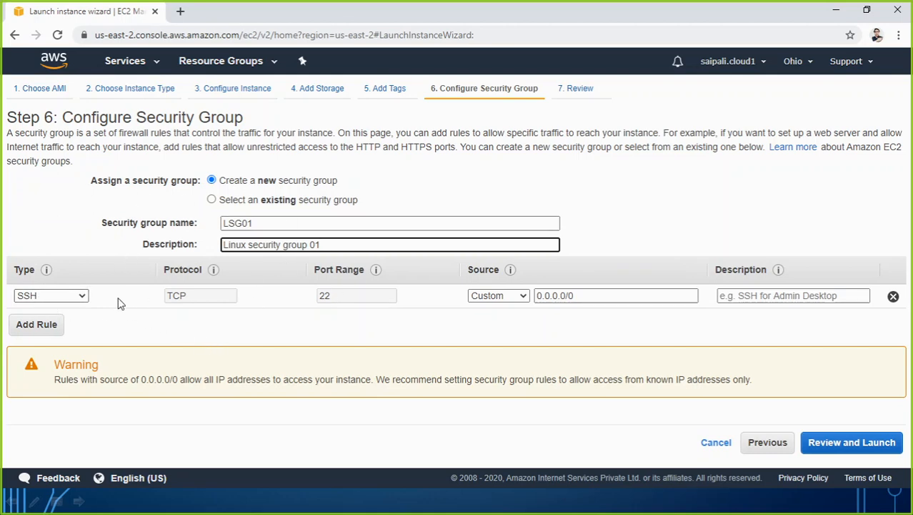
# - Add a second inbound rule of type HTTP to the security group
pyautogui.click(36, 325)
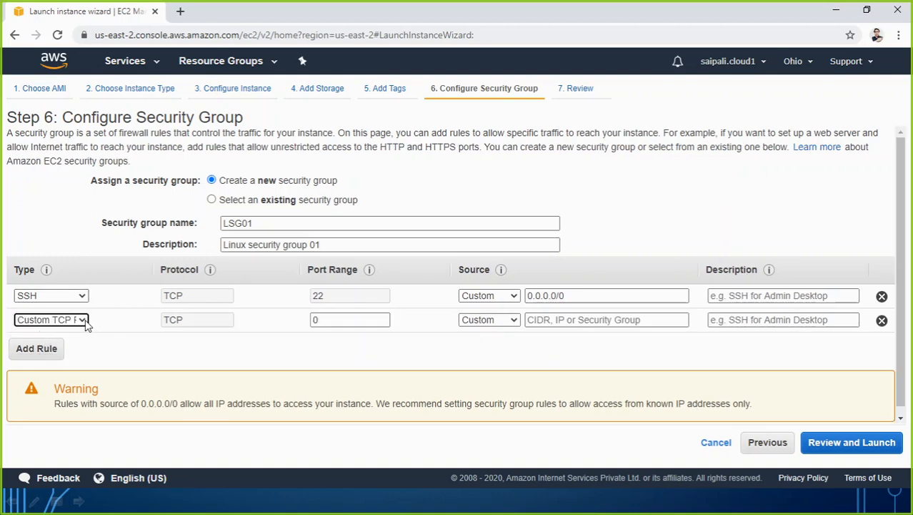
pyautogui.click(86, 320)
pyautogui.scroll(-1, 53, 275)
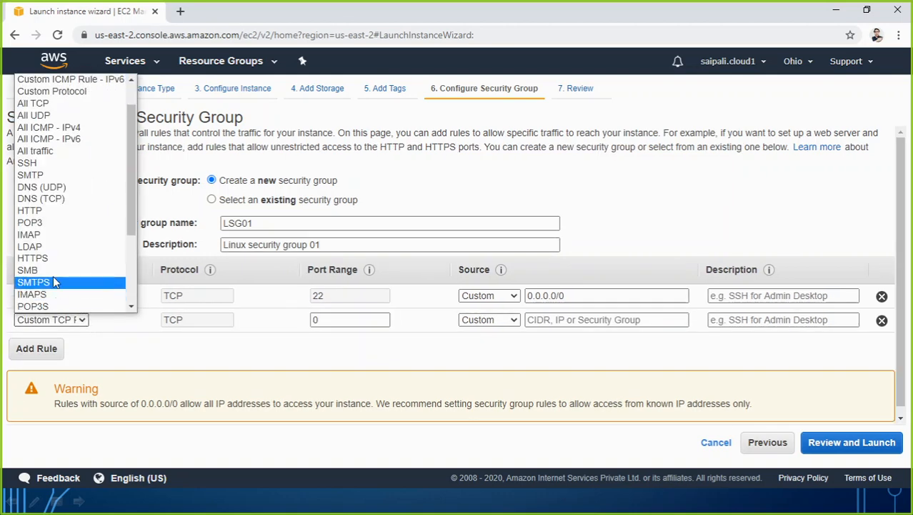
pyautogui.click(51, 215)
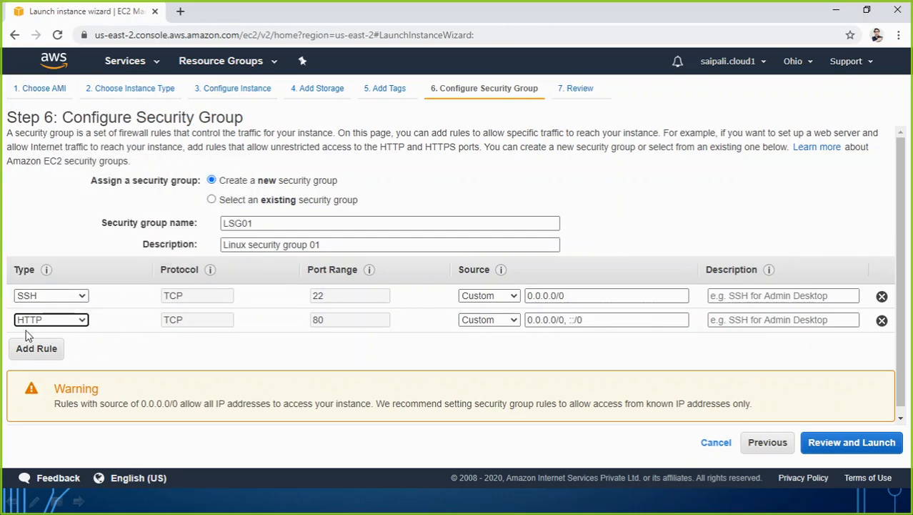
# - Set the source of both the SSH and HTTP rules to Anywhere
pyautogui.click(508, 297)
pyautogui.click(506, 319)
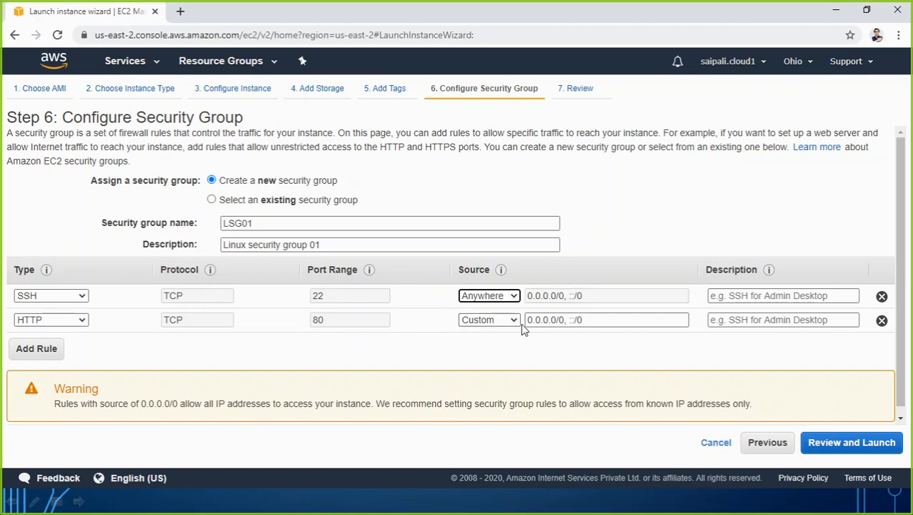
pyautogui.click(515, 321)
pyautogui.click(508, 344)
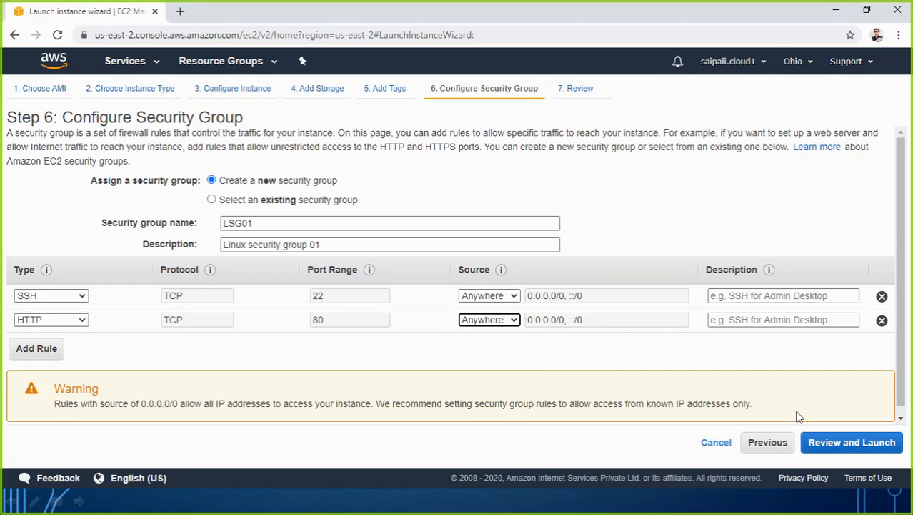
# - Review the instance's launch configuration and start the launch
pyautogui.click(834, 451)
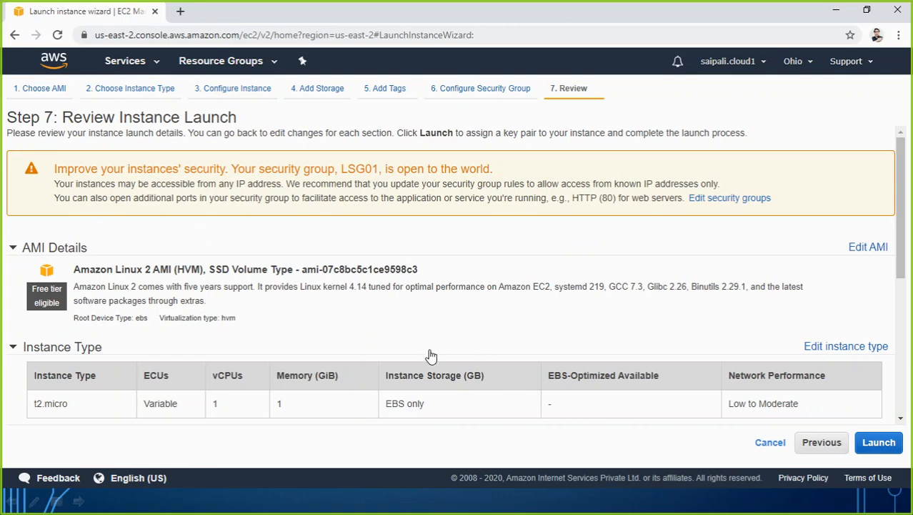
pyautogui.scroll(-5, 501, 365)
pyautogui.click(878, 441)
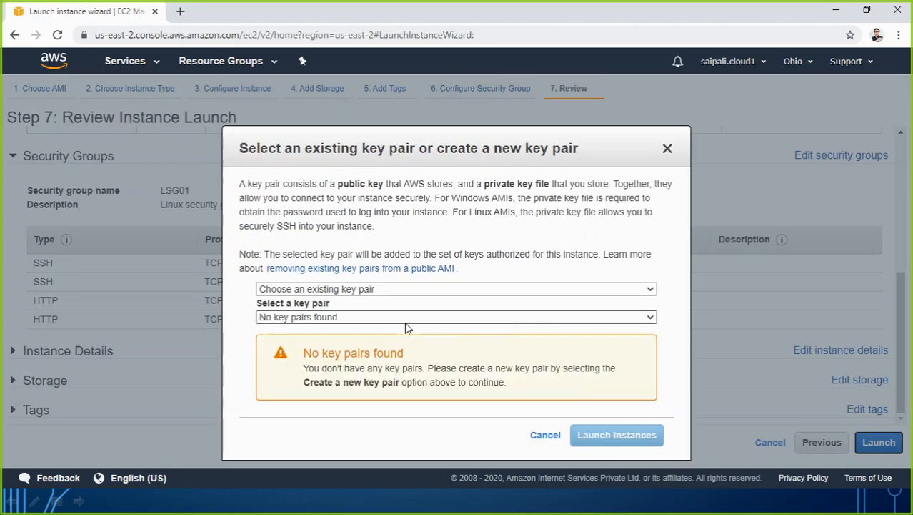
# - Create a new key pair named Amazonlinuxkey and download its private key file
pyautogui.click(386, 290)
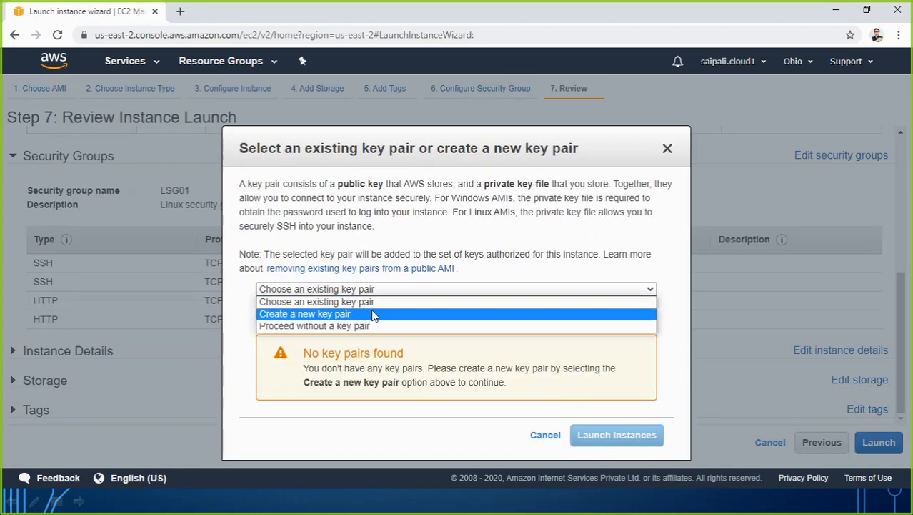
pyautogui.click(362, 314)
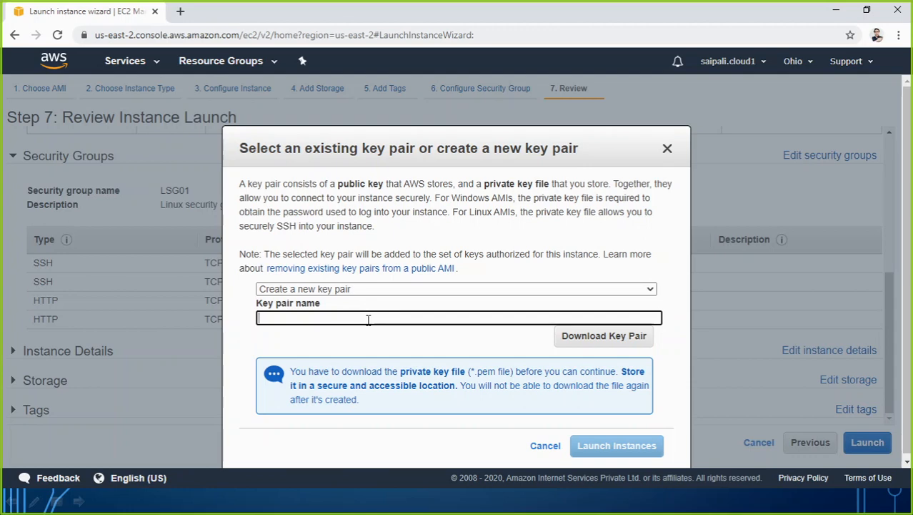
pyautogui.write('Ama')
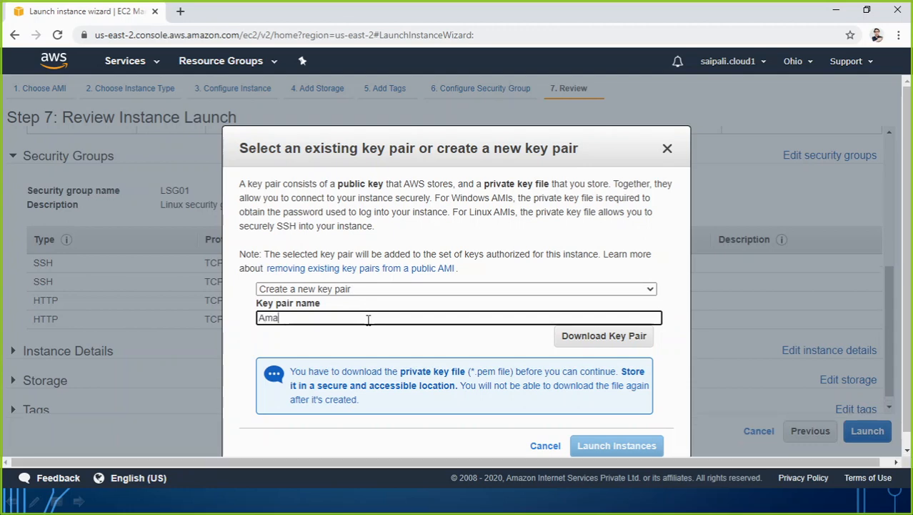
pyautogui.write('zonlinuxkey')
pyautogui.click(565, 341)
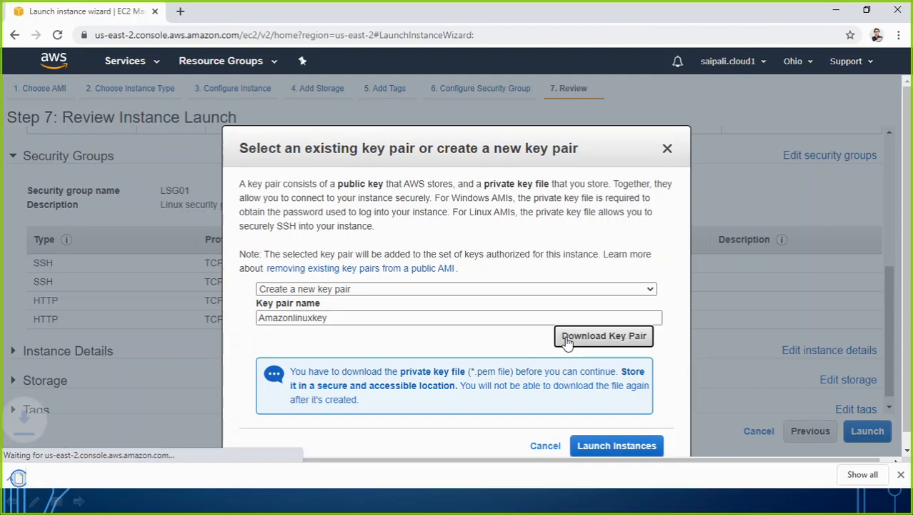
# - Launch the instance with the new key pair and go to the instances list
pyautogui.scroll(-1, 627, 408)
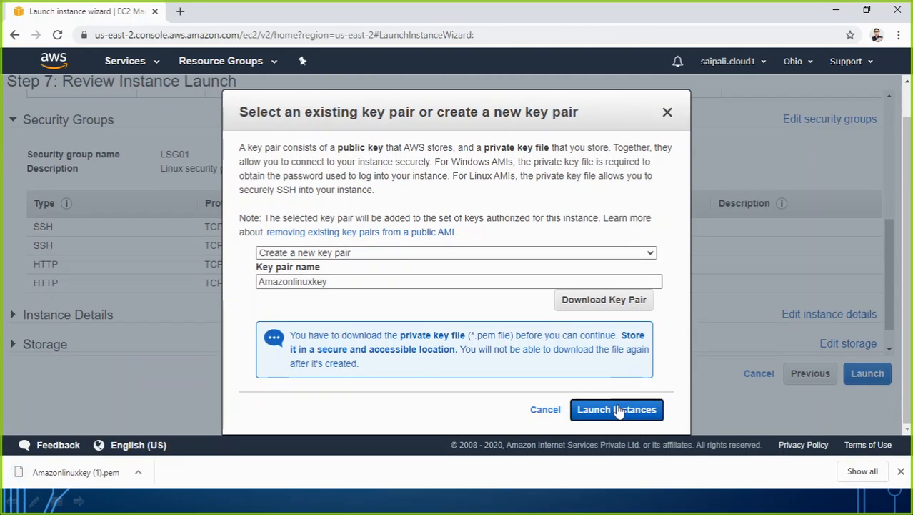
pyautogui.click(618, 410)
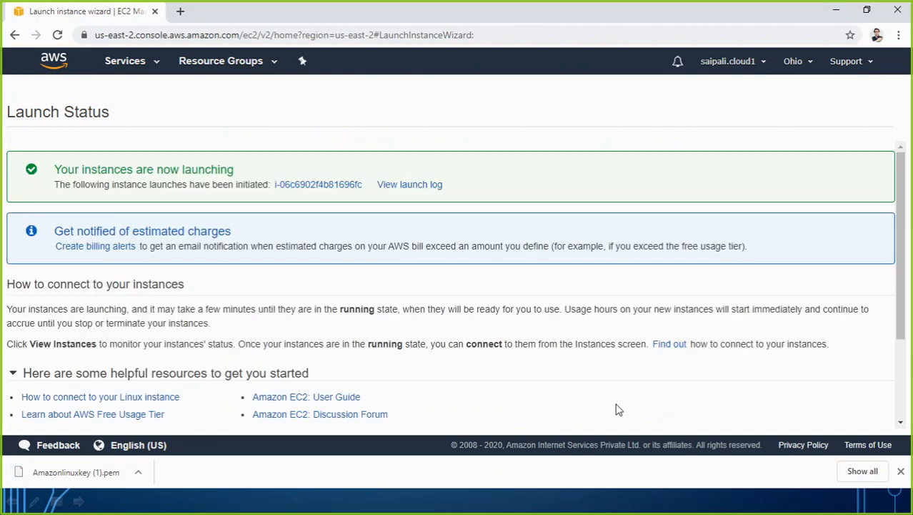
pyautogui.scroll(-3, 618, 409)
pyautogui.click(835, 422)
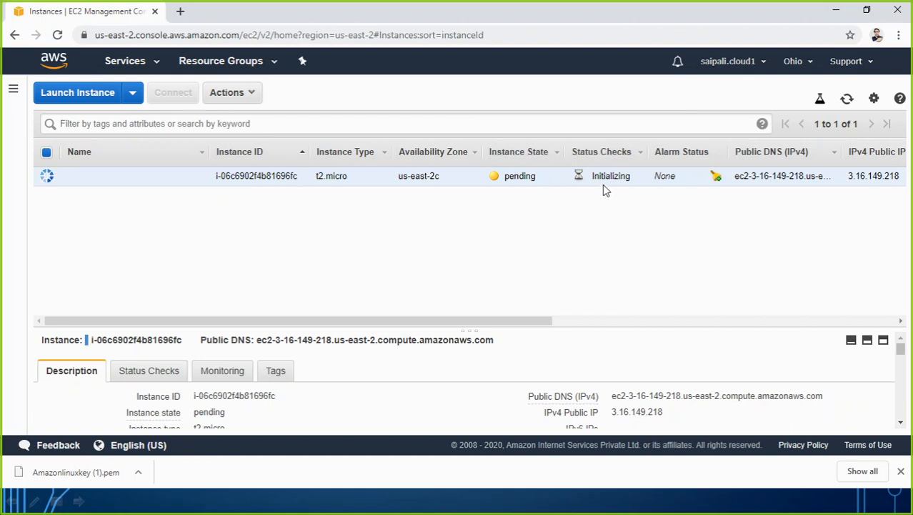
# - Name the new instance "Amazon Linux for web"
pyautogui.click(195, 178)
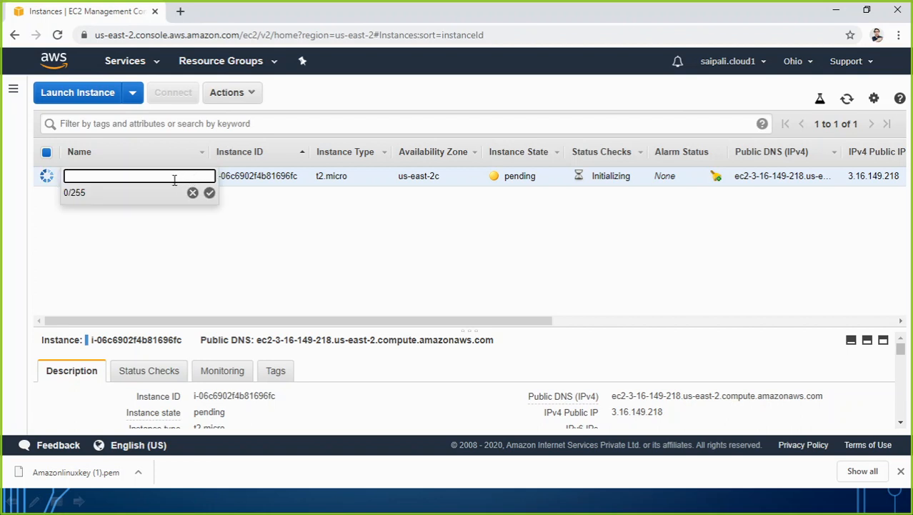
pyautogui.write('Amazon Linu')
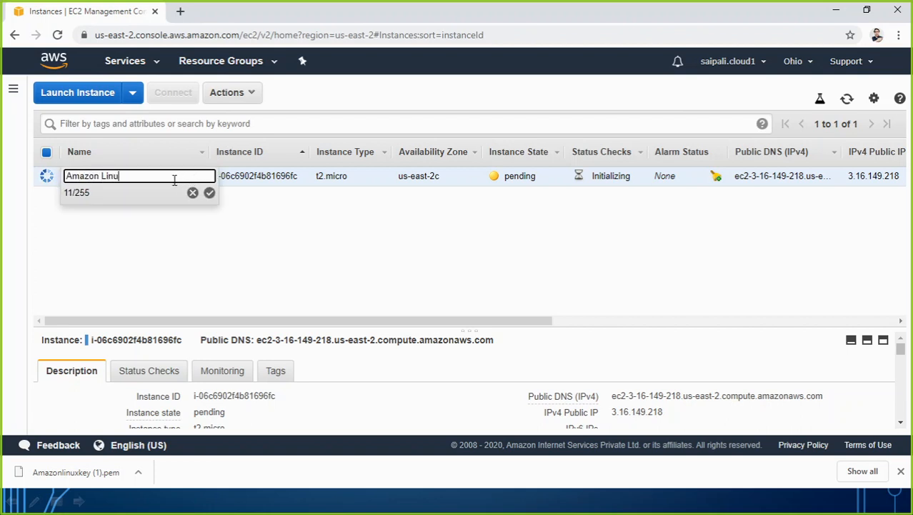
pyautogui.write('x for we')
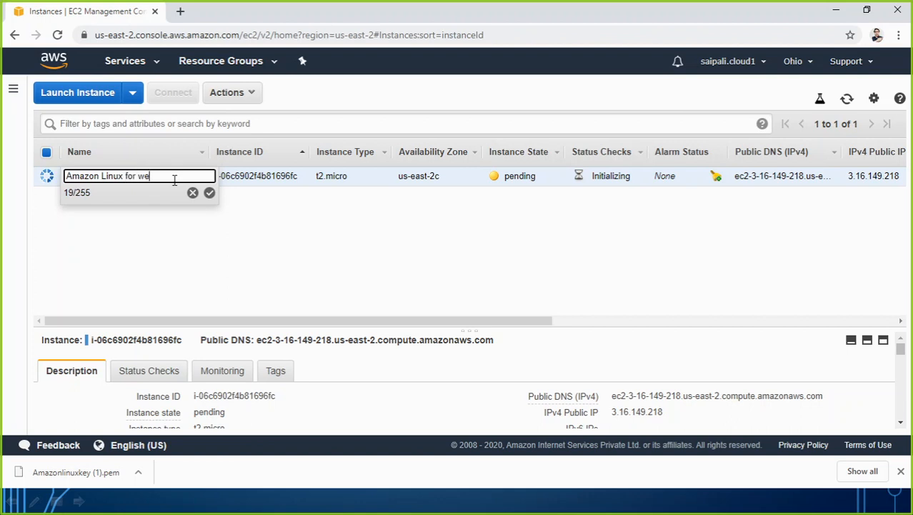
pyautogui.write('b')
pyautogui.click(209, 192)
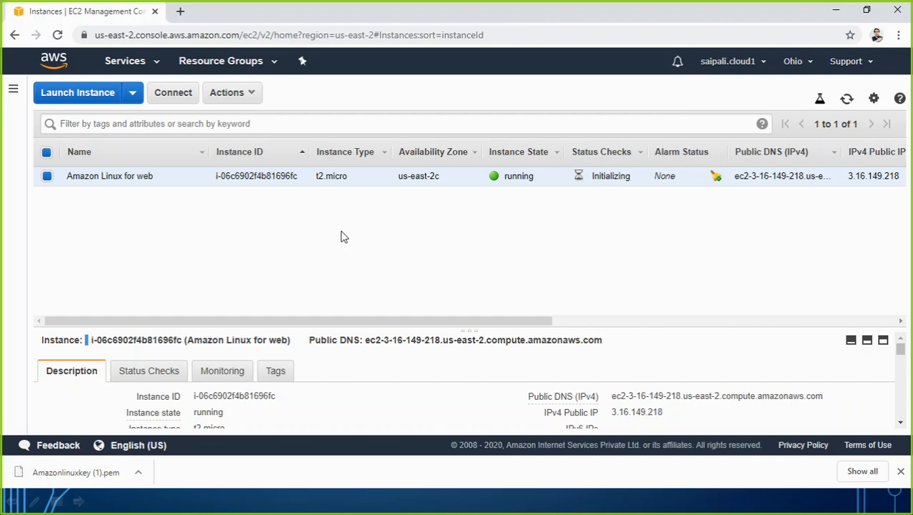
# - Connect to the instance with the EC2 Instance Connect browser-based SSH method, keeping the default user name ec2-user
pyautogui.click(173, 95)
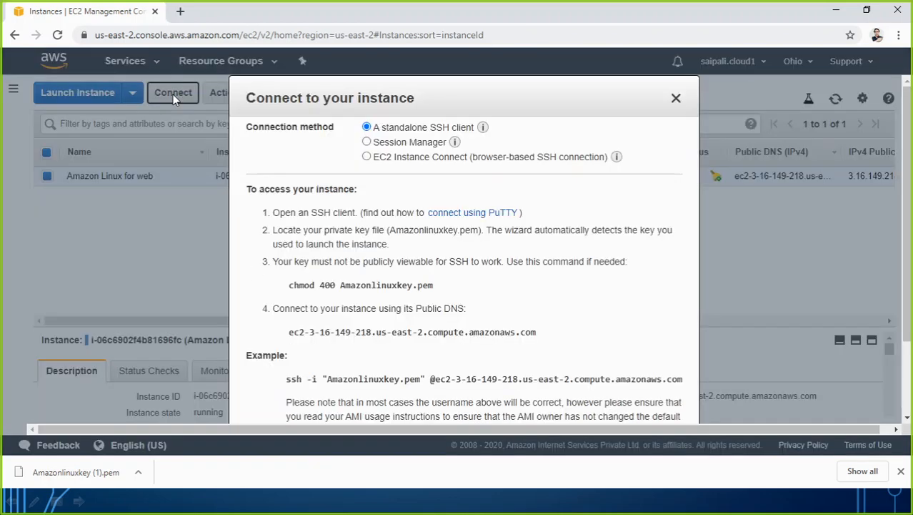
pyautogui.click(405, 158)
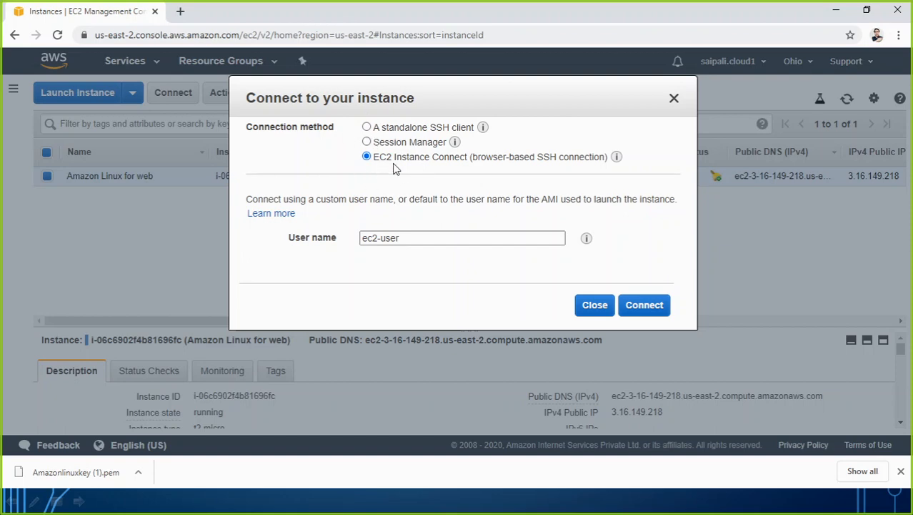
pyautogui.click(651, 313)
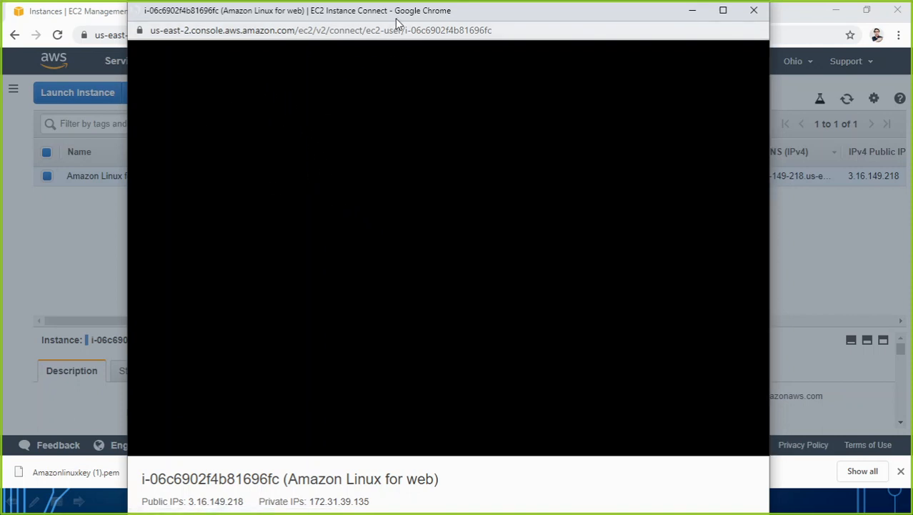
pyautogui.moveTo(397, 23); pyautogui.dragTo(425, 20)
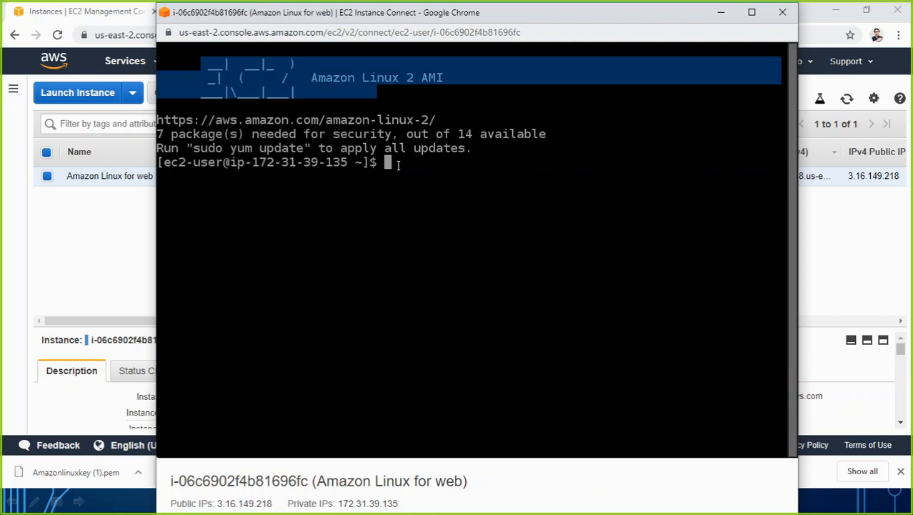
# - Check the state of the Apache web server in the terminal with "service httpd status"
pyautogui.press('Return')
pyautogui.press('Return')
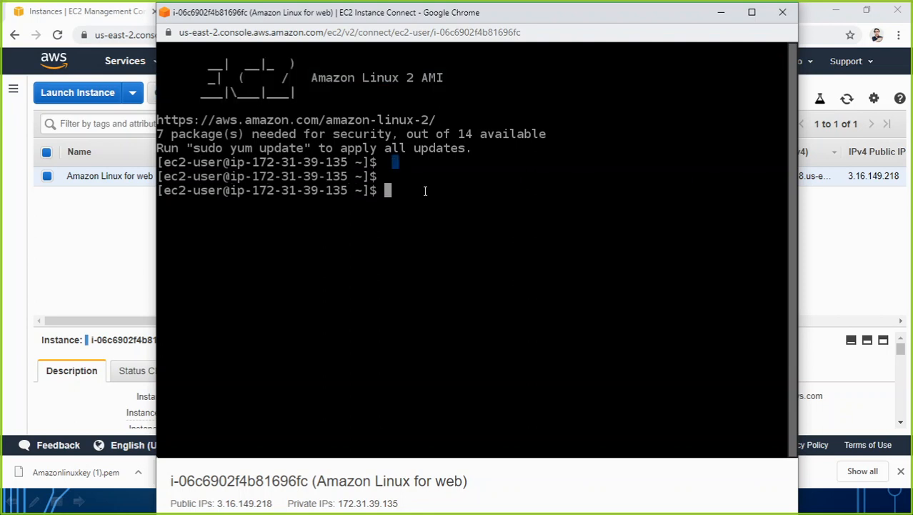
pyautogui.write('service httpd sta')
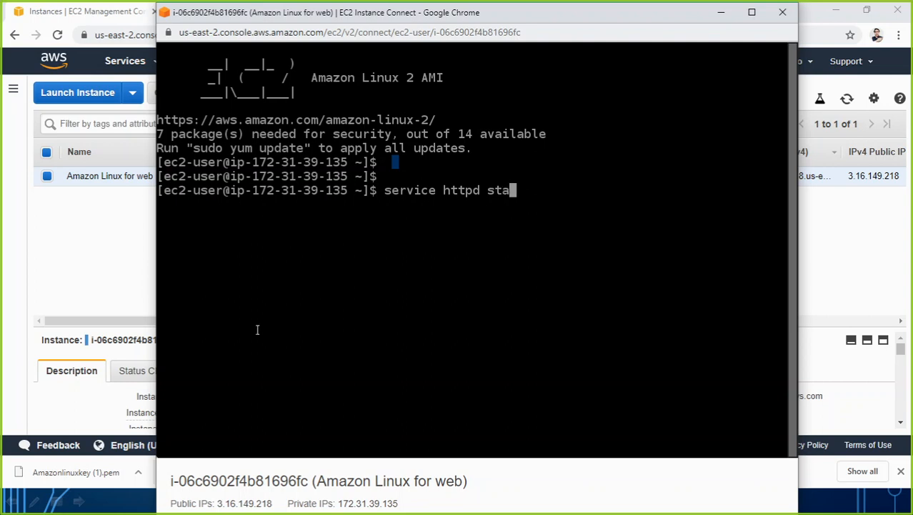
pyautogui.write('tus')
pyautogui.press('Return')
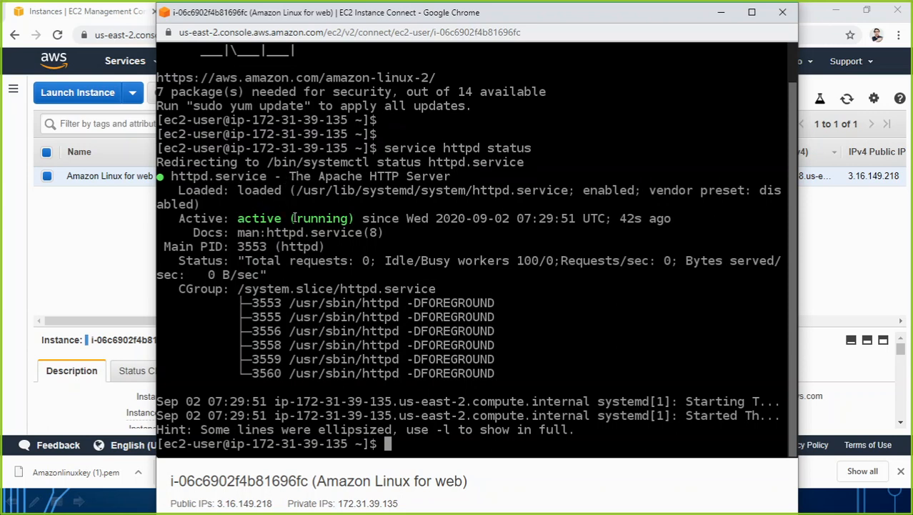
pyautogui.moveTo(237, 219); pyautogui.dragTo(354, 219)
pyautogui.moveTo(290, 177); pyautogui.dragTo(429, 177)
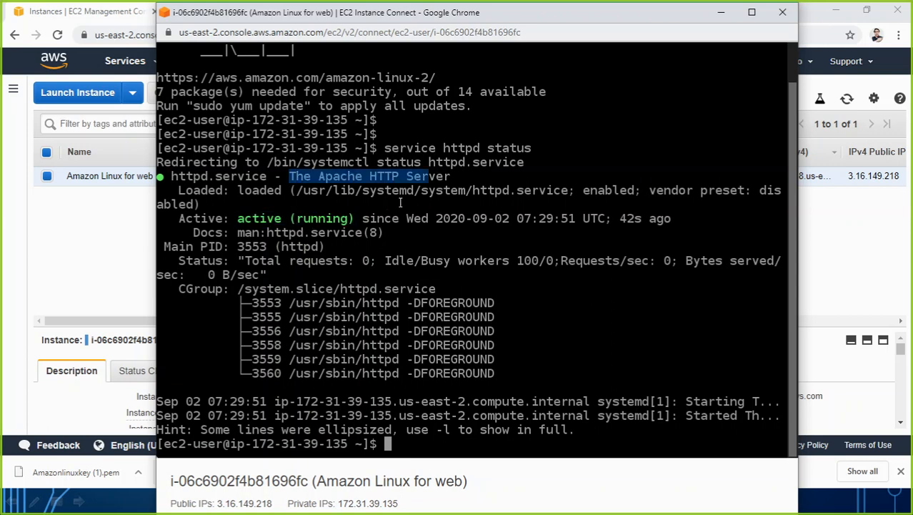
pyautogui.write('~~')
pyautogui.press('Return')
pyautogui.press('Return')
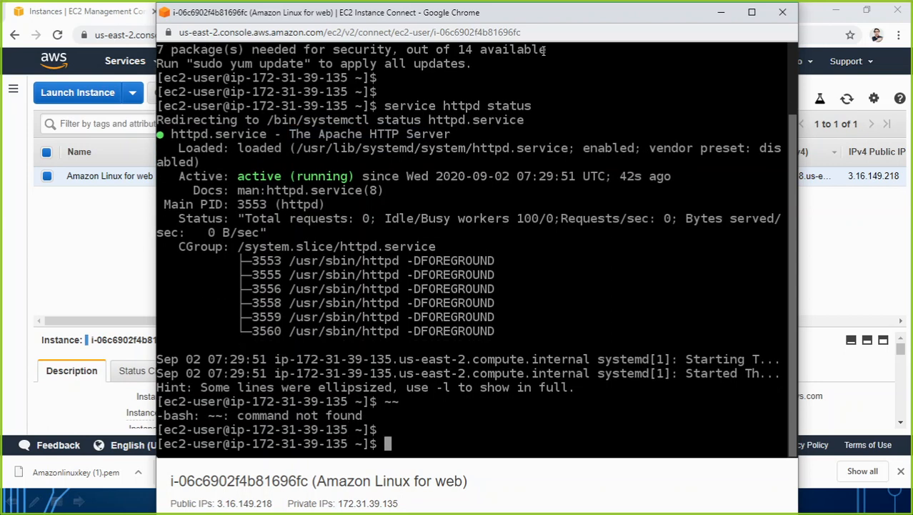
# - Copy the instance's IPv4 public IP from its description and open it in a new browser tab
pyautogui.click(721, 12)
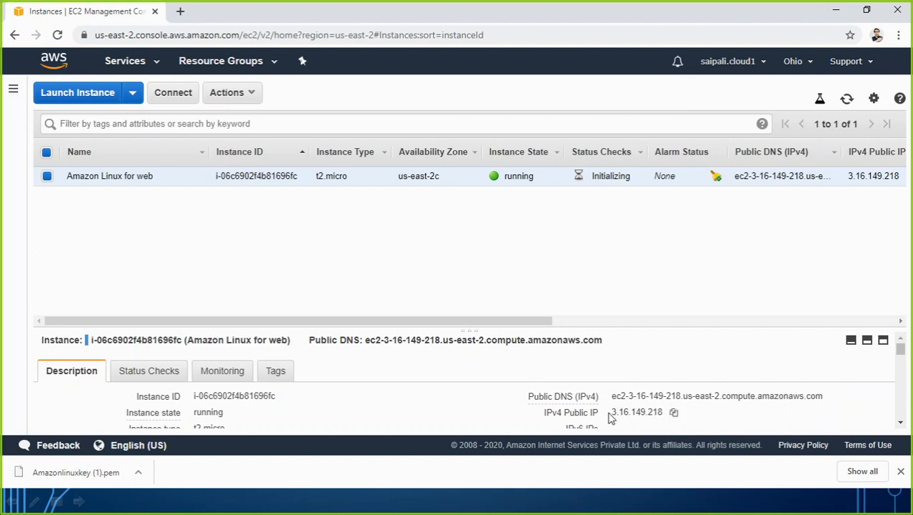
pyautogui.click(673, 413)
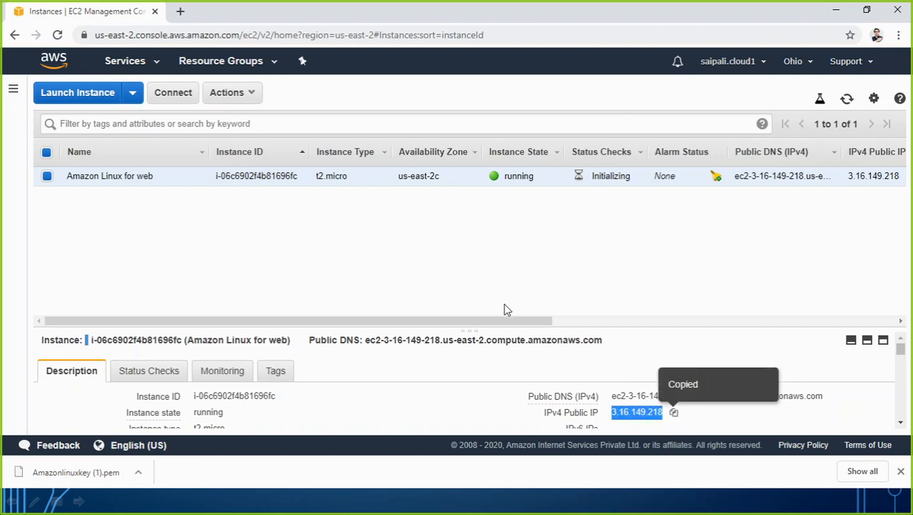
pyautogui.click(181, 10)
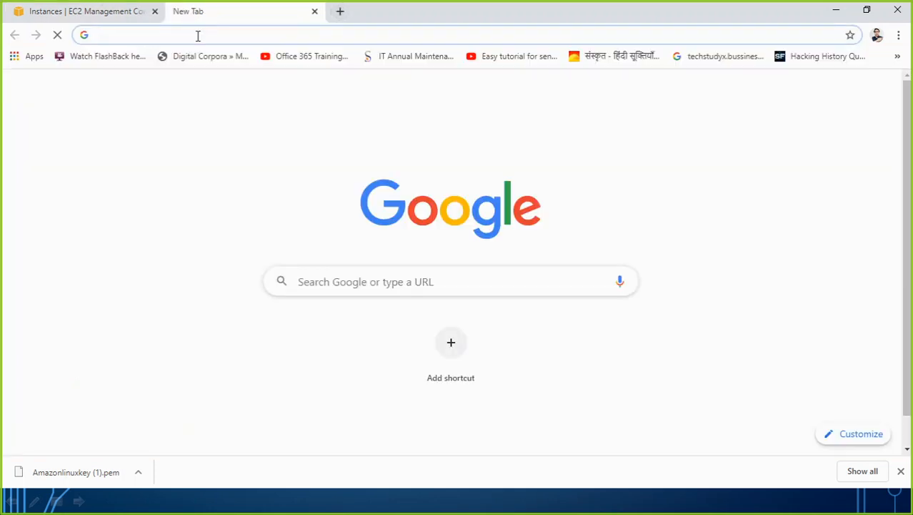
pyautogui.hotkey('ctrl', 'v')
pyautogui.press('Return')
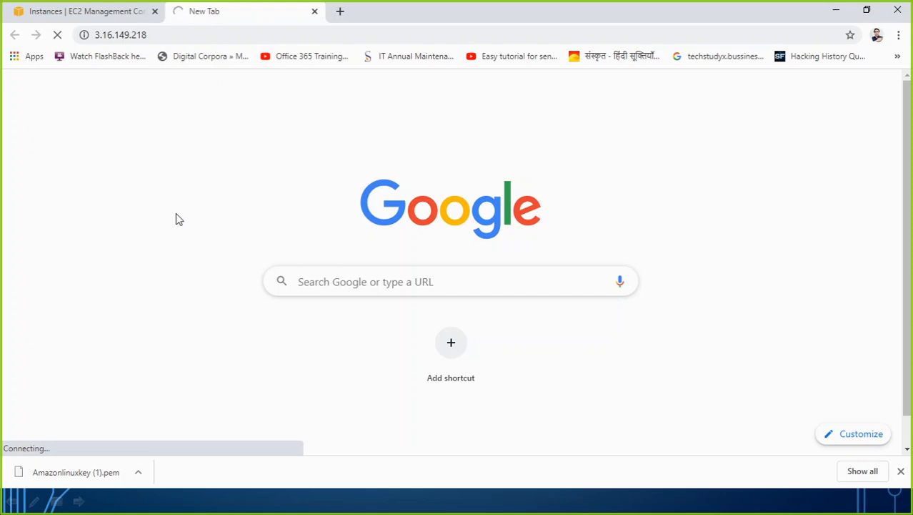
# - Examine the instance's status checks and the web page served at its public IP, and reload that page
pyautogui.click(107, 12)
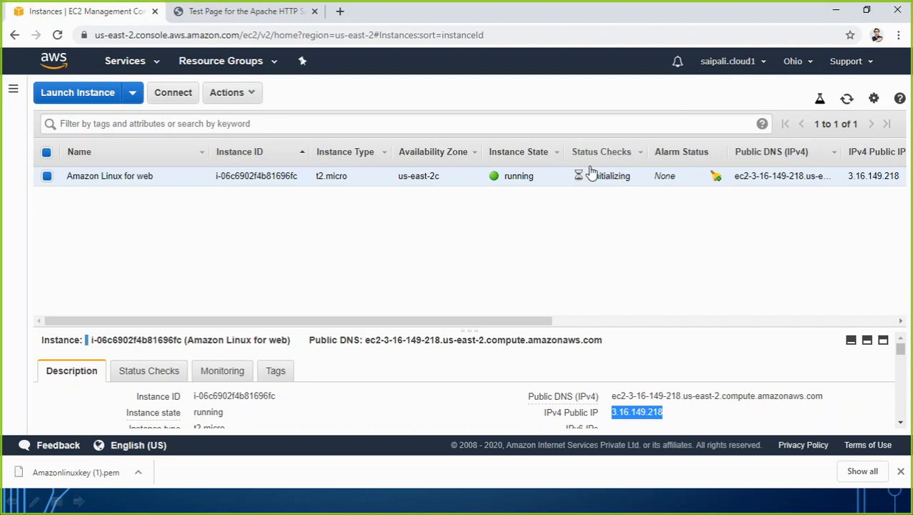
pyautogui.click(225, 15)
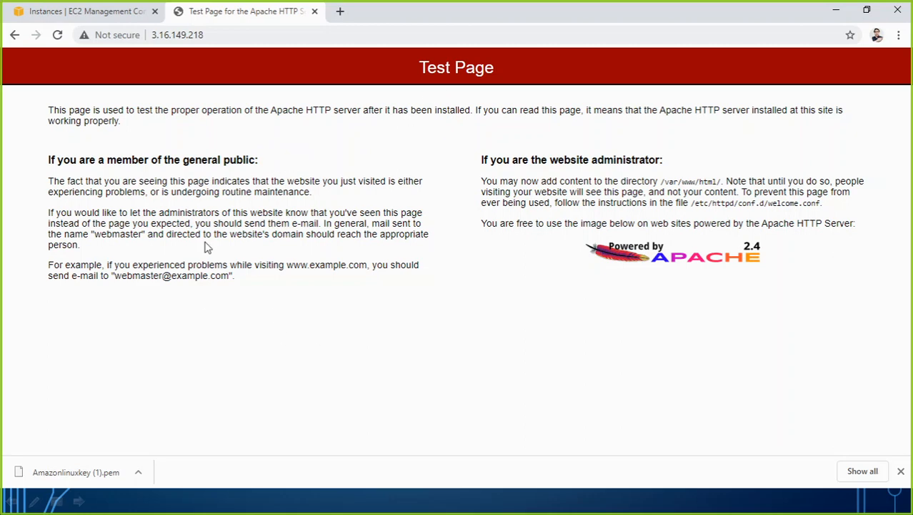
pyautogui.click(57, 13)
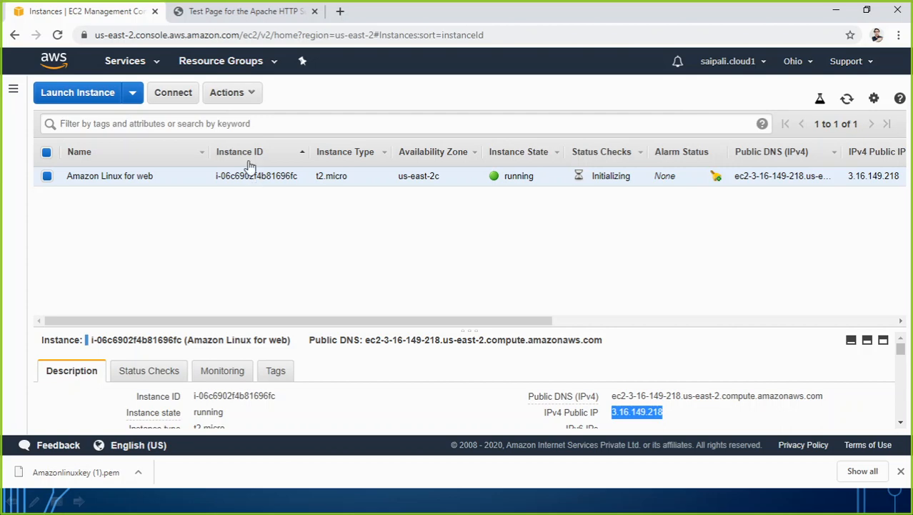
pyautogui.click(218, 18)
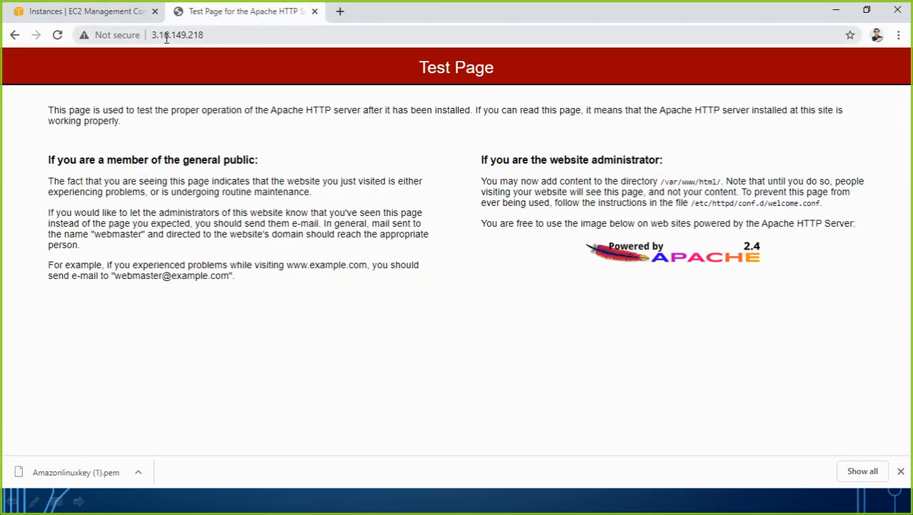
pyautogui.click(125, 16)
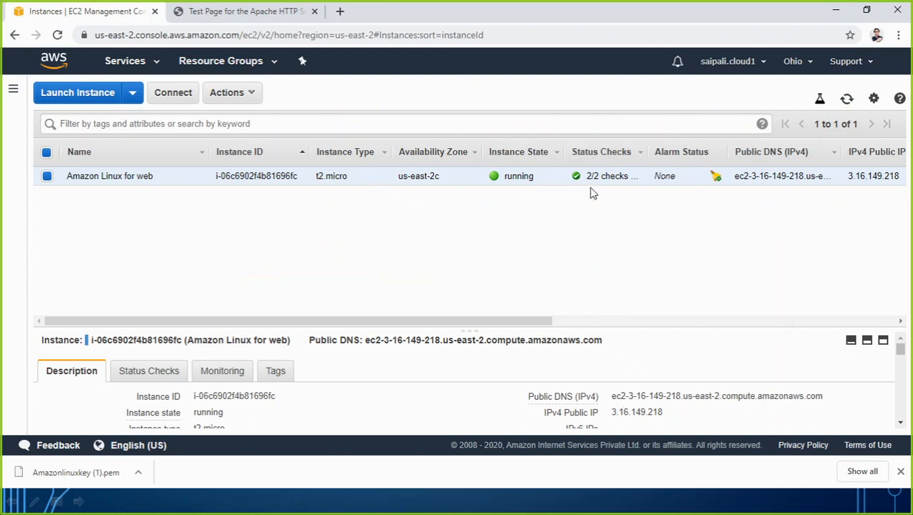
pyautogui.moveTo(650, 424)
pyautogui.click(224, 12)
pyautogui.click(58, 35)
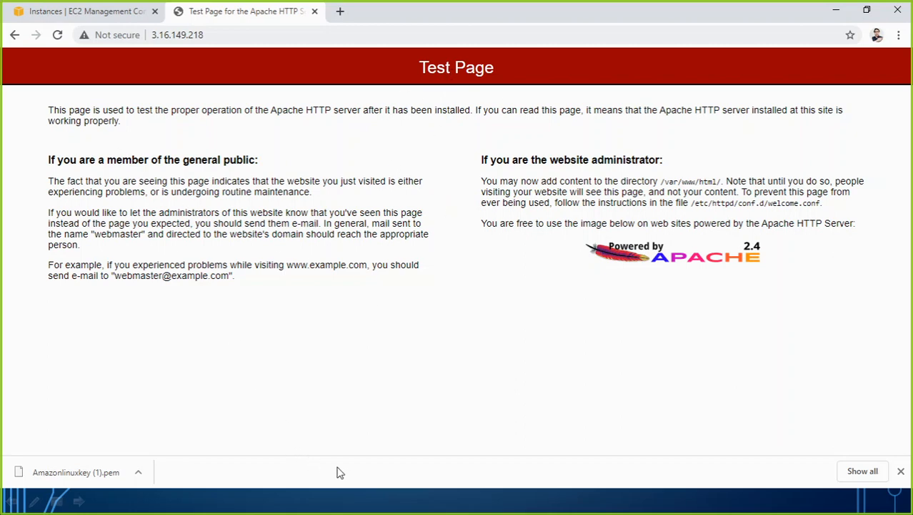
# - Return to the EC2 Instance Connect window, retry the connection and get a clean command prompt
pyautogui.hotkey('alt', 'Tab')
pyautogui.click(413, 199)
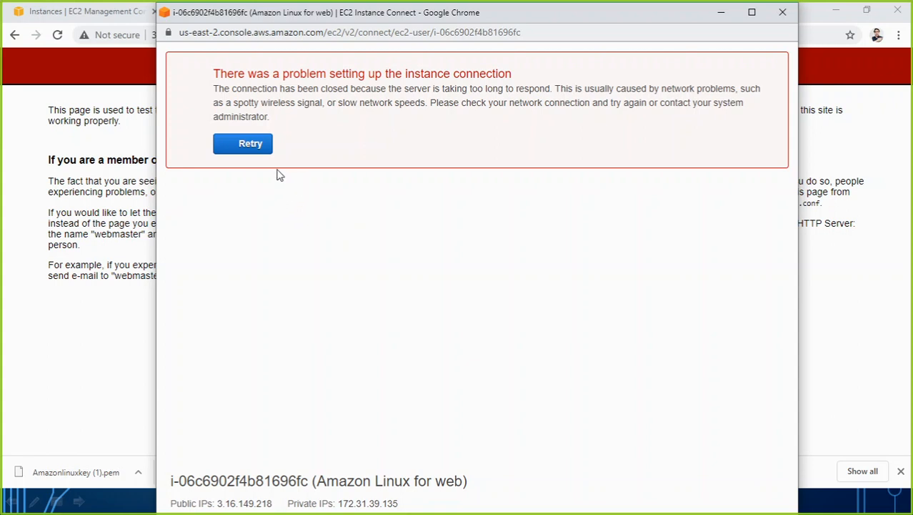
pyautogui.click(257, 151)
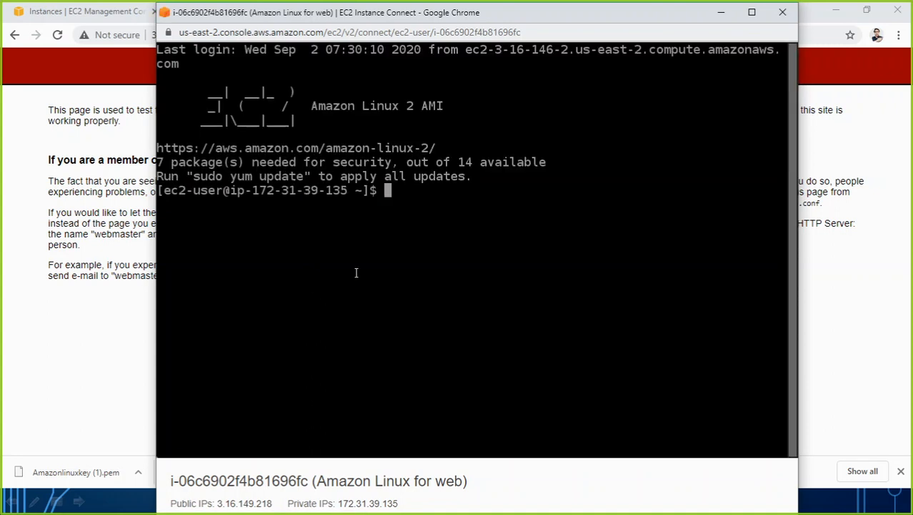
pyautogui.write('~~')
pyautogui.moveTo(545, 14); pyautogui.dragTo(492, 172)
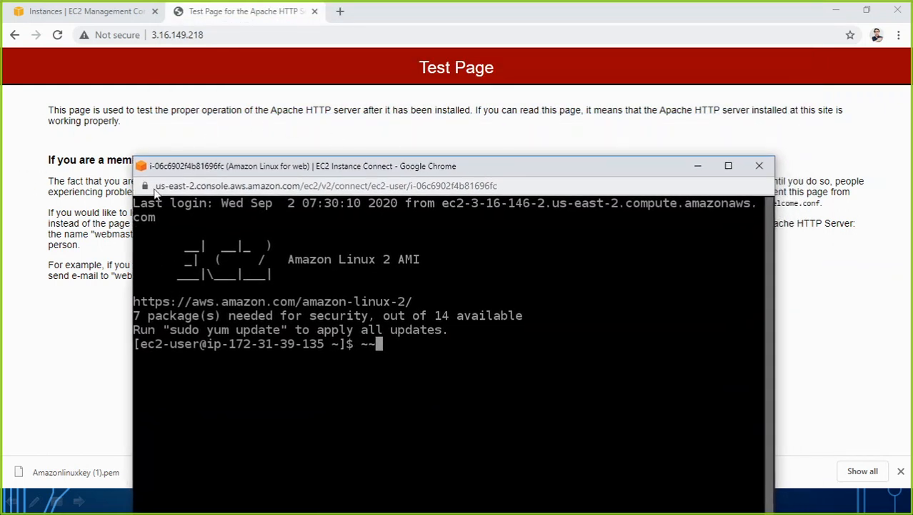
pyautogui.moveTo(420, 171); pyautogui.dragTo(492, 39)
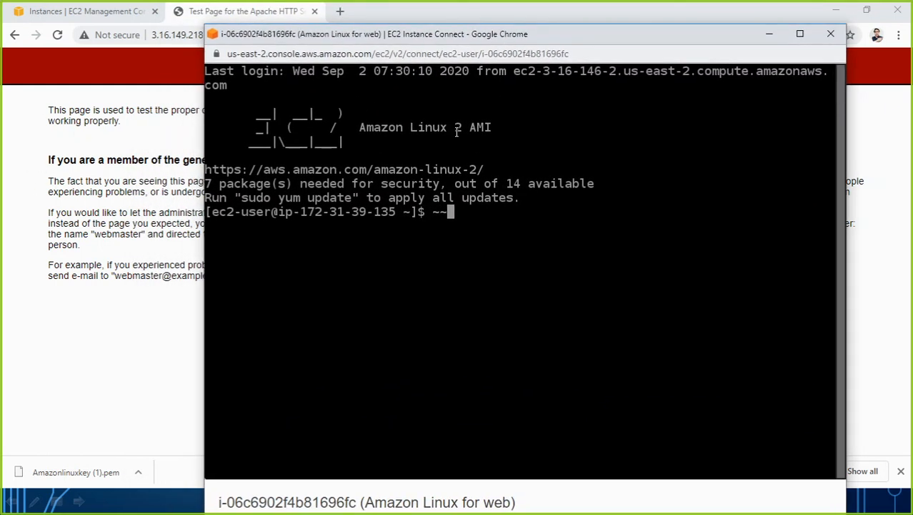
pyautogui.press('Return')
pyautogui.press('Return')
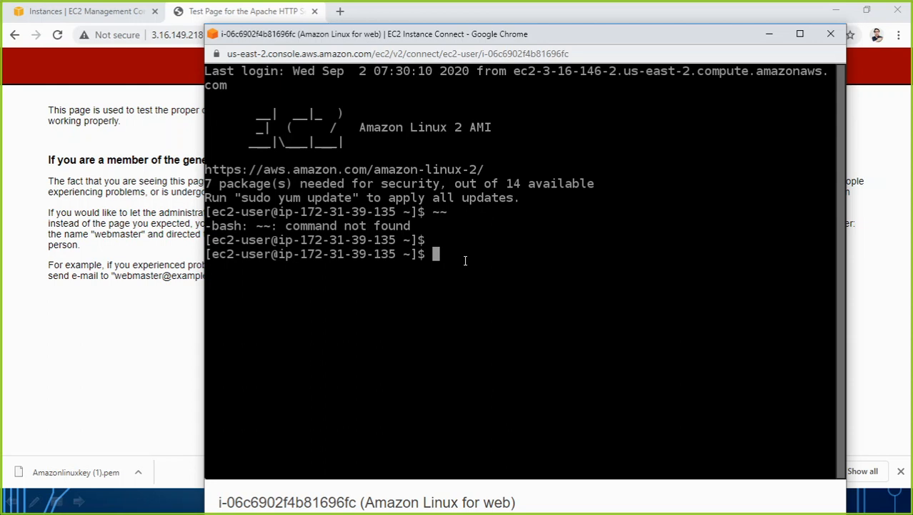
# - Change the terminal's working directory to /var/www/html/
pyautogui.write('cd /var/www/')
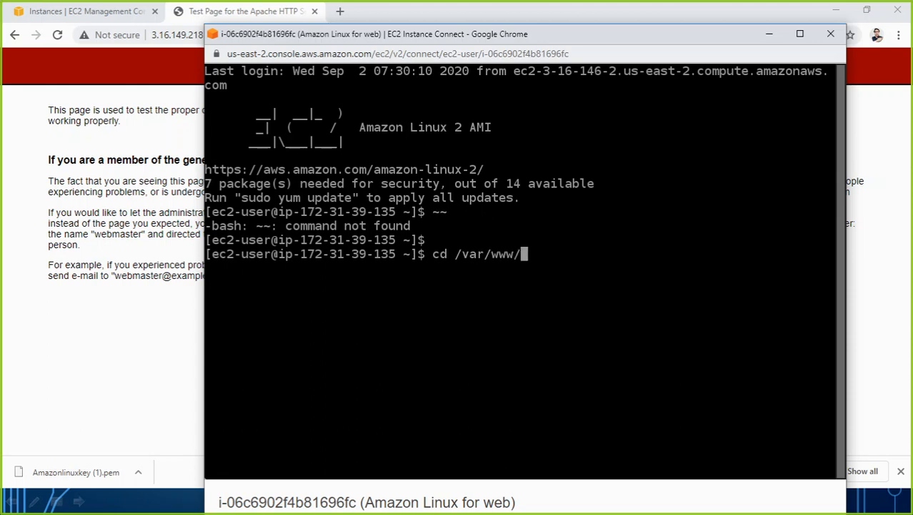
pyautogui.write('html/')
pyautogui.press('Return')
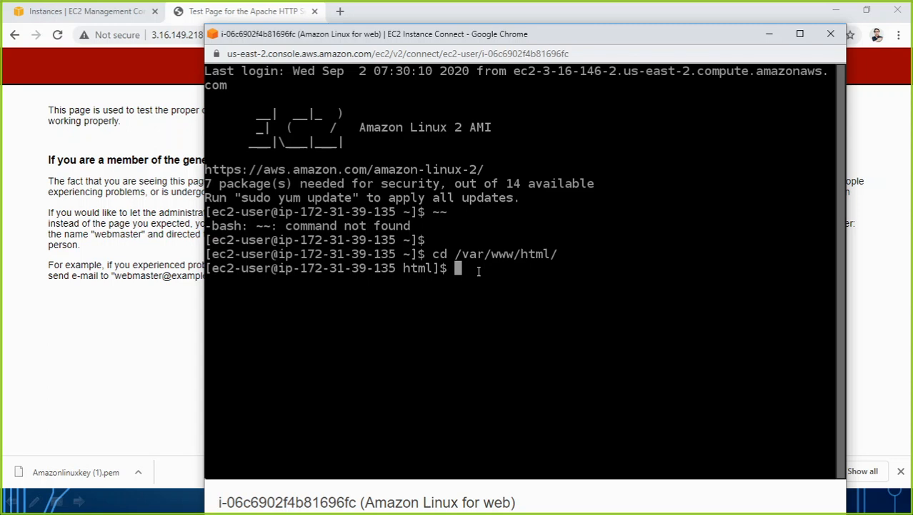
# - Try to create index.html in nano with an <html> tag and save it, and exit the editor discarding the buffer
pyautogui.write('nano')
pyautogui.write('index.html')
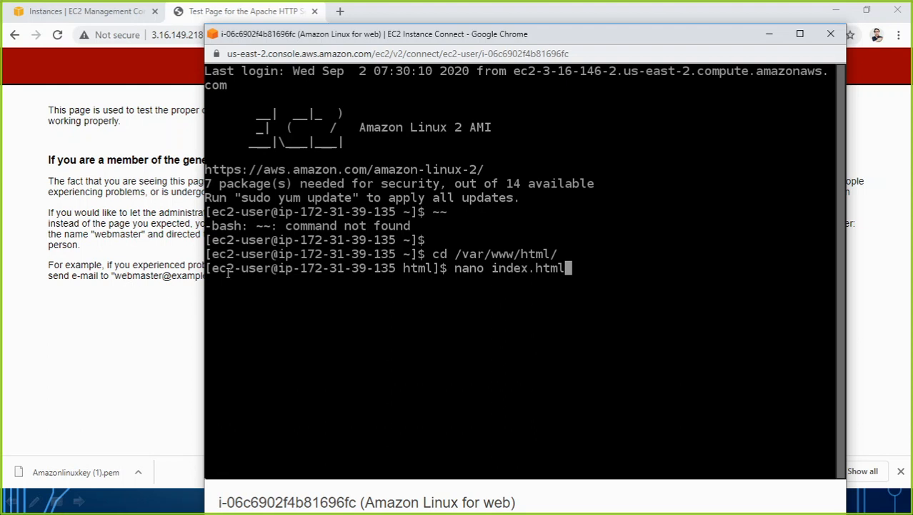
pyautogui.moveTo(212, 268); pyautogui.dragTo(271, 268)
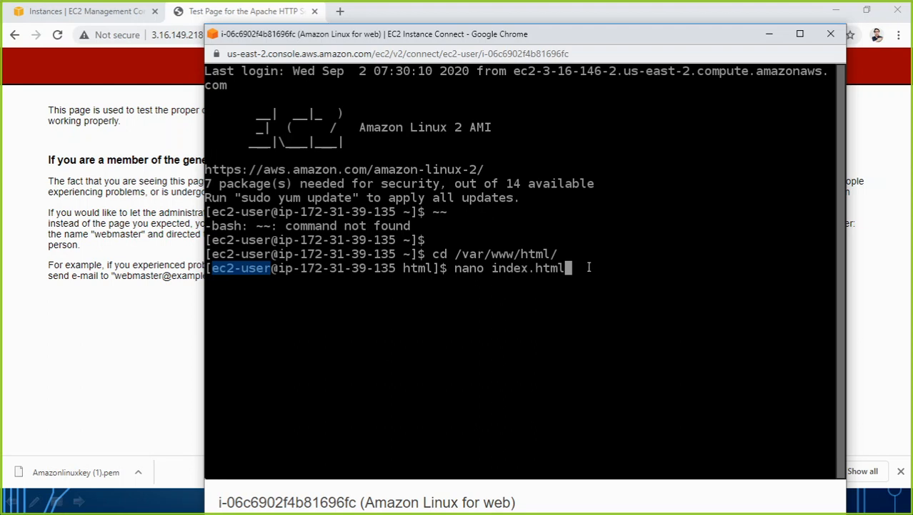
pyautogui.press('Return')
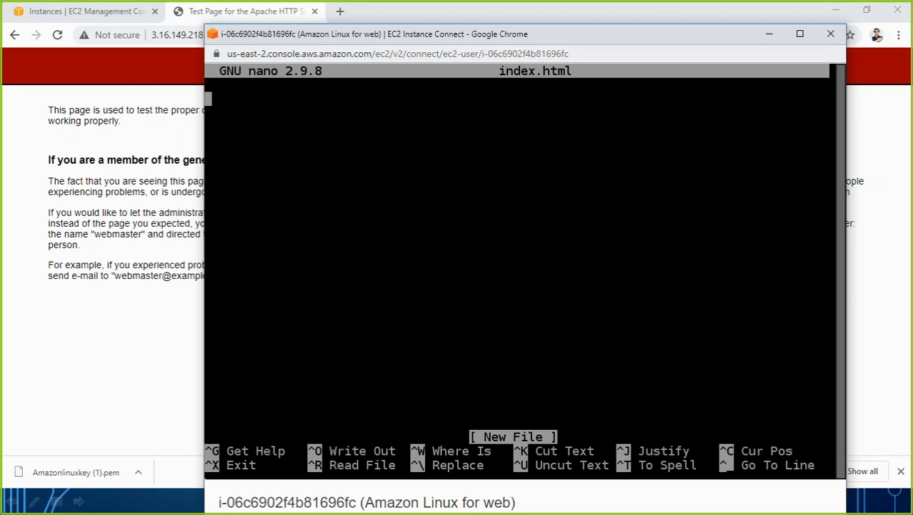
pyautogui.write('<ht')
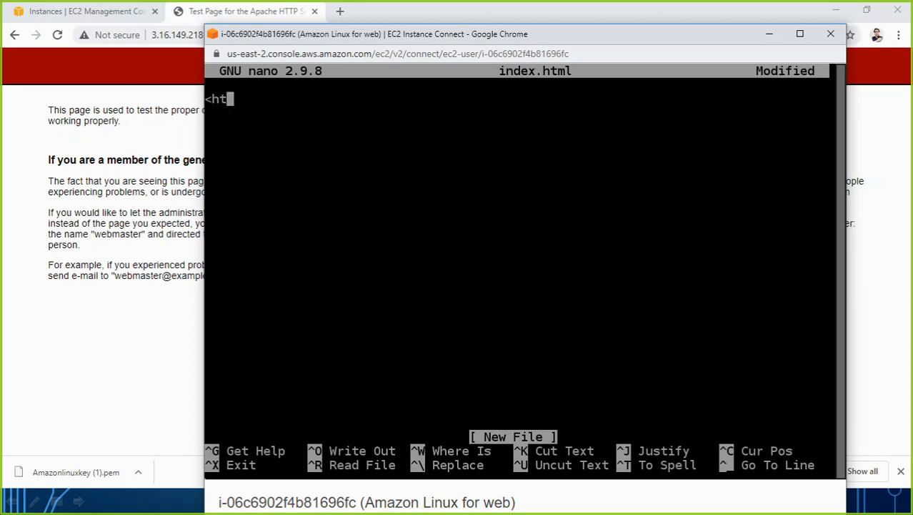
pyautogui.write('ml>')
pyautogui.hotkey('ctrl', 'o')
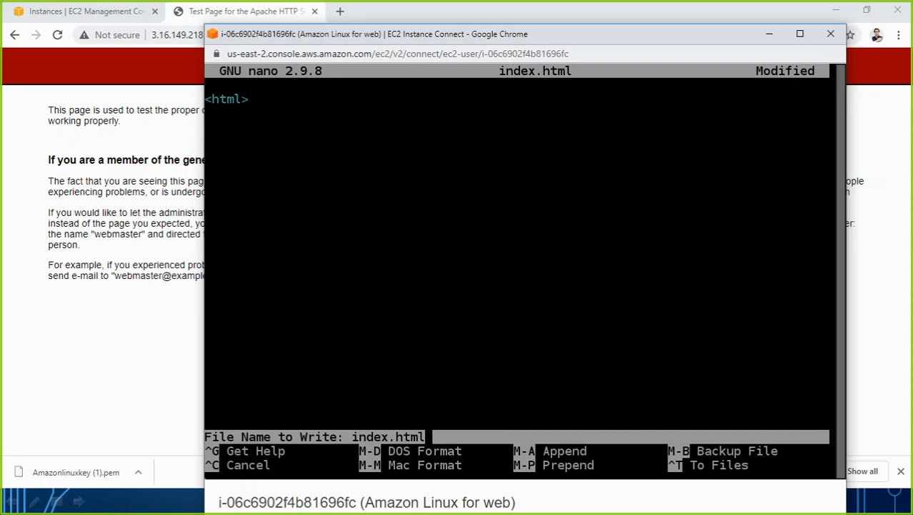
pyautogui.press('Return')
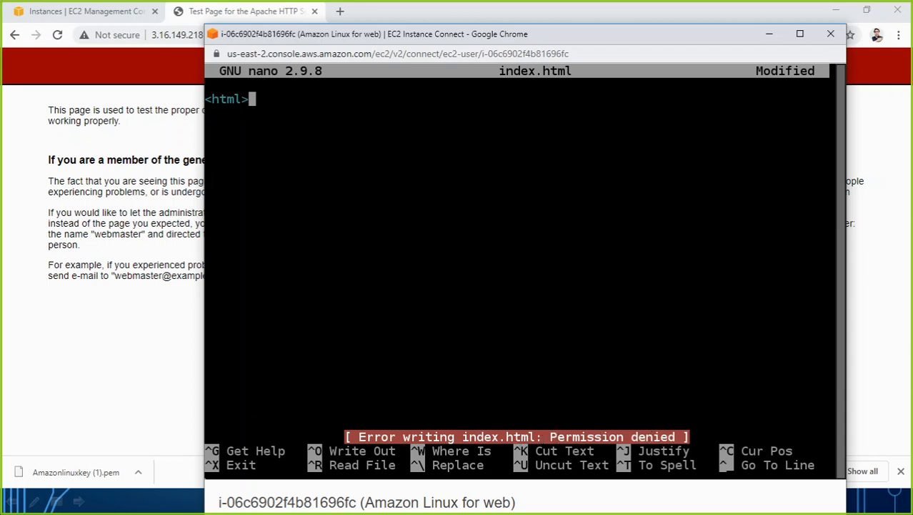
pyautogui.hotkey('ctrl', 'x')
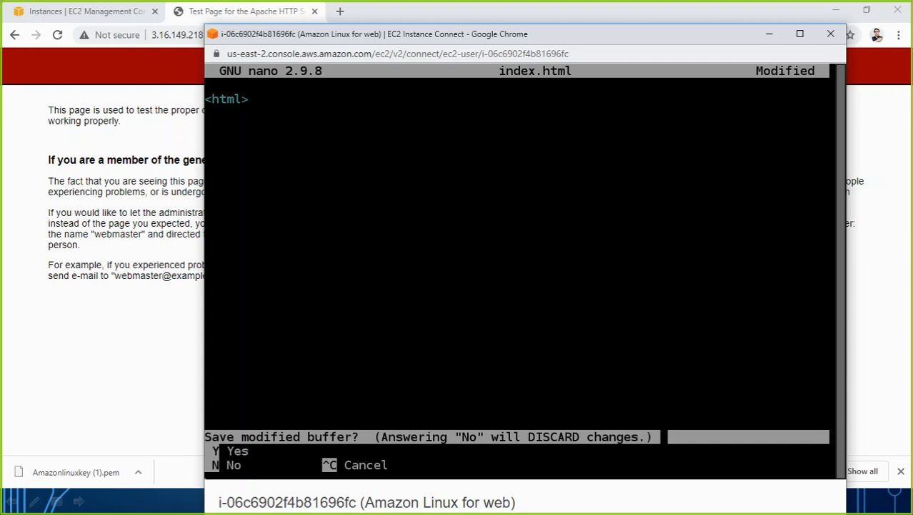
pyautogui.press('n')
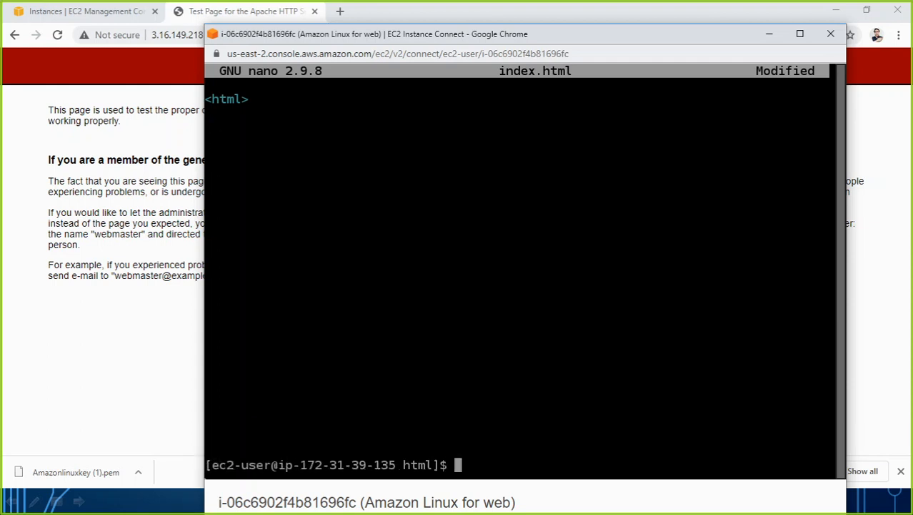
pyautogui.press('Return')
pyautogui.press('Return')
# - Open a new index.html file in nano with superuser rights by running sudo nano index.html
pyautogui.write('nano index.html')
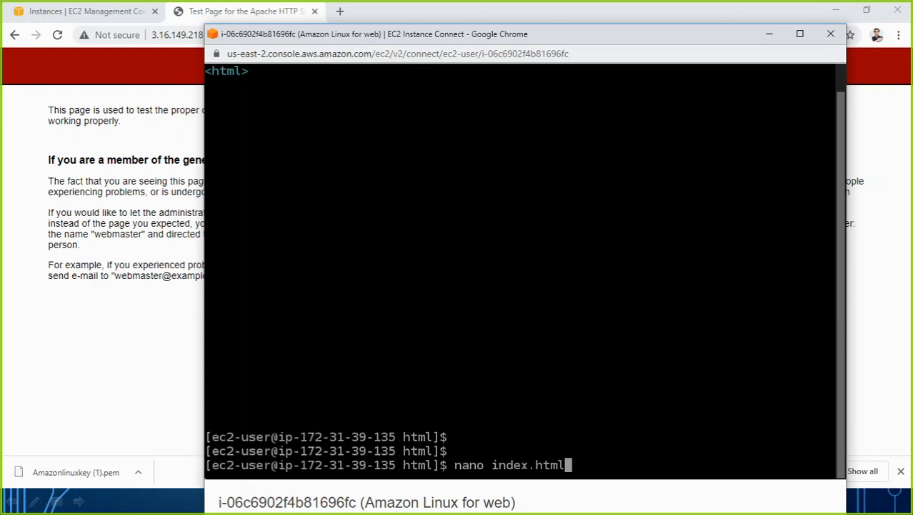
pyautogui.press('Left')
pyautogui.press('Left')
pyautogui.press('Left')
pyautogui.press('Left')
pyautogui.press('Left')
pyautogui.press('Left')
pyautogui.press('Left')
pyautogui.press('Left')
pyautogui.press('Left')
pyautogui.press('Left')
pyautogui.press('Left')
pyautogui.press('Left')
pyautogui.press('Left')
pyautogui.press('Left')
pyautogui.press('Left')
pyautogui.write('sudo')
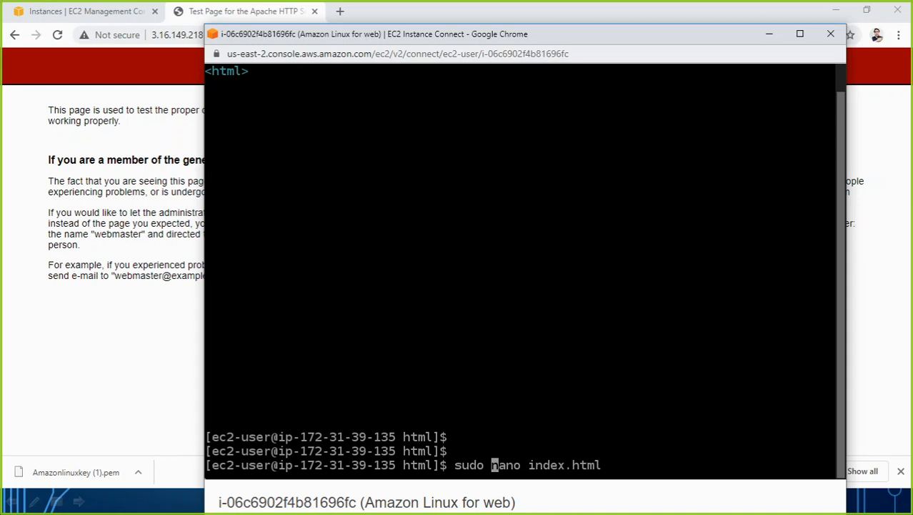
pyautogui.press('Return')
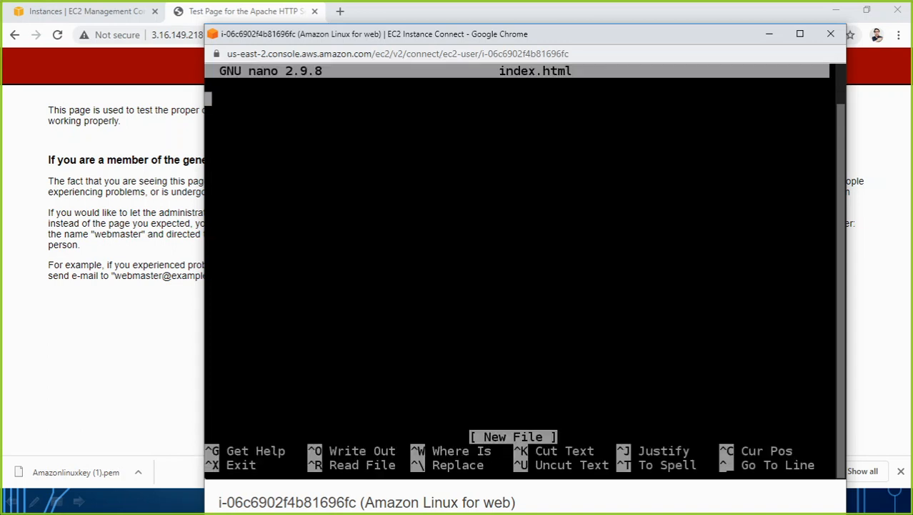
# - Write an opening <html> tag and below it the line <h1> Welcome to my test page </h1>
pyautogui.write('<')
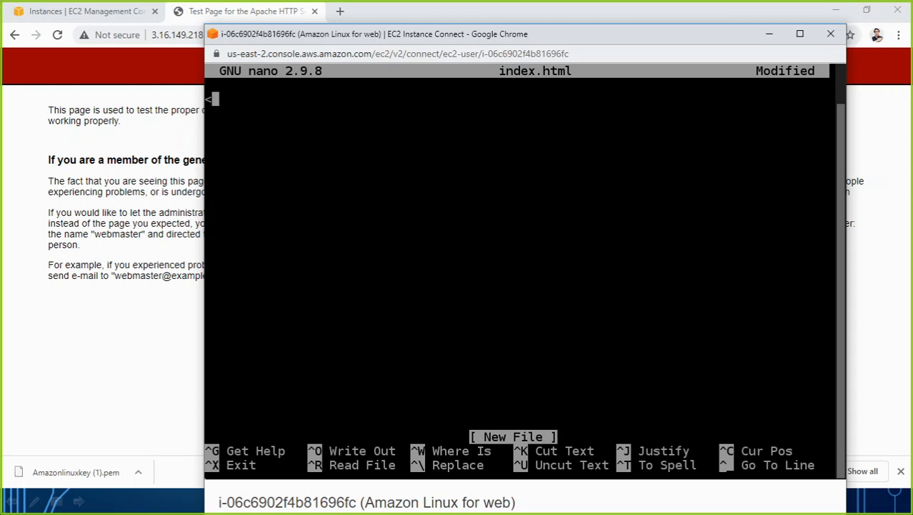
pyautogui.write('html>')
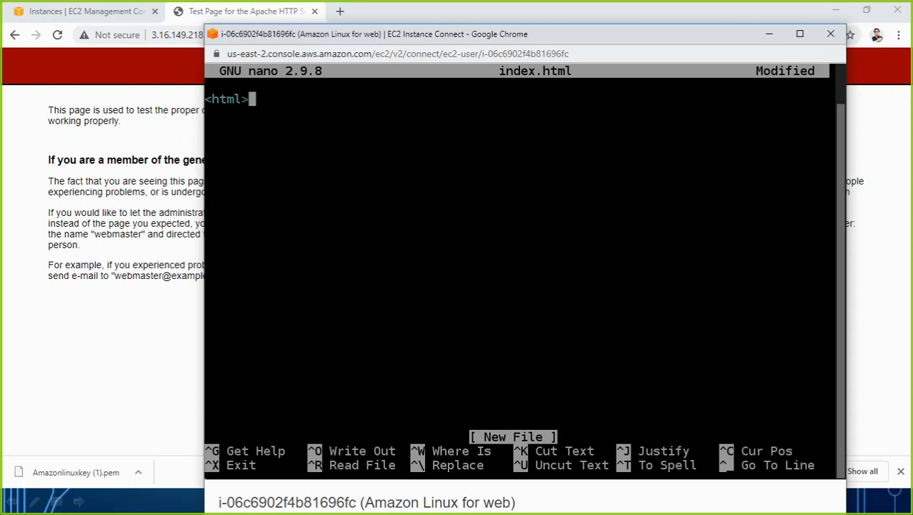
pyautogui.press('Return')
pyautogui.write('<h1>')
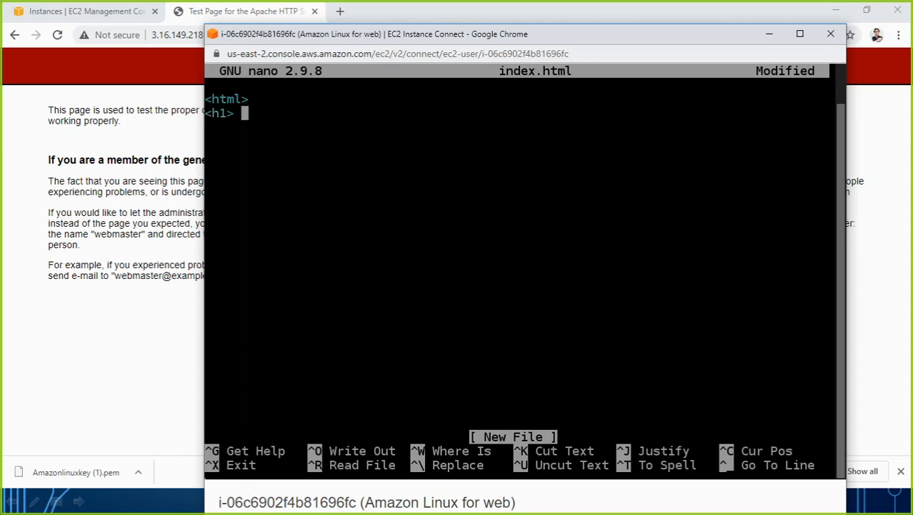
pyautogui.write(' Welco')
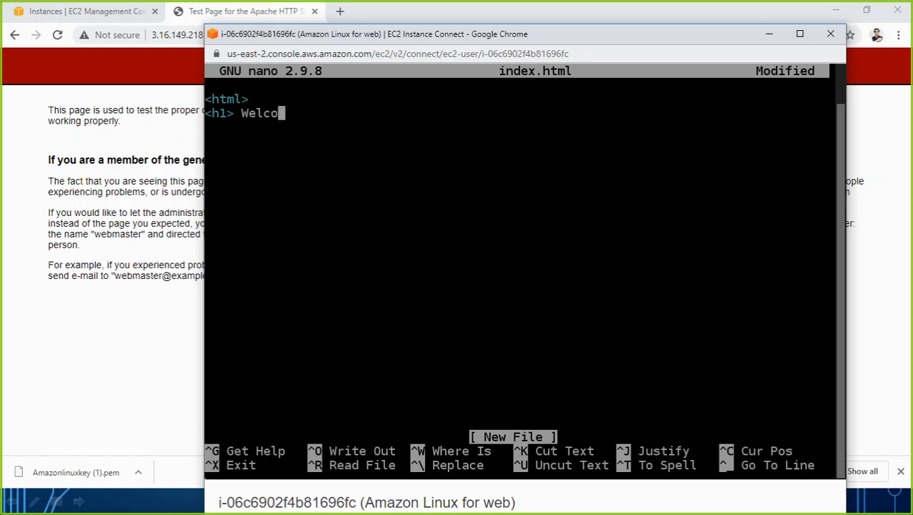
pyautogui.write('me to my te')
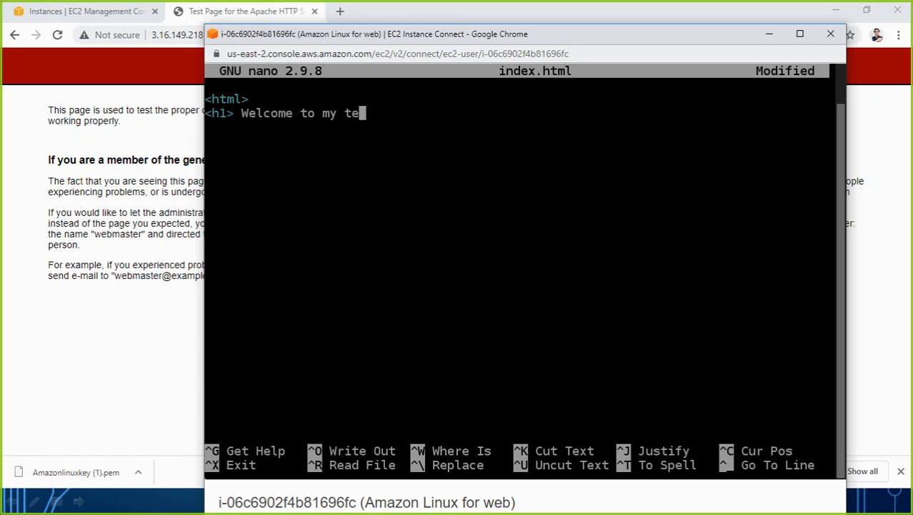
pyautogui.write('st page')
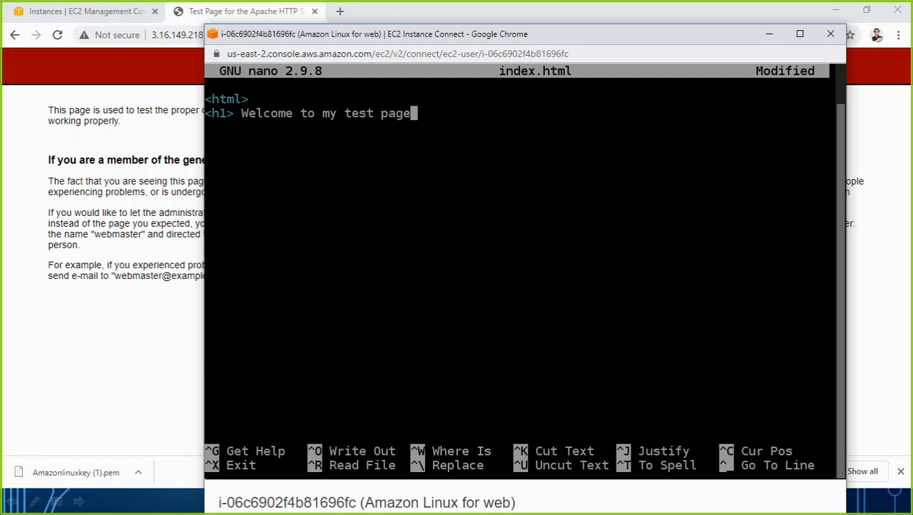
pyautogui.write(' <')
pyautogui.write('h')
pyautogui.write('>')
pyautogui.press('Left')
pyautogui.press('Left')
pyautogui.press('Left')
pyautogui.write('/')
pyautogui.press('Right')
pyautogui.press('Right')
pyautogui.press('Right')
pyautogui.press('Return')
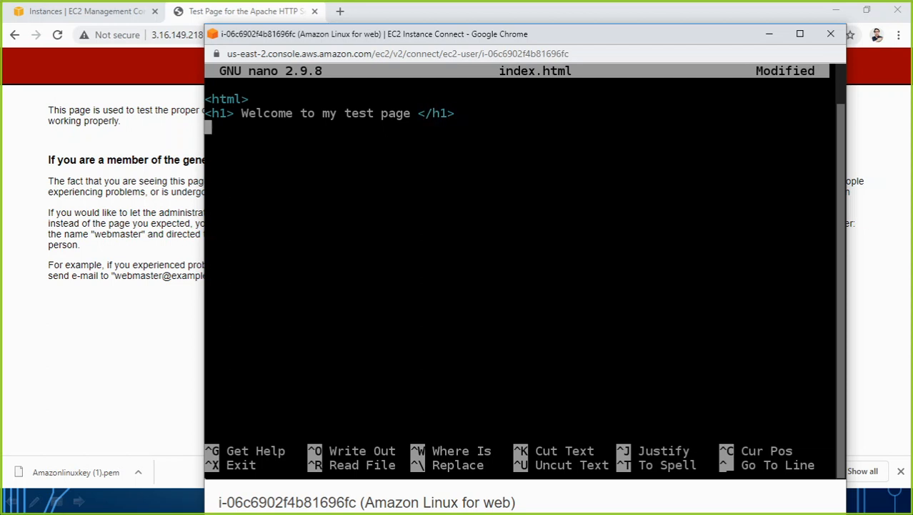
# - Add the closing </html> tag on the line below the heading
pyautogui.write('<html?')
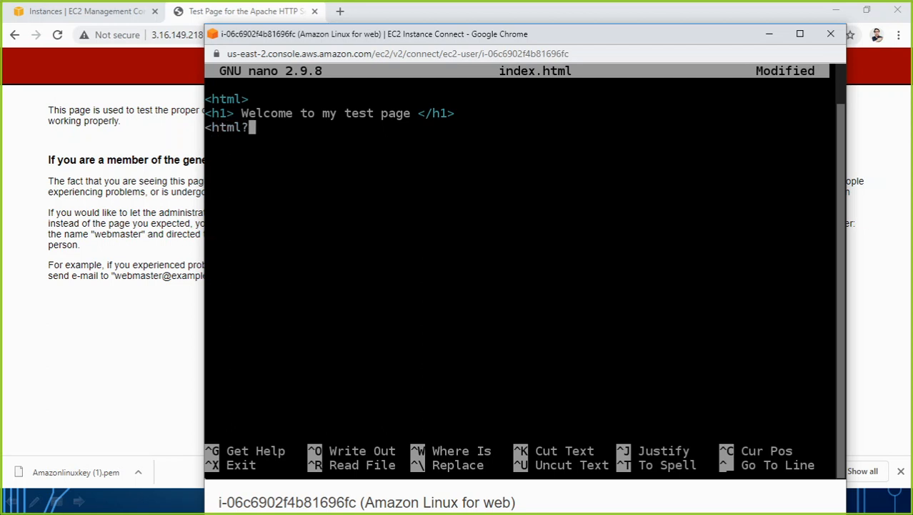
pyautogui.press('Left')
pyautogui.press('Left')
pyautogui.press('Right')
pyautogui.press('Right')
pyautogui.press('BackSpace')
pyautogui.write('>')
pyautogui.press('Left')
pyautogui.press('Left')
pyautogui.press('Left')
pyautogui.press('Left')
pyautogui.press('Left')
pyautogui.write('/')
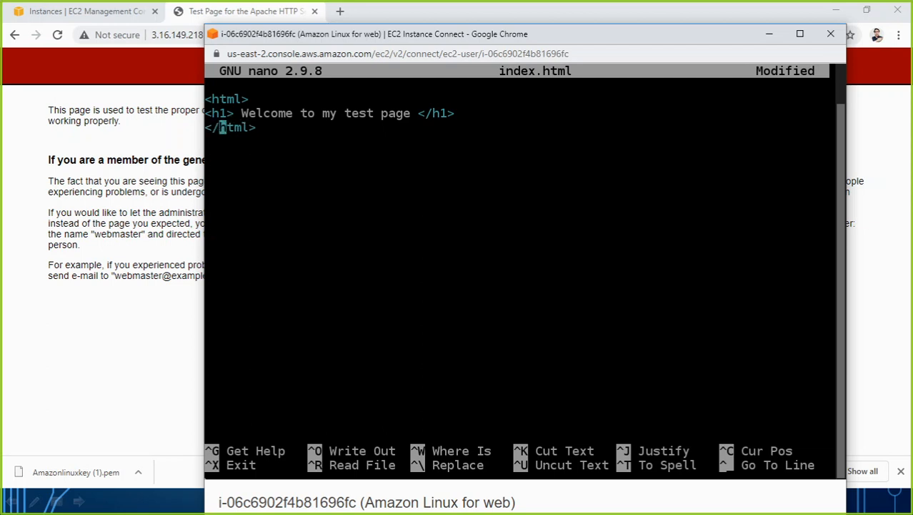
# - Insert a <title> line between the opening html tag and the heading, containing the owner's first name followed by "web"
pyautogui.press('Up')
pyautogui.press('Up')
pyautogui.press('Right')
pyautogui.press('Right')
pyautogui.press('Right')
pyautogui.press('Right')
pyautogui.press('Return')
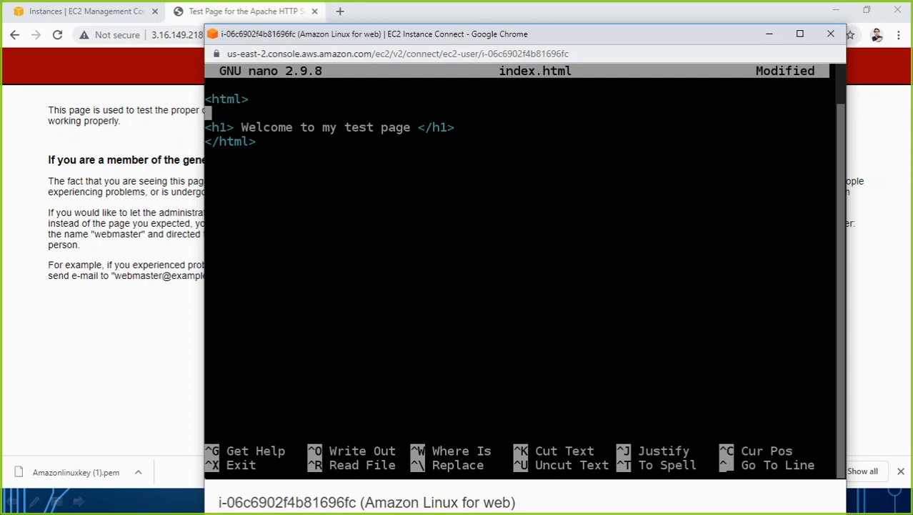
pyautogui.write('<titl')
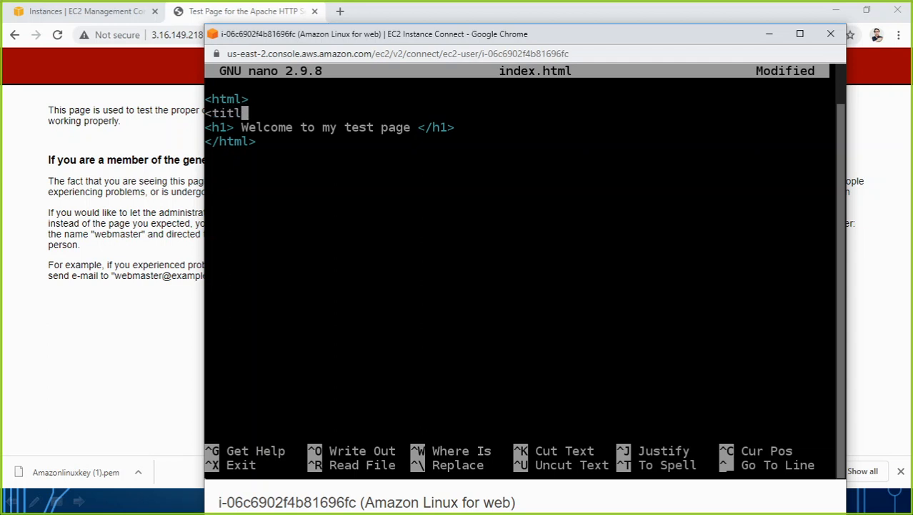
pyautogui.write('e> Saurabh')
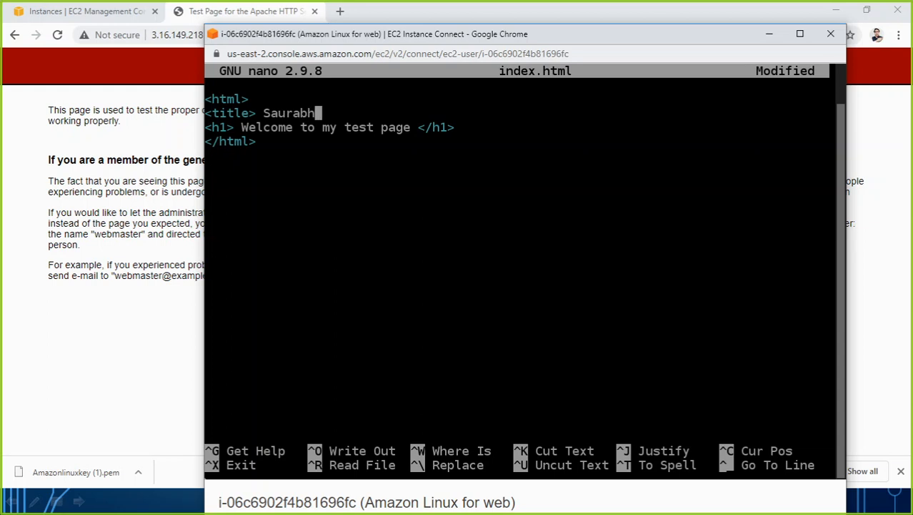
pyautogui.write(' web </title>')
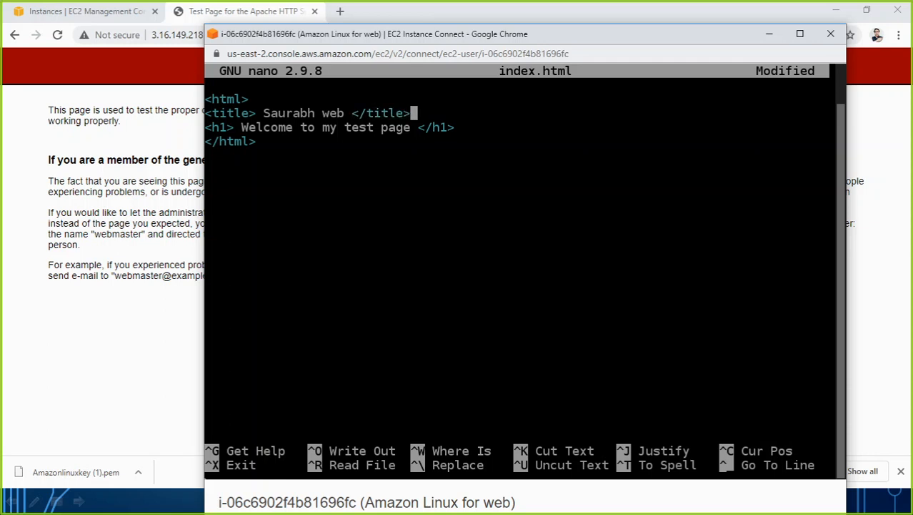
# - Save the page under the file name index.html and exit nano to the command prompt
pyautogui.hotkey('ctrl', 'o')
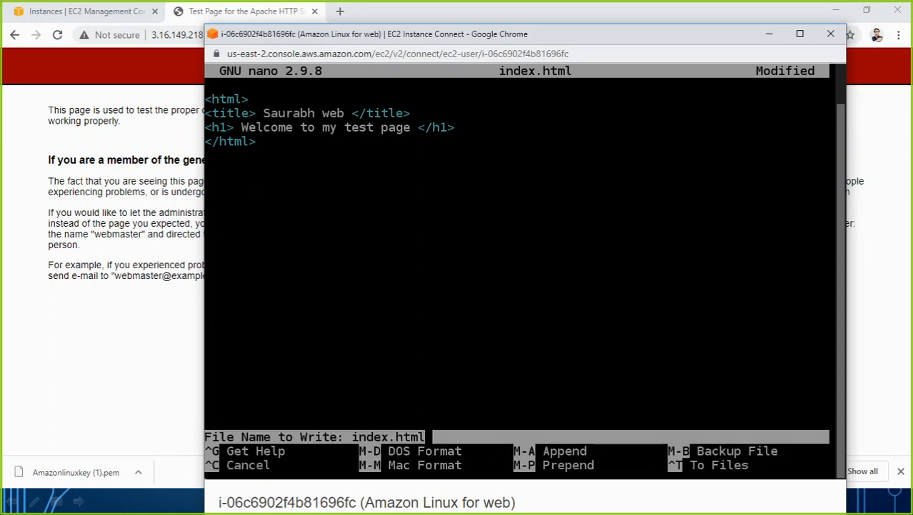
pyautogui.press('Return')
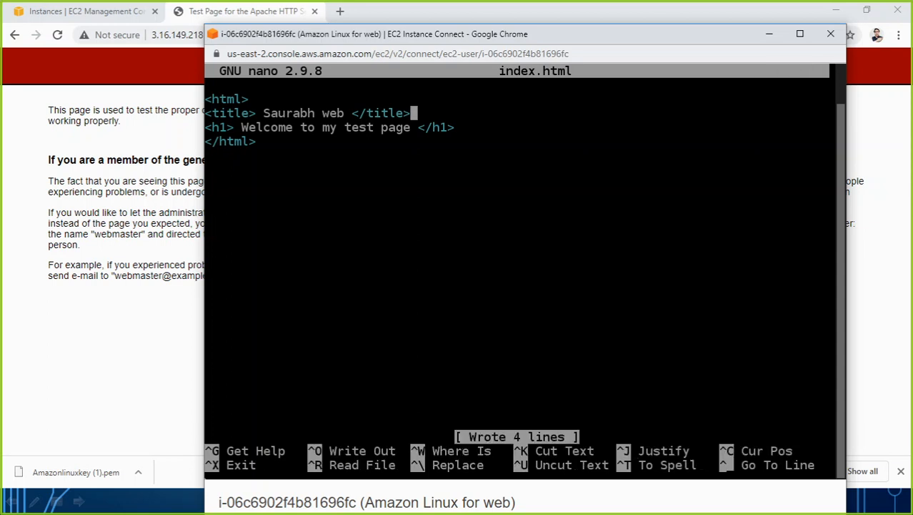
pyautogui.hotkey('ctrl', 'x')
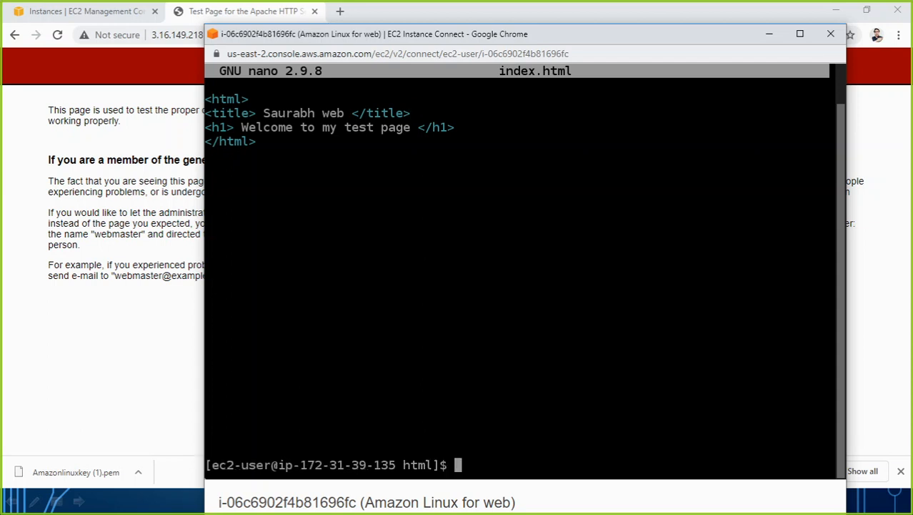
pyautogui.press('Return')
pyautogui.press('Return')
pyautogui.press('Return')
pyautogui.press('Return')
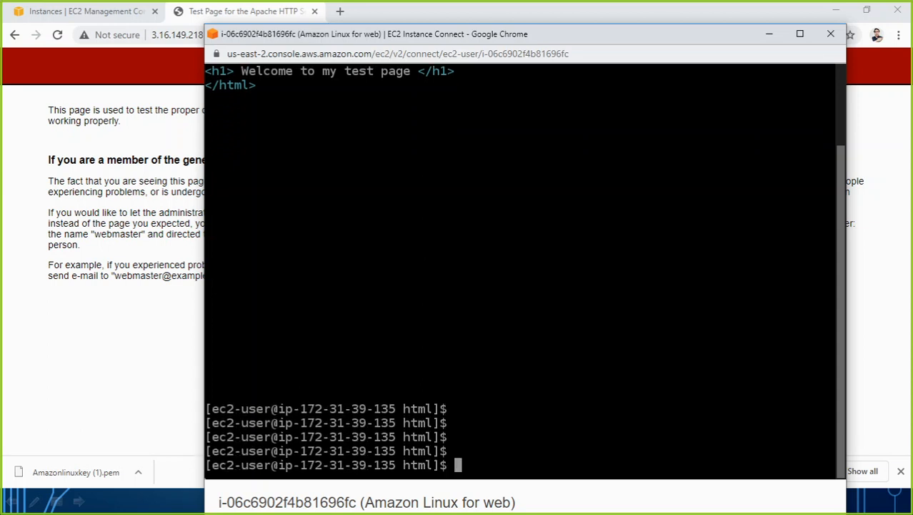
# - List the contents of the html directory with ls and check for the index.html file
pyautogui.write('ls')
pyautogui.press('Return')
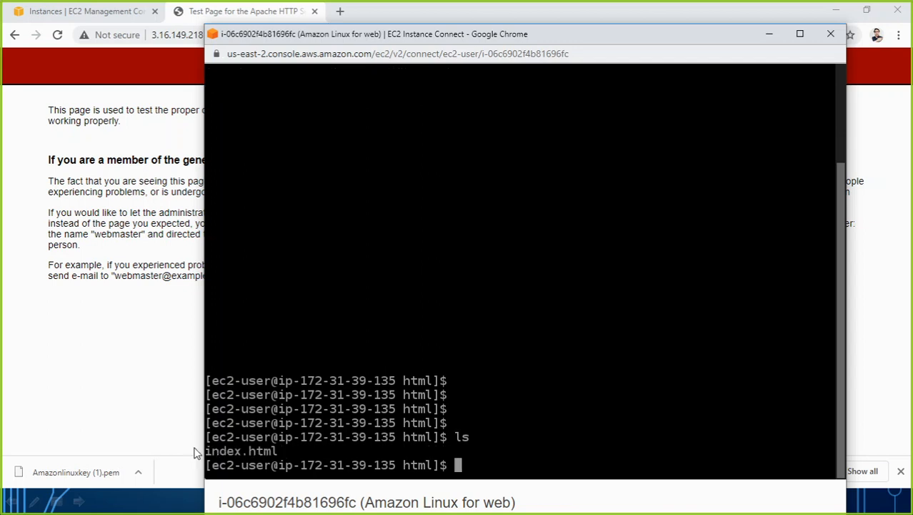
pyautogui.moveTo(284, 450); pyautogui.dragTo(203, 451)
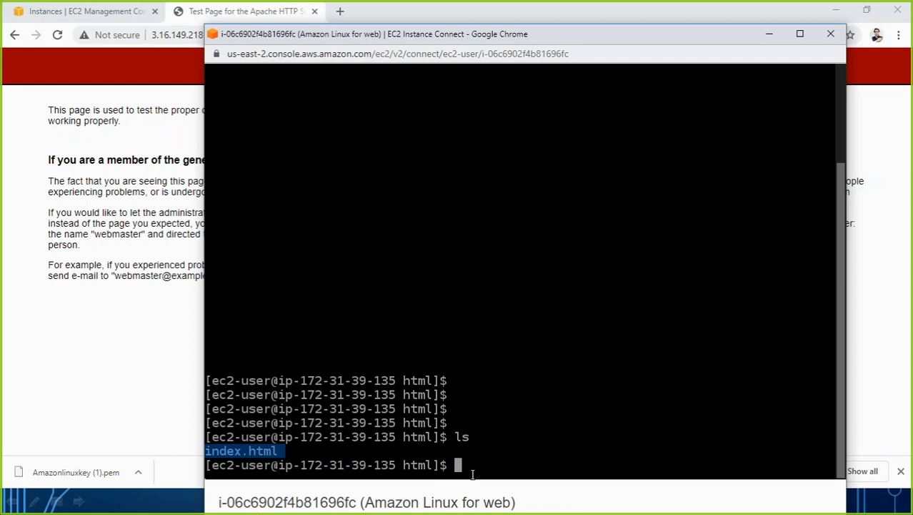
# - Reload the web page at the instance's public IP in the browser and compare it with the file in the terminal
pyautogui.click(175, 394)
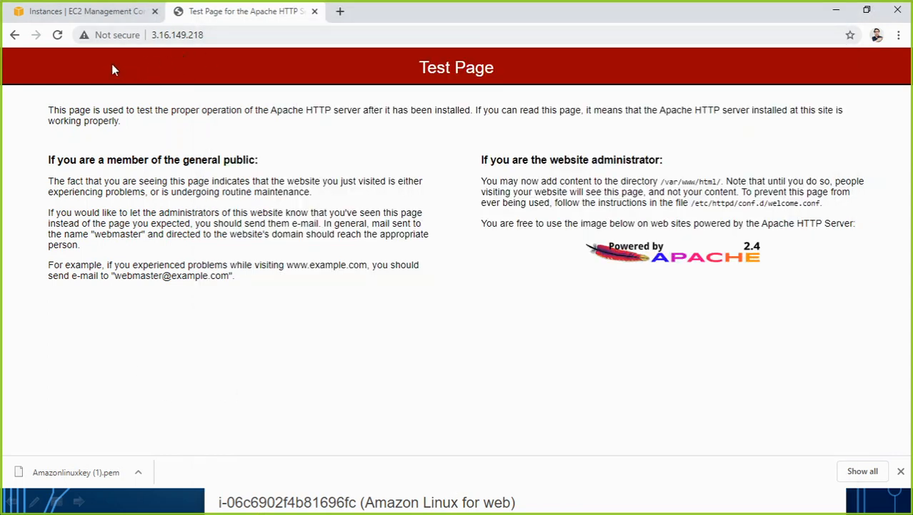
pyautogui.click(59, 35)
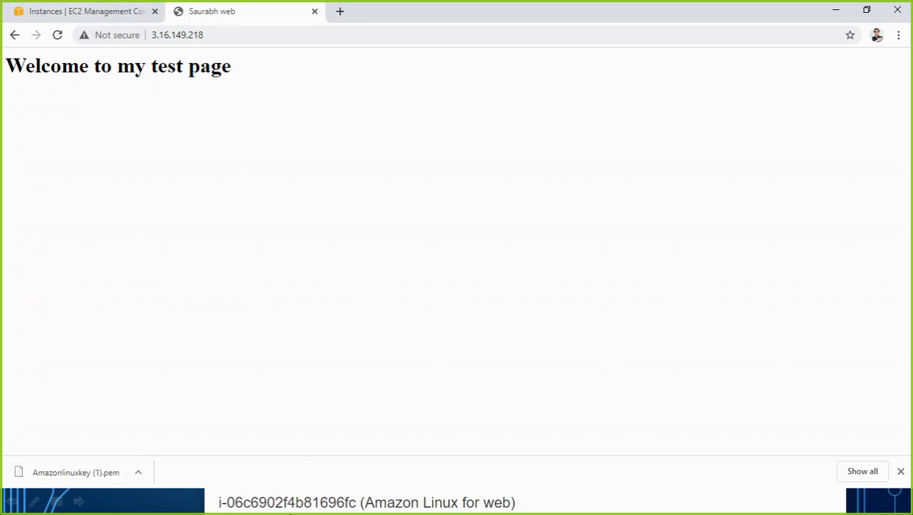
pyautogui.click(293, 502)
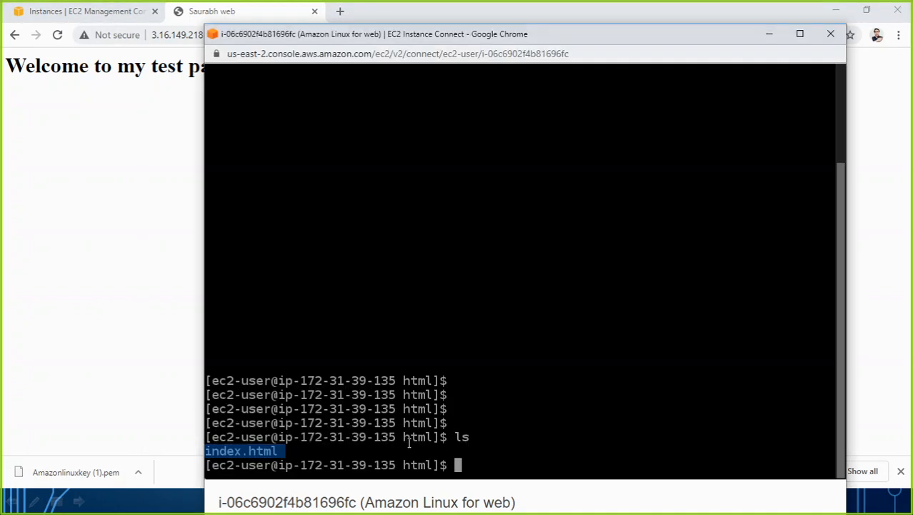
pyautogui.click(198, 17)
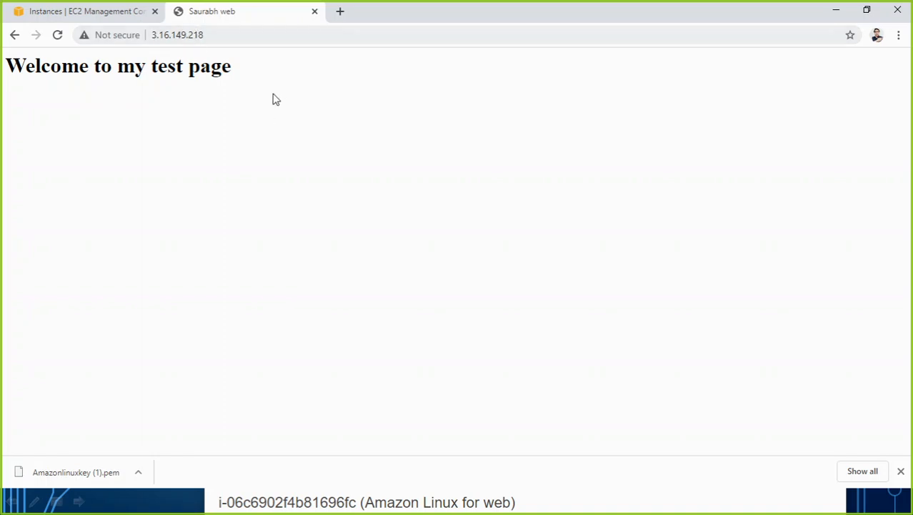
pyautogui.click(187, 35)
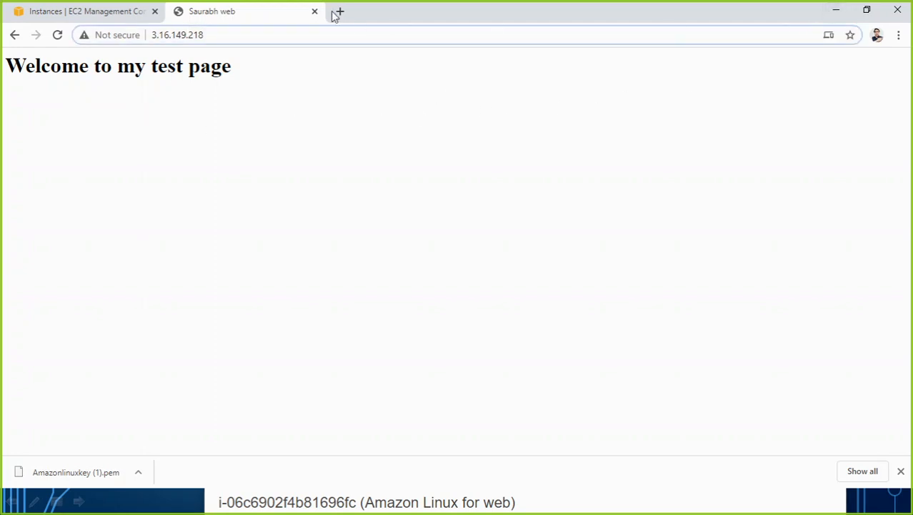
# - Put away the instance's terminal window and bring the EC2 Instances list back up in a maximized browser
pyautogui.click(865, 11)
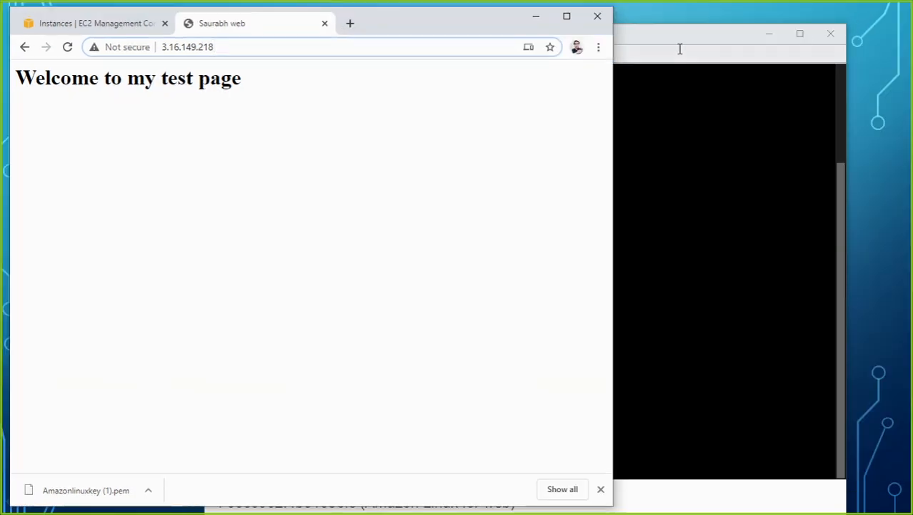
pyautogui.click(762, 36)
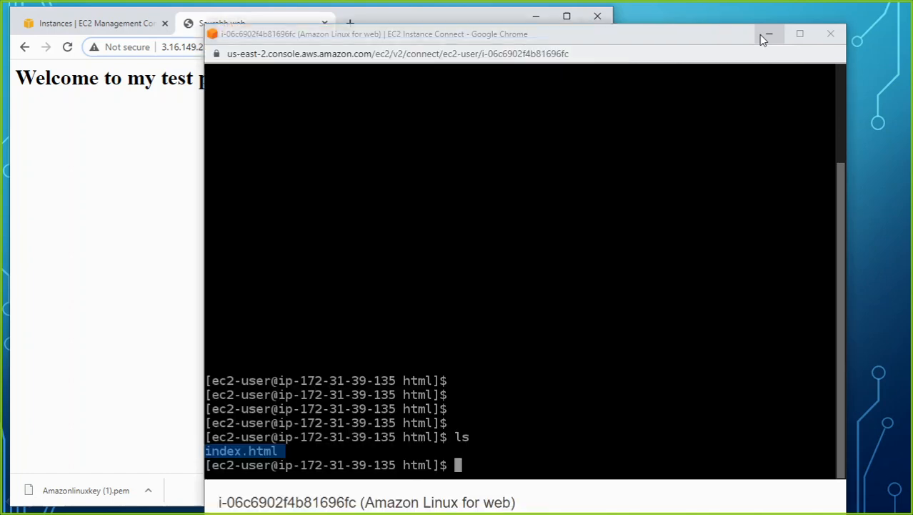
pyautogui.moveTo(425, 29); pyautogui.dragTo(496, 29)
pyautogui.click(170, 34)
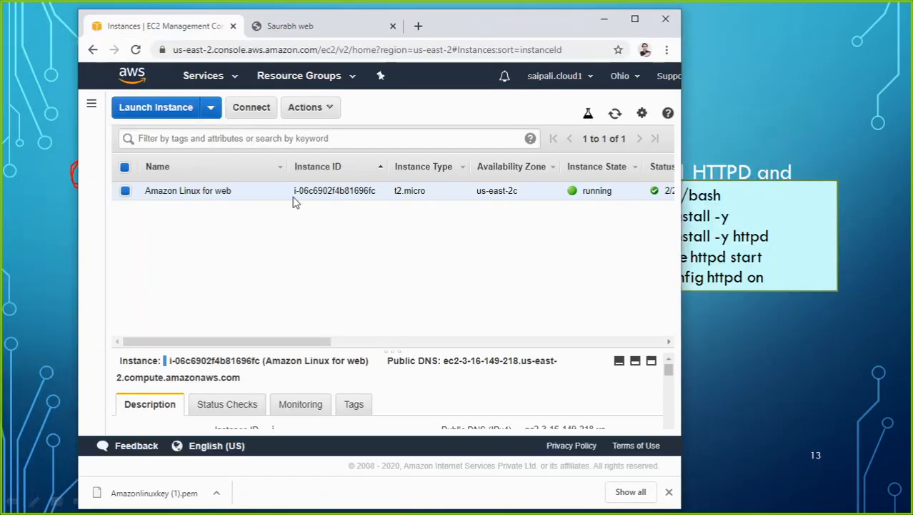
pyautogui.click(636, 21)
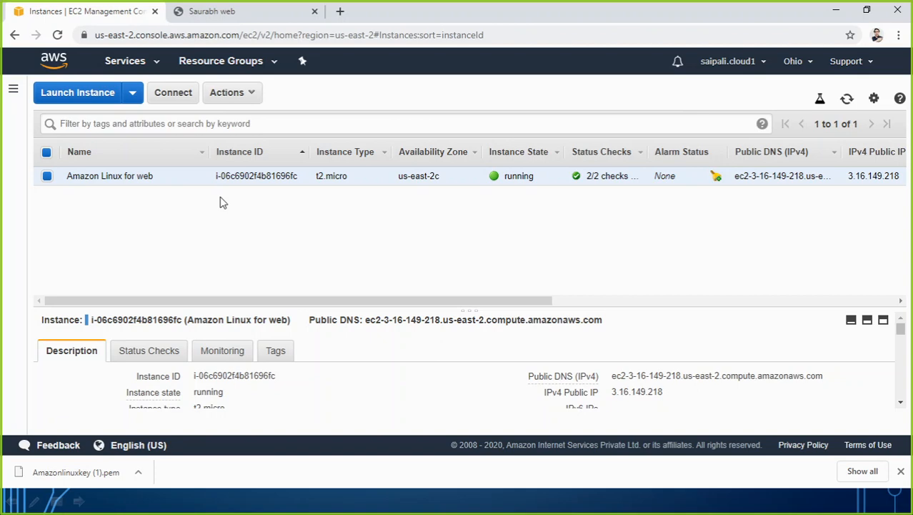
# - Go to the EC2 dashboard through the console home and open the Load Balancers page
pyautogui.click(154, 70)
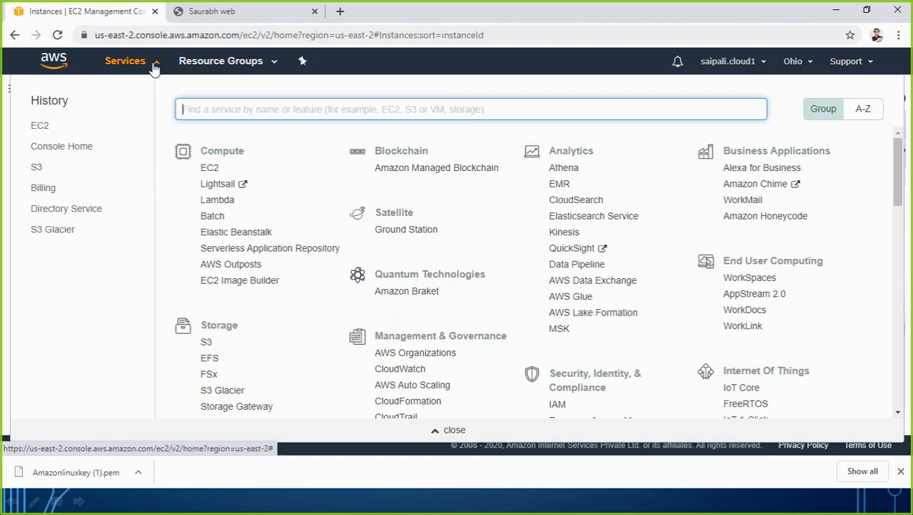
pyautogui.click(71, 154)
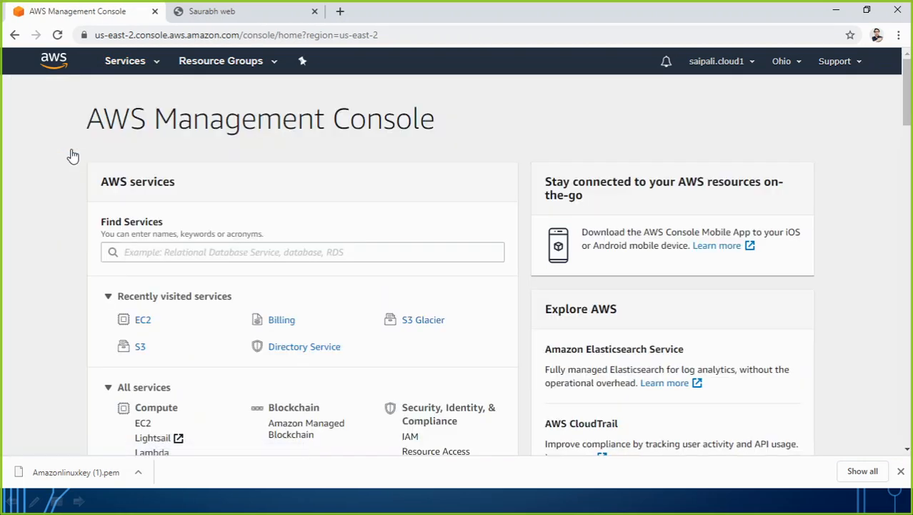
pyautogui.click(142, 324)
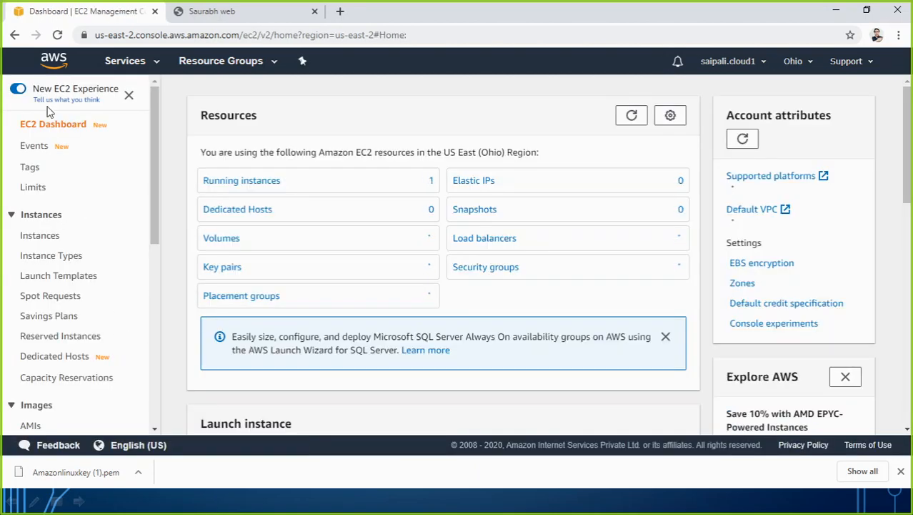
pyautogui.moveTo(153, 140); pyautogui.dragTo(134, 305)
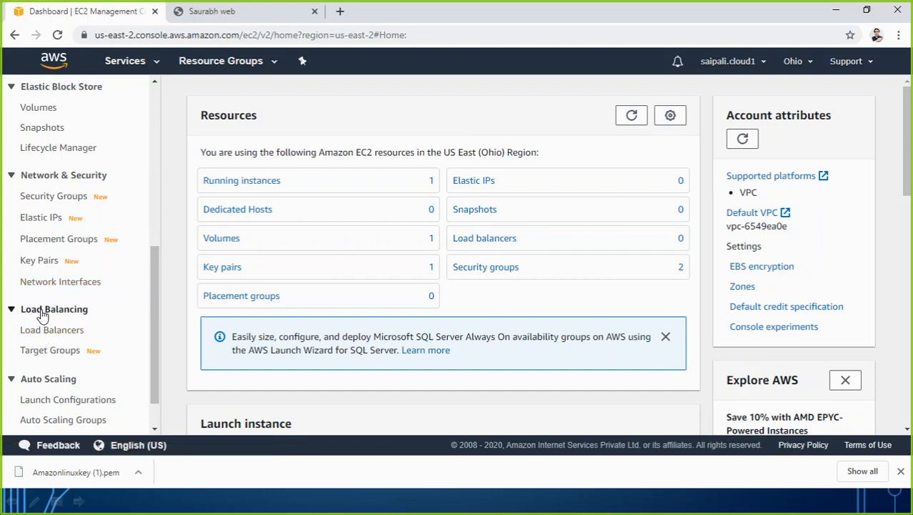
pyautogui.click(12, 311)
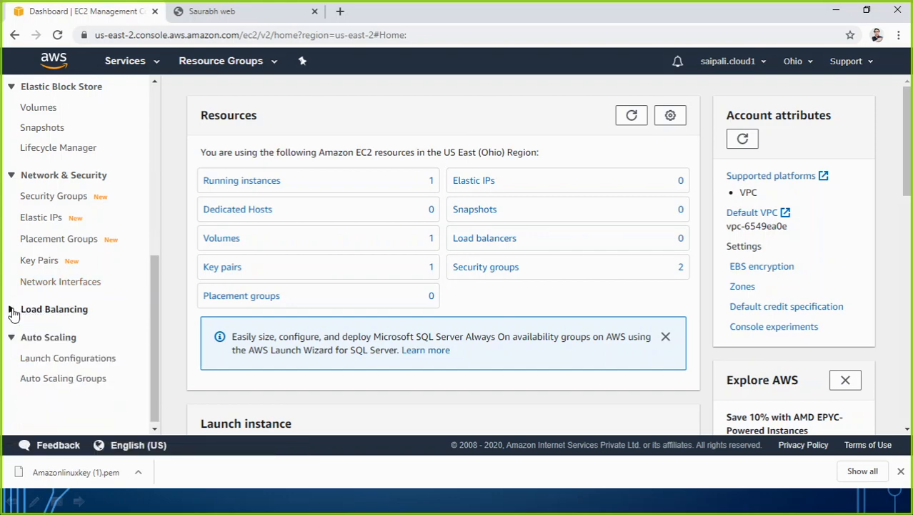
pyautogui.click(12, 311)
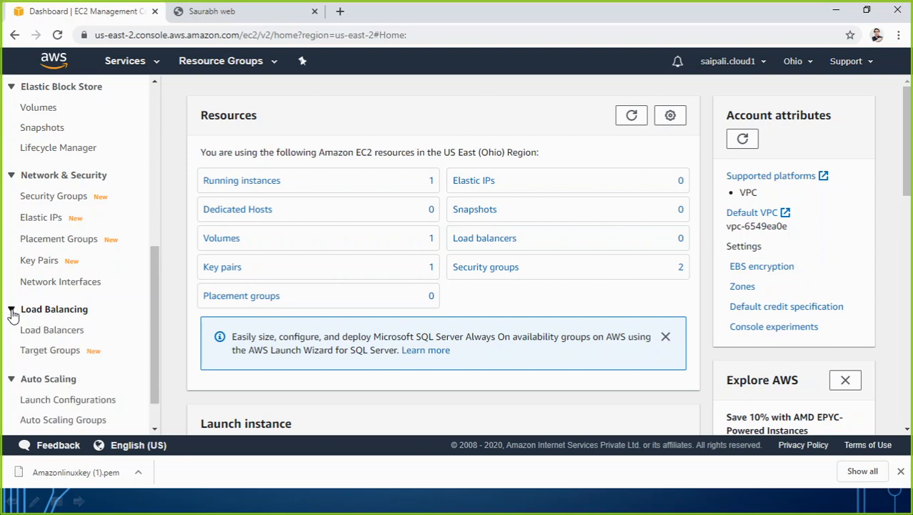
pyautogui.click(60, 333)
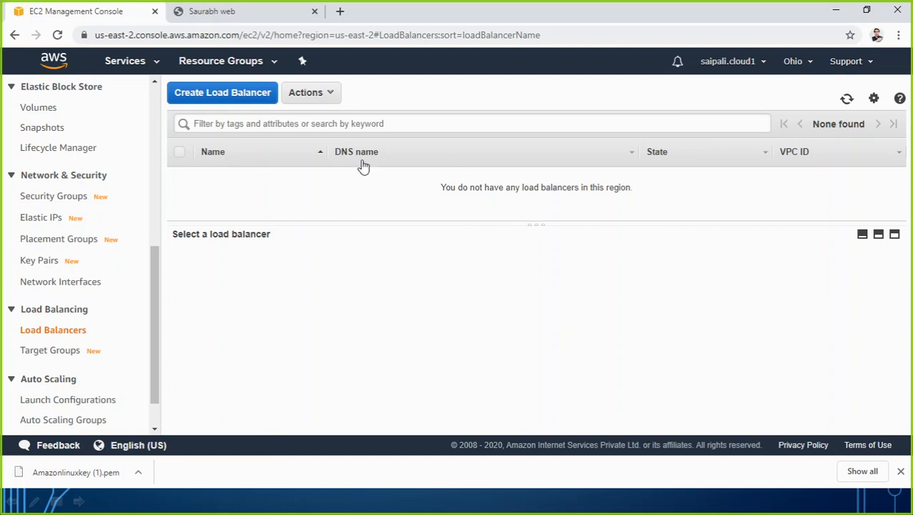
pyautogui.scroll(10, 108, 229)
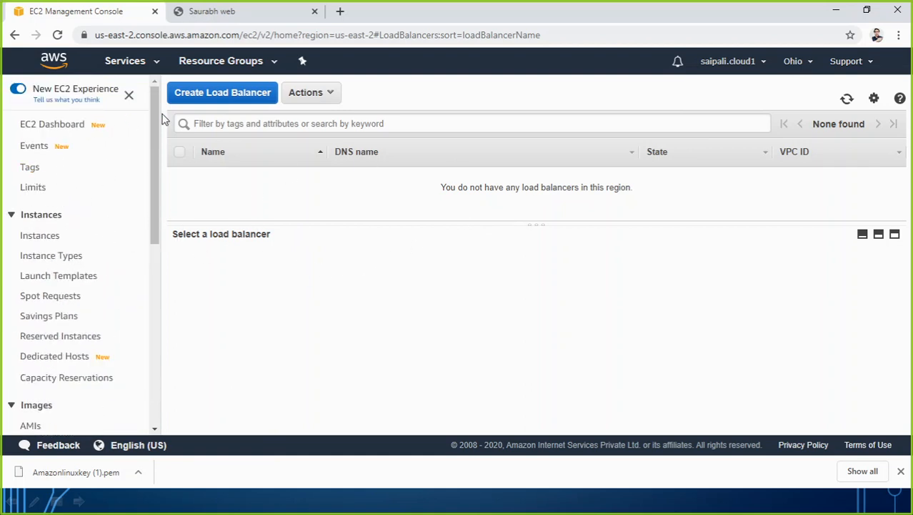
# - Open a second AWS console in a new browser tab, switch it to the US East (Ohio) region and show its running EC2 instances
pyautogui.click(340, 11)
pyautogui.write('aws')
pyautogui.press('Return')
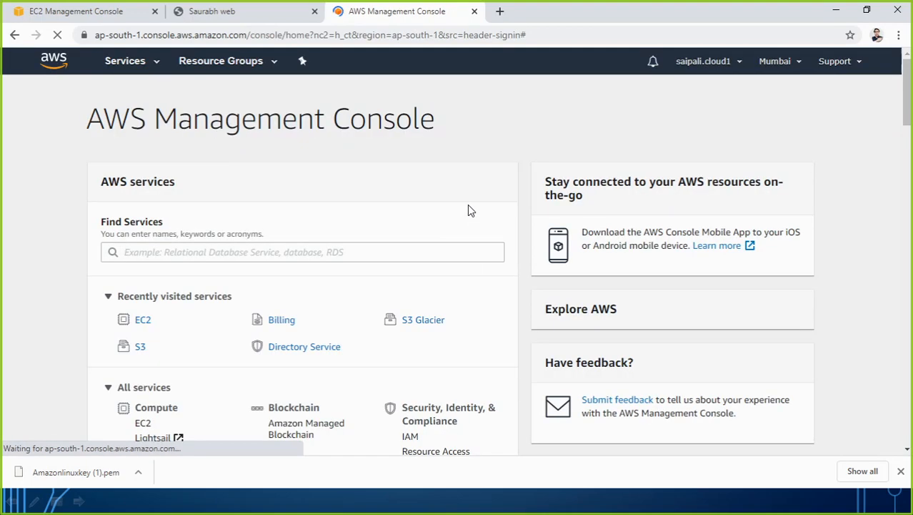
pyautogui.click(141, 324)
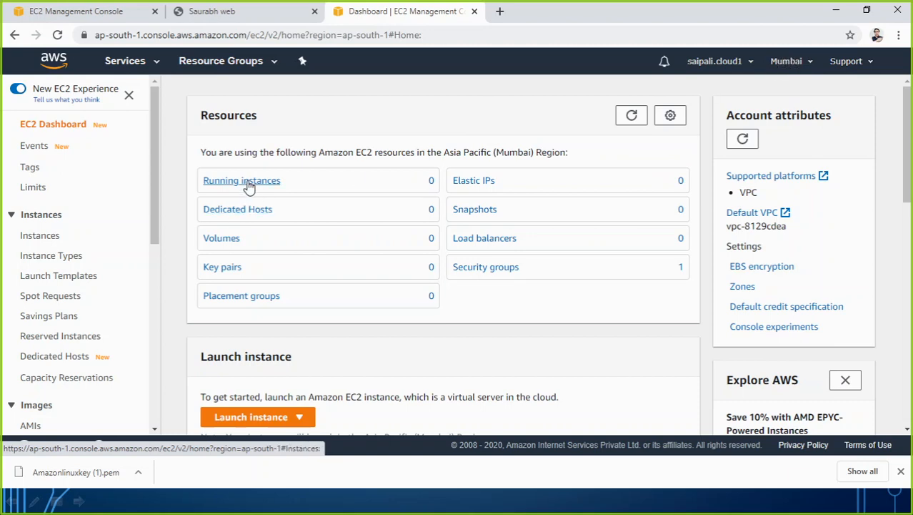
pyautogui.click(811, 65)
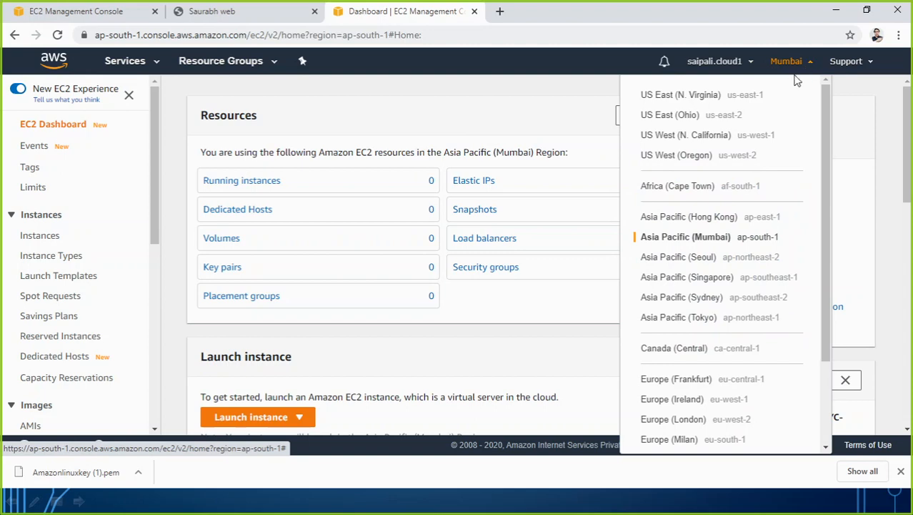
pyautogui.click(703, 123)
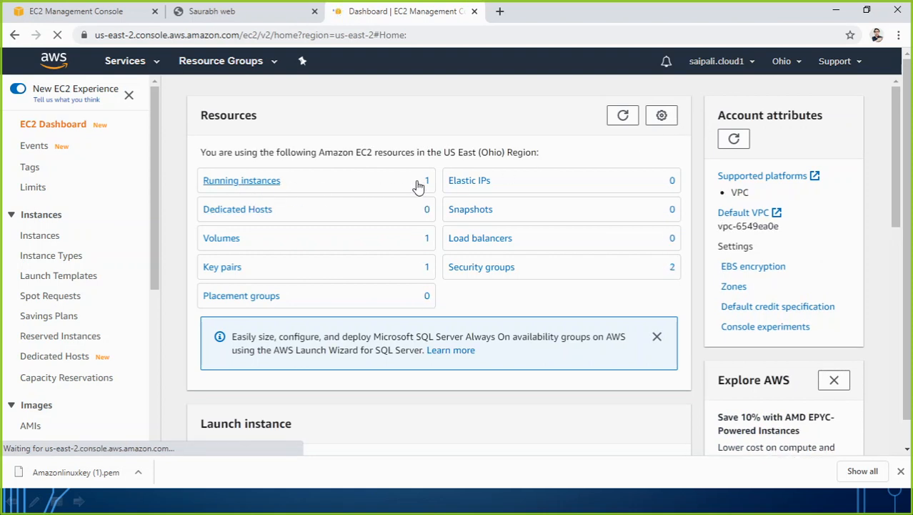
pyautogui.click(278, 185)
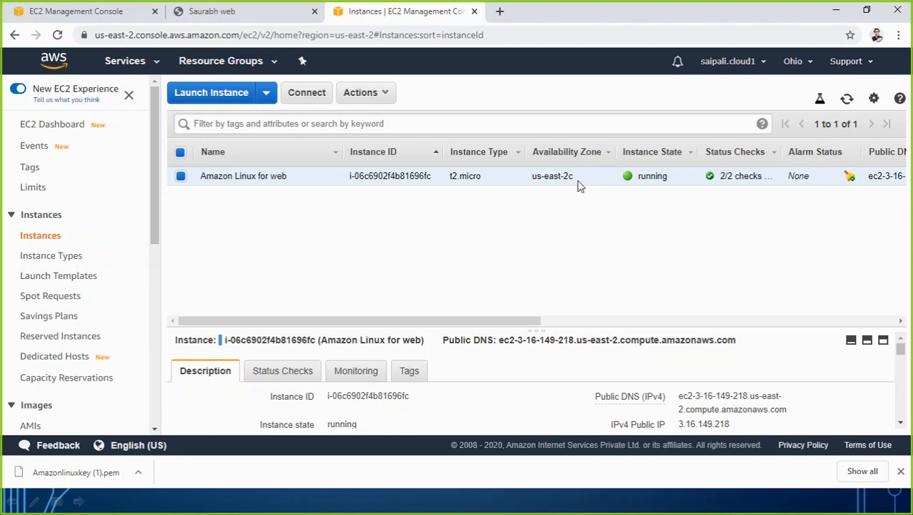
# - Return to the first console tab and open the Target Groups page under Load Balancing
pyautogui.click(97, 12)
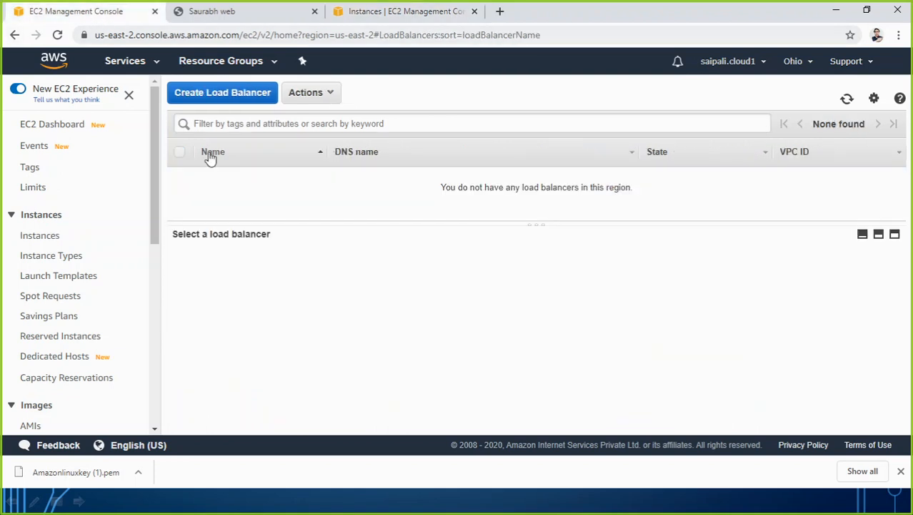
pyautogui.scroll(-3, 114, 271)
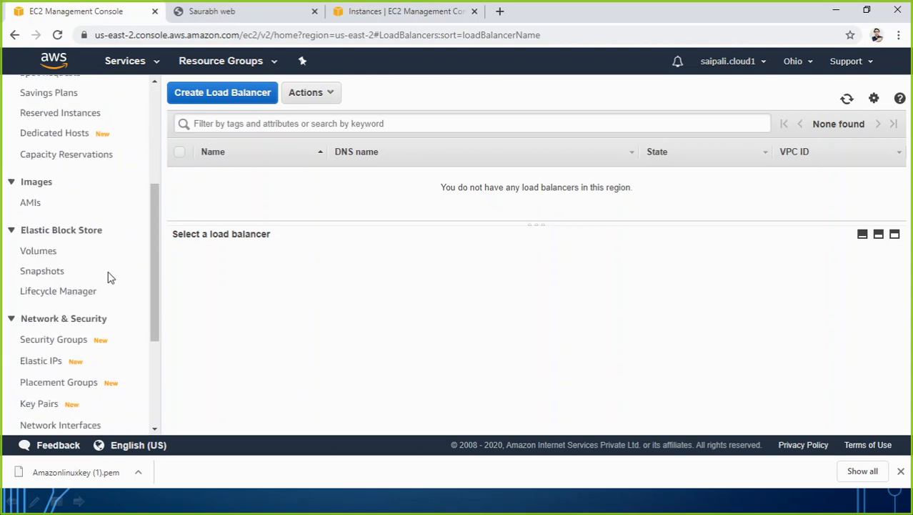
pyautogui.scroll(-3, 65, 315)
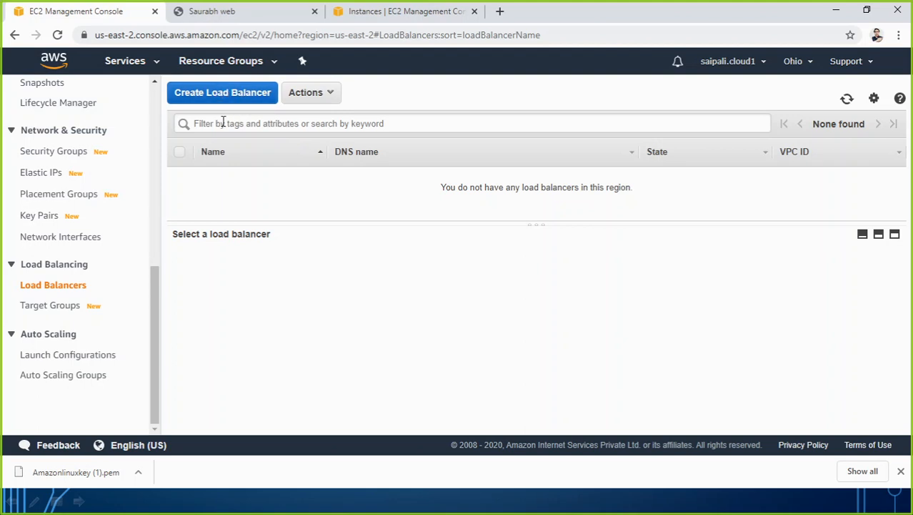
pyautogui.click(53, 307)
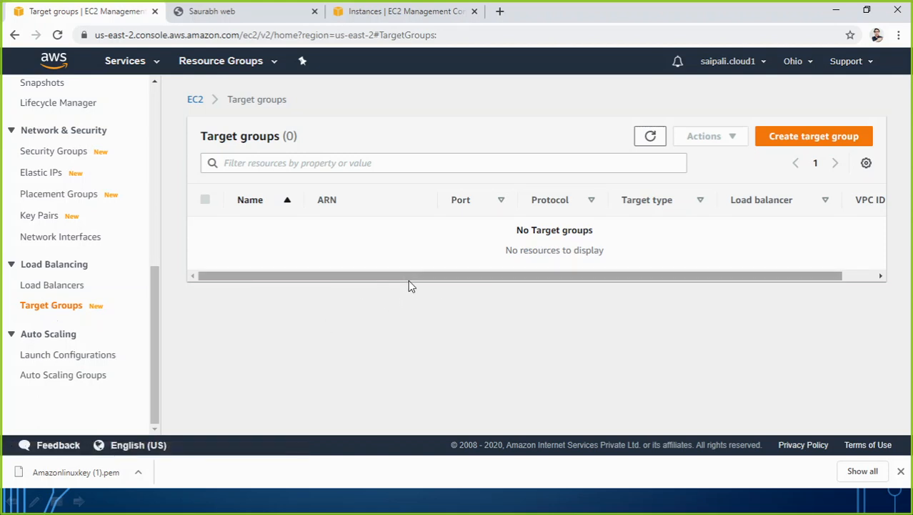
# - Start creating a target group of type Instances, named with the owner's first name followed by "webtargetgrp01"
pyautogui.click(808, 141)
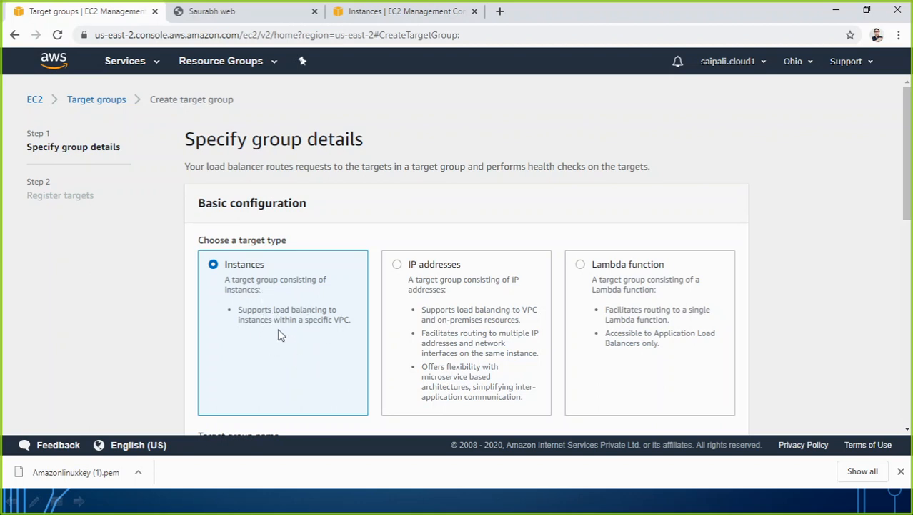
pyautogui.scroll(-3, 376, 356)
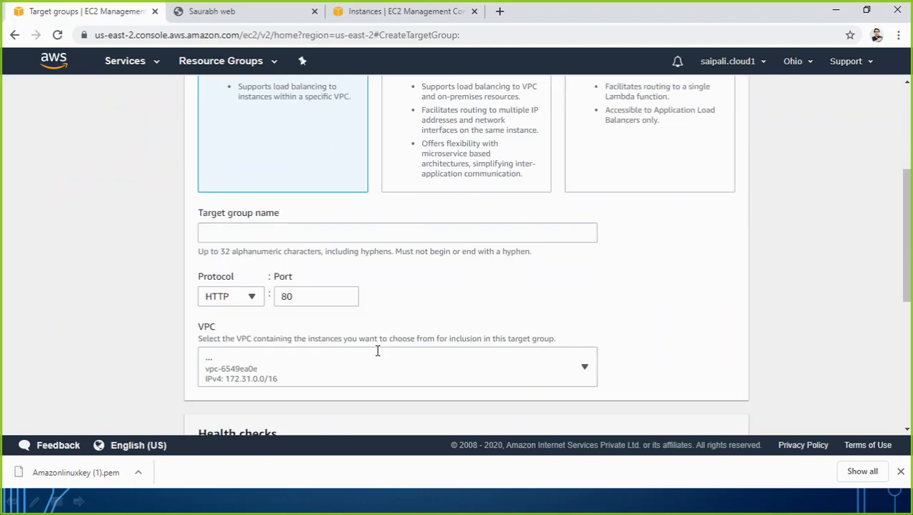
pyautogui.click(233, 230)
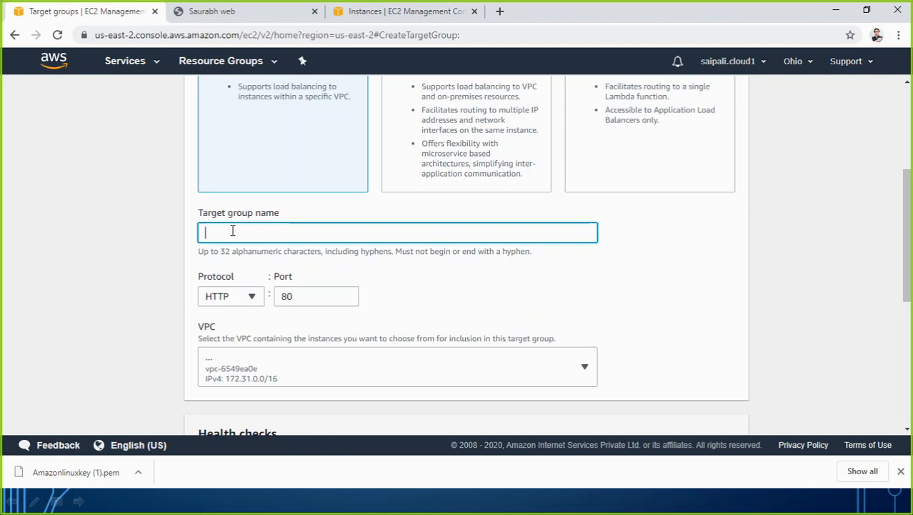
pyautogui.write('saurabhwebtargetgrp01')
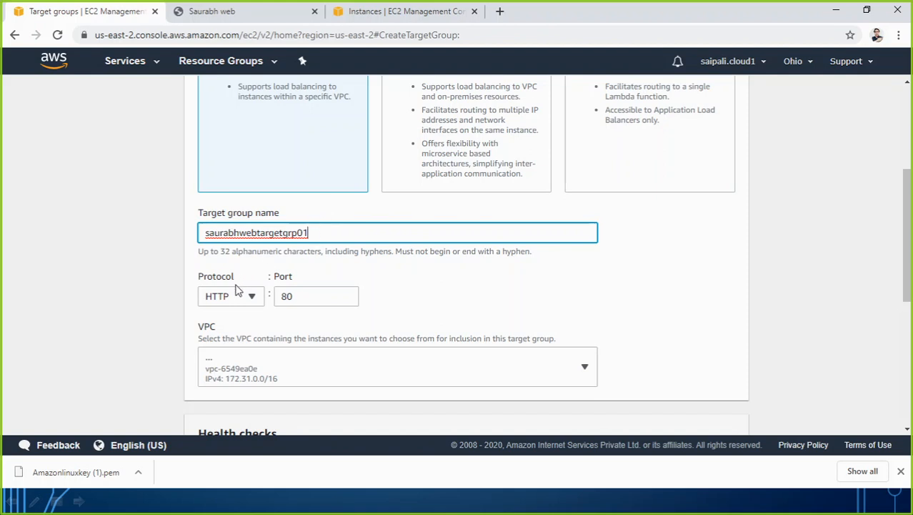
# - Review the protocol choices for the target group, keeping HTTP on port 80, and check how the test web page is addressed
pyautogui.scroll(-1, 261, 277)
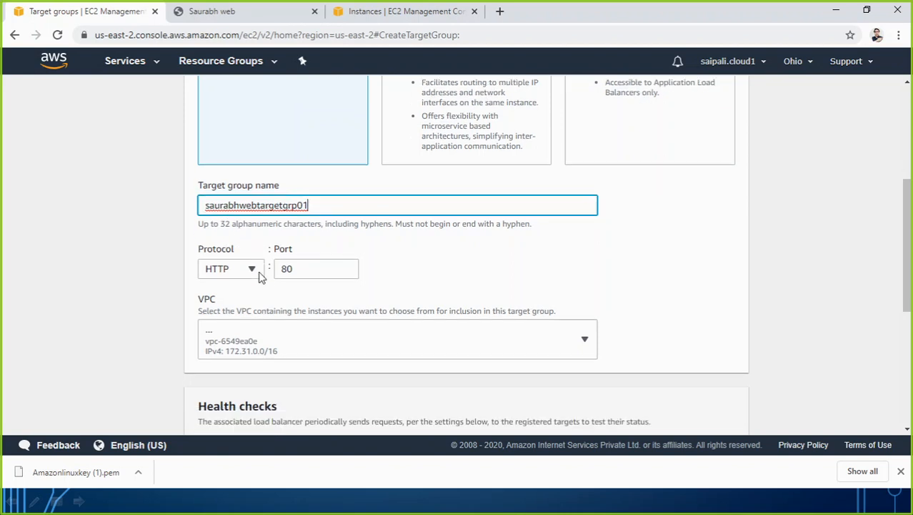
pyautogui.scroll(-3, 260, 277)
pyautogui.click(253, 188)
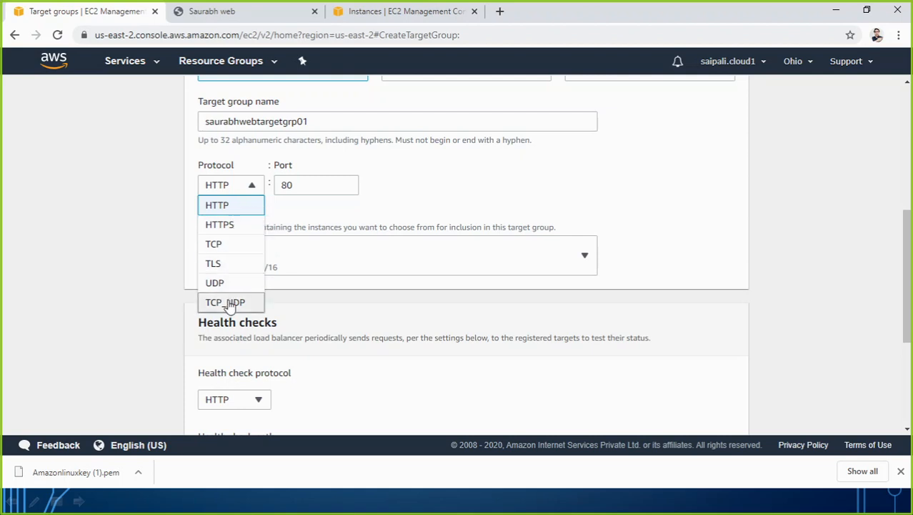
pyautogui.click(291, 223)
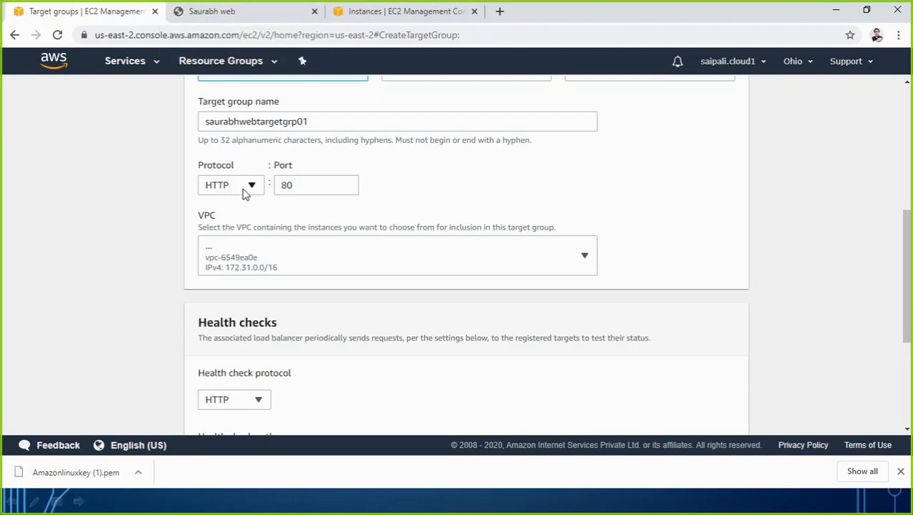
pyautogui.click(219, 13)
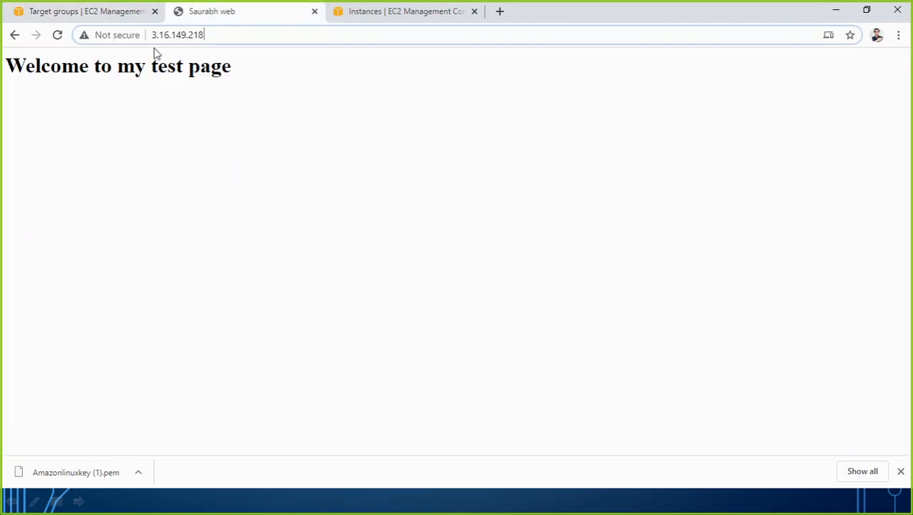
pyautogui.click(106, 14)
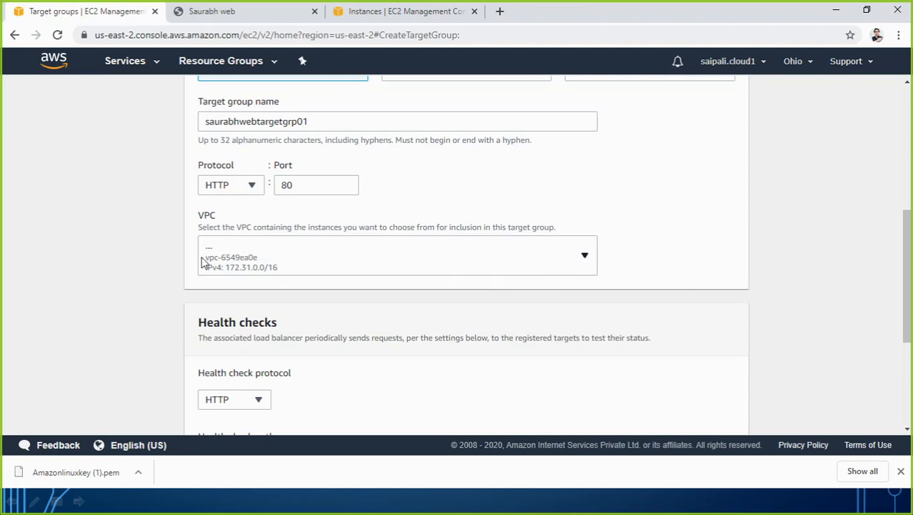
# - Keep the HTTP health check with path / and continue to registering targets
pyautogui.scroll(-3, 261, 336)
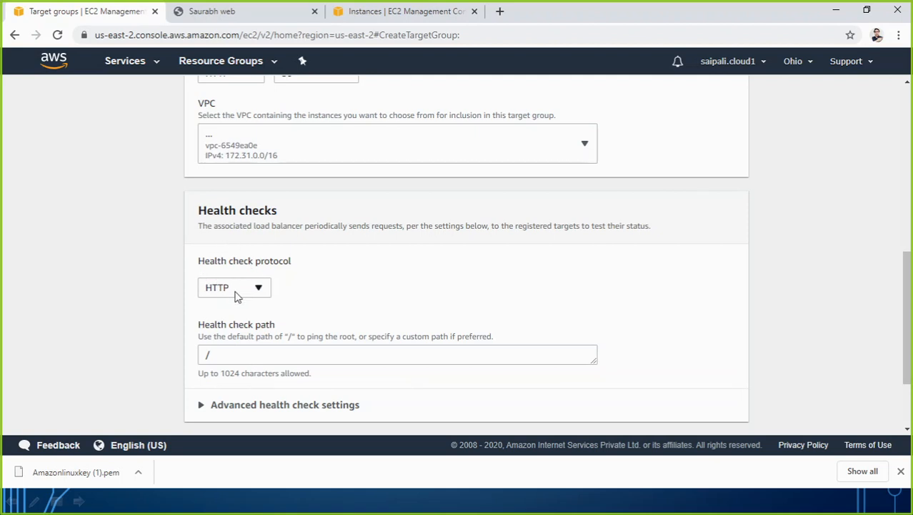
pyautogui.scroll(-3, 250, 318)
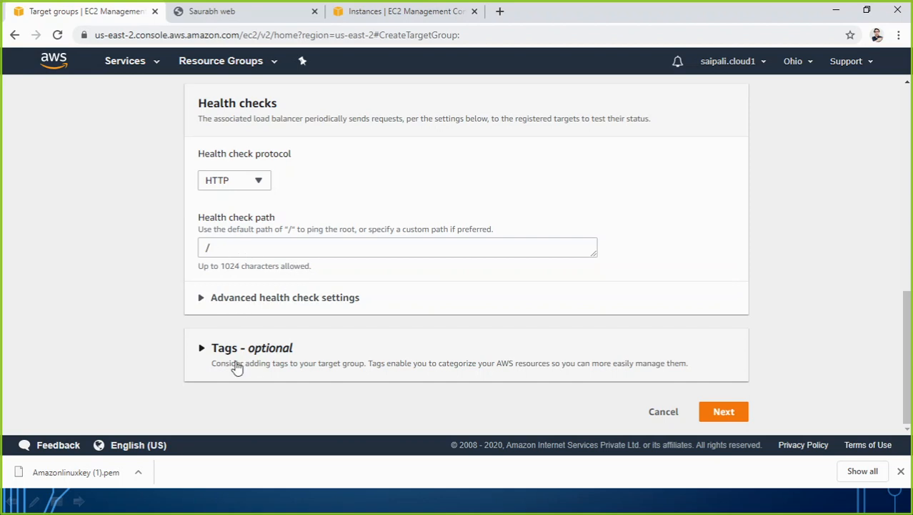
pyautogui.click(722, 412)
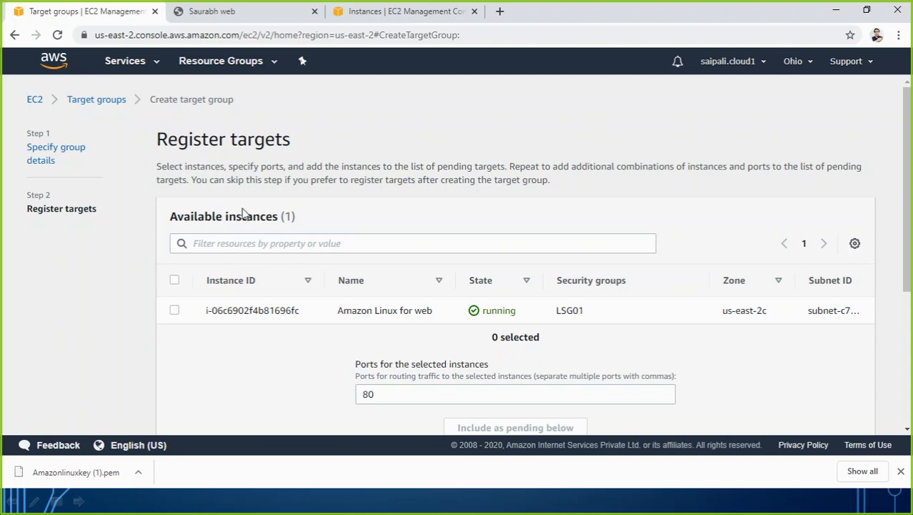
# - Register the Amazon Linux for web instance on port 80 after comparing its instance ID, and create the target group
pyautogui.scroll(-3, 269, 215)
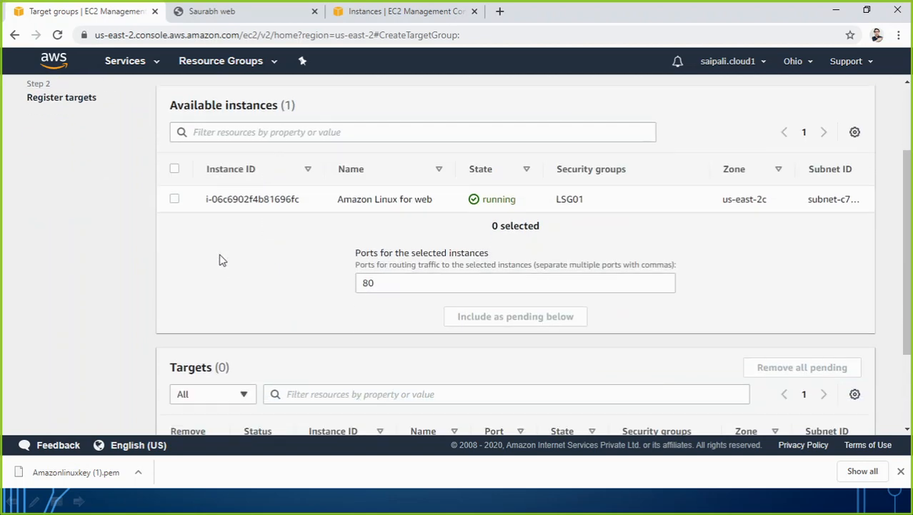
pyautogui.click(368, 20)
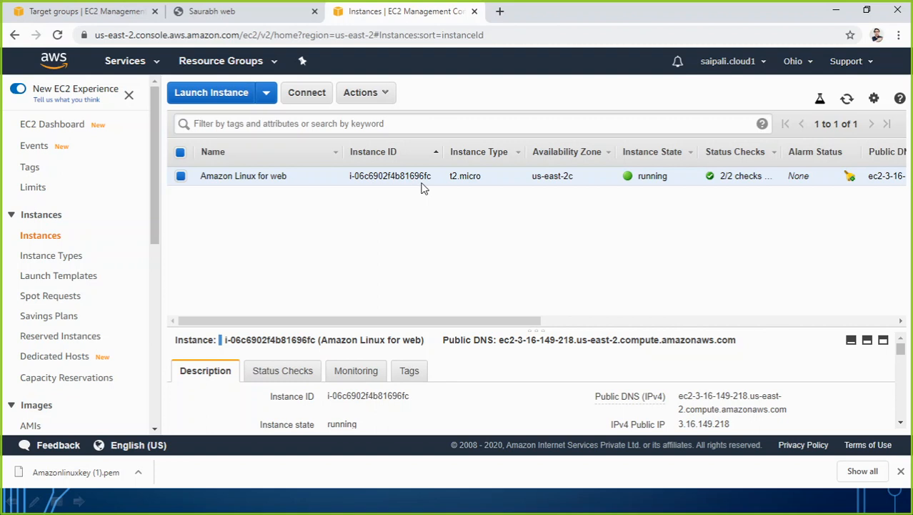
pyautogui.click(130, 14)
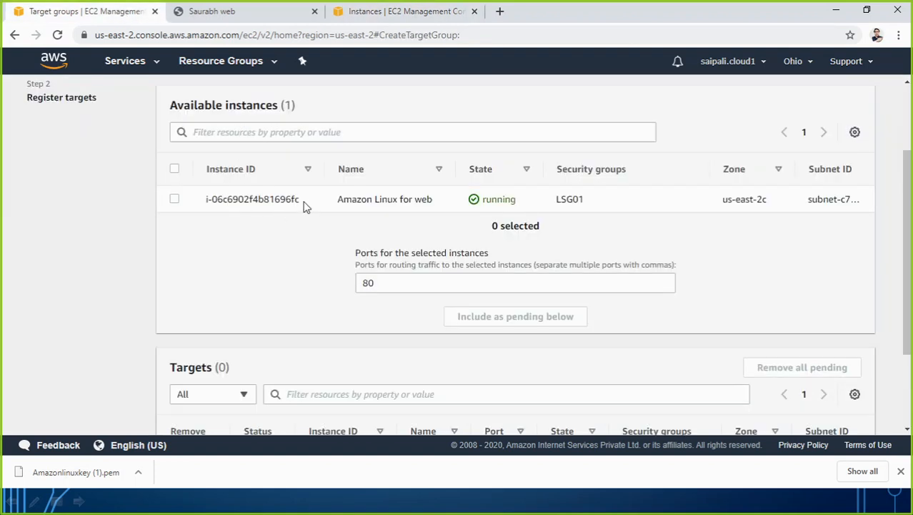
pyautogui.click(175, 200)
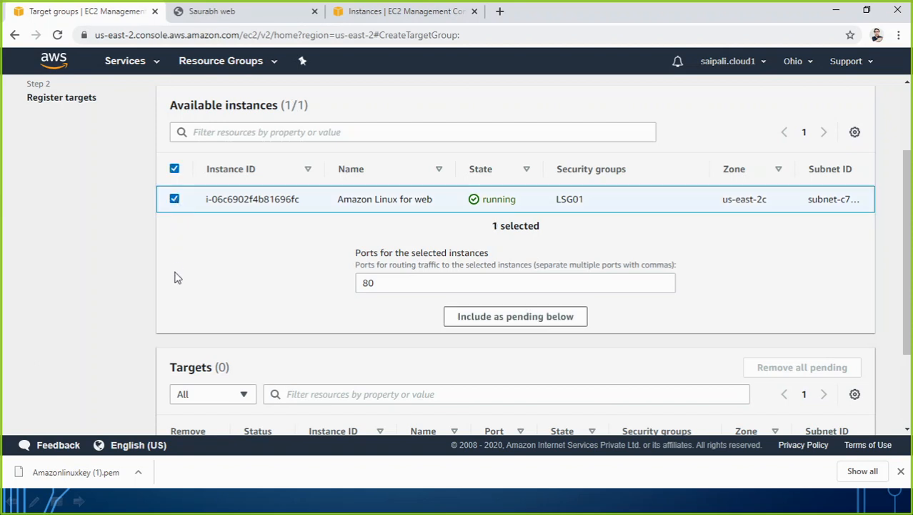
pyautogui.click(492, 318)
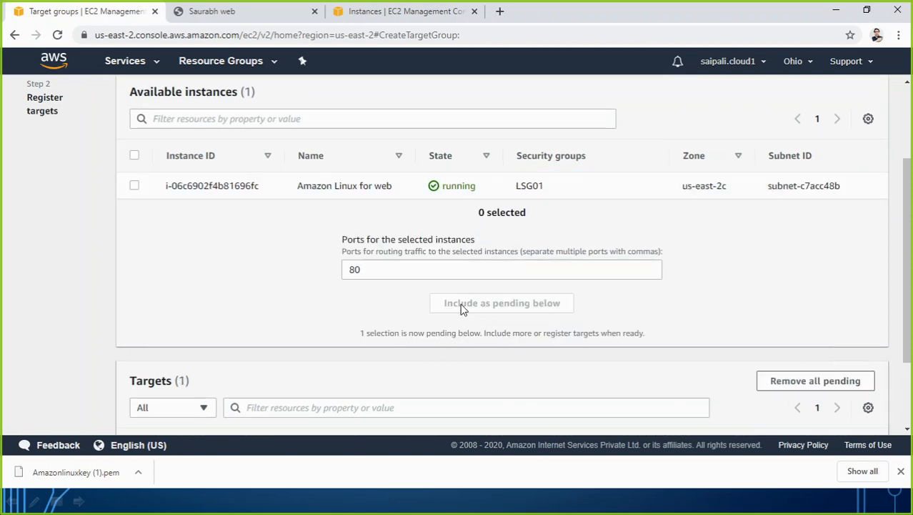
pyautogui.scroll(-2, 400, 253)
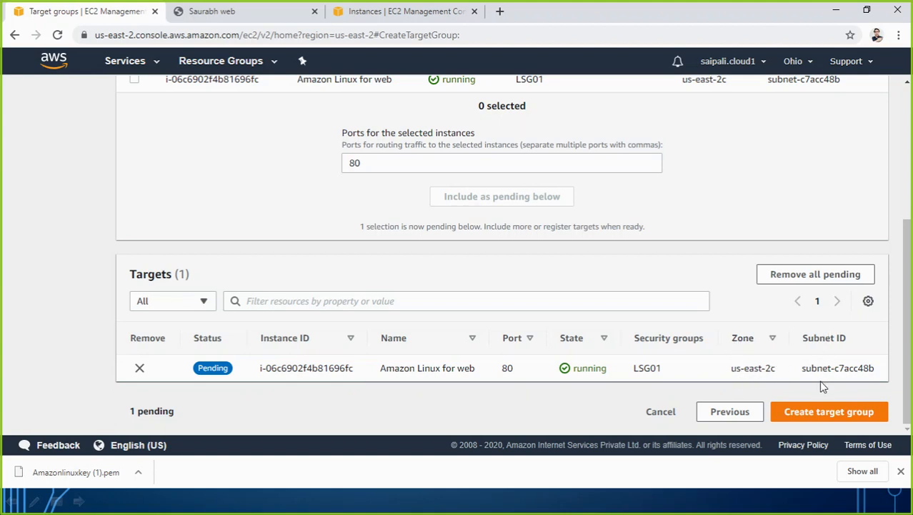
pyautogui.click(840, 422)
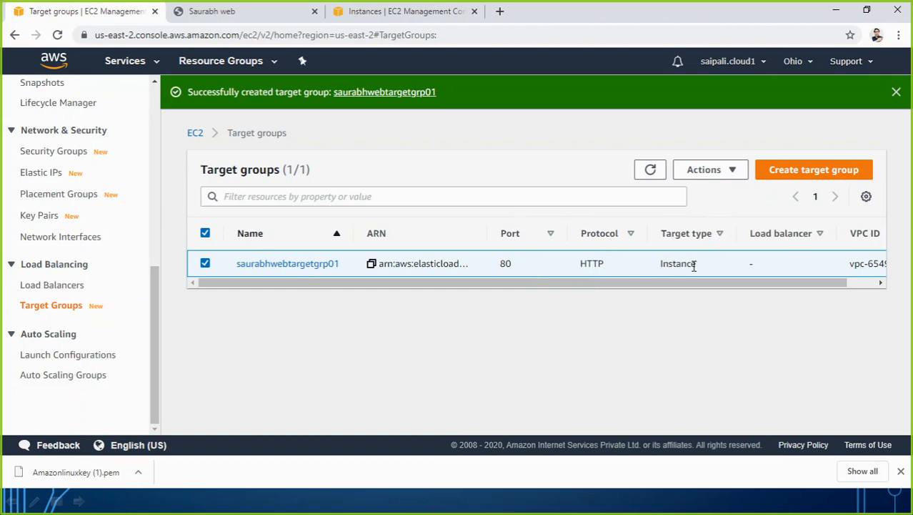
# - Examine the new target group's target type, health check settings, attributes and registered targets
pyautogui.moveTo(698, 265); pyautogui.dragTo(650, 269)
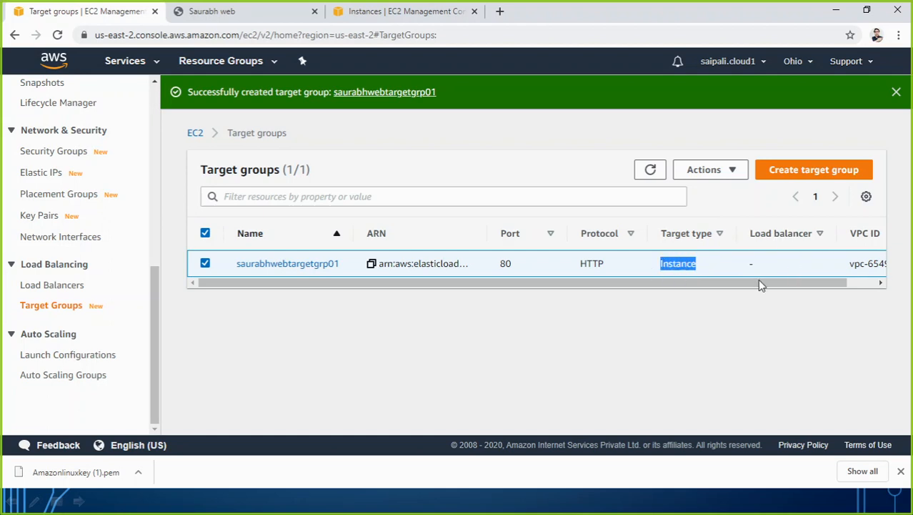
pyautogui.moveTo(758, 280)
pyautogui.mouseDown()
pyautogui.moveTo(805, 283)
pyautogui.moveTo(750, 294)
pyautogui.mouseUp()
pyautogui.click(277, 264)
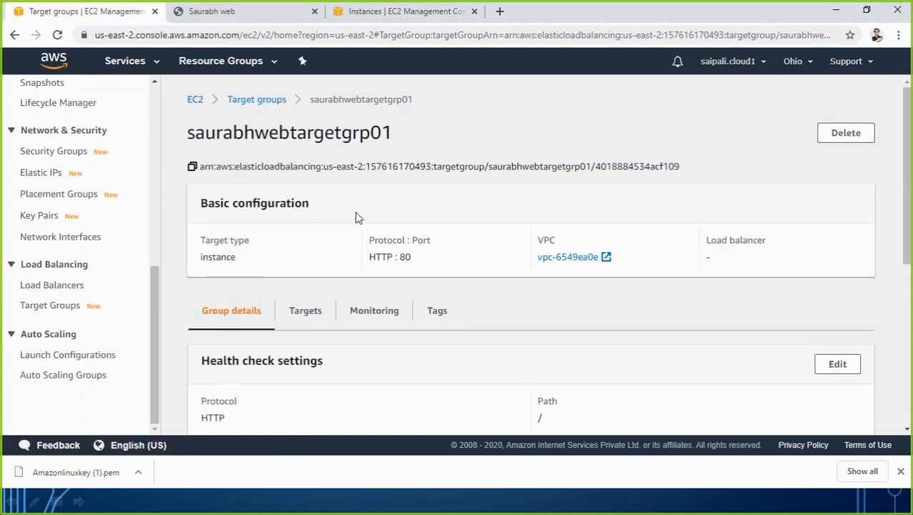
pyautogui.scroll(-2, 359, 217)
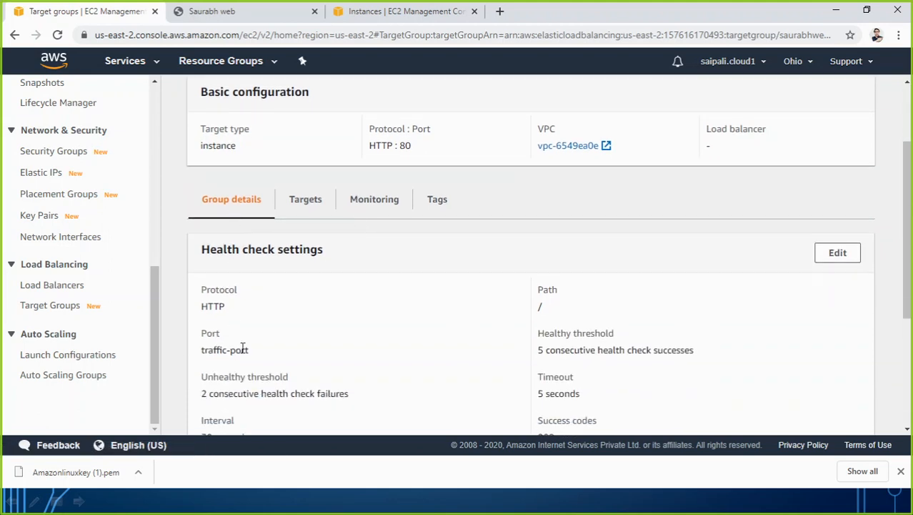
pyautogui.scroll(-2, 243, 350)
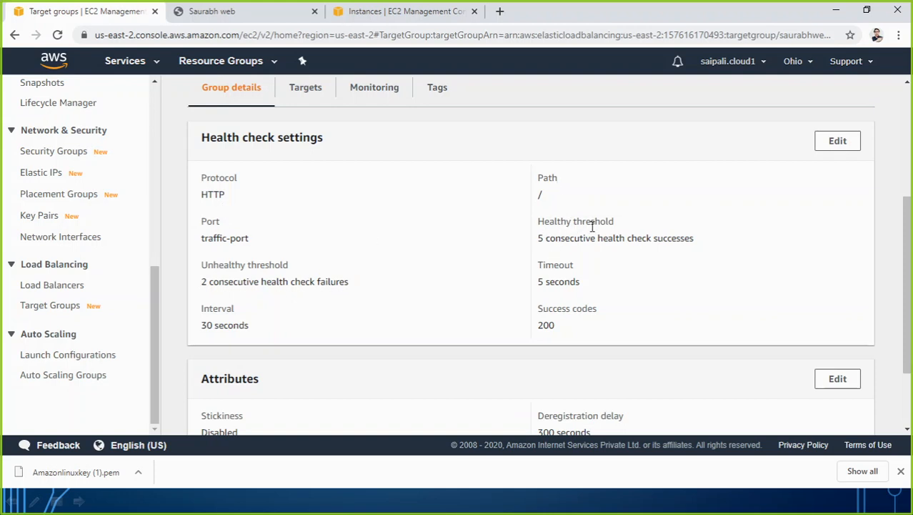
pyautogui.moveTo(606, 223); pyautogui.dragTo(523, 226)
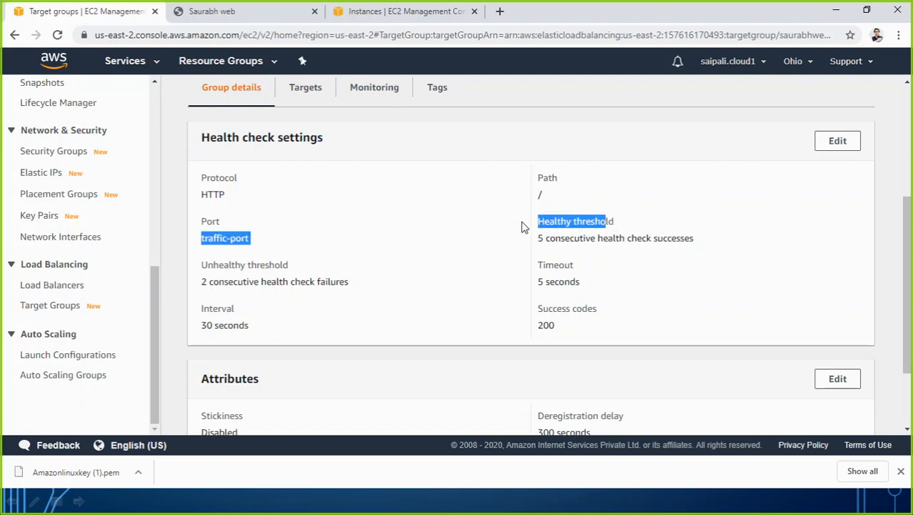
pyautogui.click(571, 264)
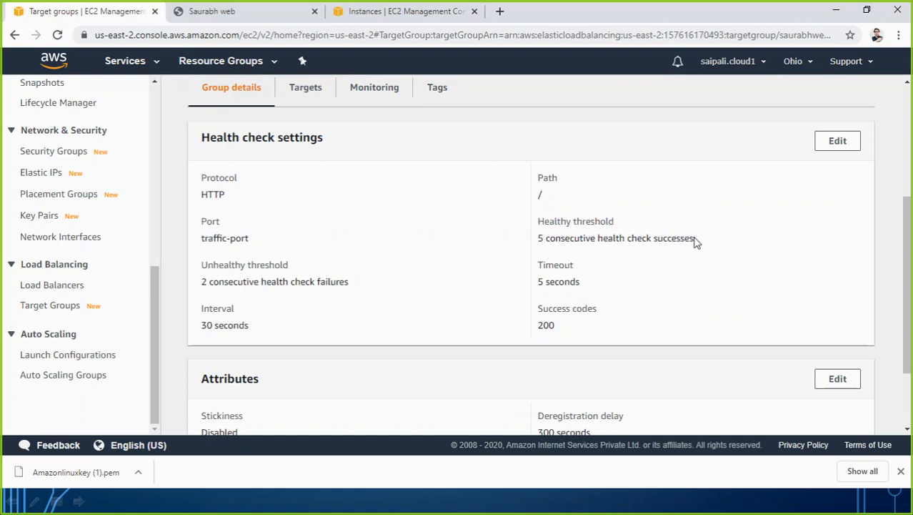
pyautogui.moveTo(696, 243); pyautogui.dragTo(536, 241)
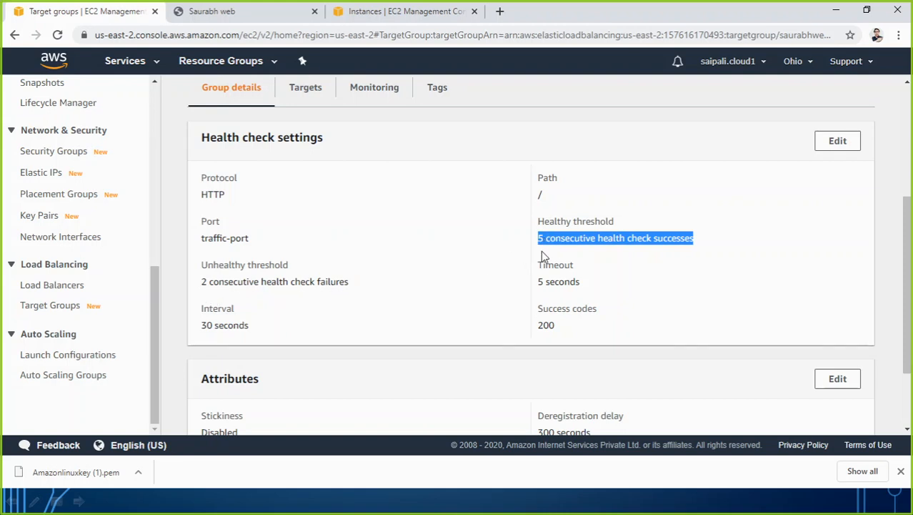
pyautogui.scroll(-3, 531, 341)
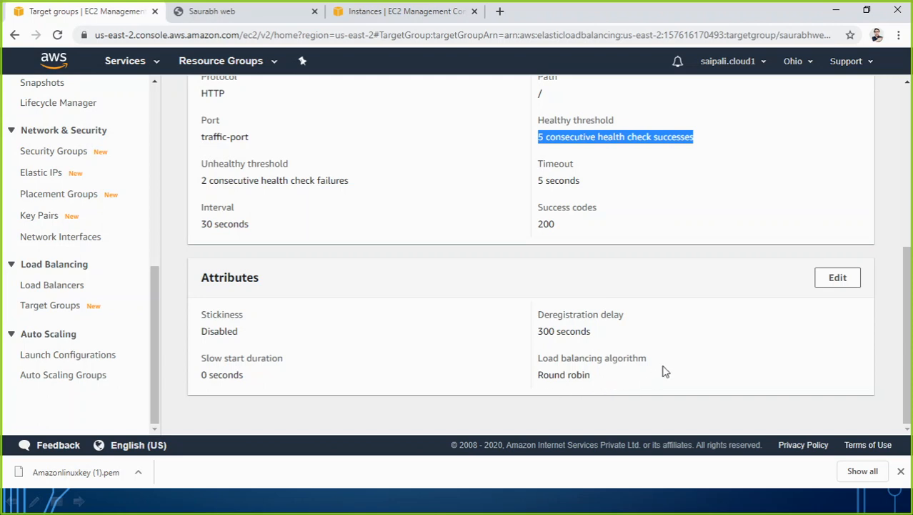
pyautogui.scroll(5, 662, 370)
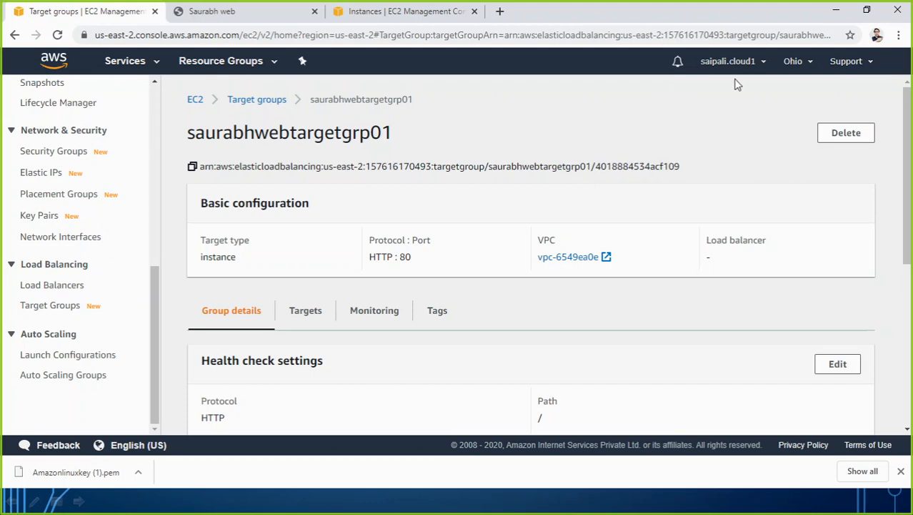
pyautogui.click(313, 320)
pyautogui.scroll(-1, 435, 236)
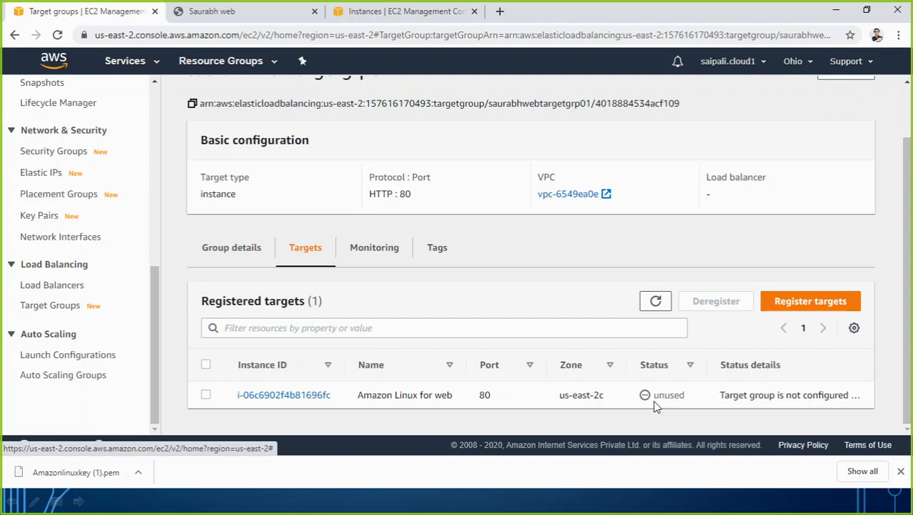
# - Start creating an Application Load Balancer, named with the owner's first name followed by "web-ALB"
pyautogui.click(43, 289)
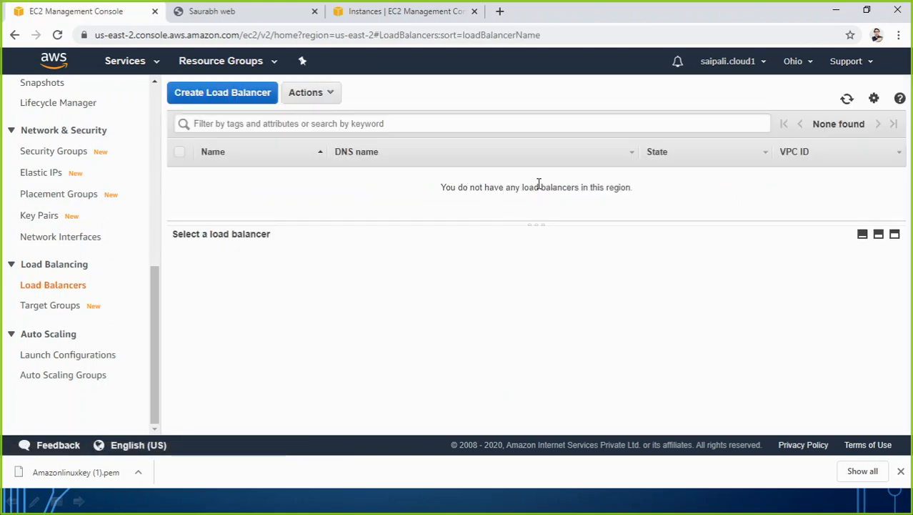
pyautogui.click(226, 100)
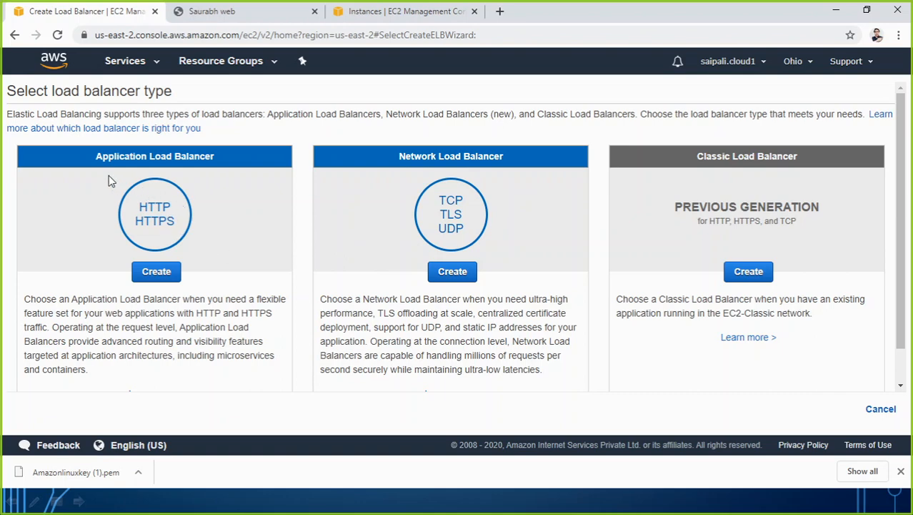
pyautogui.click(157, 272)
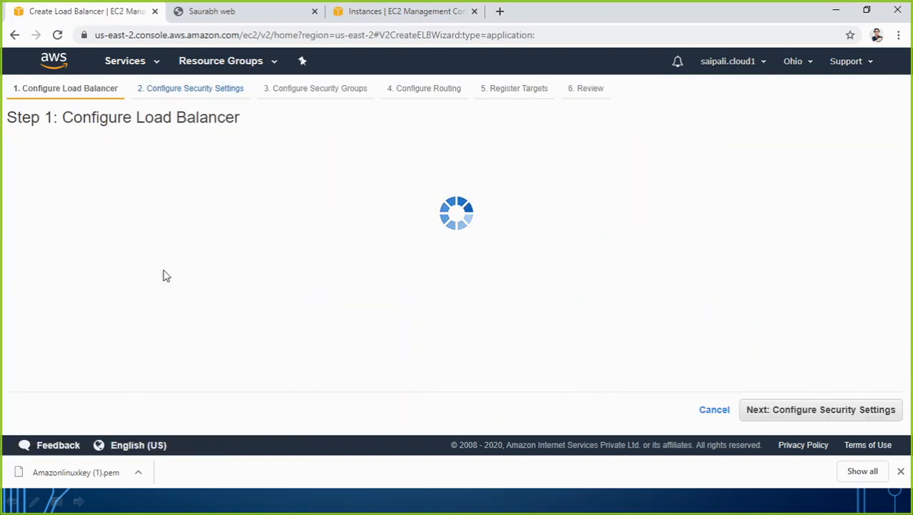
pyautogui.moveTo(111, 227)
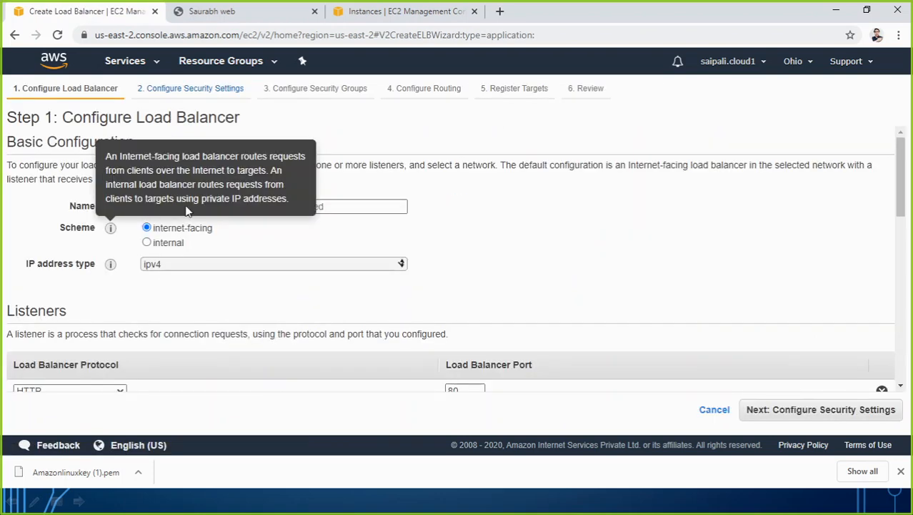
pyautogui.click(336, 207)
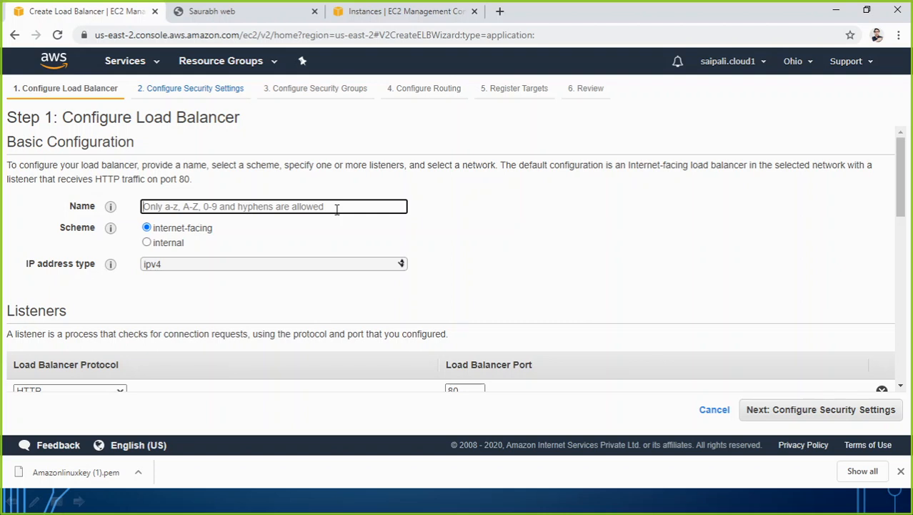
pyautogui.write('saurabh')
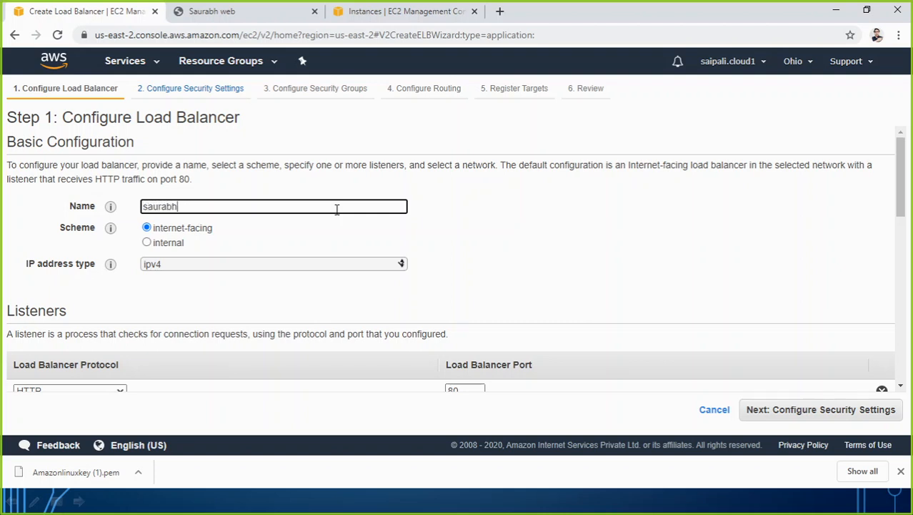
pyautogui.write('web-ALB')
# - Check the web instance's availability zone, and enable us-east-2c and us-east-2a for the load balancer, keeping the HTTP listener on port 80
pyautogui.scroll(-3, 182, 295)
pyautogui.scroll(2, 90, 211)
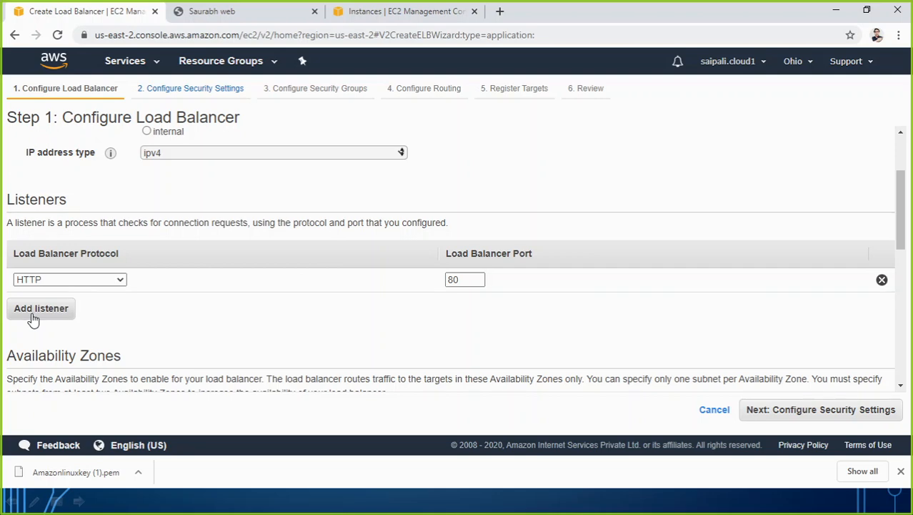
pyautogui.scroll(-2, 154, 303)
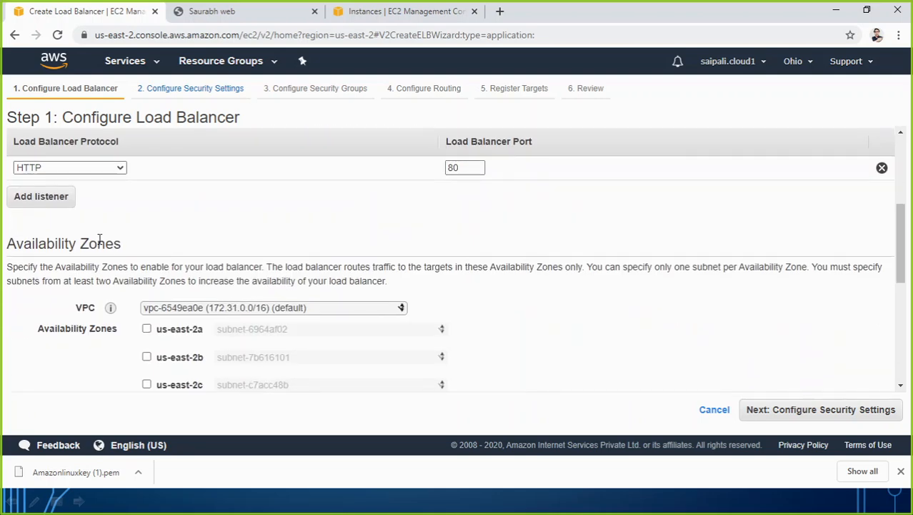
pyautogui.scroll(-3, 175, 275)
pyautogui.scroll(2, 154, 245)
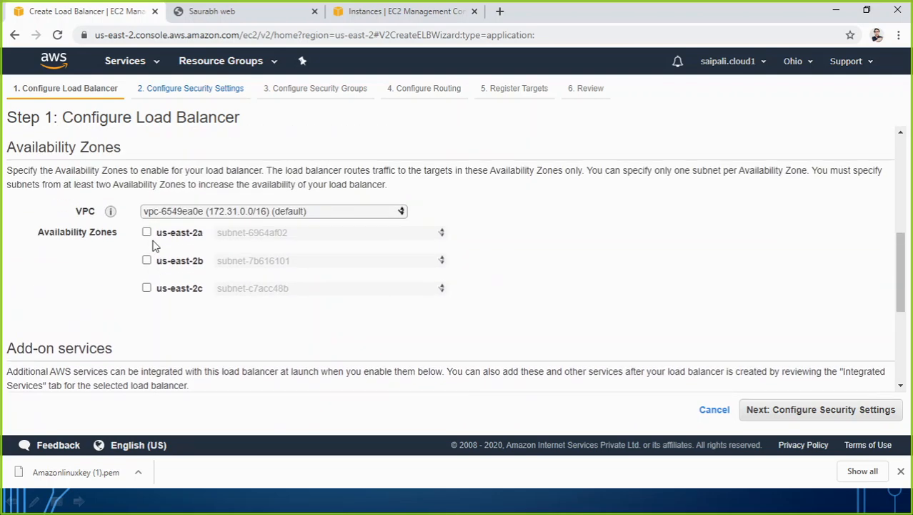
pyautogui.scroll(2, 155, 245)
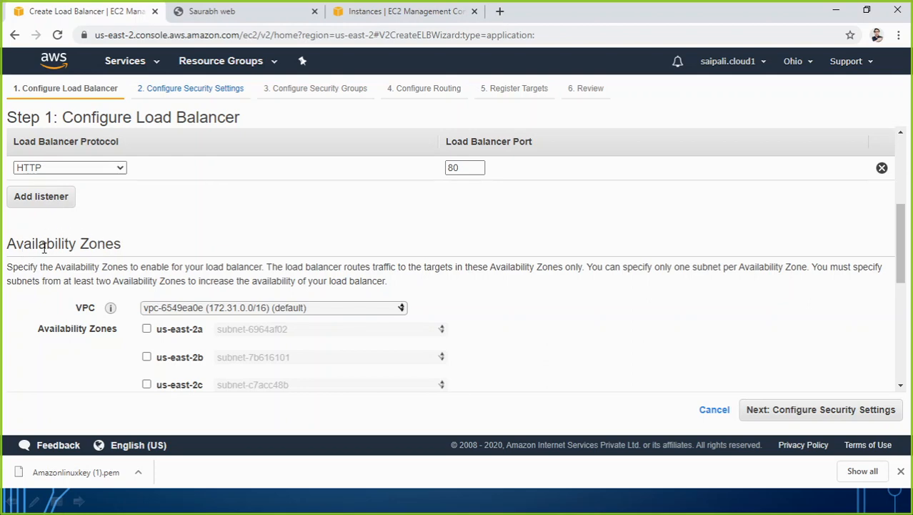
pyautogui.click(367, 11)
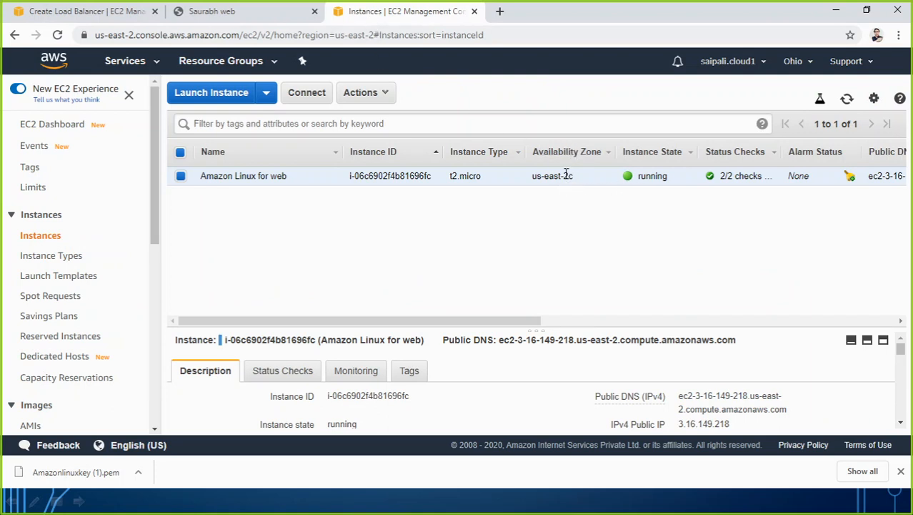
pyautogui.click(71, 12)
pyautogui.scroll(-3, 207, 354)
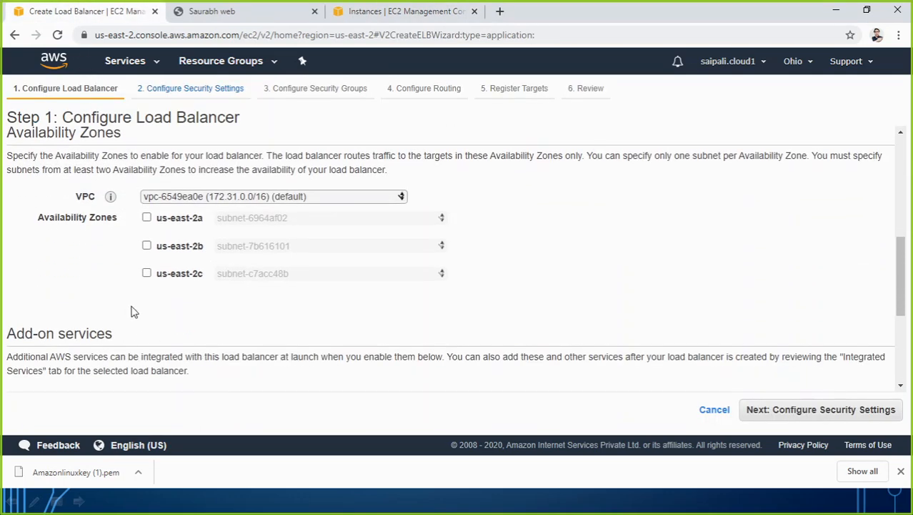
pyautogui.click(147, 273)
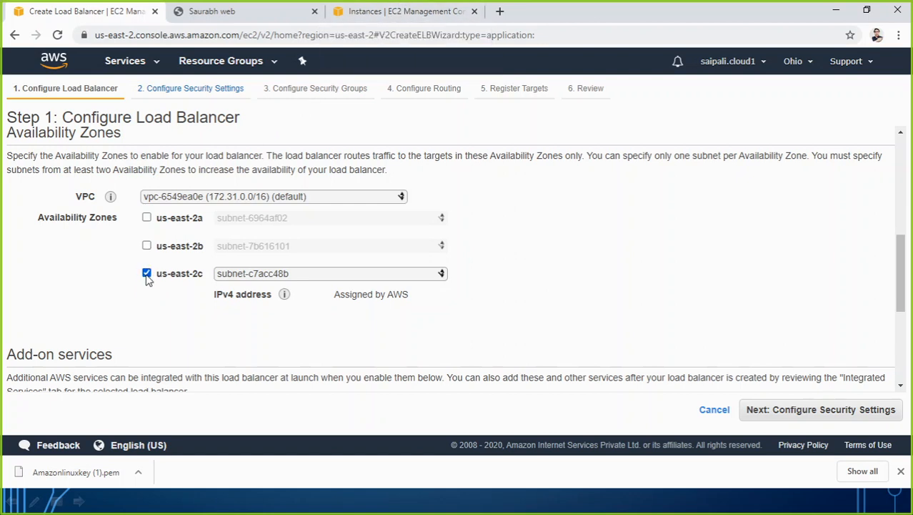
pyautogui.click(148, 218)
# - Leave the accelerator and secure listener unconfigured, assign only the existing LSG01 security group, and continue to the routing configuration
pyautogui.scroll(-3, 316, 336)
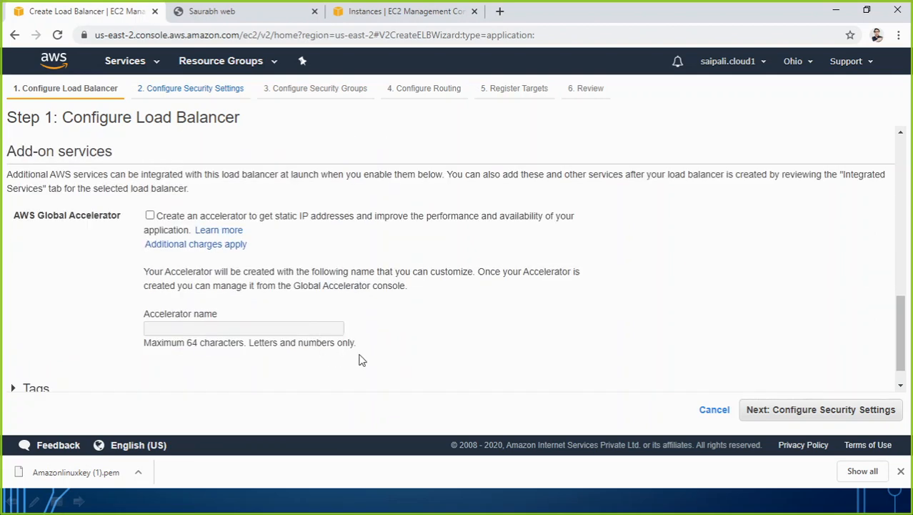
pyautogui.click(813, 414)
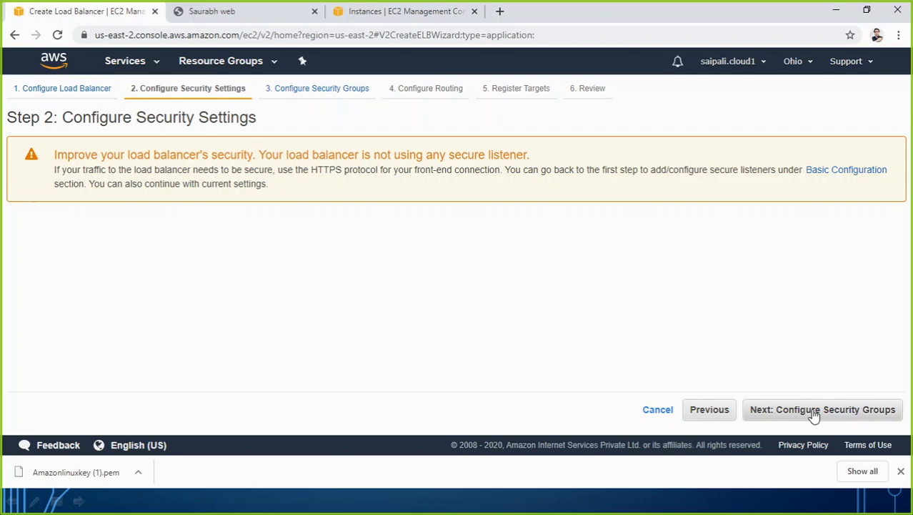
pyautogui.click(828, 417)
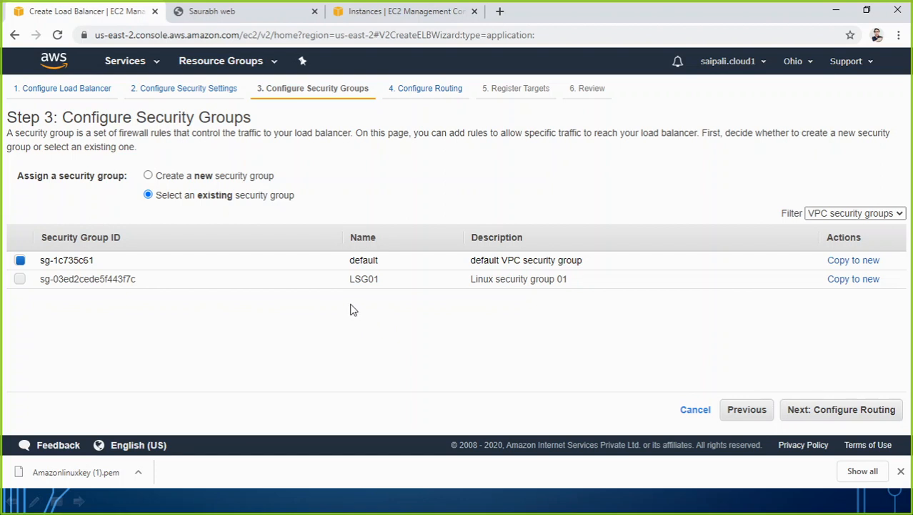
pyautogui.click(20, 279)
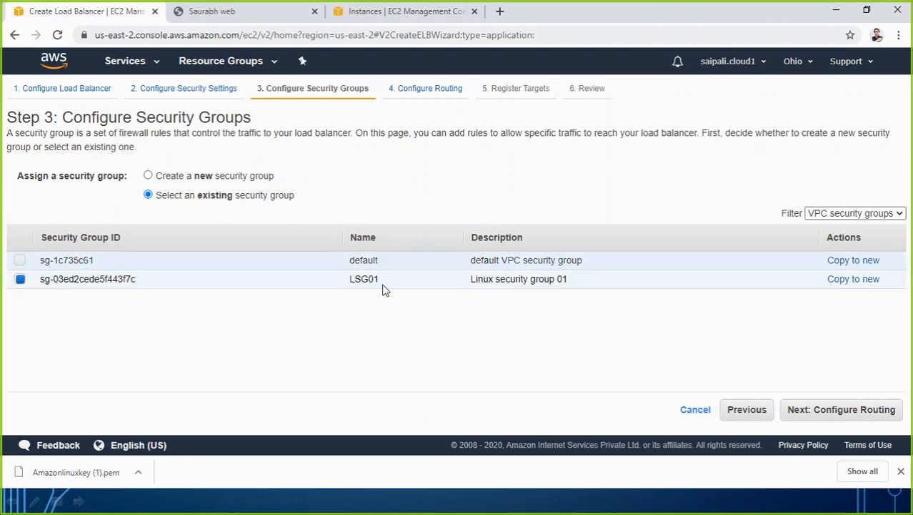
pyautogui.click(841, 410)
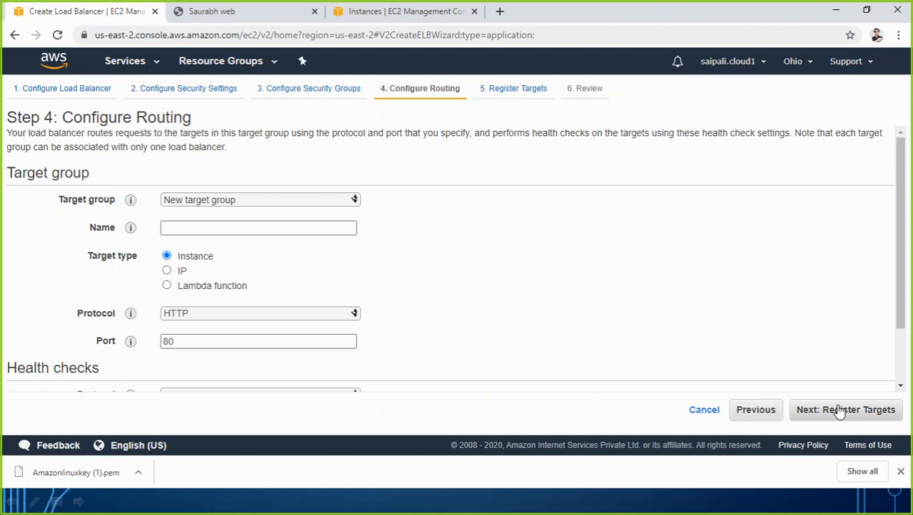
# - Route the load balancer to the existing web target group over HTTP port 80, and continue past its registered targets to the review
pyautogui.click(278, 203)
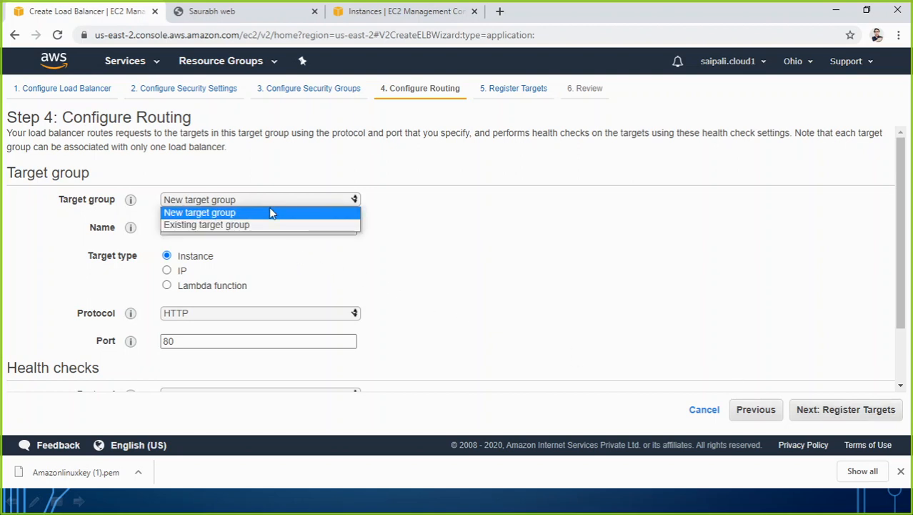
pyautogui.click(249, 225)
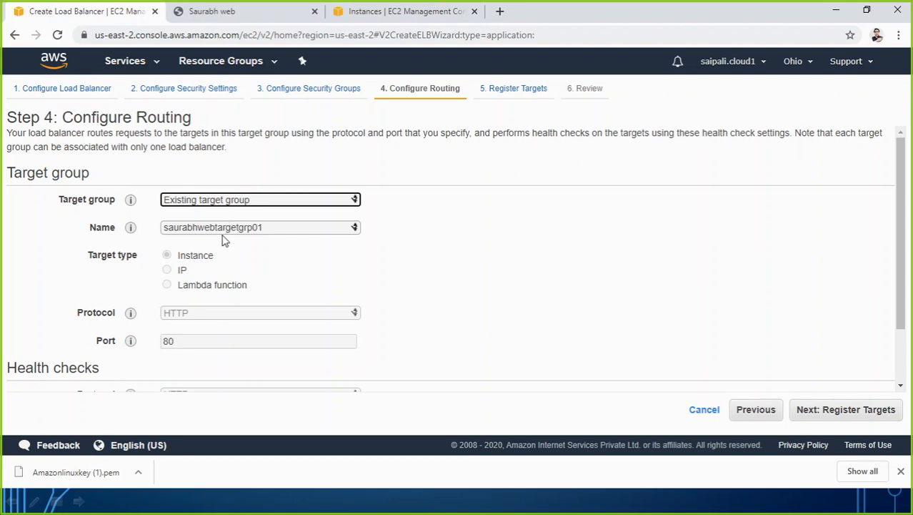
pyautogui.click(213, 203)
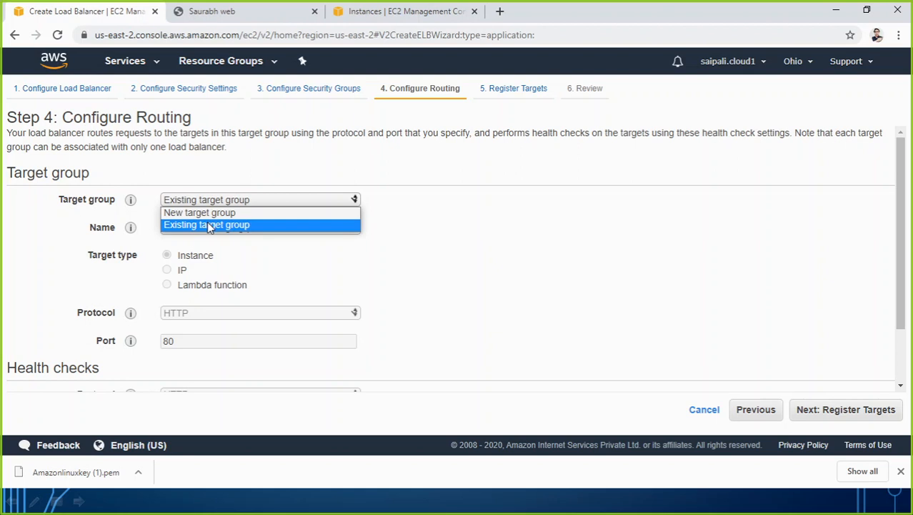
pyautogui.click(207, 226)
pyautogui.click(211, 203)
pyautogui.click(209, 227)
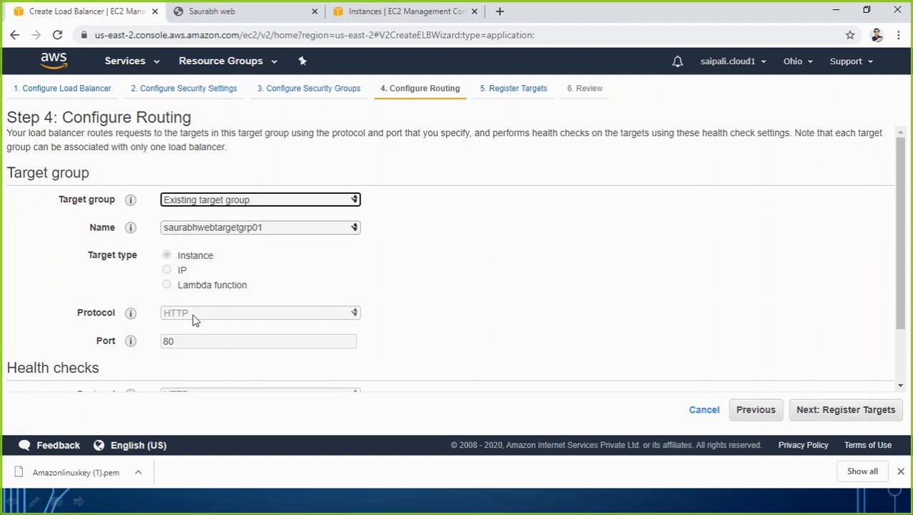
pyautogui.scroll(-2, 205, 344)
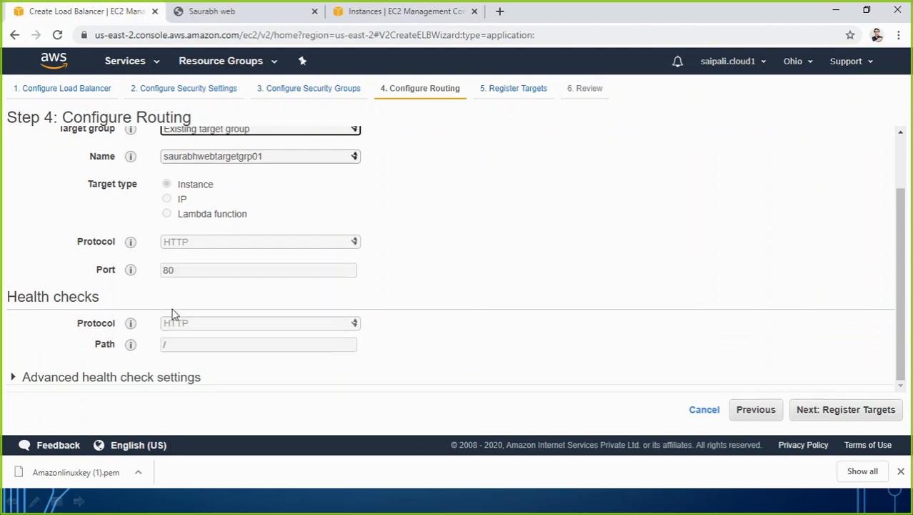
pyautogui.click(848, 418)
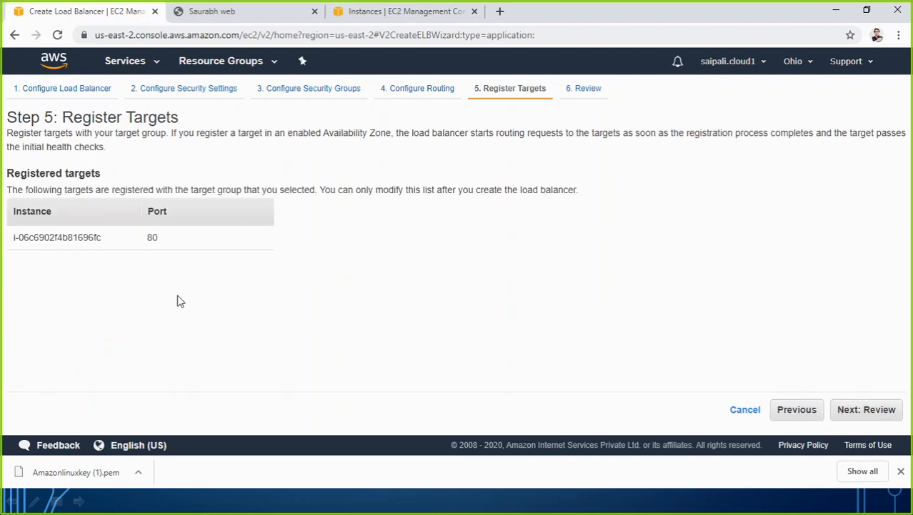
pyautogui.click(866, 411)
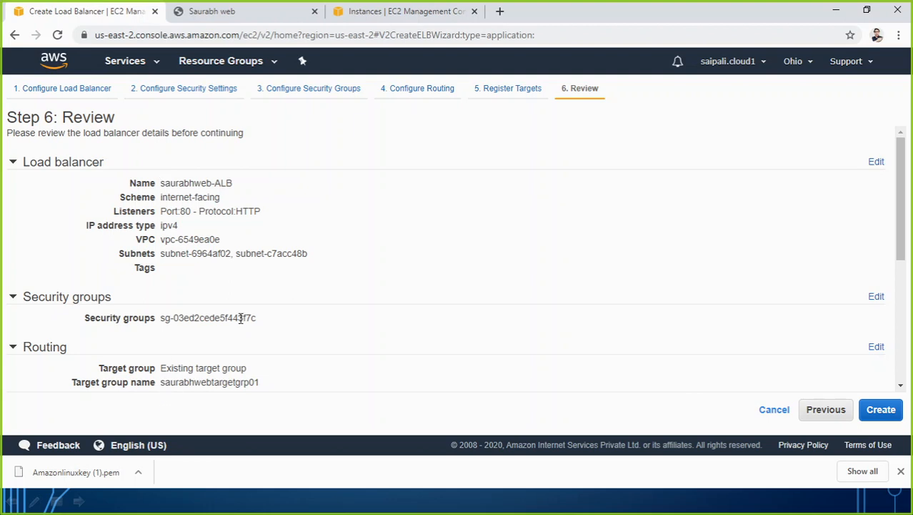
# - Review the load balancer's routing and health check settings, create it, and close the creation status page
pyautogui.scroll(-4, 281, 311)
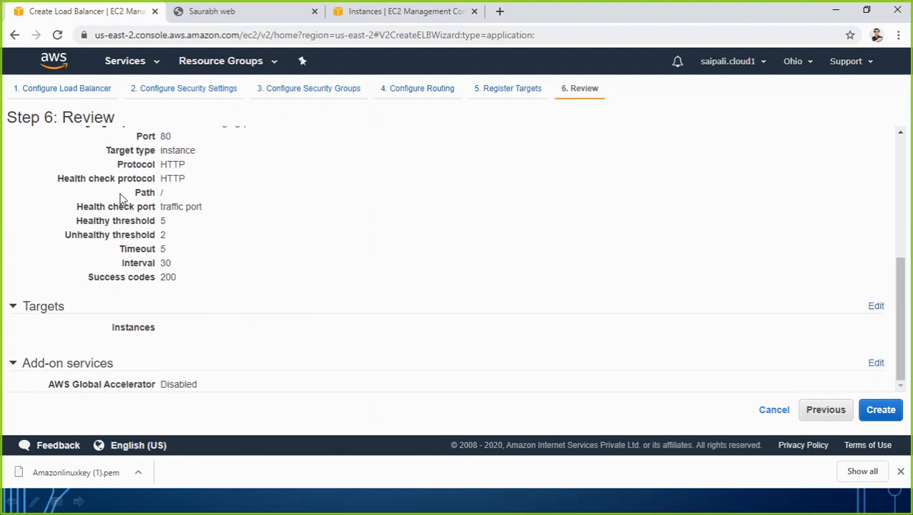
pyautogui.scroll(3, 230, 201)
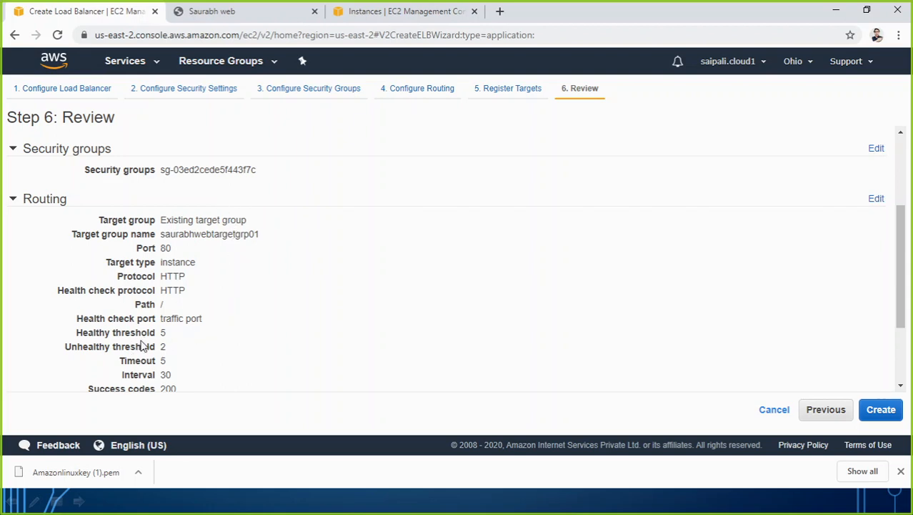
pyautogui.doubleClick(163, 332)
pyautogui.moveTo(166, 346)
pyautogui.mouseDown()
pyautogui.moveTo(152, 346)
pyautogui.moveTo(154, 375)
pyautogui.mouseUp()
pyautogui.click(170, 374)
pyautogui.doubleClick(165, 248)
pyautogui.moveTo(161, 234); pyautogui.dragTo(260, 234)
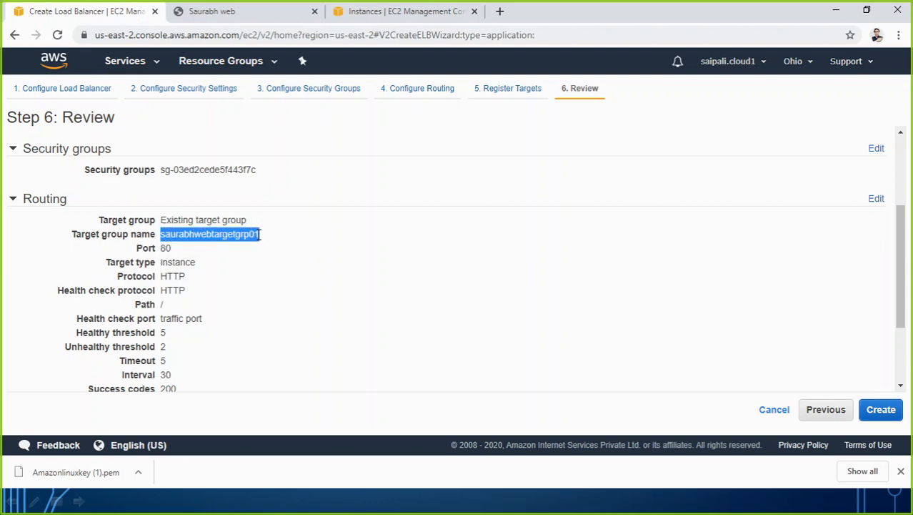
pyautogui.scroll(-2, 313, 276)
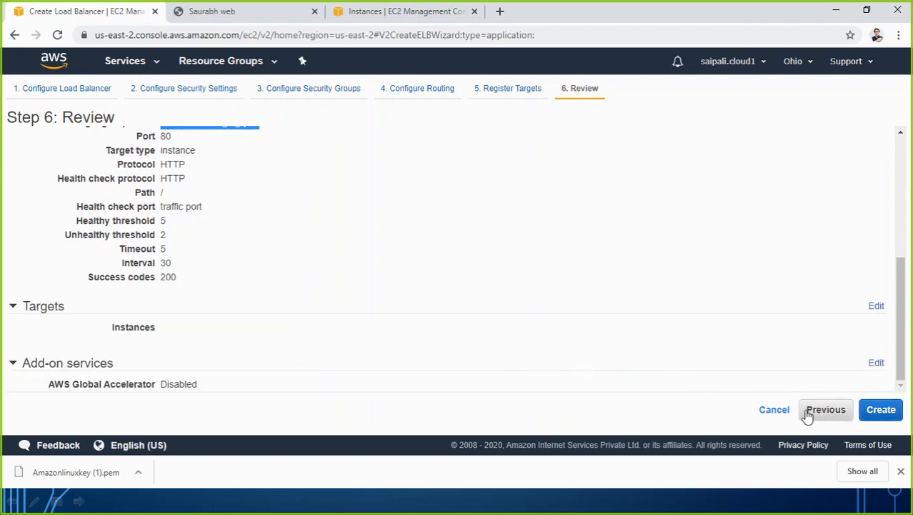
pyautogui.click(876, 414)
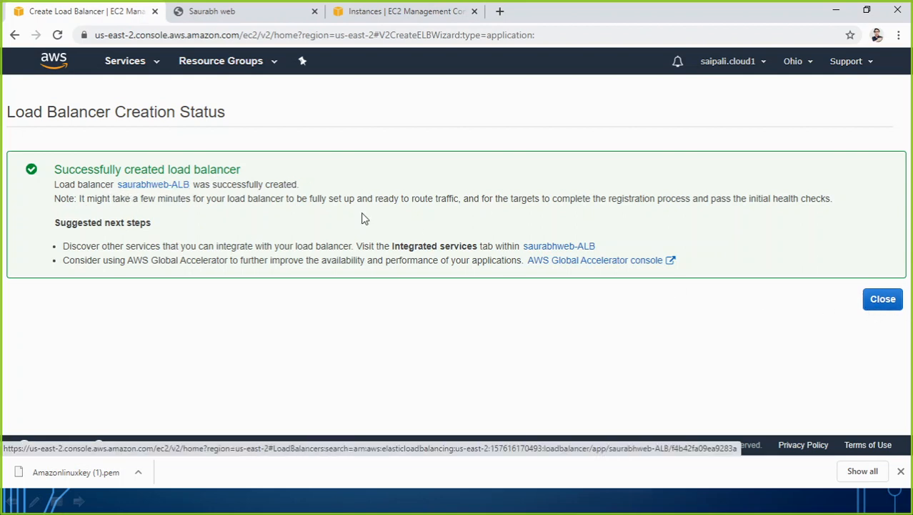
pyautogui.click(873, 307)
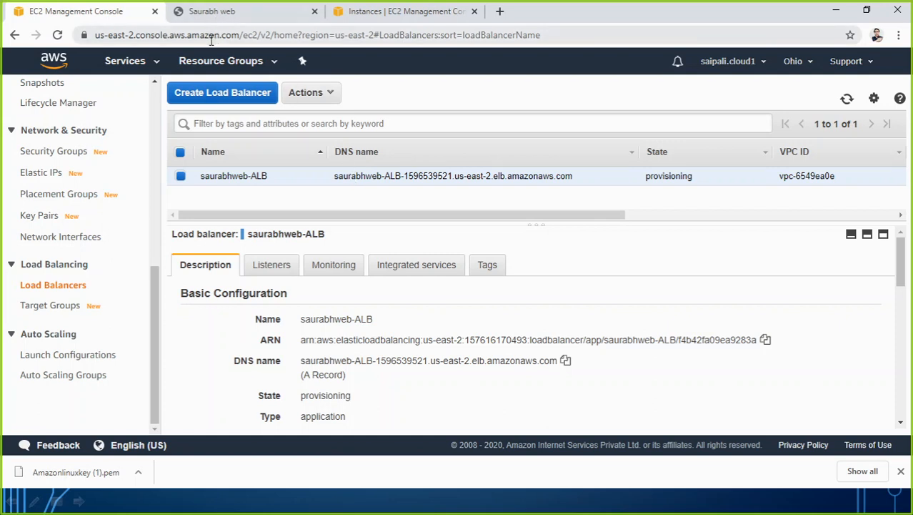
# - Reload the test page served from the web instance's public IP address, and select the load balancer's DNS name in the console
pyautogui.click(201, 9)
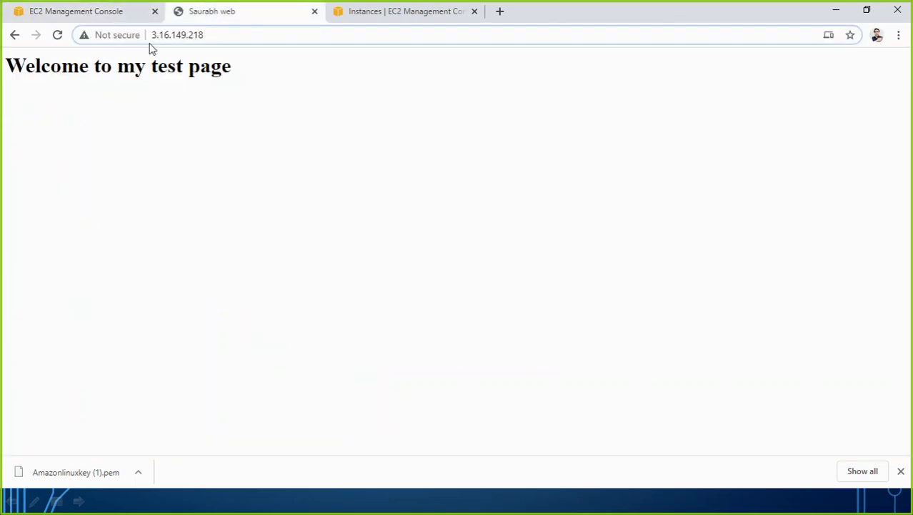
pyautogui.click(57, 36)
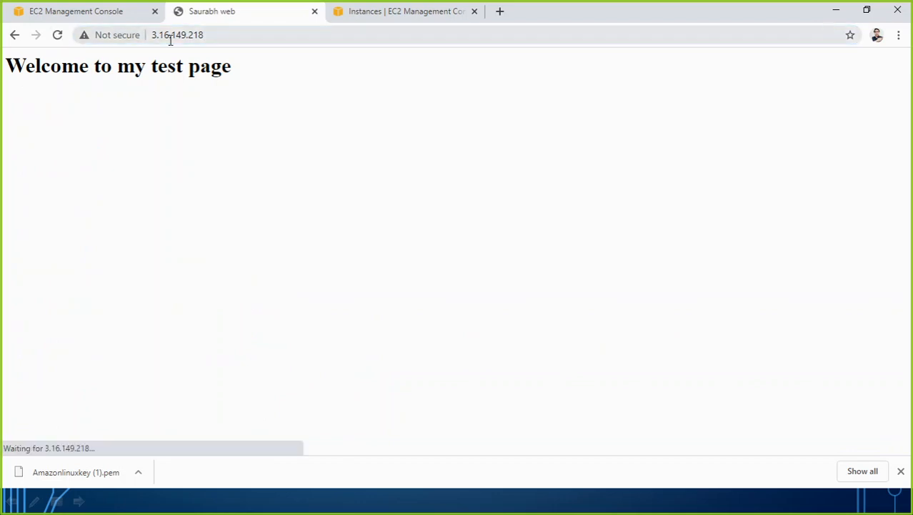
pyautogui.click(57, 36)
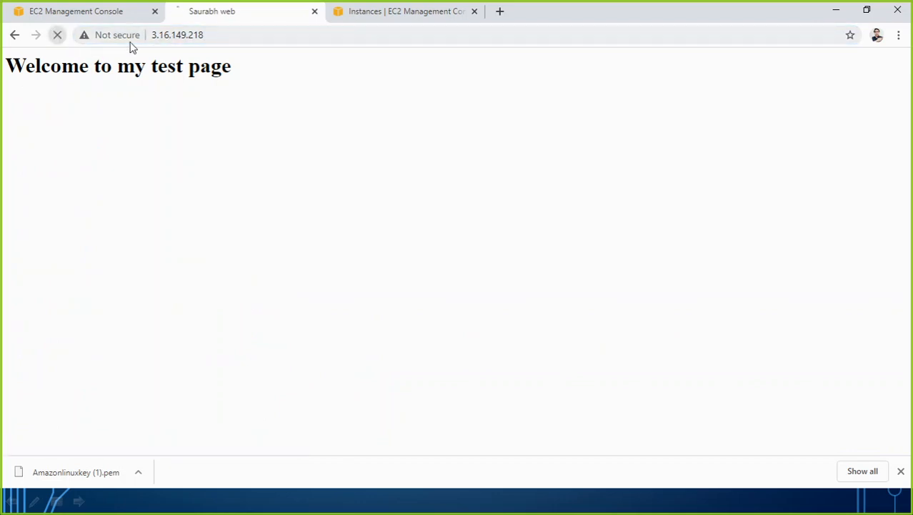
pyautogui.click(91, 15)
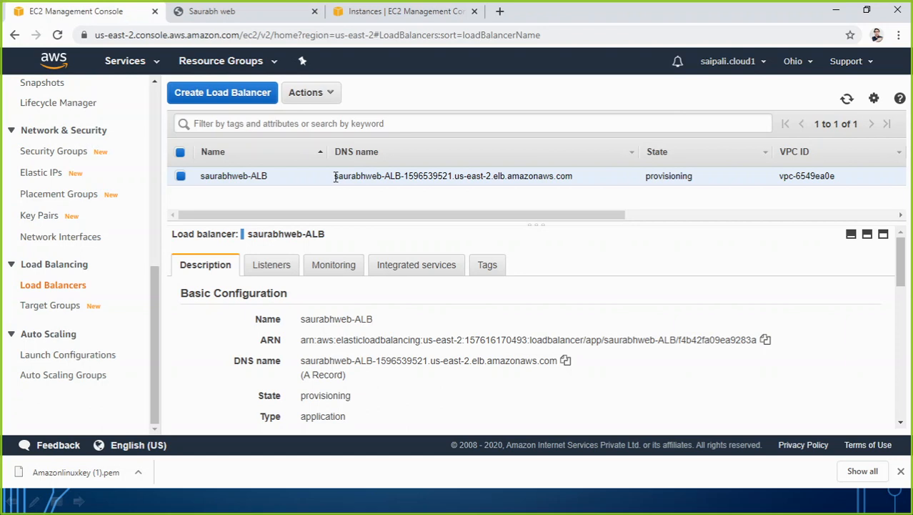
pyautogui.moveTo(333, 177); pyautogui.dragTo(577, 184)
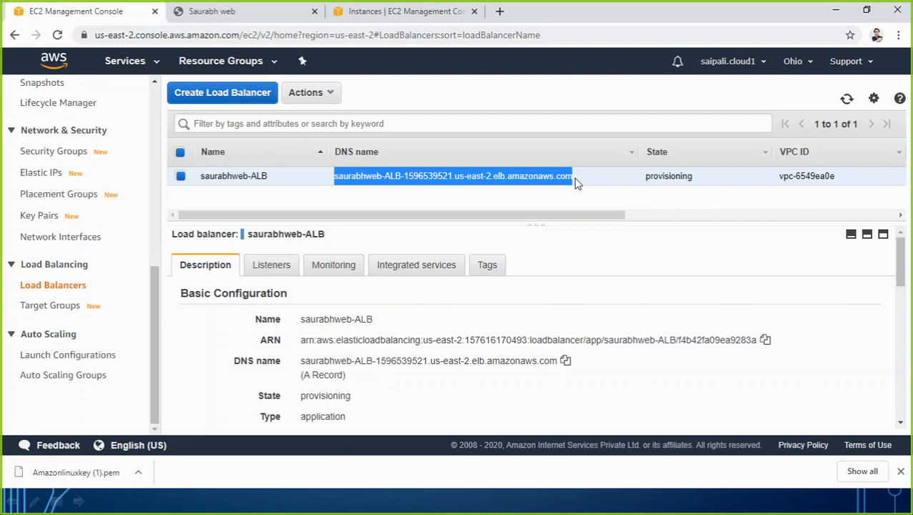
pyautogui.click(629, 500)
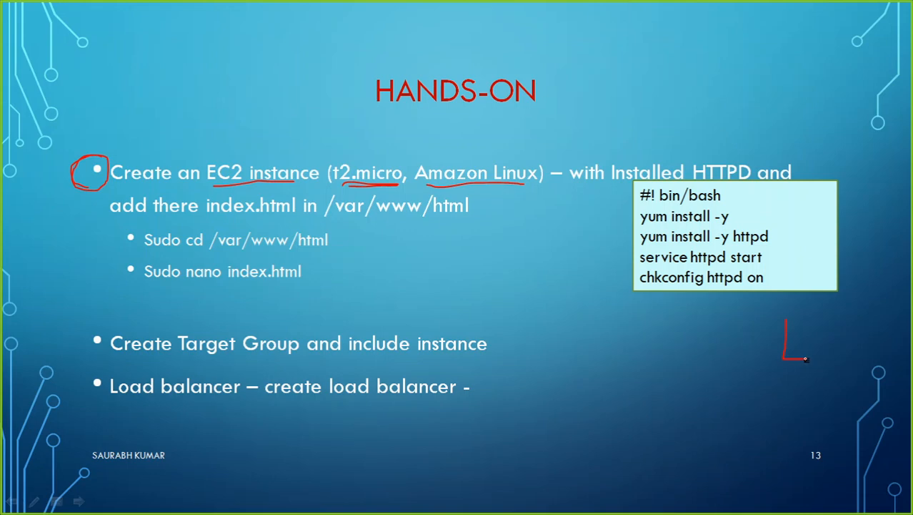
pyautogui.moveTo(782, 392)
pyautogui.mouseDown()
pyautogui.moveTo(779, 441)
pyautogui.moveTo(820, 437)
pyautogui.moveTo(818, 392)
pyautogui.moveTo(781, 391)
pyautogui.mouseUp()
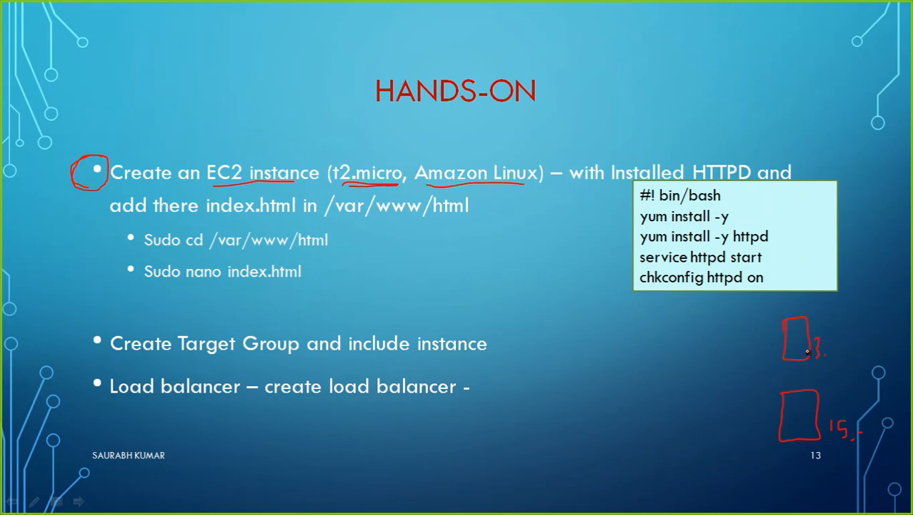
pyautogui.moveTo(551, 393)
pyautogui.mouseDown()
pyautogui.moveTo(648, 353)
pyautogui.moveTo(762, 336)
pyautogui.mouseUp()
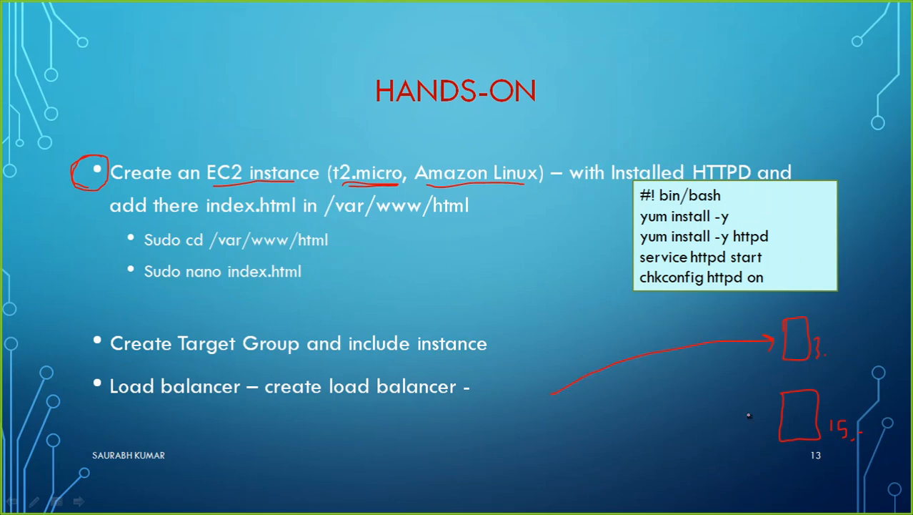
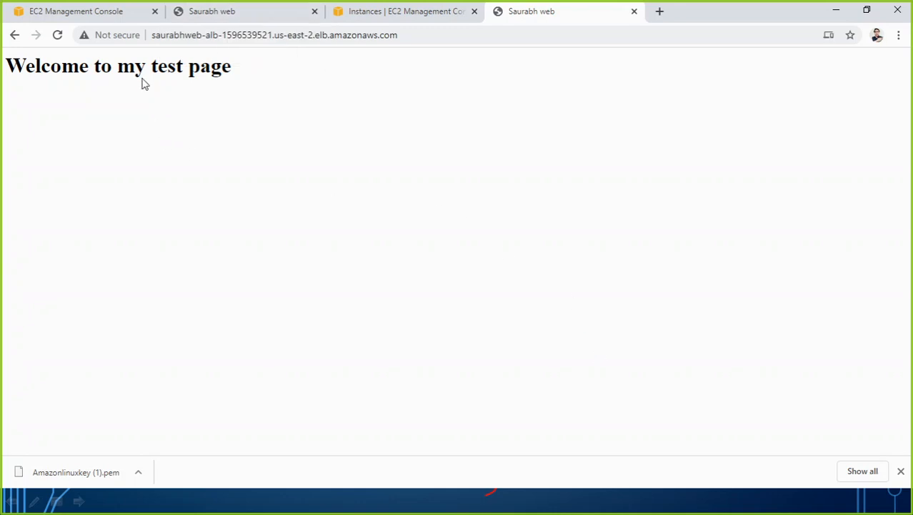
# - Check the new load balancer's entry in the console, and reload the test page served through its DNS name
pyautogui.click(109, 13)
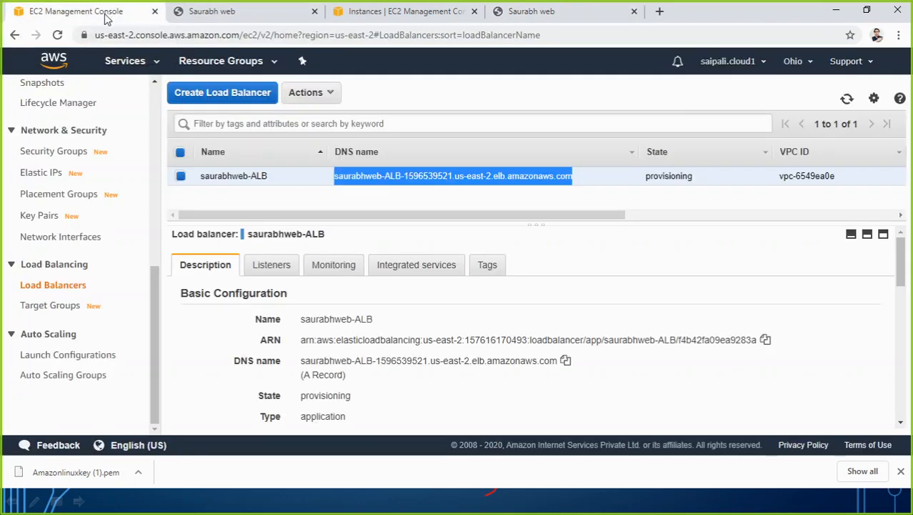
pyautogui.click(372, 199)
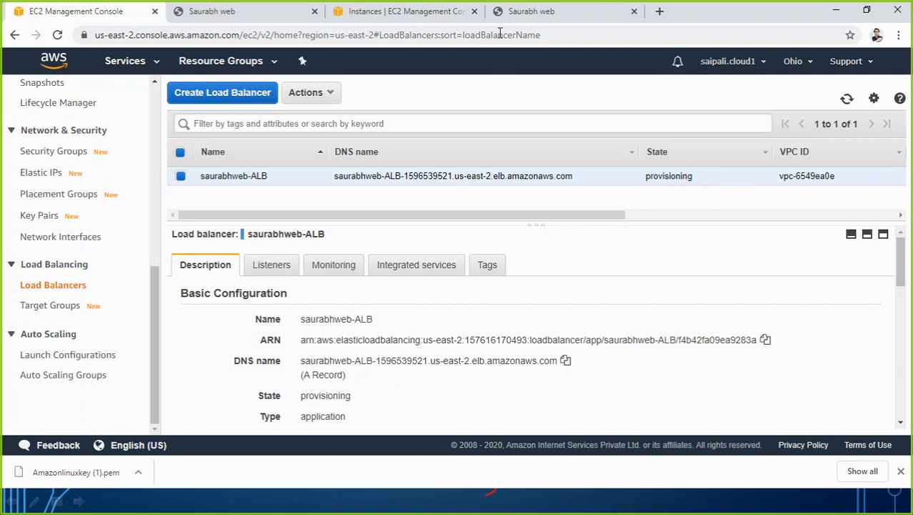
pyautogui.click(529, 12)
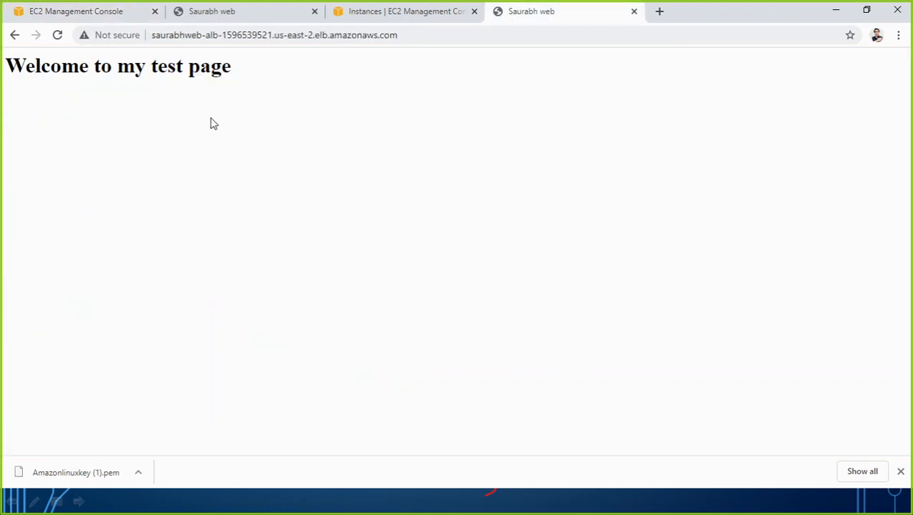
pyautogui.click(57, 36)
# - Open the web target group and check the health status of its registered instance
pyautogui.click(118, 11)
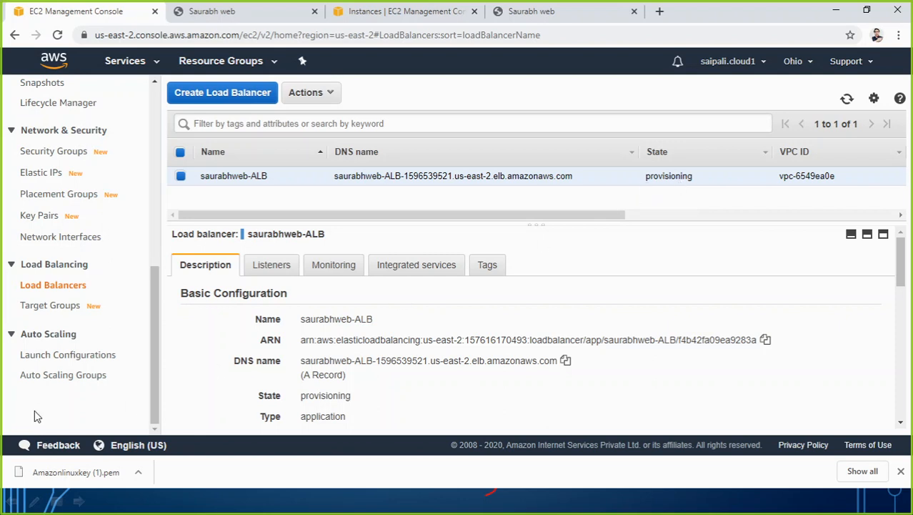
pyautogui.click(44, 313)
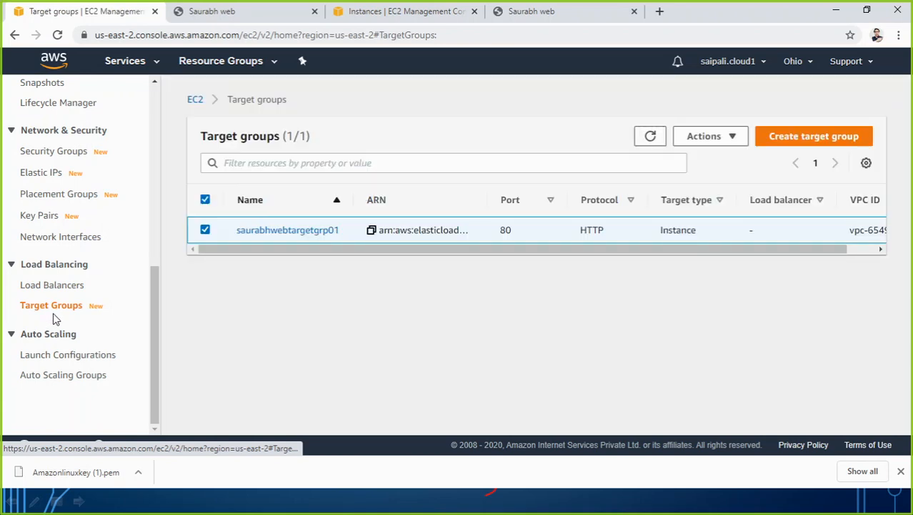
pyautogui.click(272, 231)
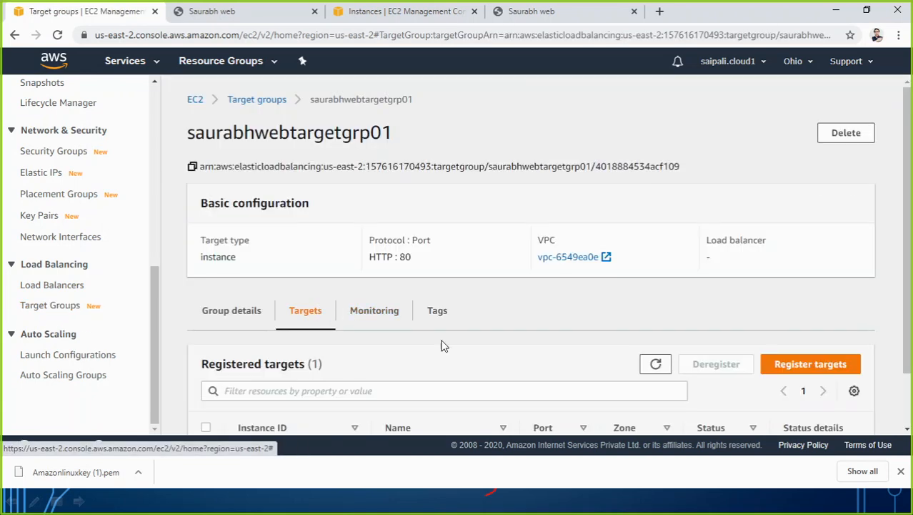
pyautogui.scroll(-1, 547, 321)
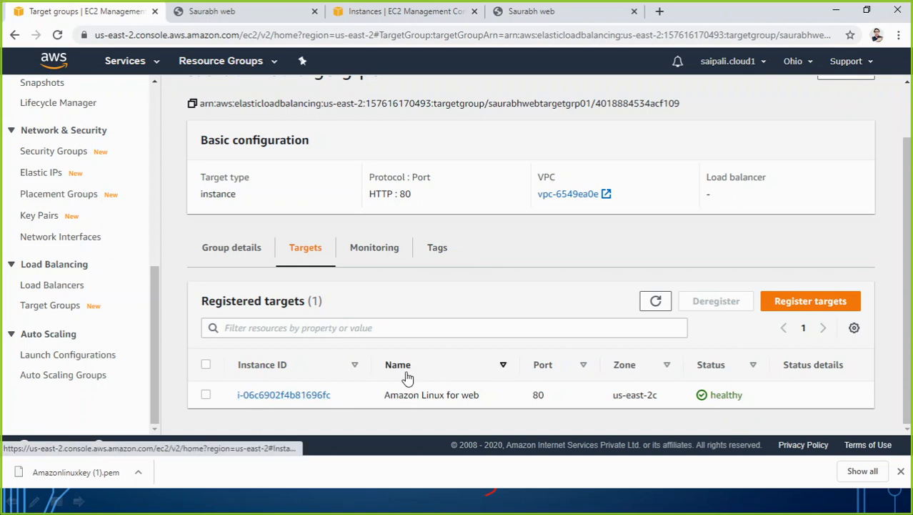
pyautogui.scroll(1, 408, 377)
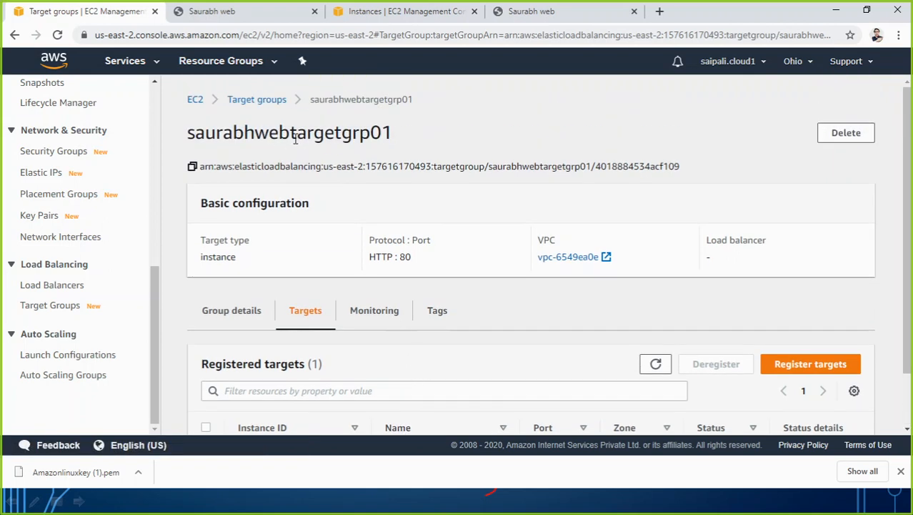
# - Return to the load balancer, copy its DNS name, and examine its state and basic configuration
pyautogui.click(57, 292)
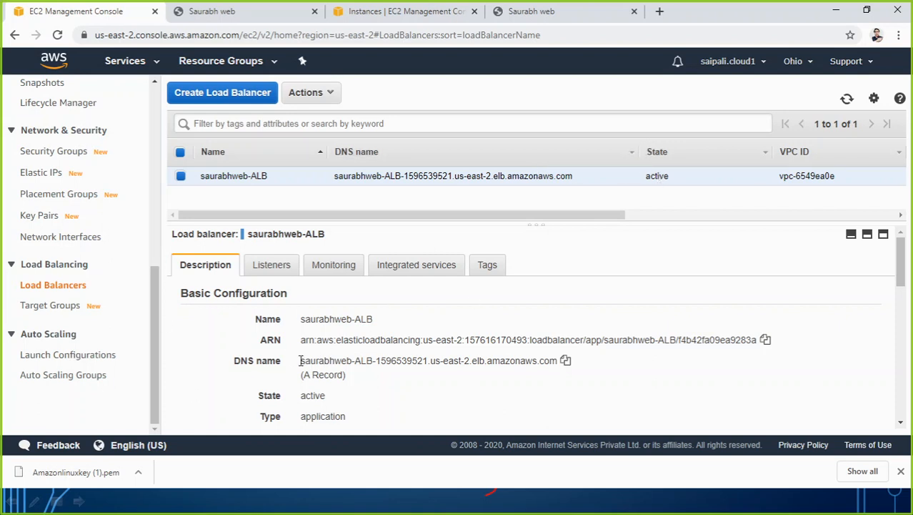
pyautogui.click(566, 362)
pyautogui.scroll(-5, 461, 371)
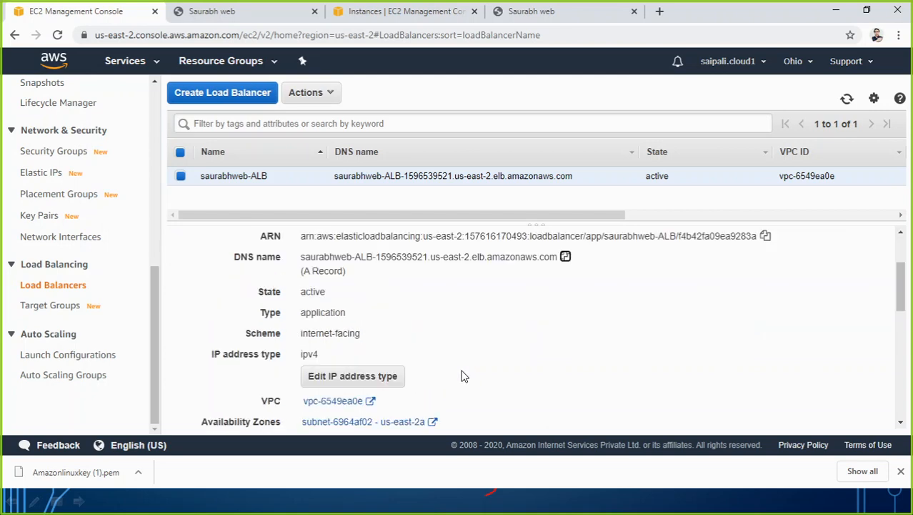
pyautogui.scroll(5, 462, 373)
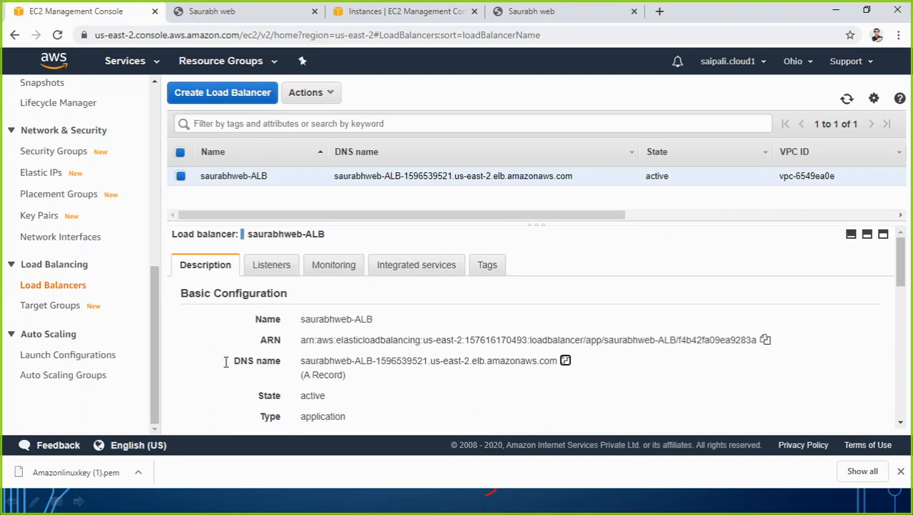
# - Reopen the web target group and examine the health status of its registered Amazon Linux instance
pyautogui.click(57, 306)
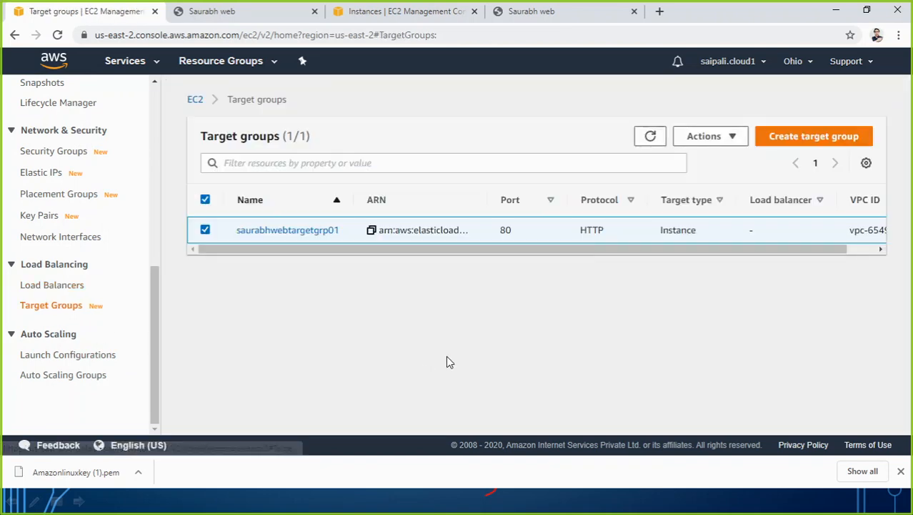
pyautogui.click(323, 240)
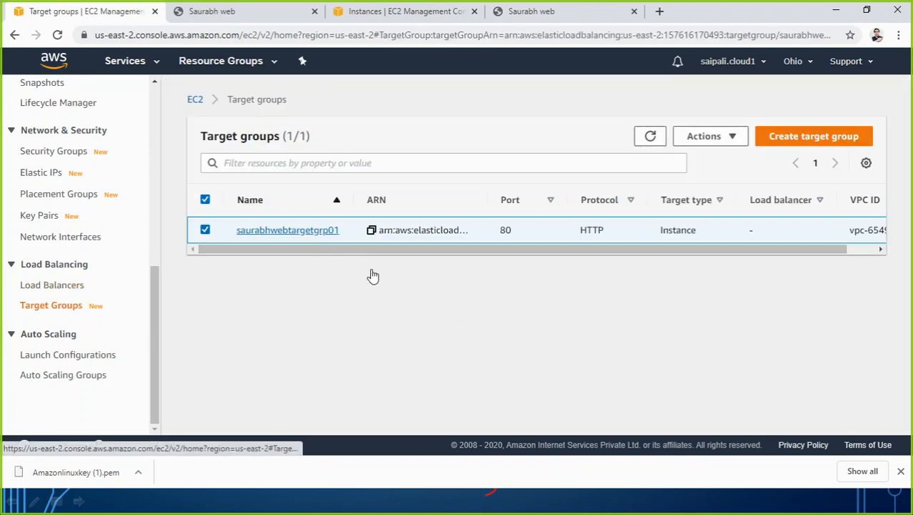
pyautogui.scroll(-2, 729, 410)
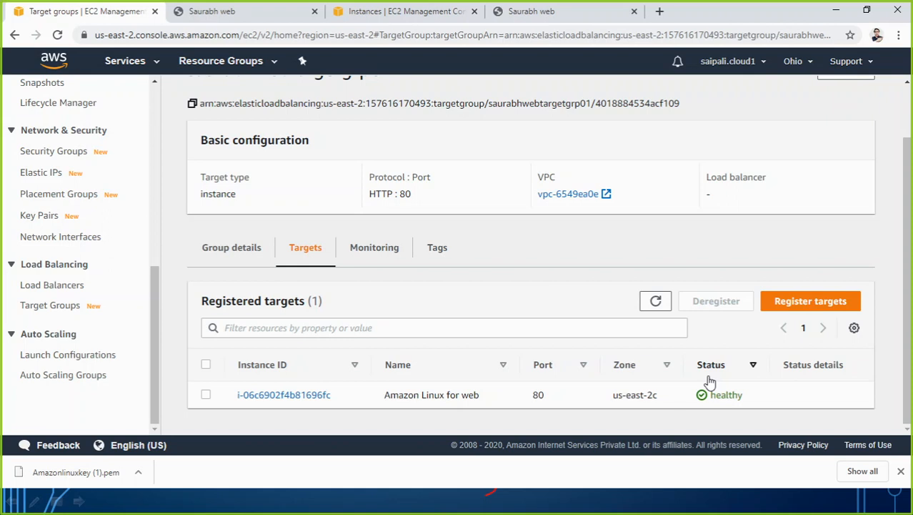
# - Check the forwarding rule of the load balancer's HTTP port 80 listener, and review the registered targets of the web target group
pyautogui.click(55, 289)
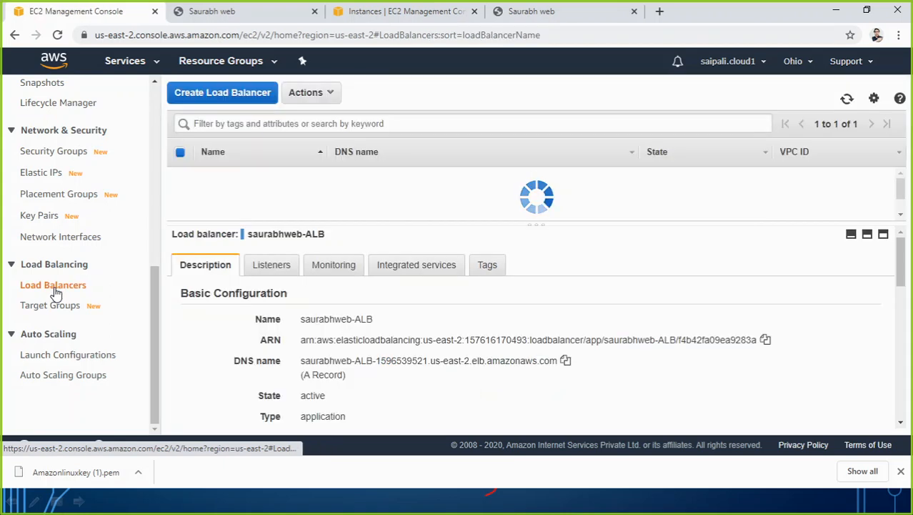
pyautogui.click(271, 269)
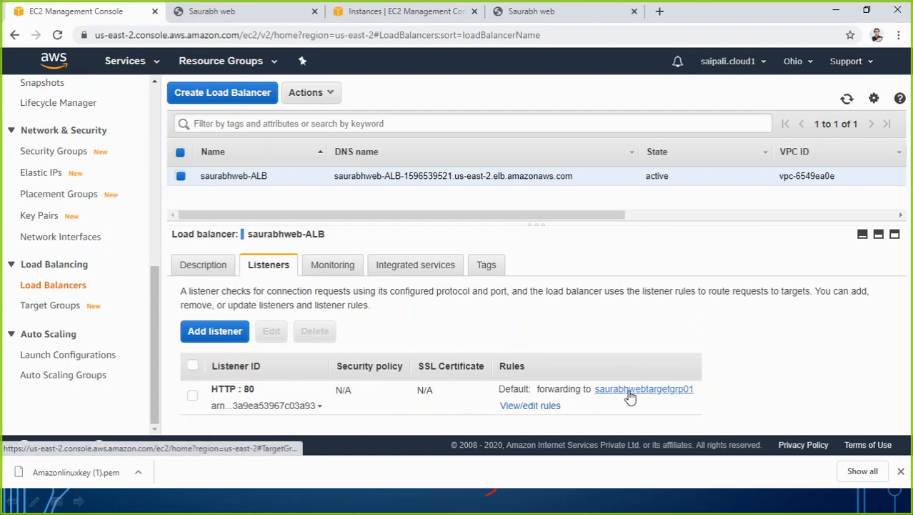
pyautogui.click(56, 309)
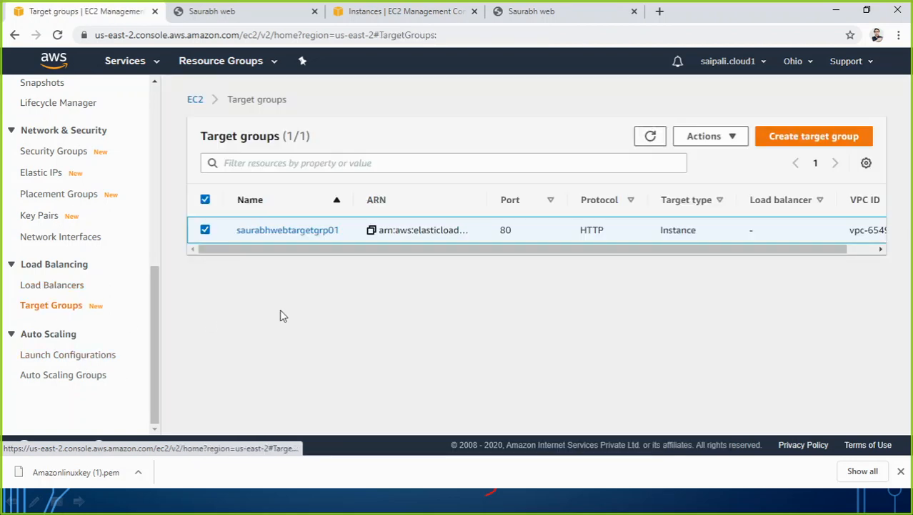
pyautogui.click(276, 230)
pyautogui.scroll(-2, 644, 386)
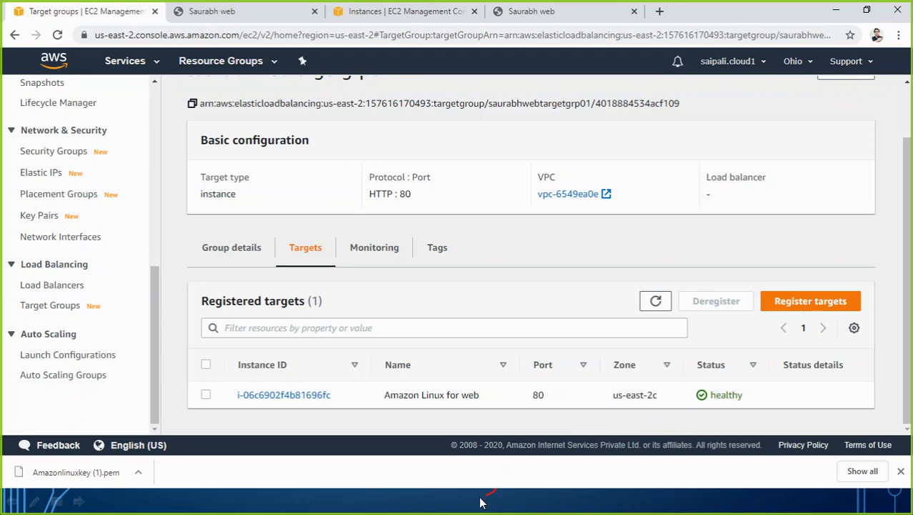
pyautogui.hotkey('alt', 'Tab')
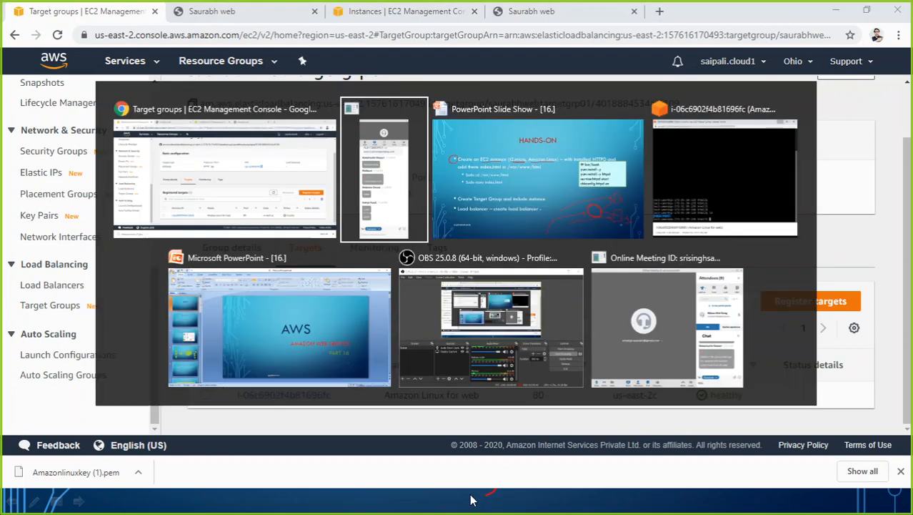
# - In the EC2 Instance Connect terminal, move /var/www/html/index.html to /var/ with sudo mv
pyautogui.click(720, 195)
pyautogui.click(280, 166)
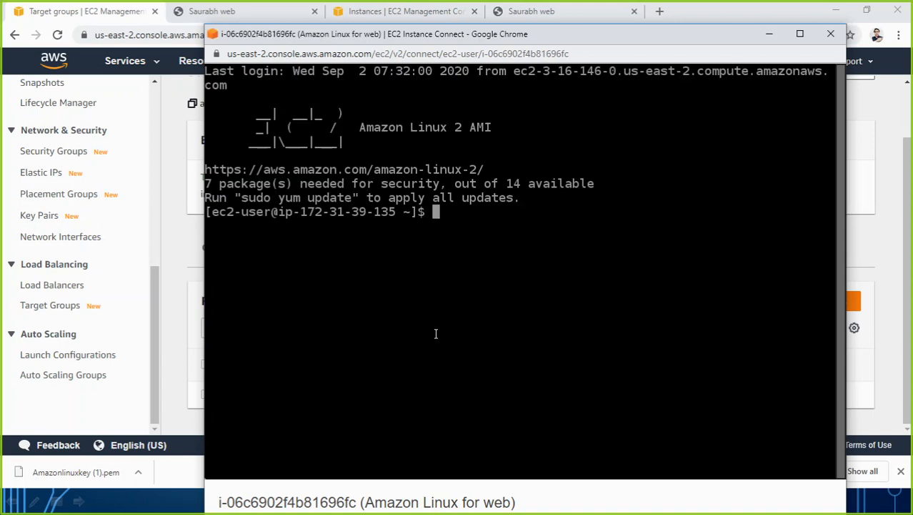
pyautogui.press('Return')
pyautogui.press('Return')
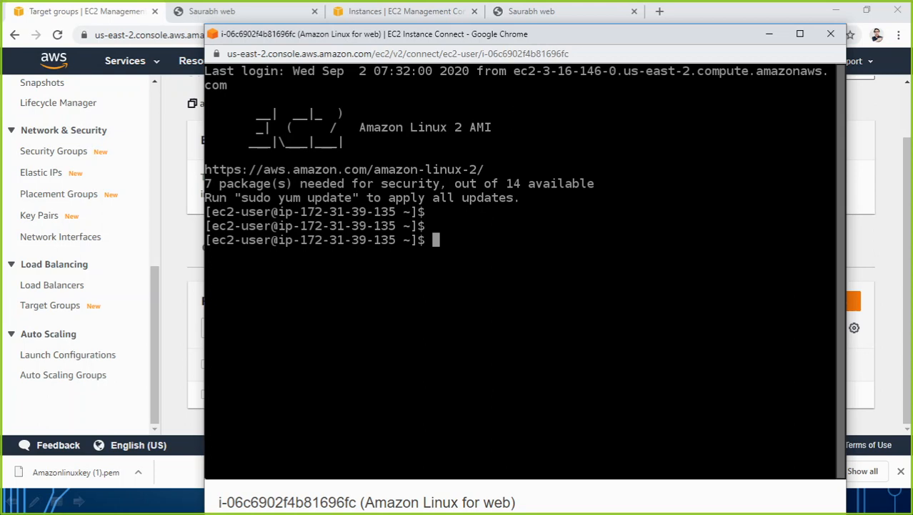
pyautogui.write('sudo mv')
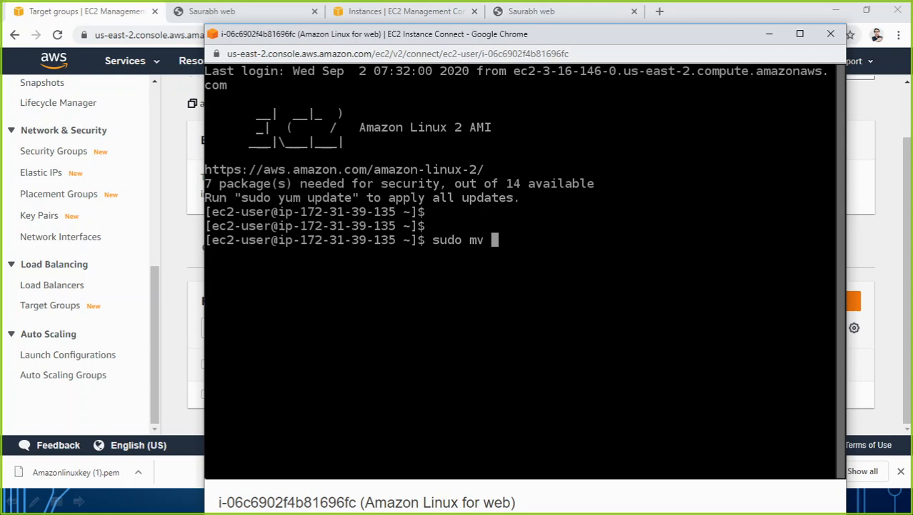
pyautogui.write('/var//www/')
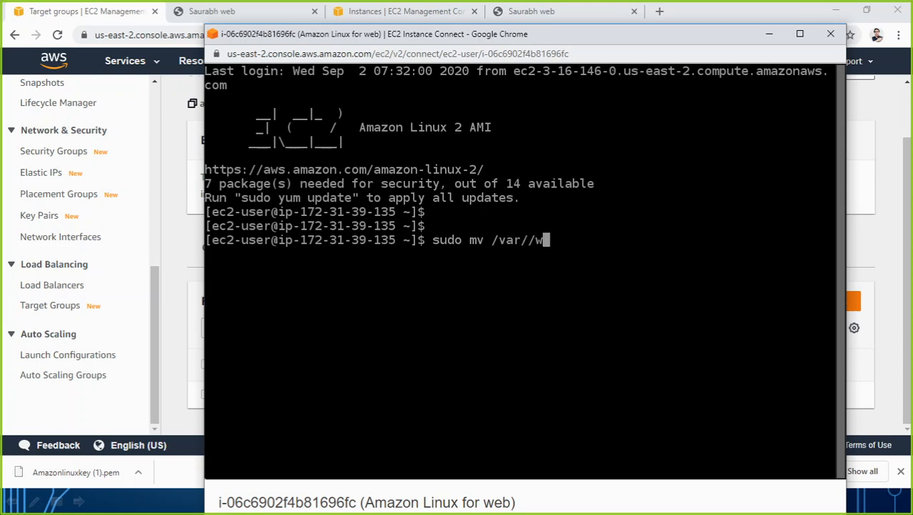
pyautogui.press('BackSpace')
pyautogui.press('BackSpace')
pyautogui.press('BackSpace')
pyautogui.press('BackSpace')
pyautogui.press('BackSpace')
pyautogui.press('BackSpace')
pyautogui.write('/www/')
pyautogui.write('t')
pyautogui.press('BackSpace')
pyautogui.write('html/')
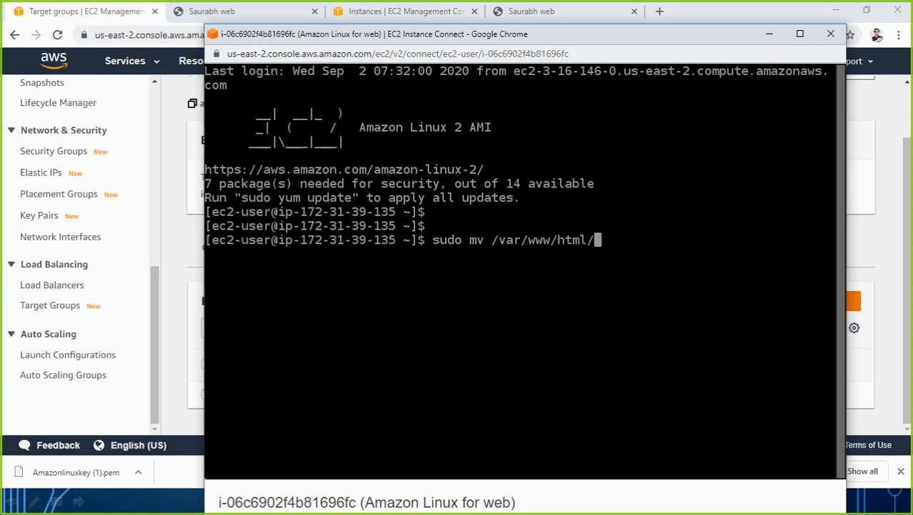
pyautogui.write('ind')
pyautogui.press('Tab')
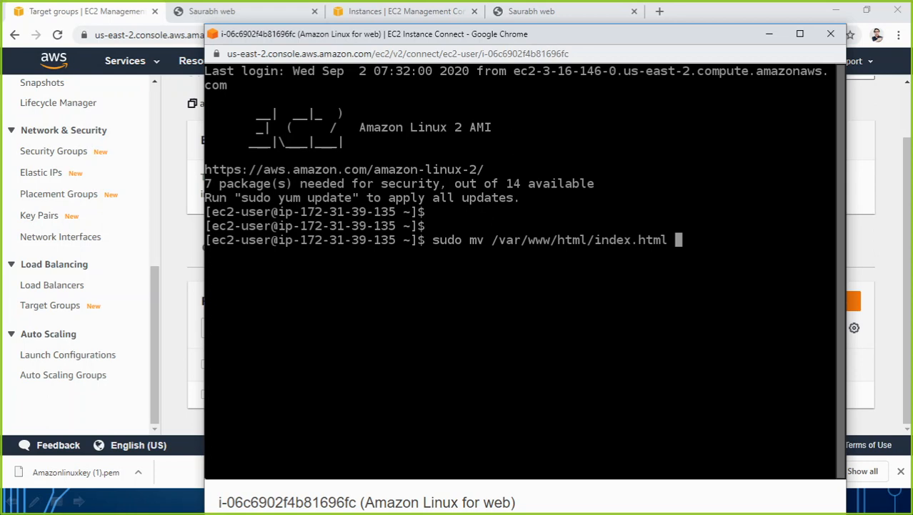
pyautogui.click(525, 11)
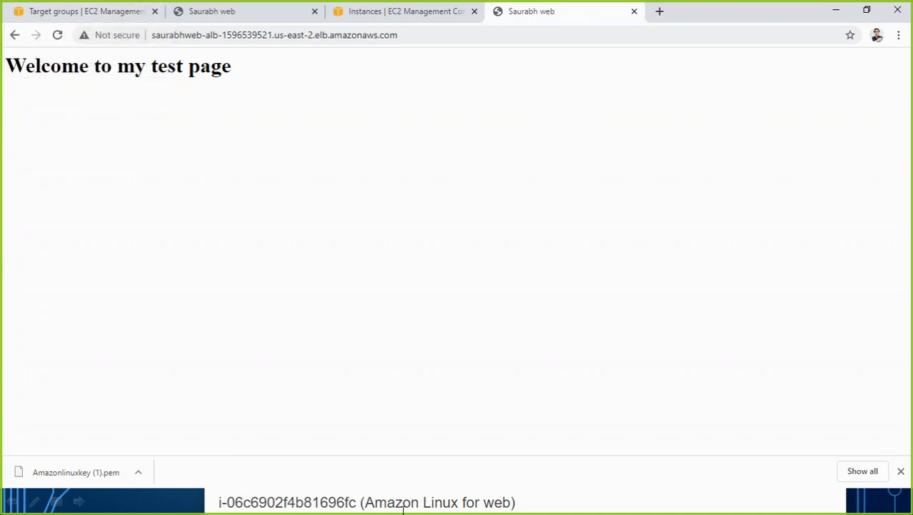
pyautogui.click(552, 505)
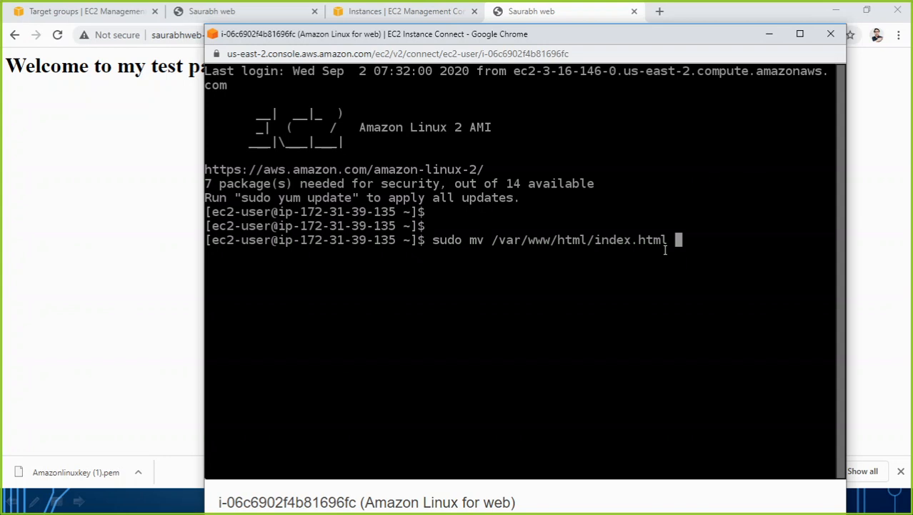
pyautogui.write('/var/')
pyautogui.press('BackSpace')
pyautogui.write('/var/')
pyautogui.press('Return')
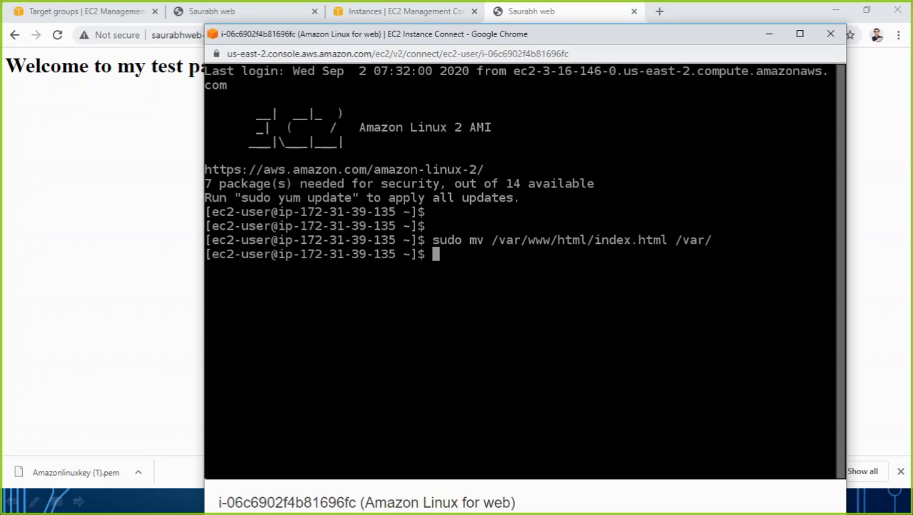
# - Change to the /var/ directory and list its contents to check for index.html
pyautogui.write('cd /var/')
pyautogui.press('Return')
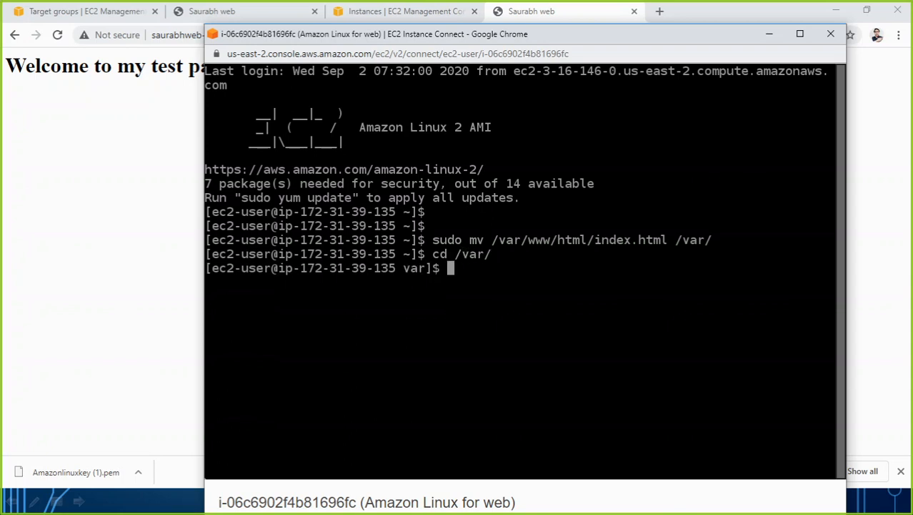
pyautogui.write('ls')
pyautogui.press('Return')
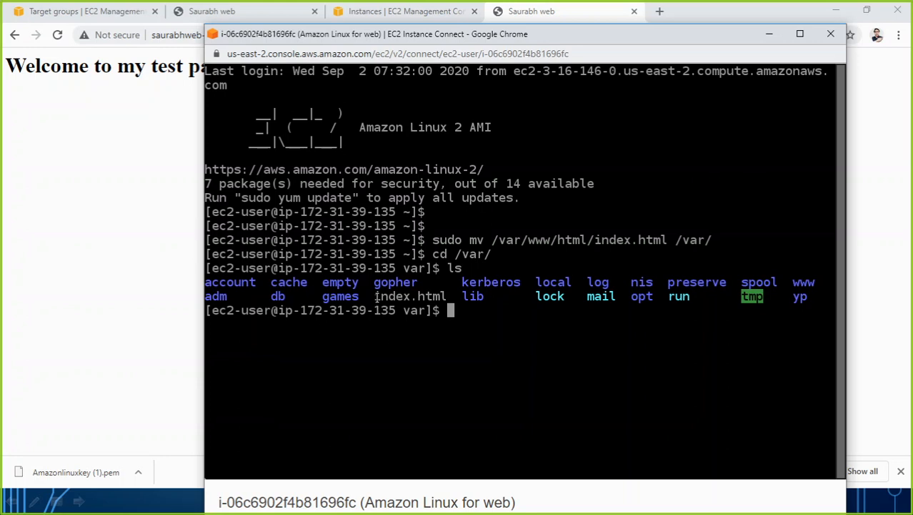
pyautogui.moveTo(374, 296); pyautogui.dragTo(448, 299)
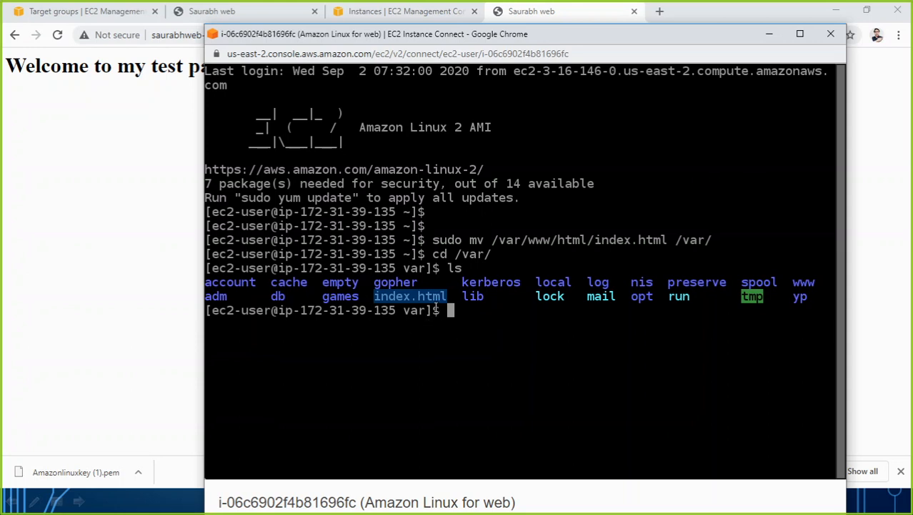
# - Reload the load balancer's web page in the browser and check the registered target's health status
pyautogui.click(135, 198)
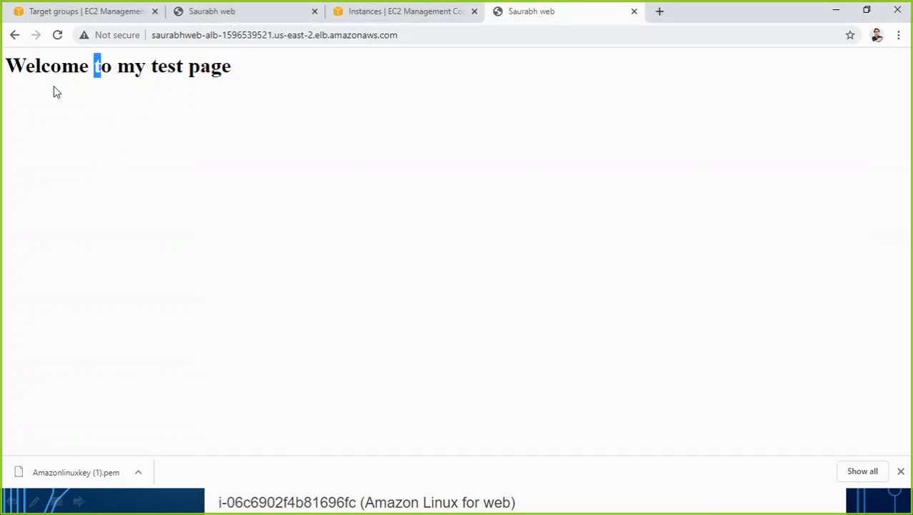
pyautogui.click(57, 35)
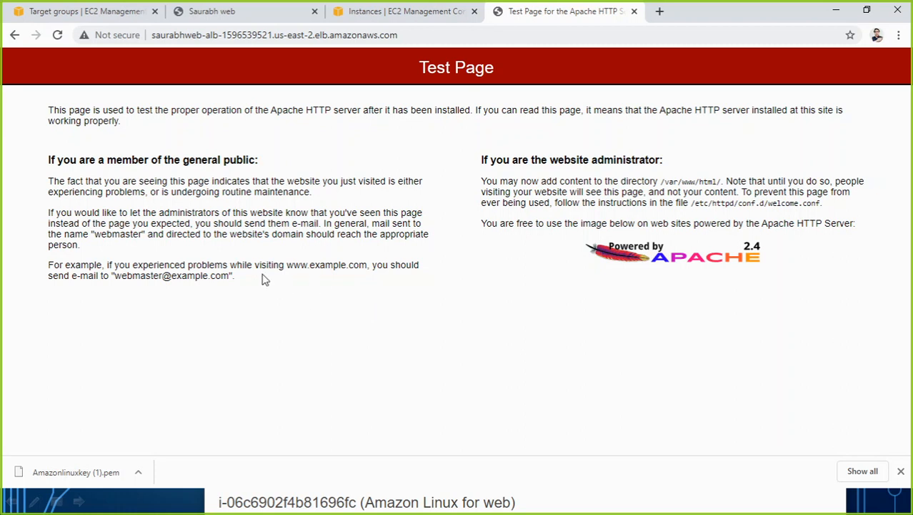
pyautogui.click(86, 12)
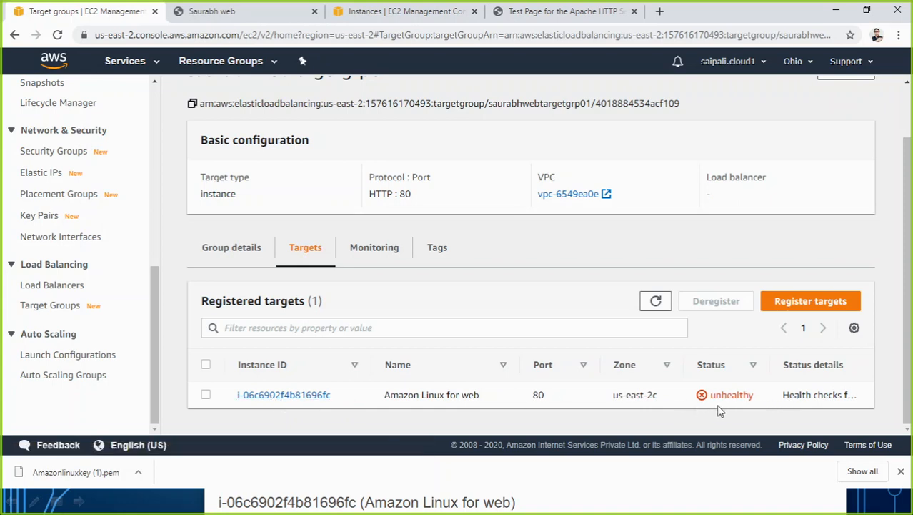
# - On the Hands-On slide, trace and cross out the line from the load balancer to the upper server, and draw a curved arrow to that server
pyautogui.click(175, 506)
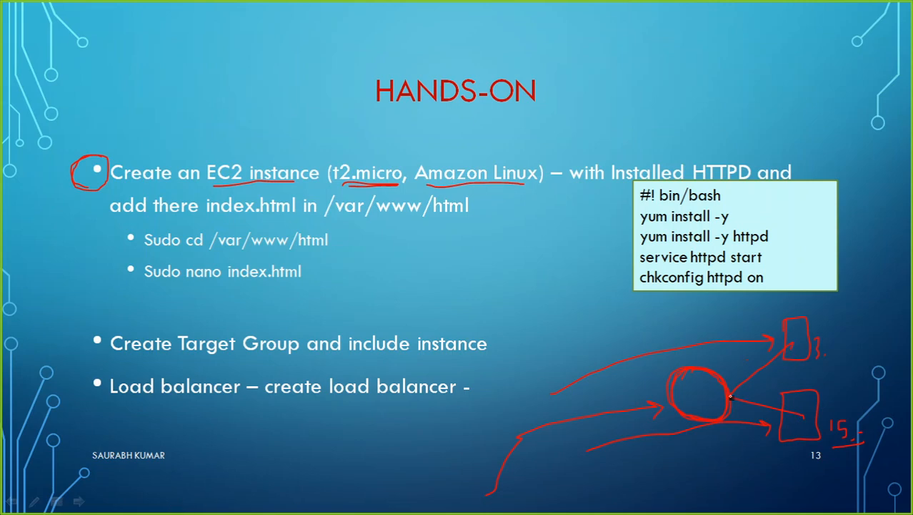
pyautogui.moveTo(784, 347); pyautogui.dragTo(737, 403)
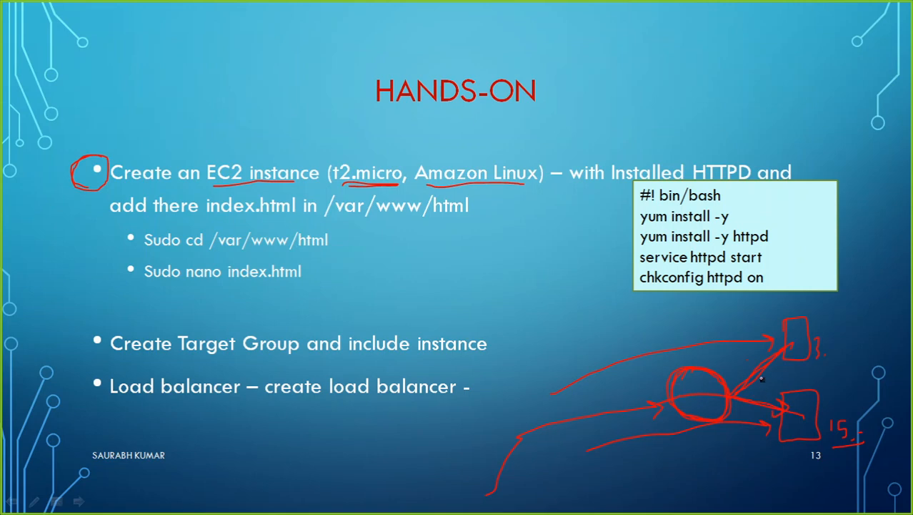
pyautogui.moveTo(740, 394)
pyautogui.mouseDown()
pyautogui.moveTo(744, 365)
pyautogui.moveTo(762, 354)
pyautogui.moveTo(741, 364)
pyautogui.moveTo(779, 383)
pyautogui.mouseUp()
pyautogui.moveTo(860, 386)
pyautogui.mouseDown()
pyautogui.moveTo(860, 358)
pyautogui.moveTo(818, 329)
pyautogui.moveTo(813, 338)
pyautogui.moveTo(822, 346)
pyautogui.mouseUp()
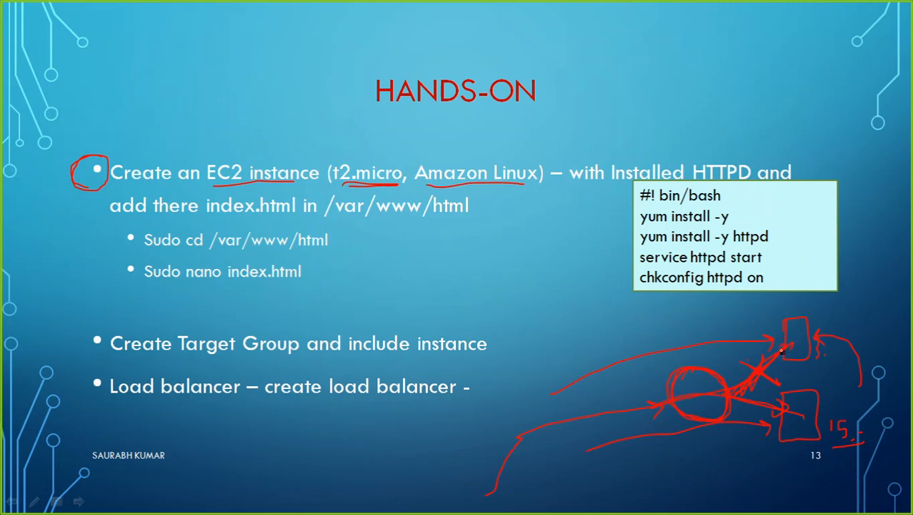
# - Return to the EC2 terminal, change to /var/www/html/ and list the directory's contents
pyautogui.hotkey('alt', 'Tab')
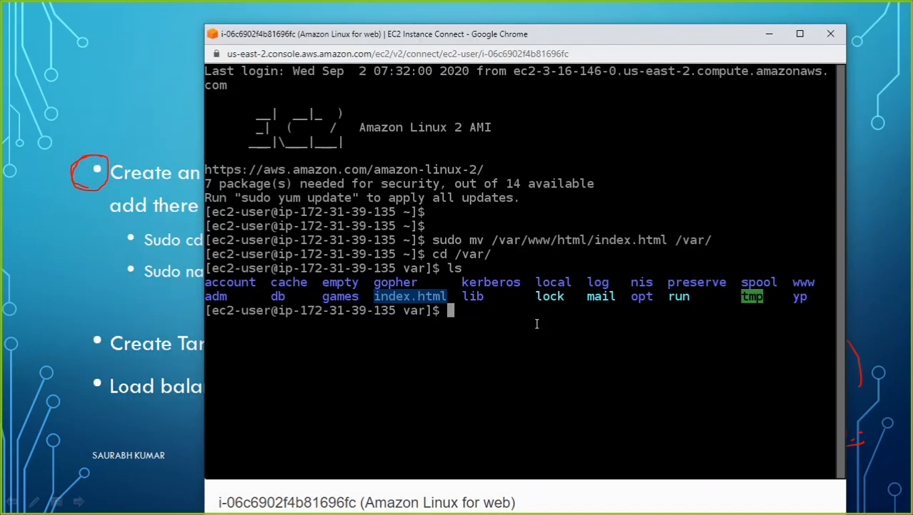
pyautogui.write('cd /var/')
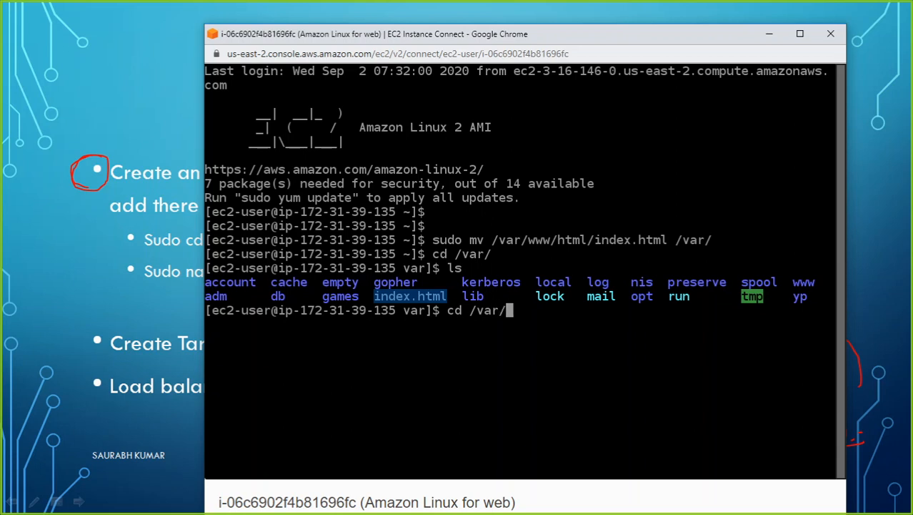
pyautogui.write('www/h')
pyautogui.press('Tab')
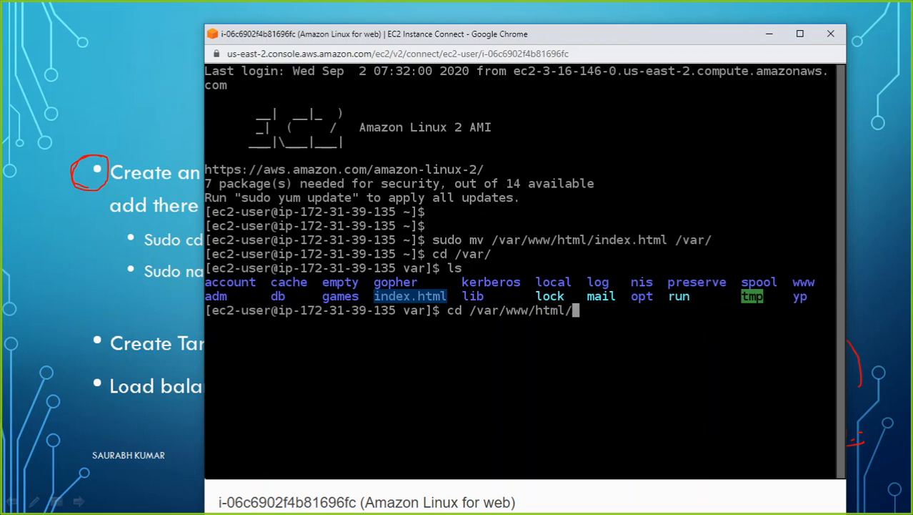
pyautogui.press('Return')
pyautogui.write('ls')
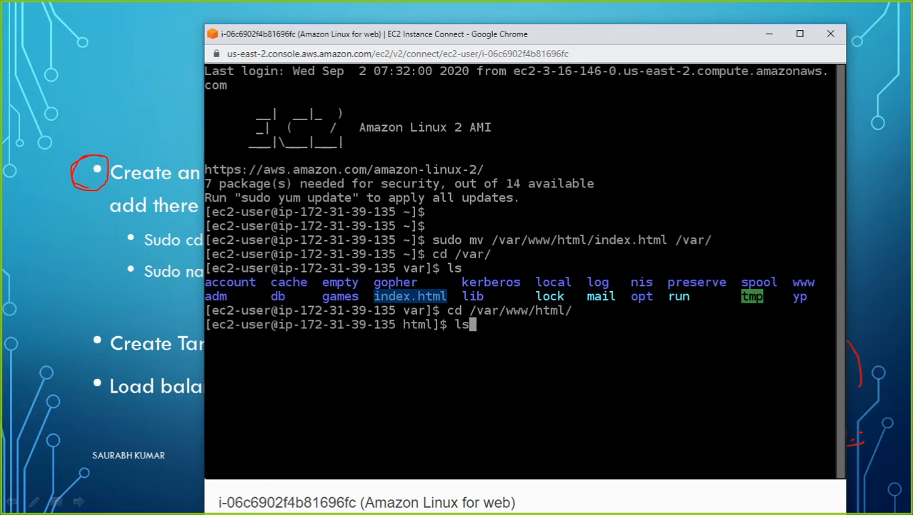
pyautogui.press('Return')
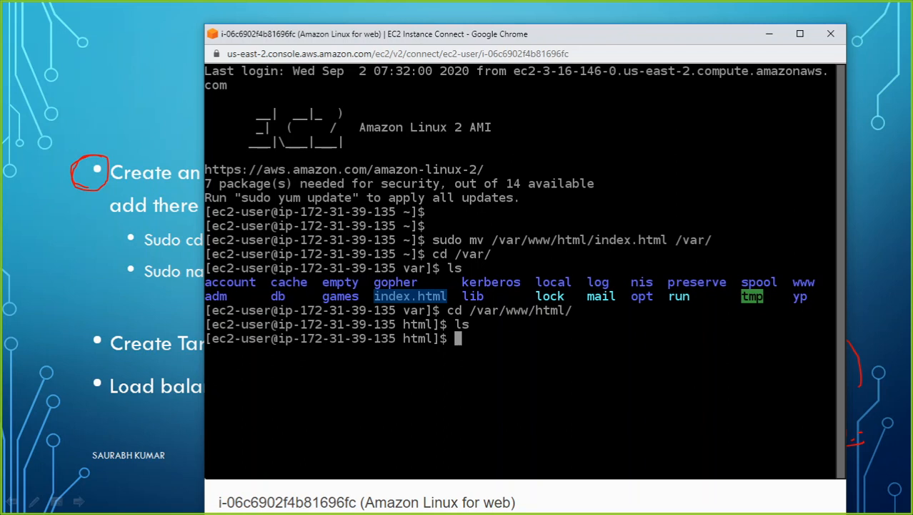
# - Move /var/index.html back to /var/www/html/ with sudo mv
pyautogui.write('sudo mv ')
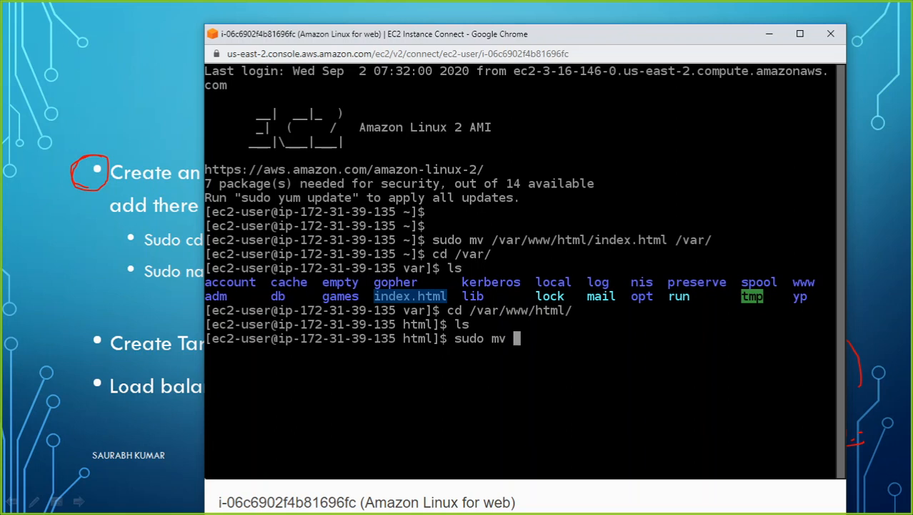
pyautogui.write('/var/ind')
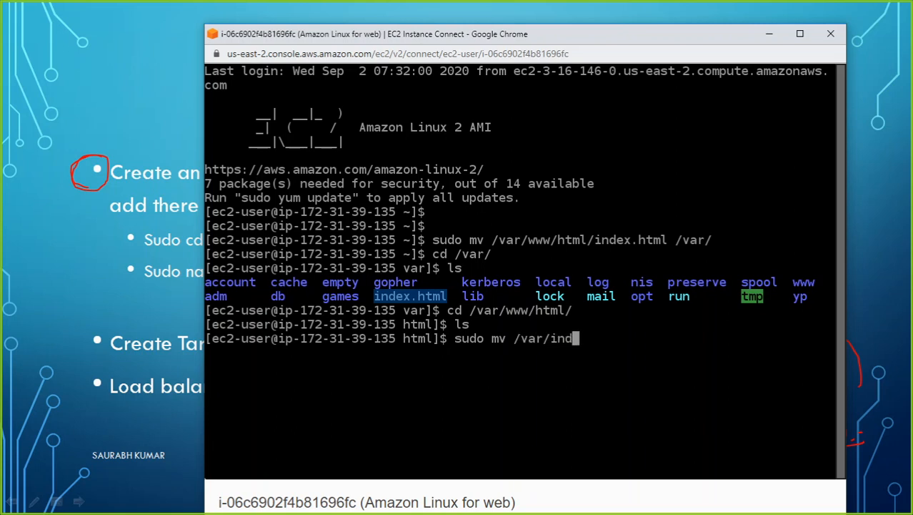
pyautogui.press('Tab')
pyautogui.write('/')
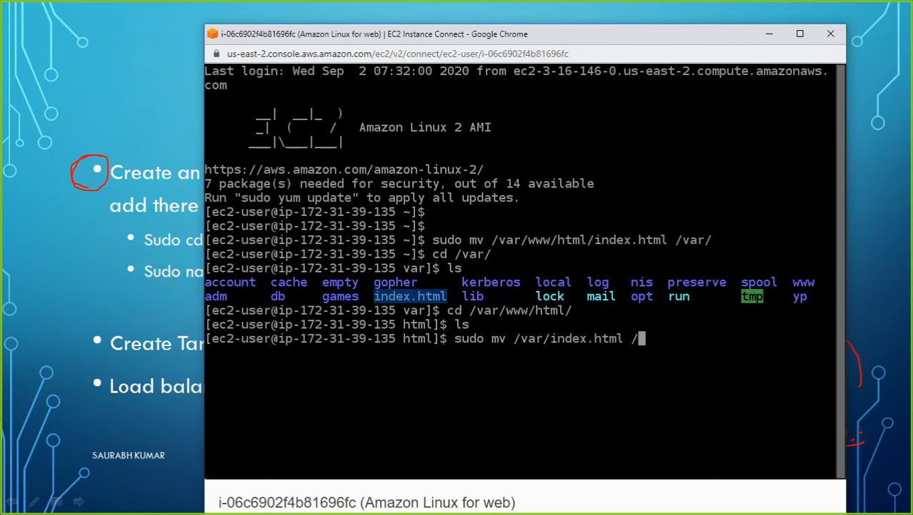
pyautogui.write('var/www/')
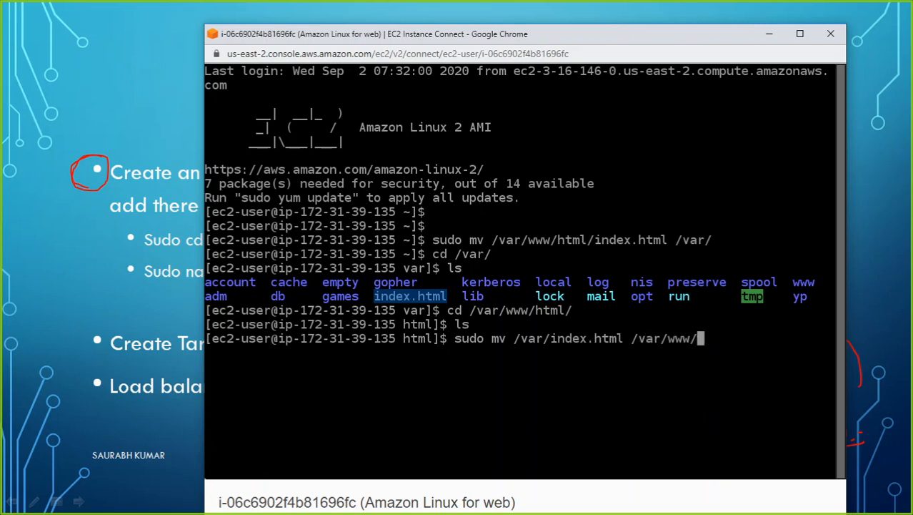
pyautogui.write('html/')
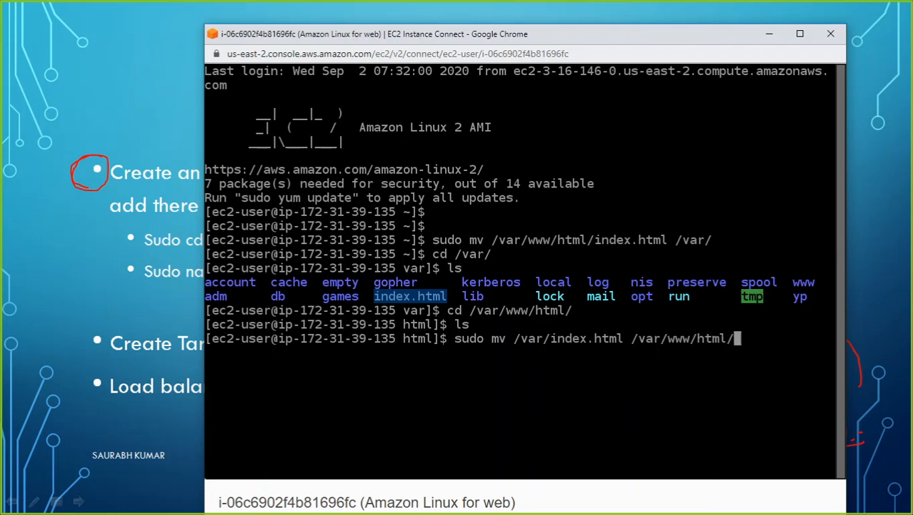
pyautogui.press('Return')
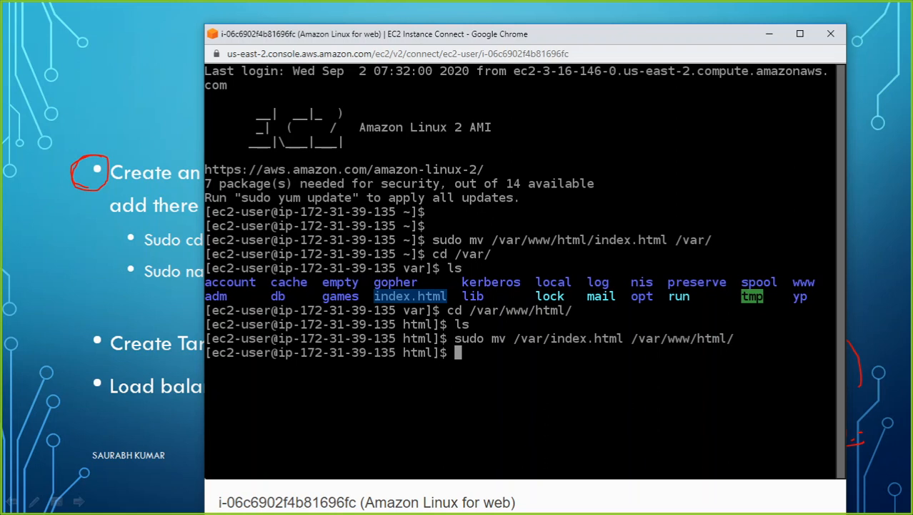
# - Switch to the browser and reload the load balancer's web page to check what it serves
pyautogui.hotkey('alt', 'Tab')
pyautogui.hotkey('alt', 'Tab')
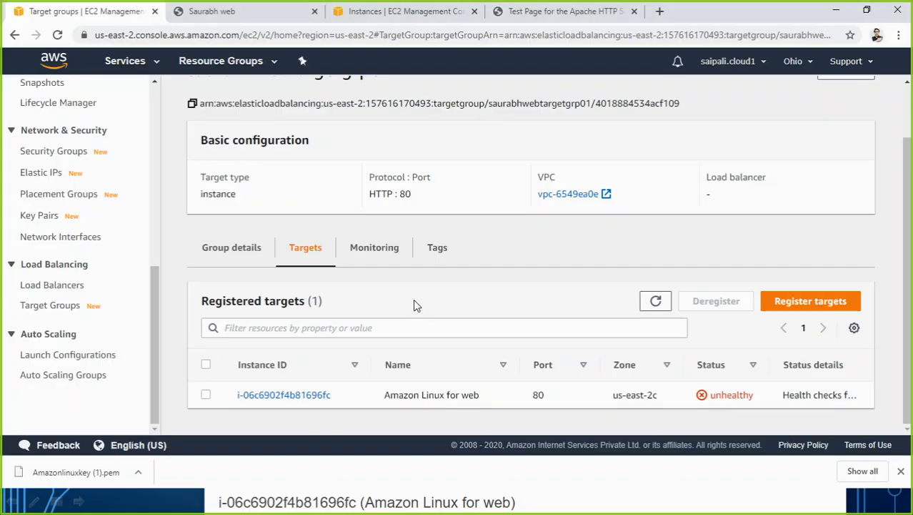
pyautogui.click(561, 11)
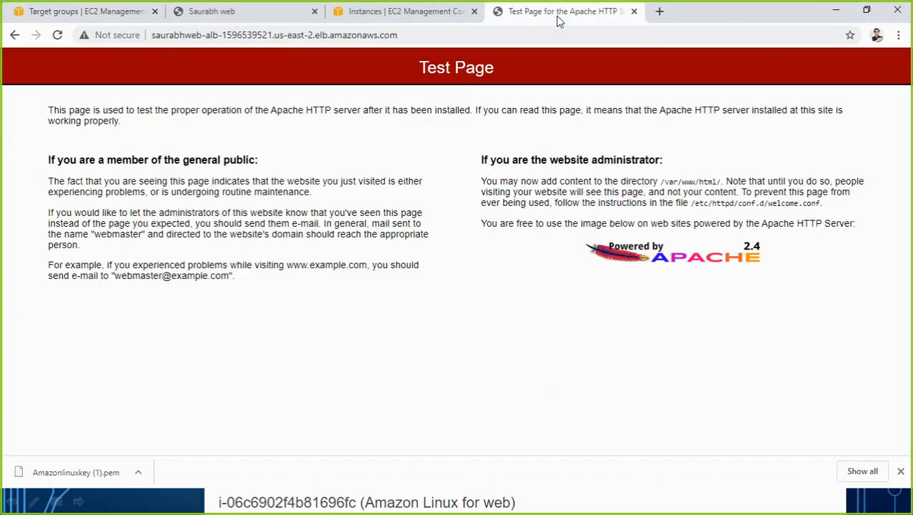
pyautogui.click(58, 36)
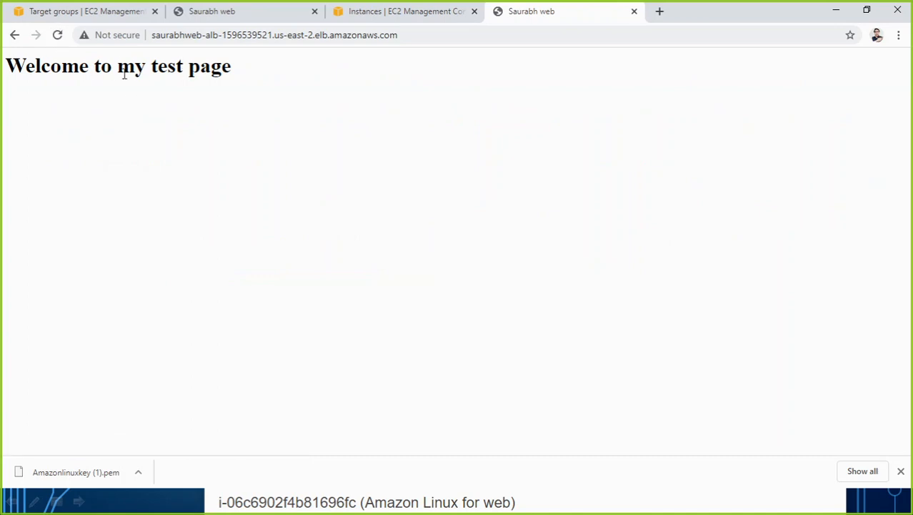
pyautogui.click(55, 40)
# - Reload the target group's page in the EC2 console and display its registered targets
pyautogui.click(87, 14)
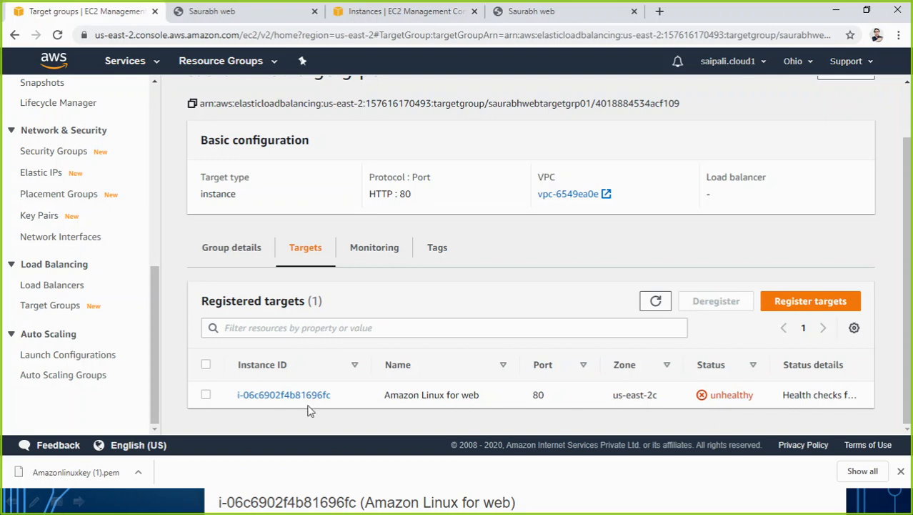
pyautogui.click(58, 36)
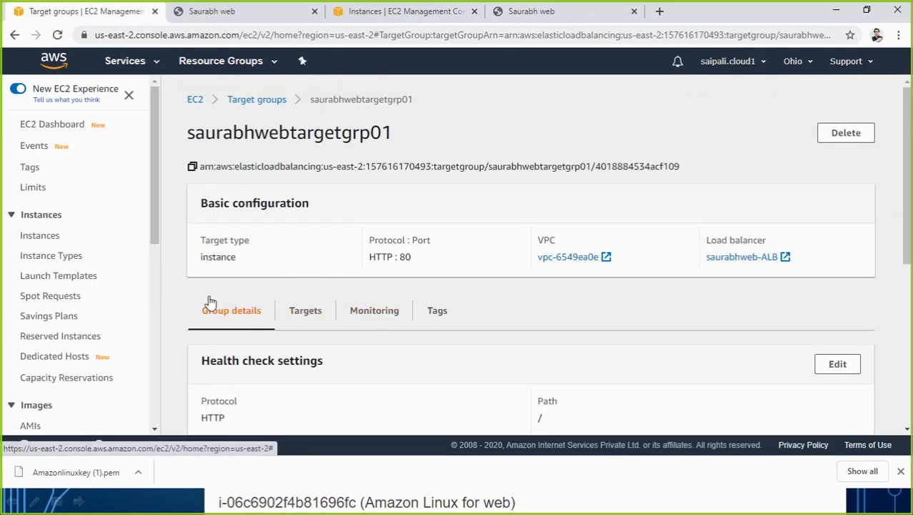
pyautogui.click(301, 317)
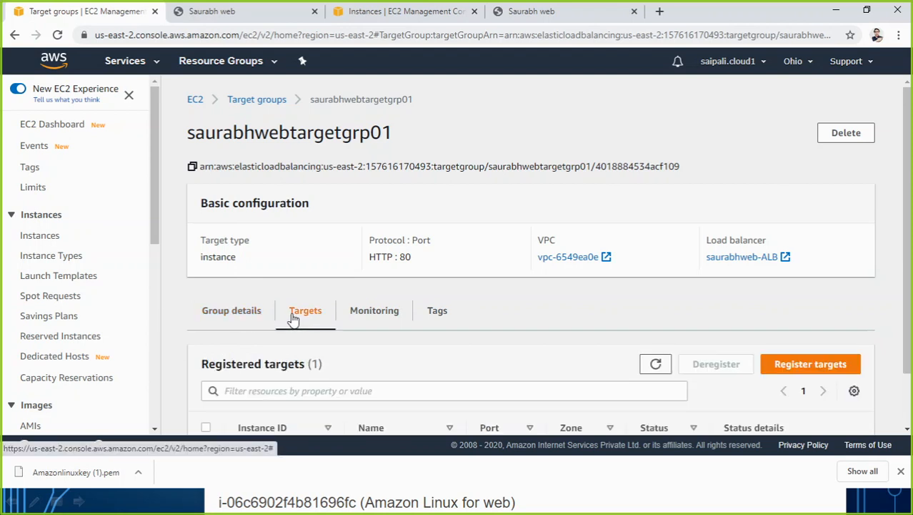
# - Switch to Paint and maximize its window with a blank canvas
pyautogui.scroll(-1, 486, 343)
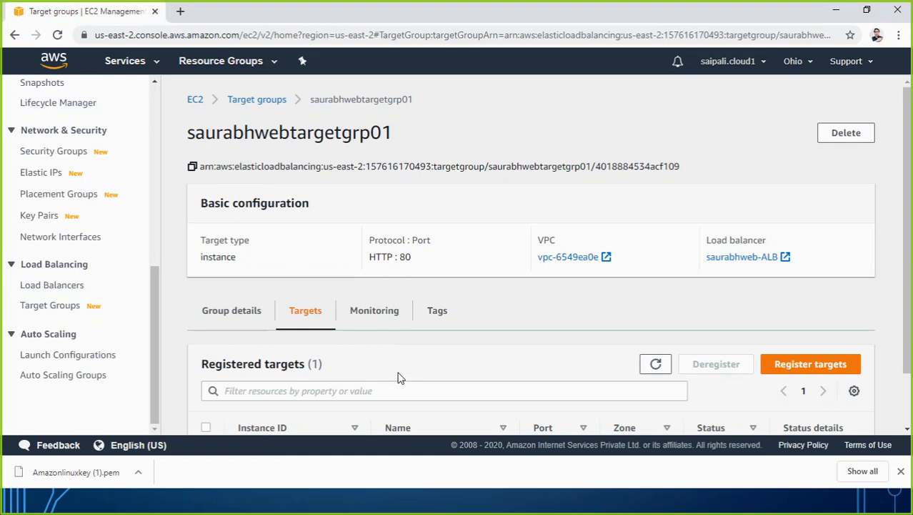
pyautogui.press('super+r')
pyautogui.write('mspaint')
pyautogui.press('Return')
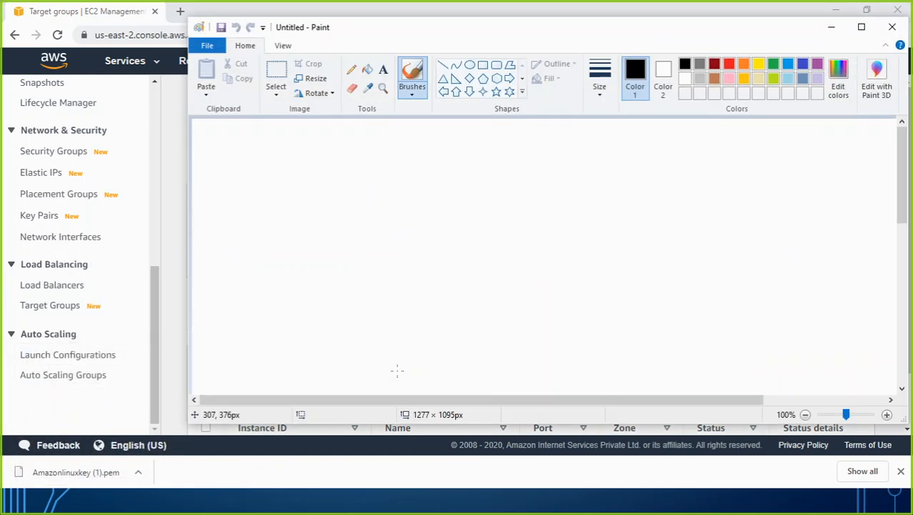
pyautogui.click(861, 27)
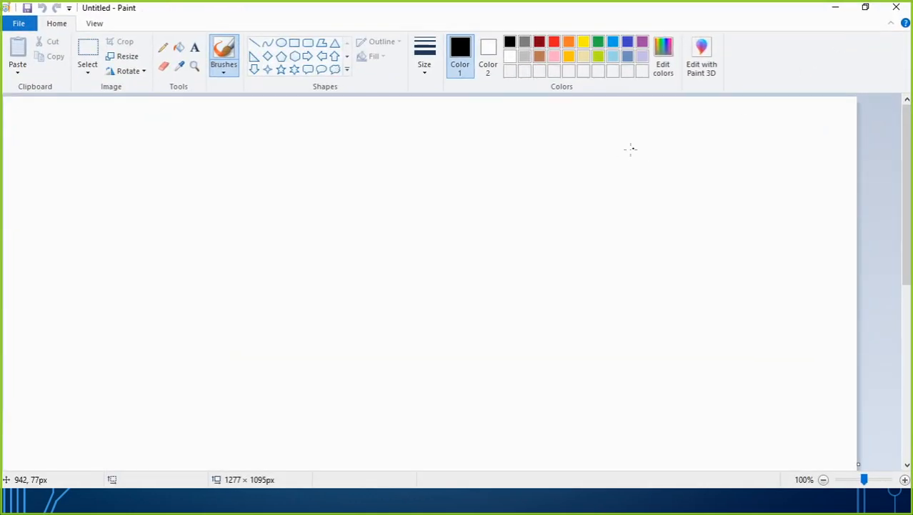
# - Draw an ellipse about 144 × 104 px in the middle of the canvas
pyautogui.click(299, 43)
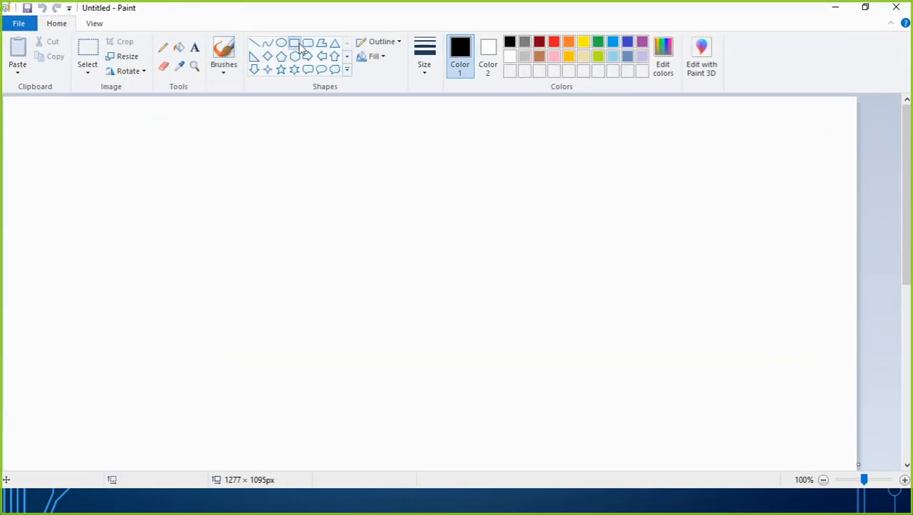
pyautogui.click(281, 42)
pyautogui.moveTo(373, 222); pyautogui.dragTo(471, 291)
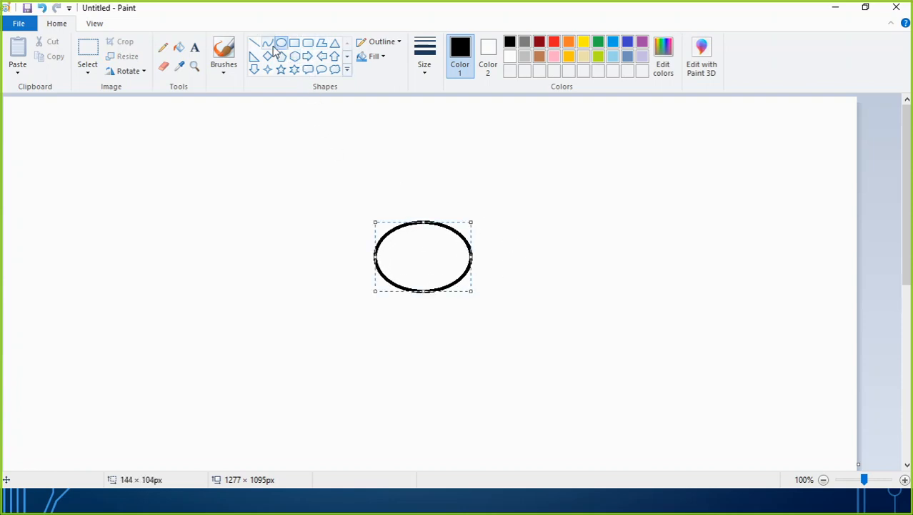
# - Draw a rectangle about 87 × 113 px just right of the ellipse and another upright rectangle near the canvas's upper-right corner
pyautogui.click(295, 44)
pyautogui.moveTo(574, 126); pyautogui.dragTo(632, 201)
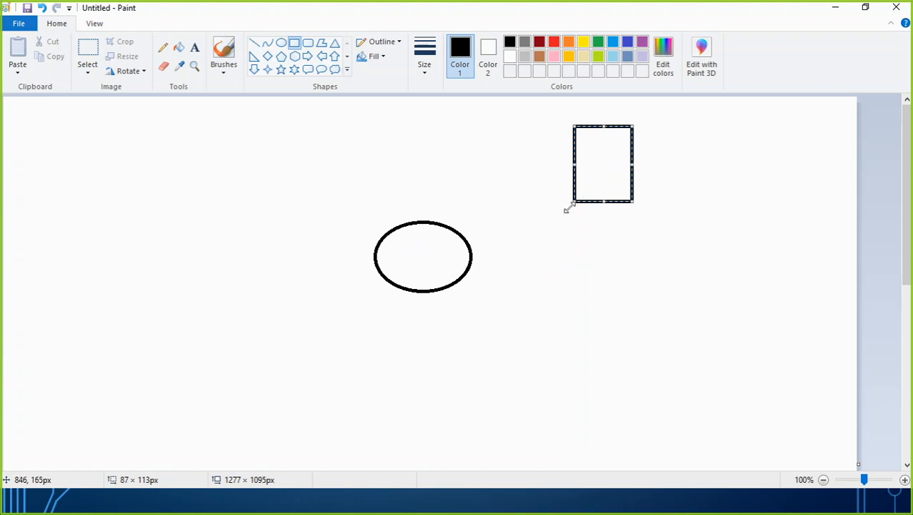
pyautogui.moveTo(599, 159); pyautogui.dragTo(559, 250)
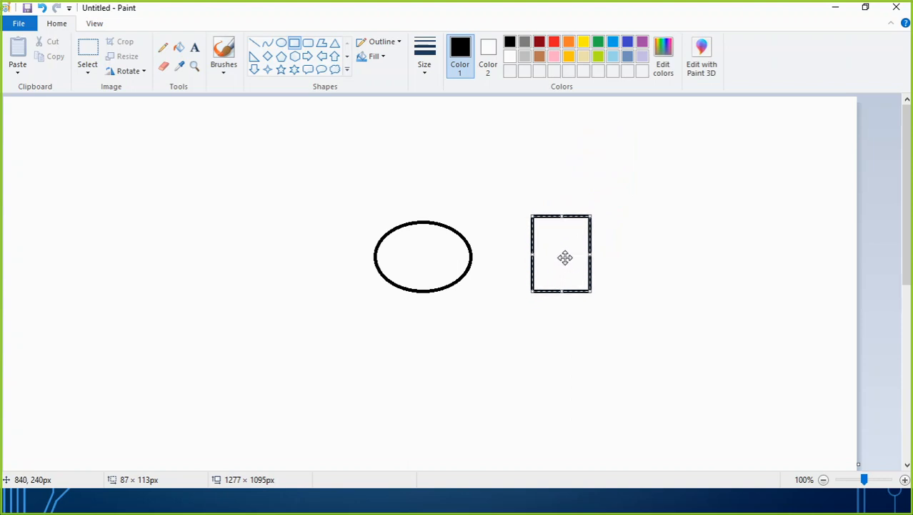
pyautogui.moveTo(677, 116); pyautogui.dragTo(727, 202)
pyautogui.click(713, 287)
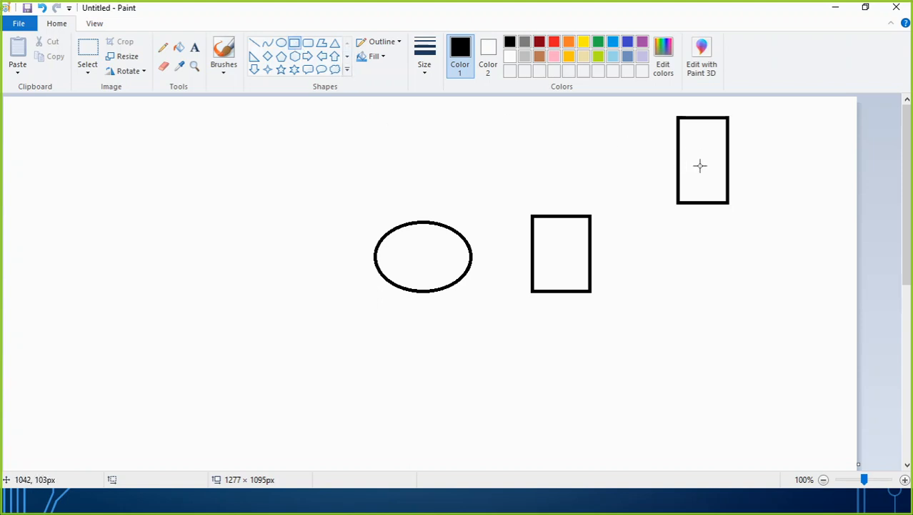
# - Add the text label "Amazon Linux 1" beside the upper-right rectangle
pyautogui.click(195, 47)
pyautogui.click(737, 137)
pyautogui.write('Amazon ')
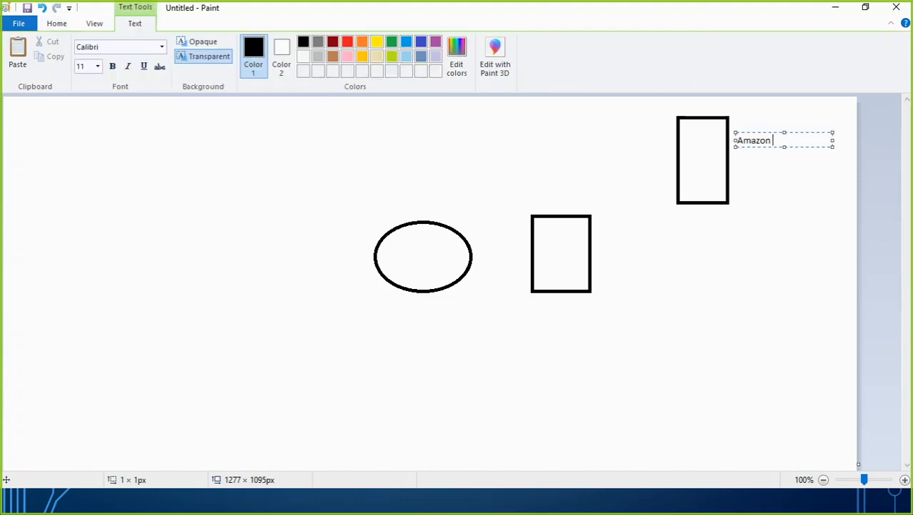
pyautogui.write('Linux 1')
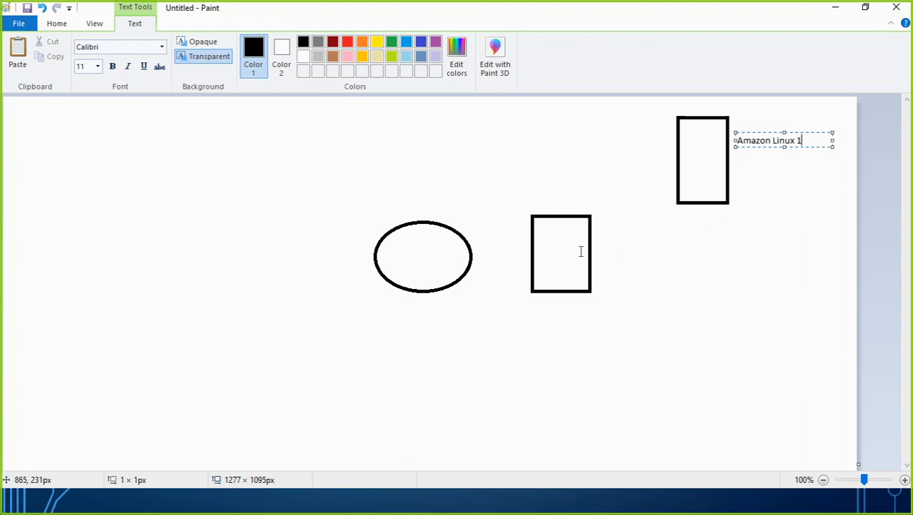
# - Label the middle rectangle "saurabhwebtargt" and the ellipse "saurabhweb-ALB"
pyautogui.click(557, 248)
pyautogui.click(544, 242)
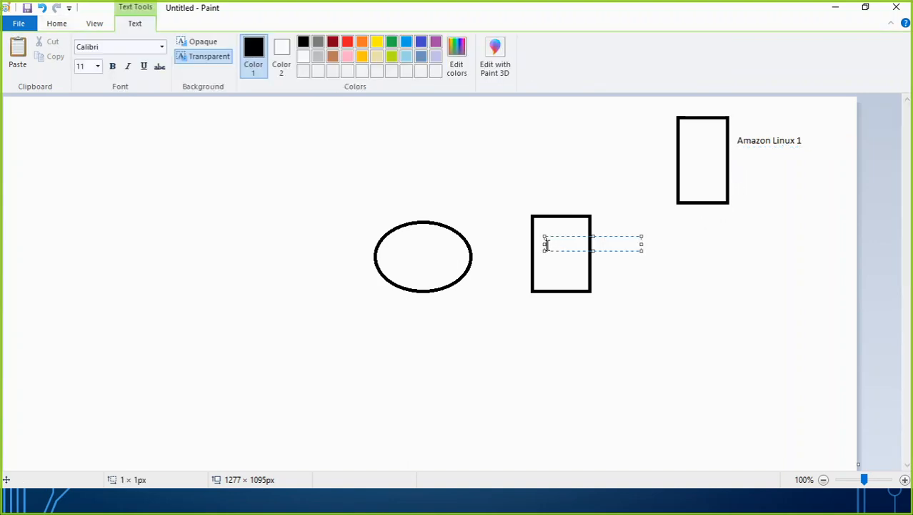
pyautogui.write('Target')
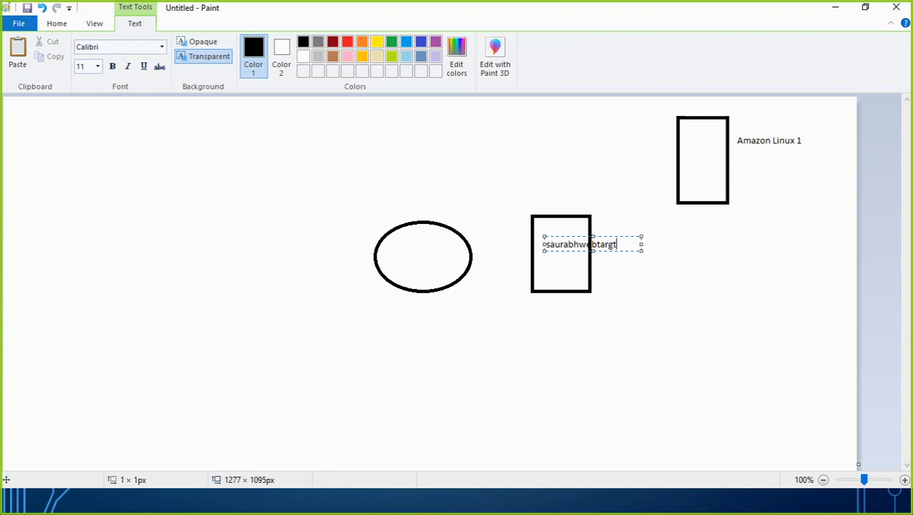
pyautogui.click(393, 251)
pyautogui.click(392, 252)
pyautogui.write('saurabhweb-ALB')
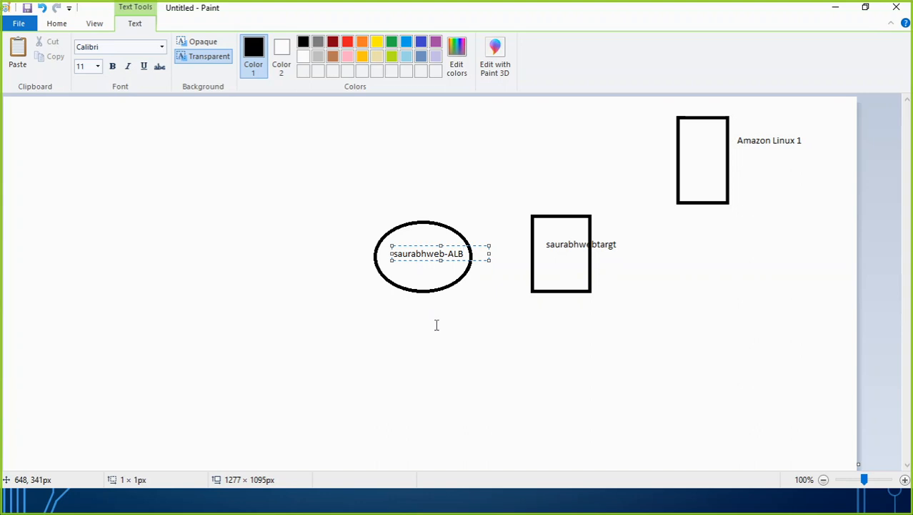
pyautogui.click(437, 325)
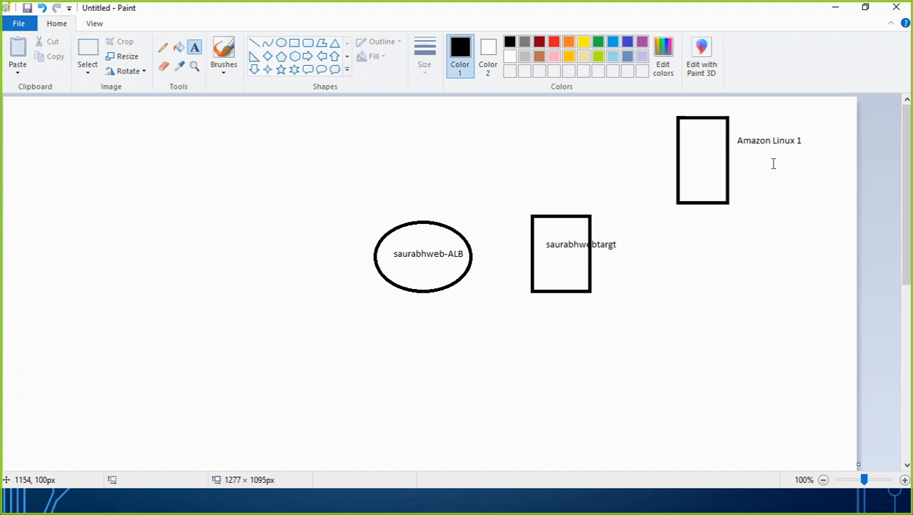
# - Add the text "saurabh web" to the upper left of the Amazon Linux 1 rectangle
pyautogui.click(602, 112)
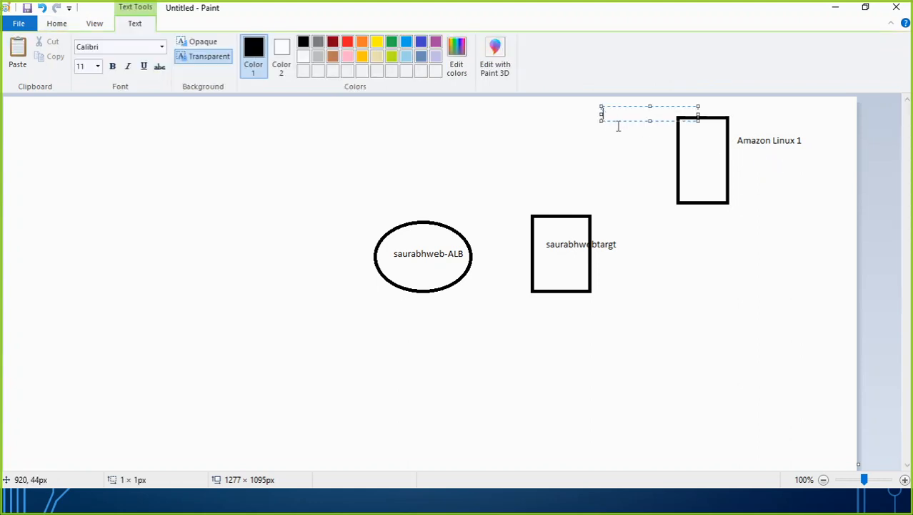
pyautogui.write('saurabh web')
pyautogui.click(638, 178)
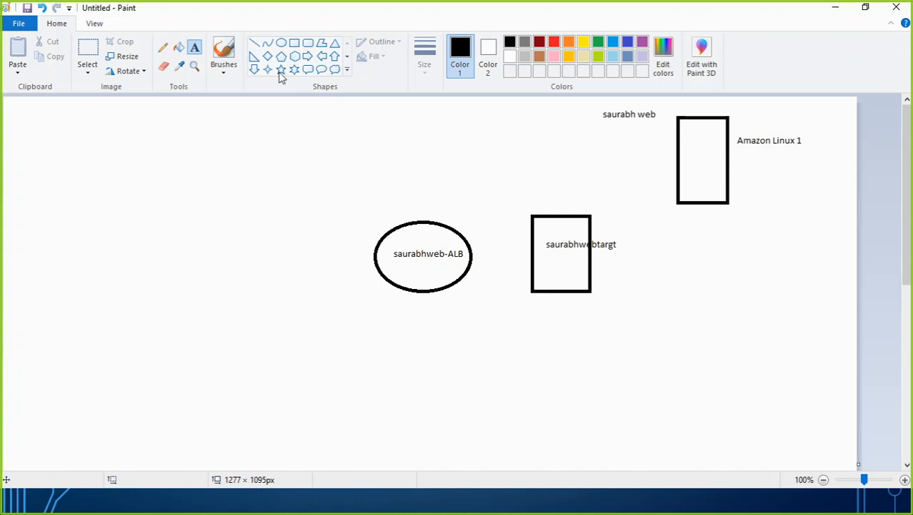
# - Draw a second server rectangle about 75 × 138 px below the Amazon Linux 1 rectangle
pyautogui.click(295, 44)
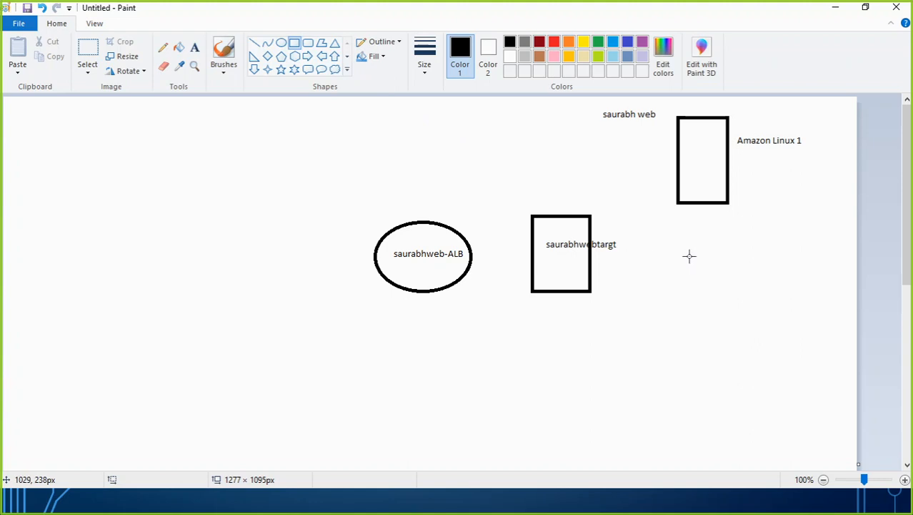
pyautogui.moveTo(681, 255)
pyautogui.mouseDown()
pyautogui.moveTo(727, 310)
pyautogui.moveTo(732, 349)
pyautogui.mouseUp()
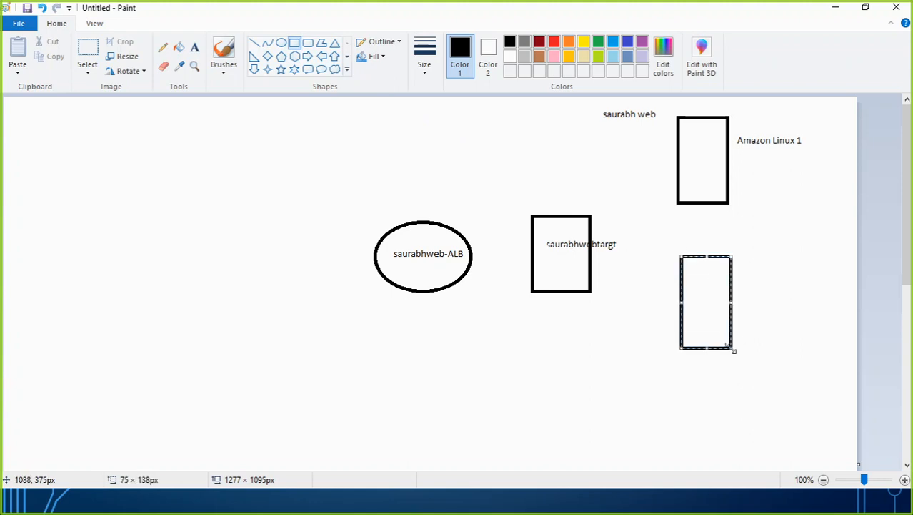
pyautogui.click(754, 283)
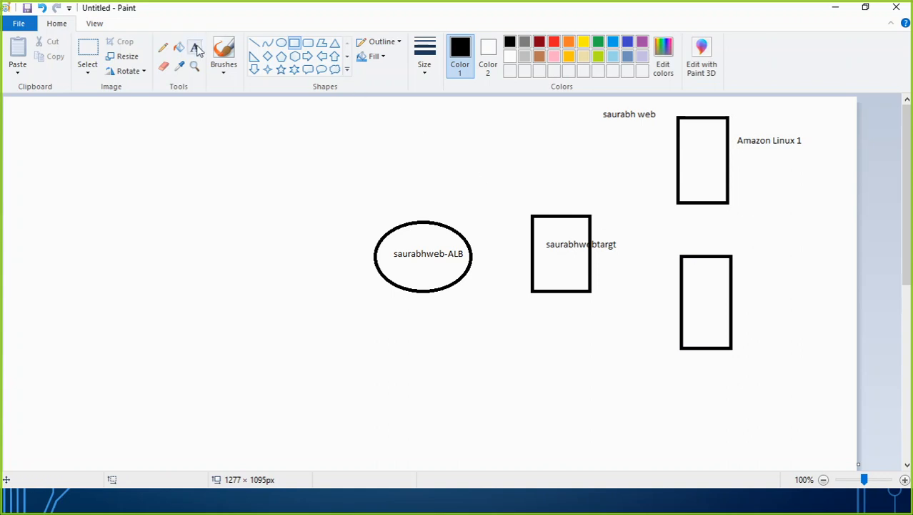
# - Label the lower server rectangle "Amazon Linux 2"
pyautogui.click(194, 48)
pyautogui.click(744, 269)
pyautogui.write('Amazon Linux')
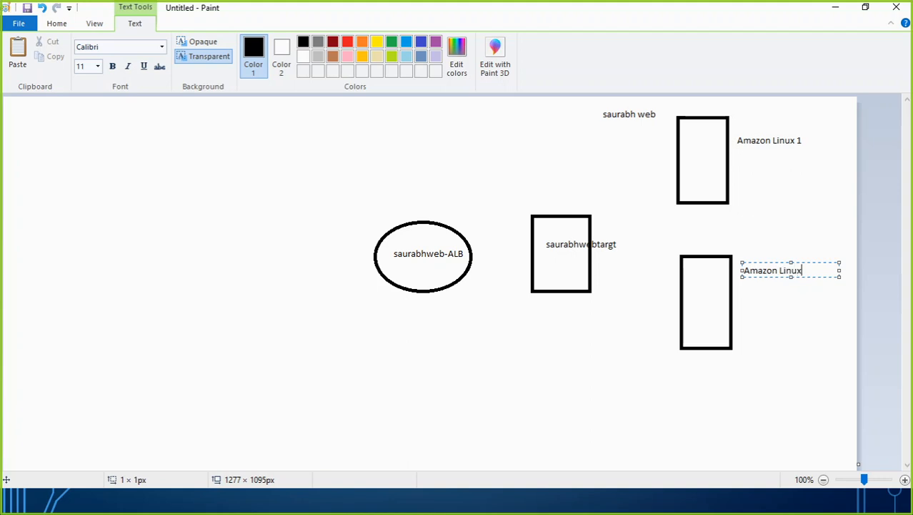
pyautogui.write(' 2')
pyautogui.click(770, 391)
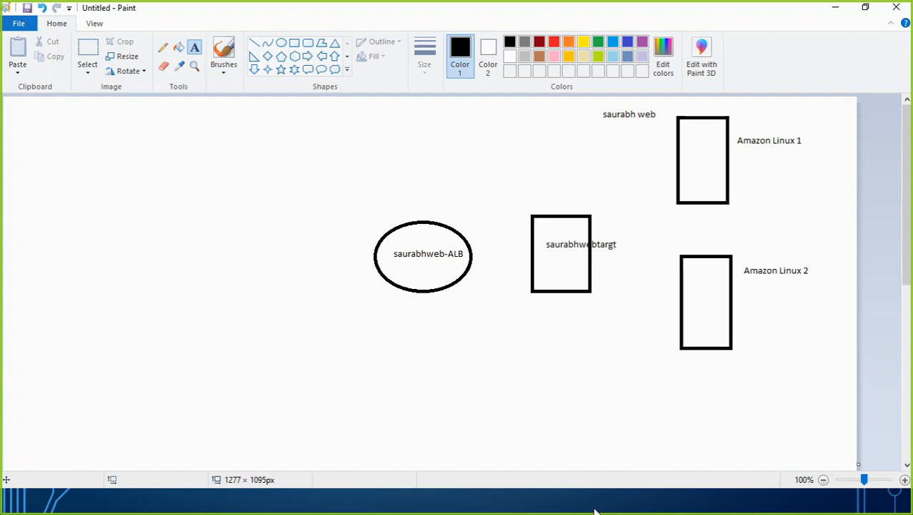
# - Switch to the EC2 console's Instances page and start launching an instance from the 64-bit (x86) Amazon Linux 2 AMI (HVM)
pyautogui.hotkey('alt', 'Tab')
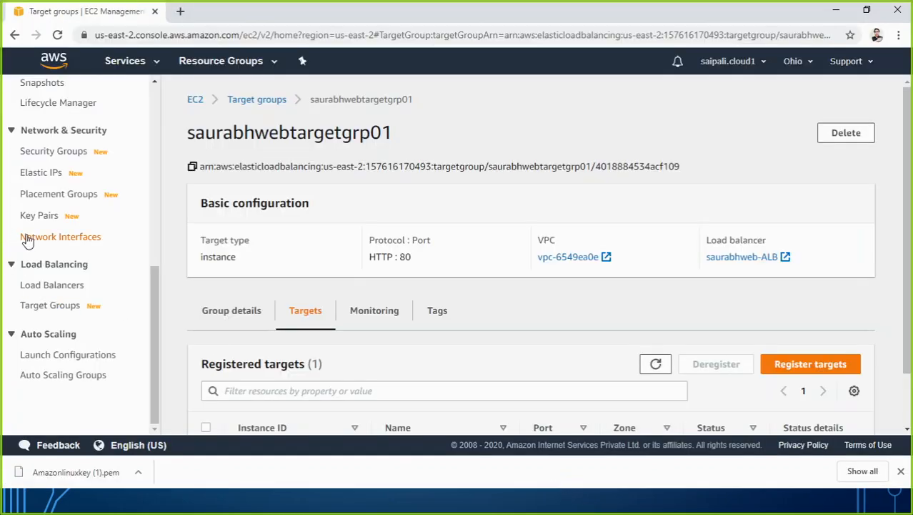
pyautogui.scroll(6, 24, 240)
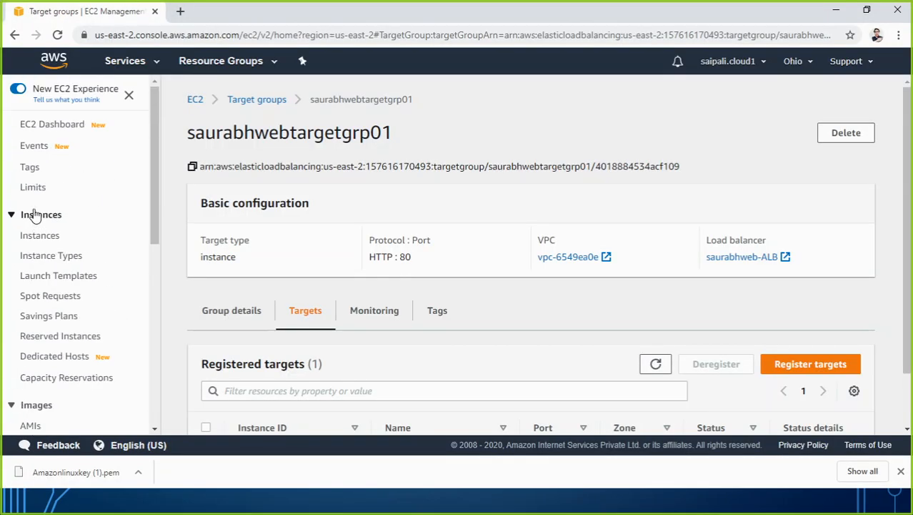
pyautogui.click(52, 244)
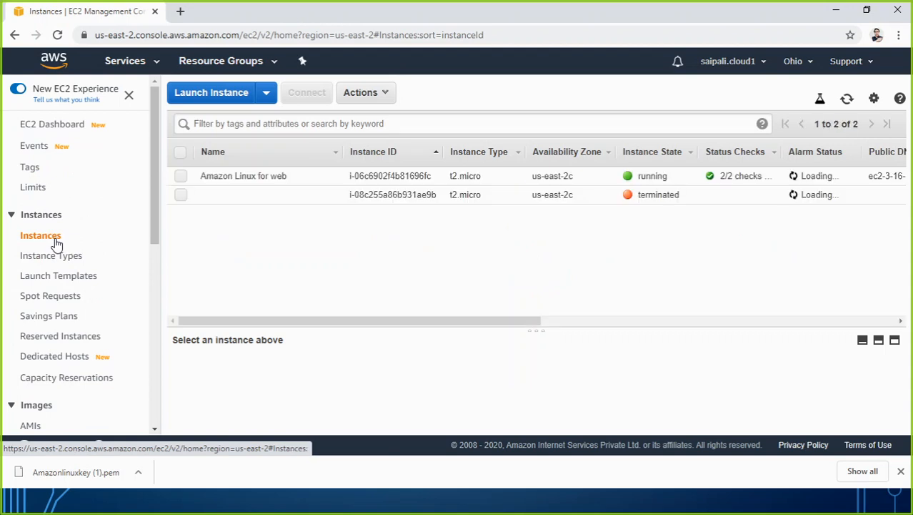
pyautogui.click(215, 95)
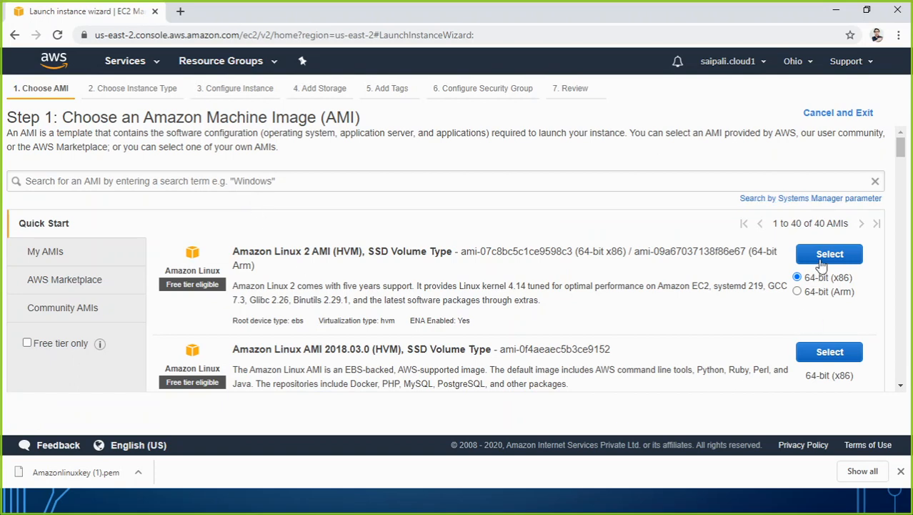
pyautogui.click(829, 255)
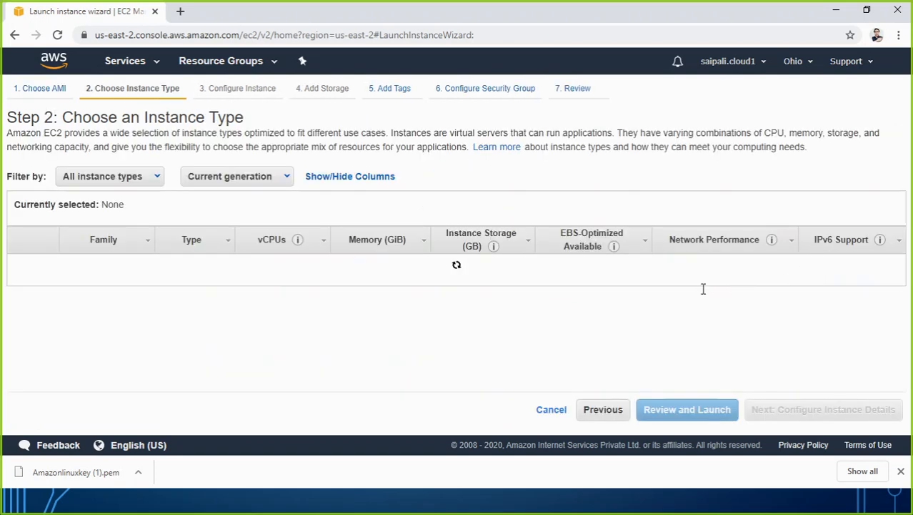
# - Keep the default instance type and set the instance's subnet to subnet-c7acc48b, Default in us-east-2c
pyautogui.click(790, 415)
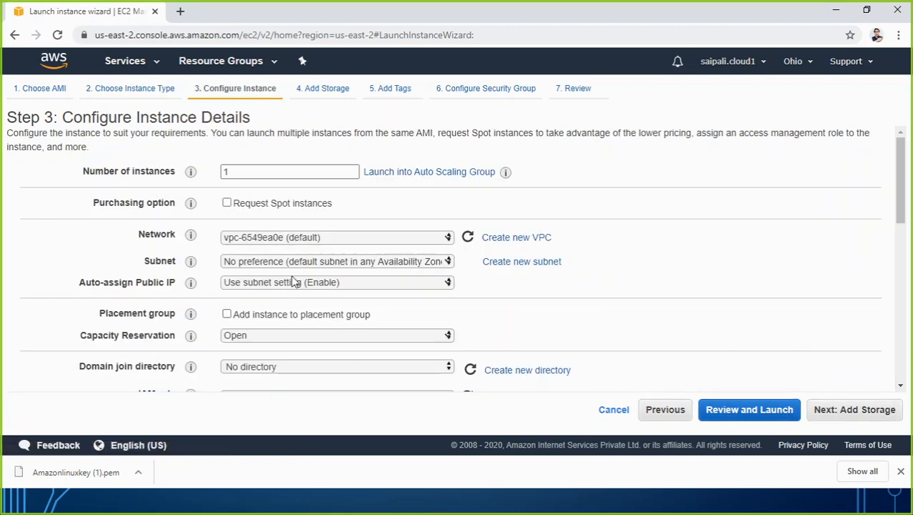
pyautogui.click(381, 263)
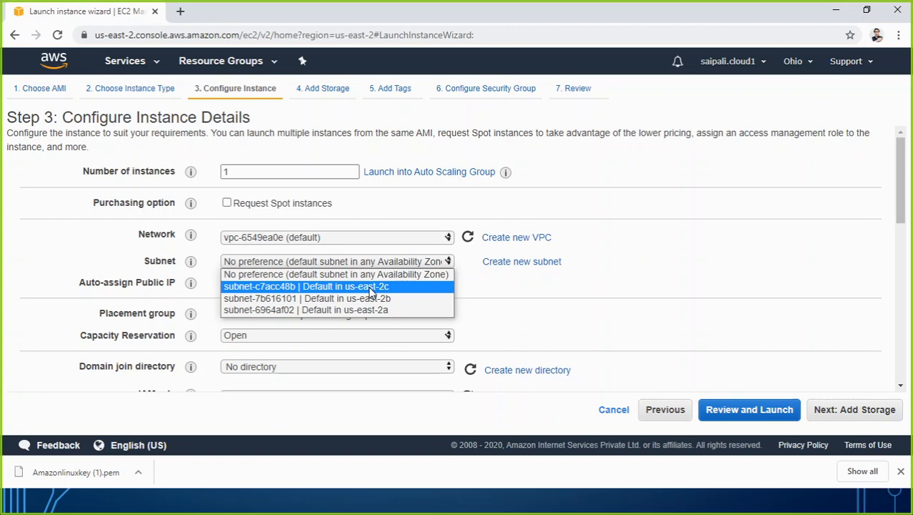
pyautogui.click(371, 292)
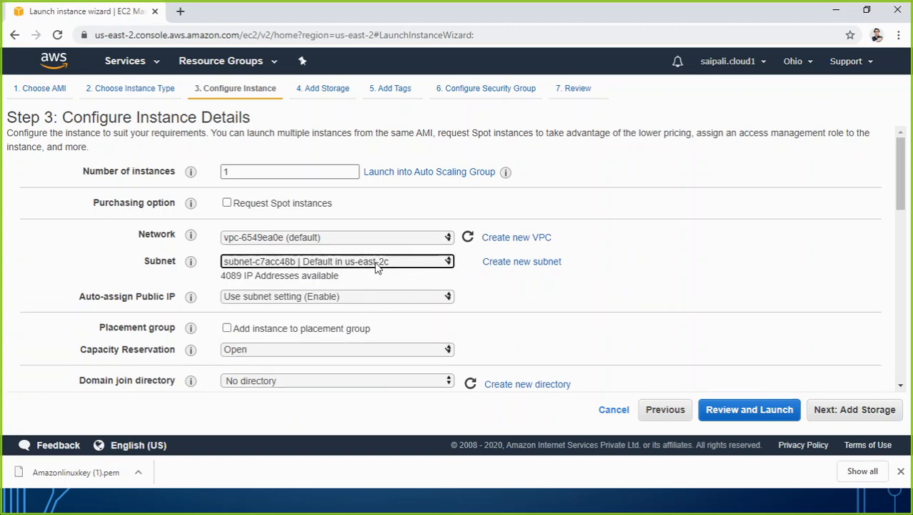
pyautogui.scroll(-7, 451, 308)
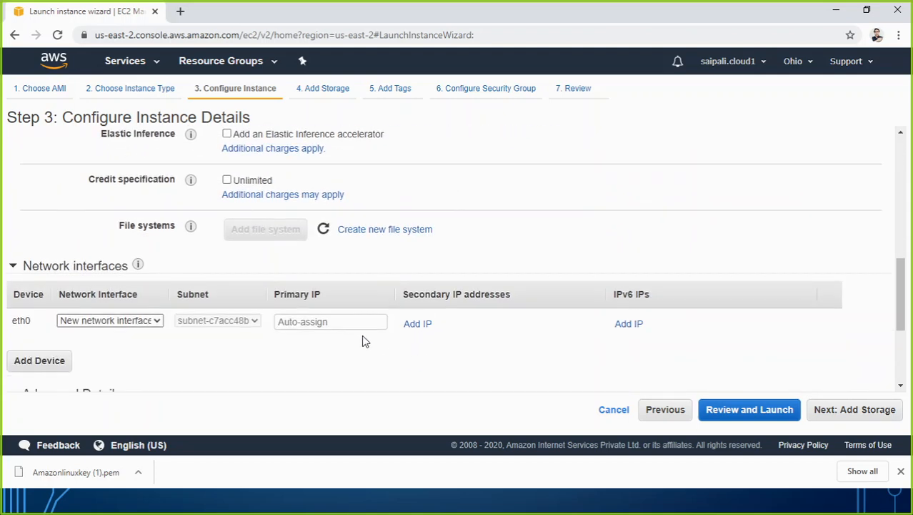
pyautogui.scroll(-3, 262, 319)
pyautogui.click(273, 338)
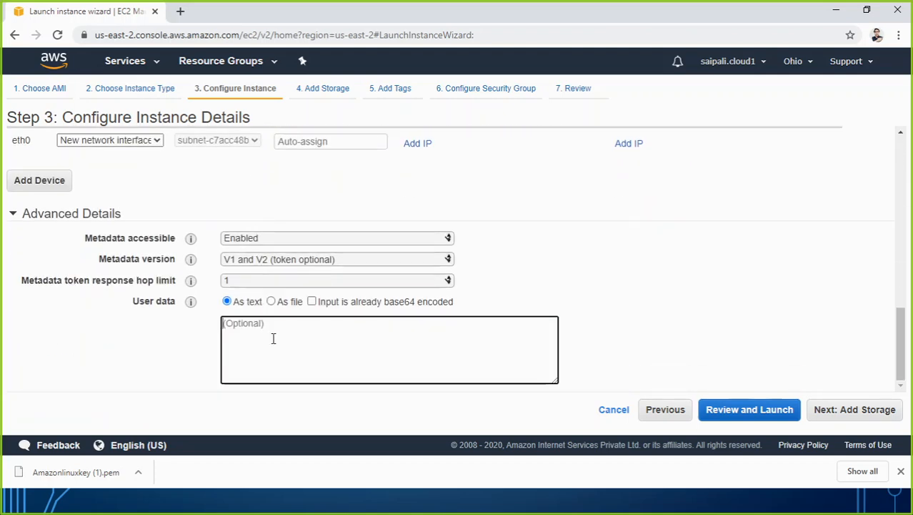
pyautogui.write('saurabhweb-ALB-1596539521.us-east-2.elb.amazonaws.com')
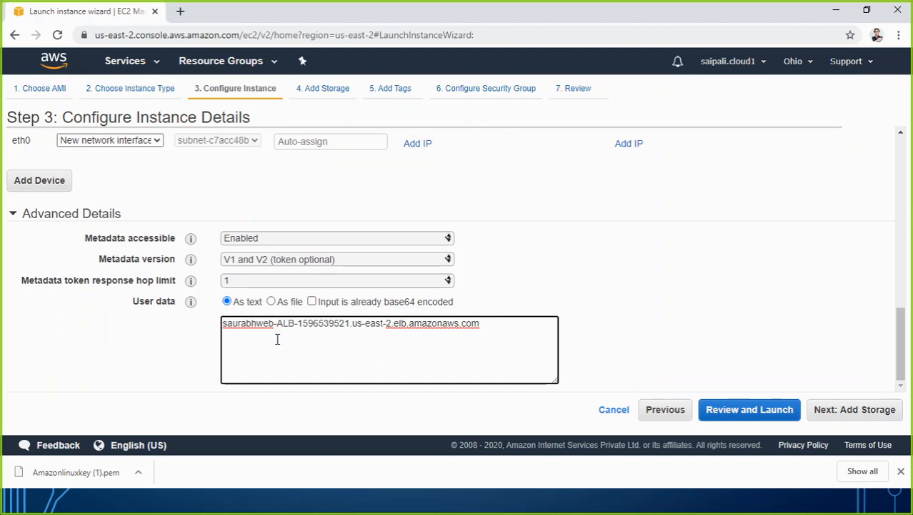
pyautogui.hotkey('ctrl', 'a')
pyautogui.press('BackSpace')
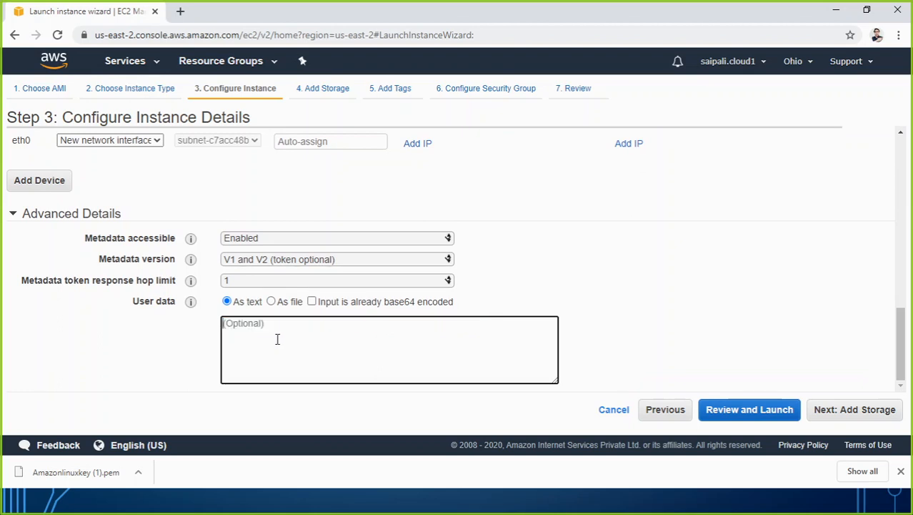
# - Copy the httpd setup script, from "#! bin/bash" through "chkconfig httpd on", from the PowerPoint Hands-On slide into the instance's user data in Chrome
pyautogui.click(488, 506)
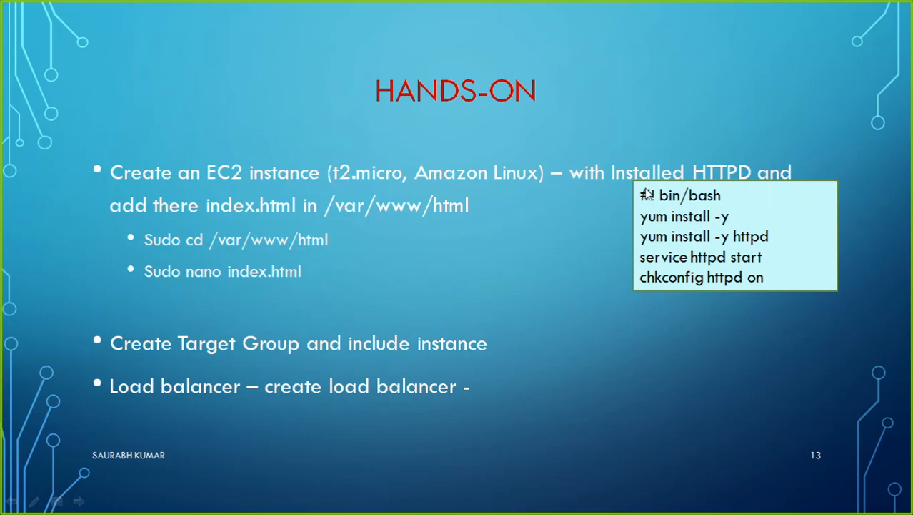
pyautogui.press('Escape')
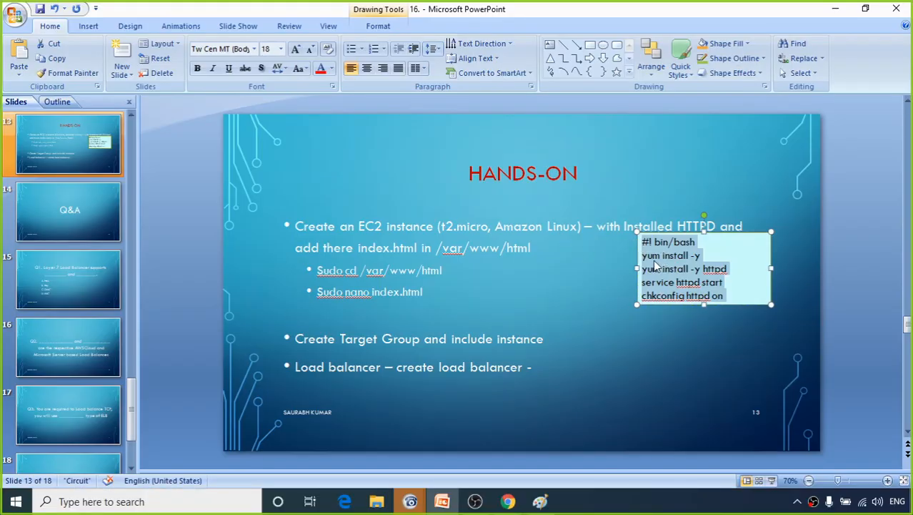
pyautogui.press('alt')
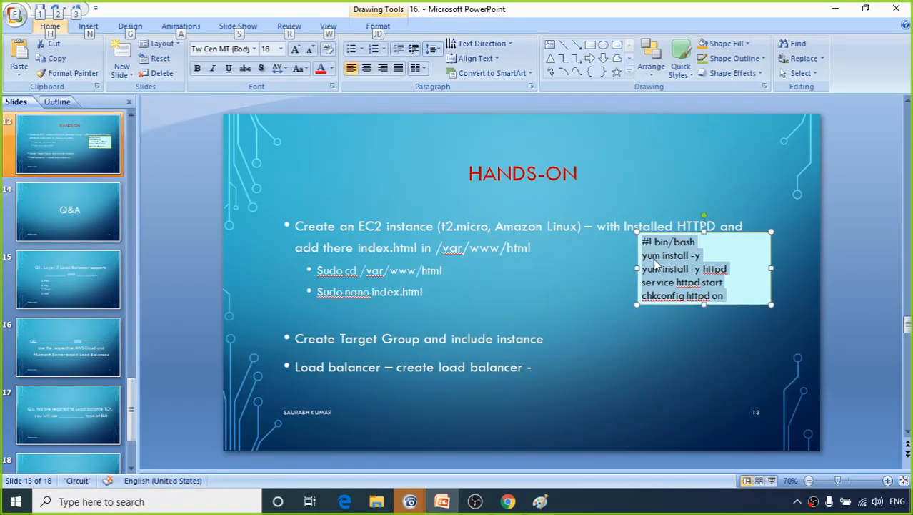
pyautogui.hotkey('shift', 'F5')
pyautogui.hotkey('alt', 'Tab')
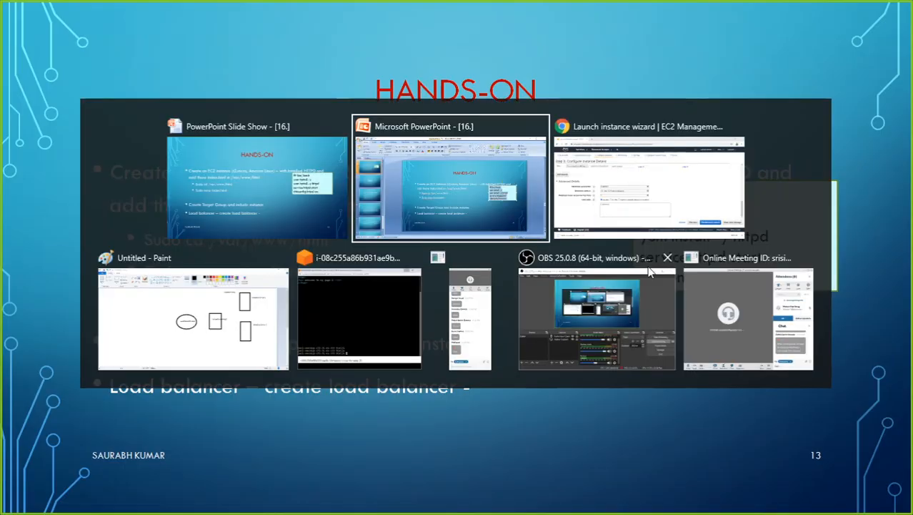
pyautogui.hotkey('alt', 'Tab')
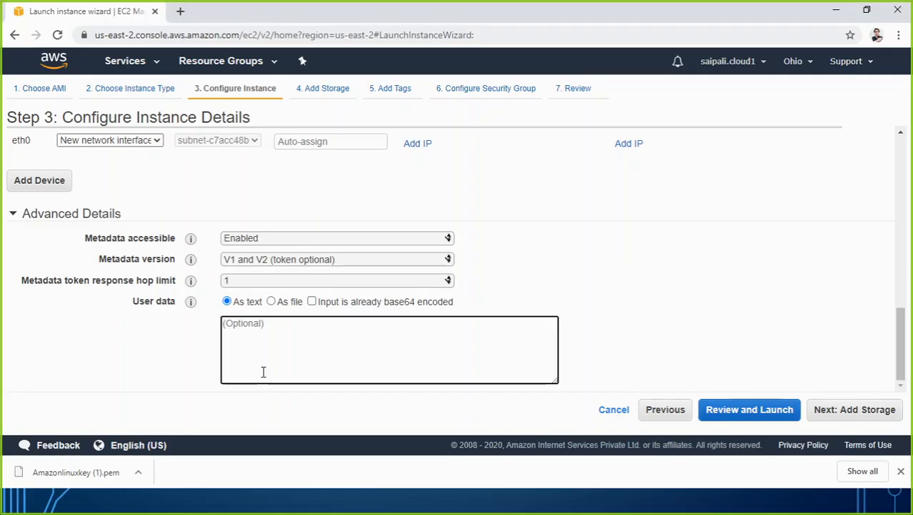
pyautogui.write('#! bin/bash yum install -y yum install -y httpd service httpd start chkconfig httpd on')
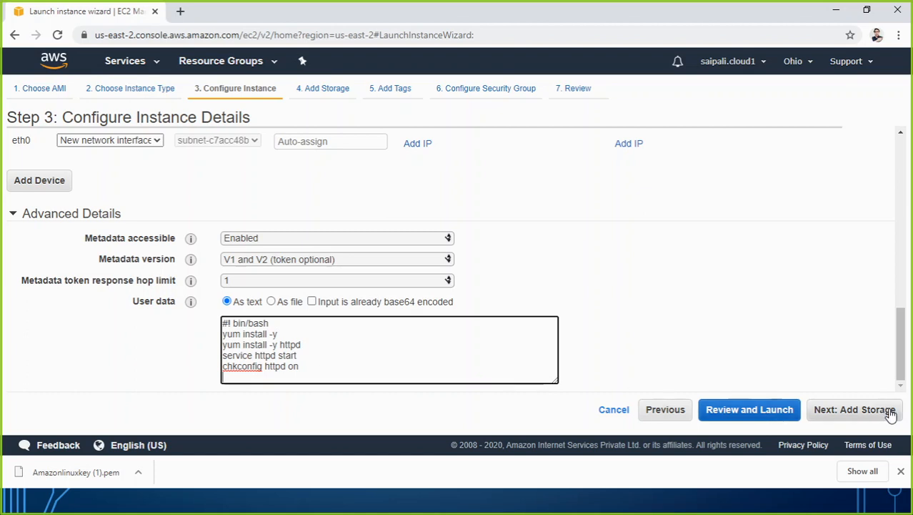
# - Keep the default storage, add no tags, assign the existing security group LSG01 and proceed to the launch review
pyautogui.click(858, 417)
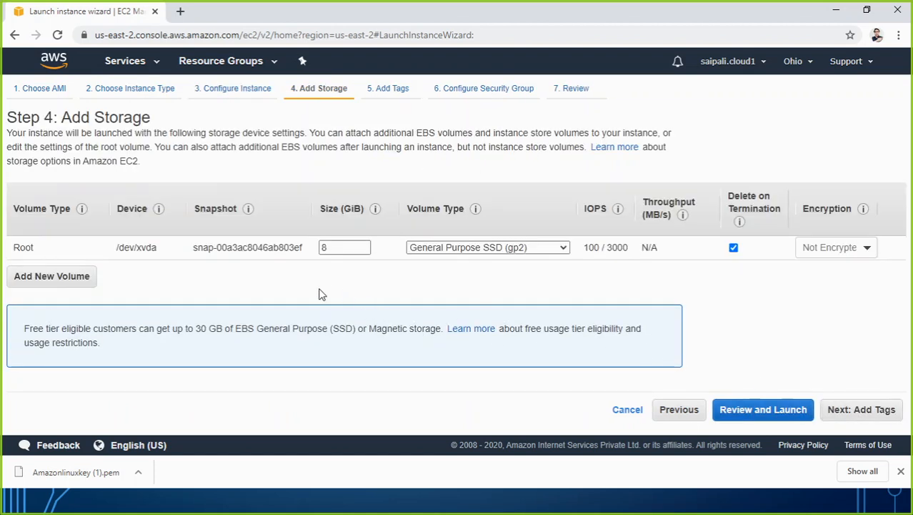
pyautogui.click(846, 413)
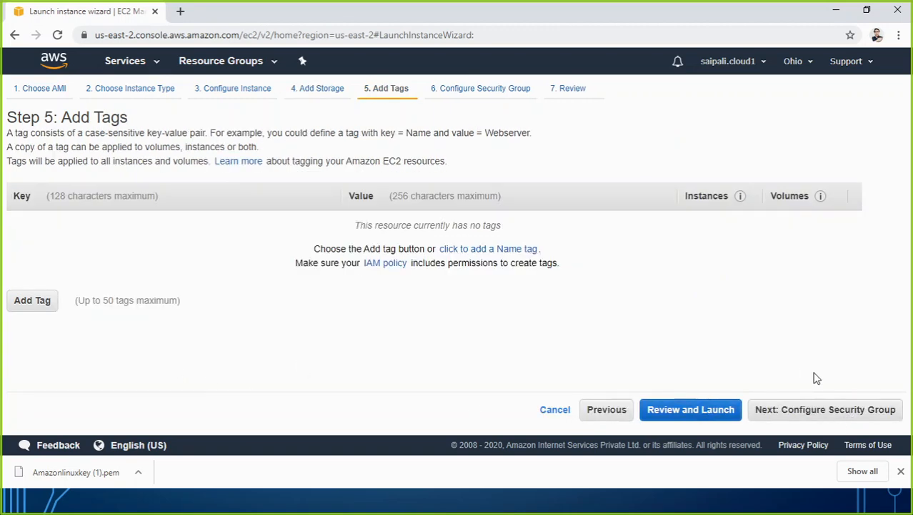
pyautogui.click(826, 411)
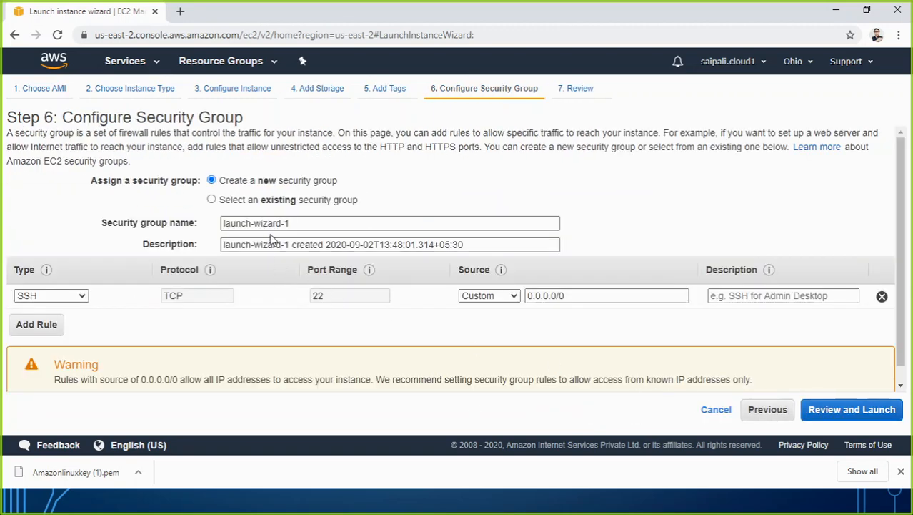
pyautogui.click(301, 203)
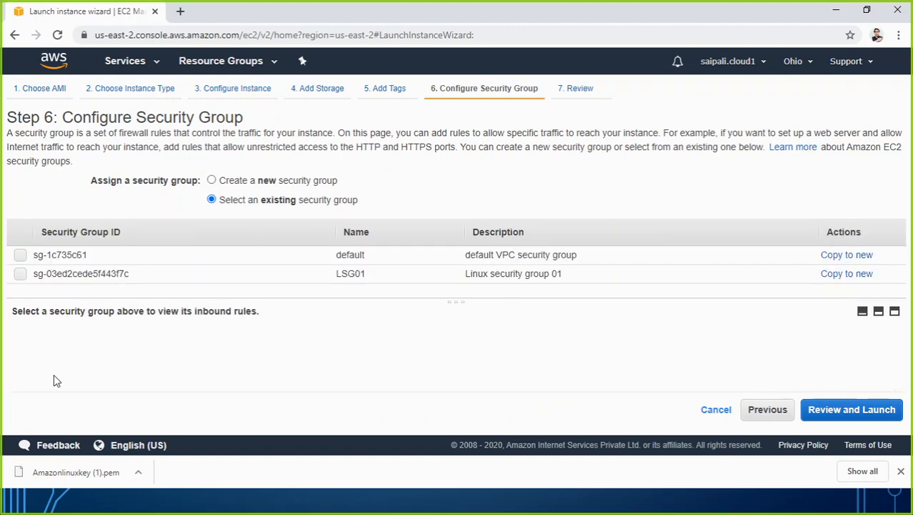
pyautogui.click(20, 274)
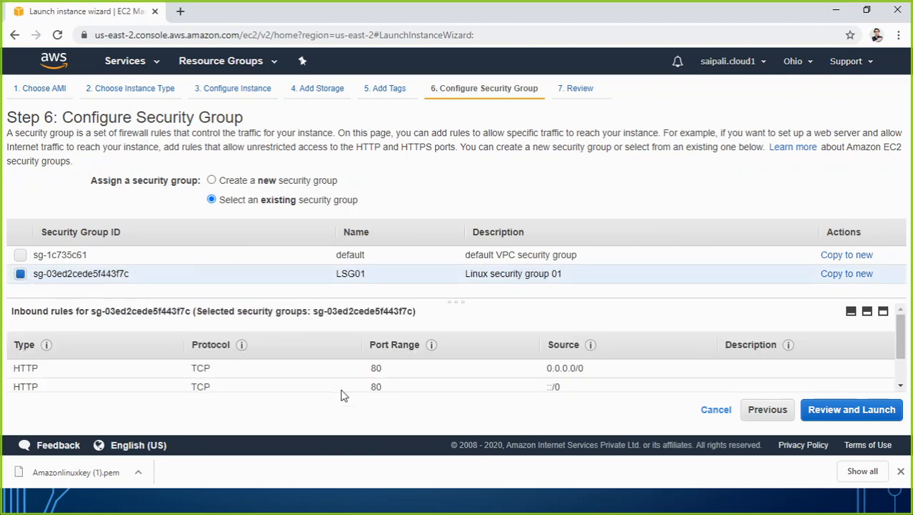
pyautogui.click(820, 414)
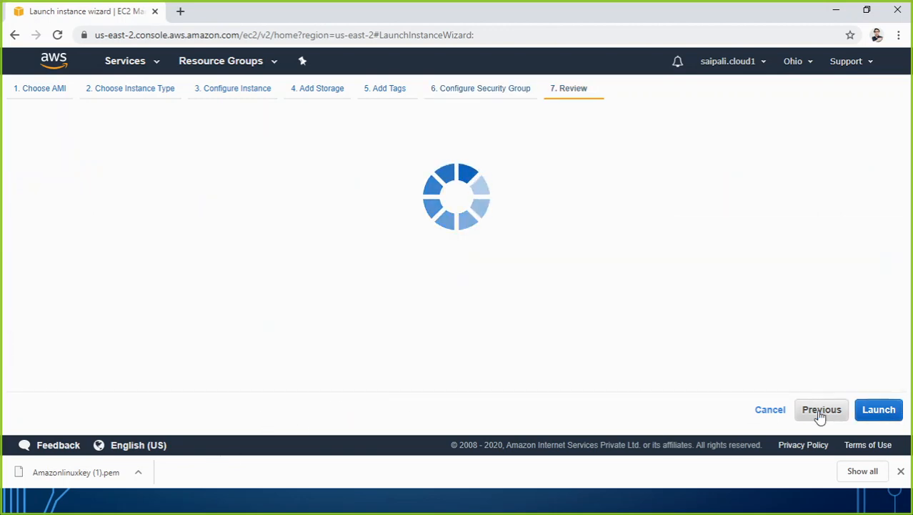
# - Launch the instance with the existing Amazonlinuxkey key pair, acknowledging access to its private key, and return to the instances list
pyautogui.scroll(-1, 428, 314)
pyautogui.scroll(-3, 426, 307)
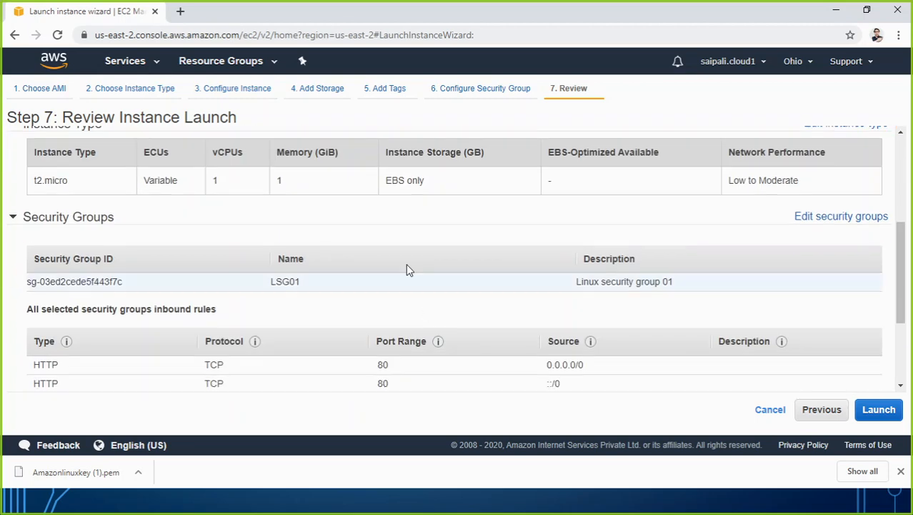
pyautogui.click(878, 412)
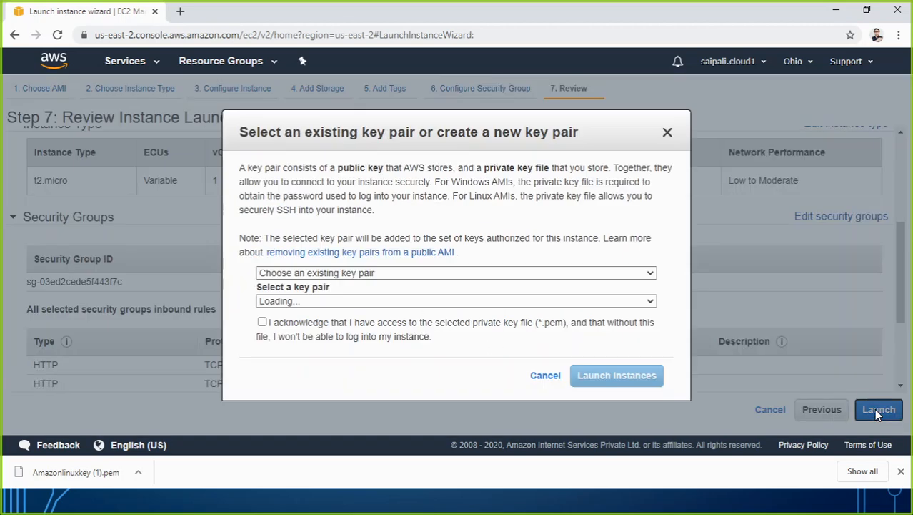
pyautogui.click(263, 322)
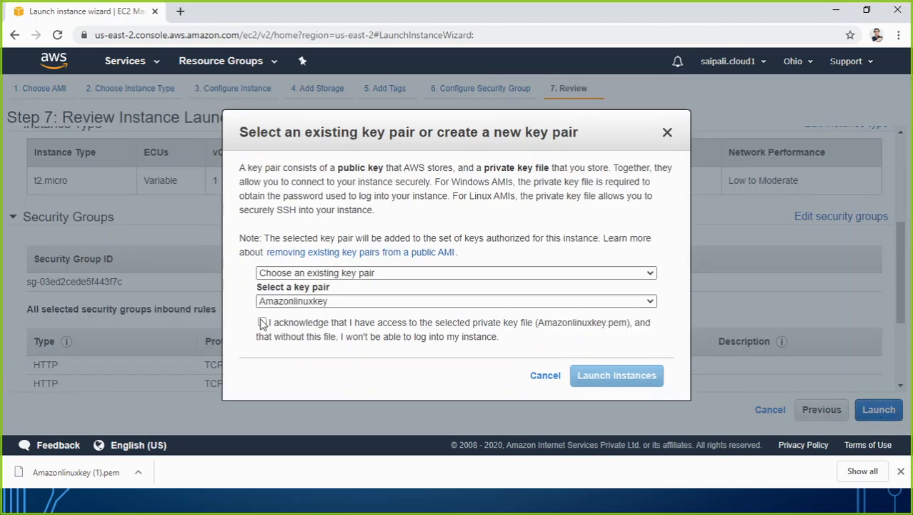
pyautogui.click(598, 382)
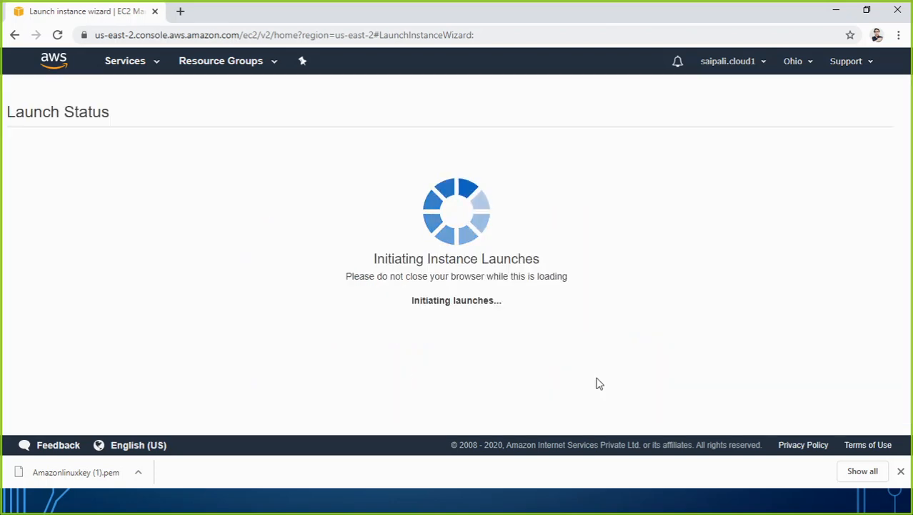
pyautogui.scroll(-3, 365, 344)
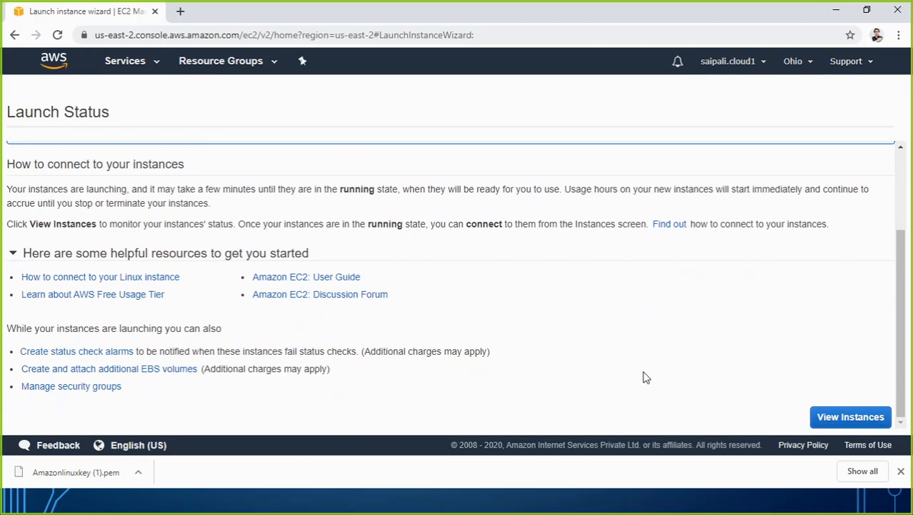
pyautogui.click(832, 422)
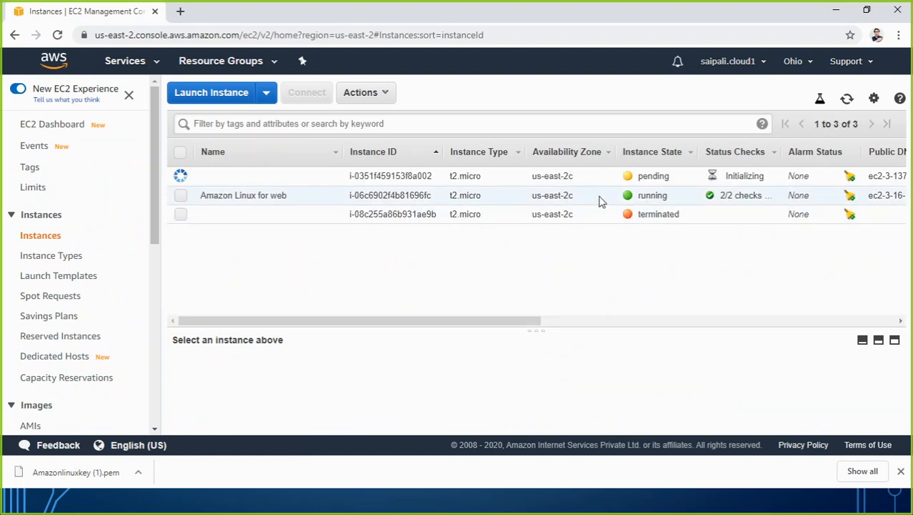
pyautogui.click(330, 177)
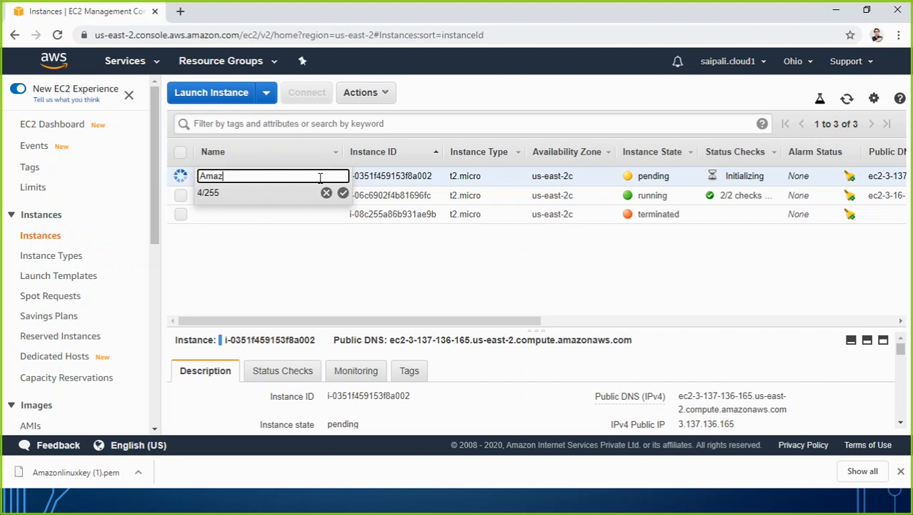
pyautogui.write('Amazon Linux')
pyautogui.click(324, 243)
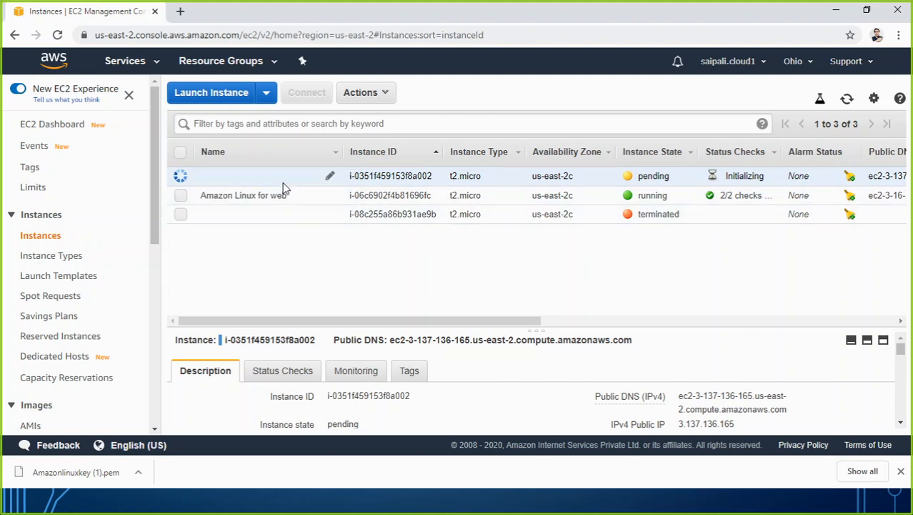
# - Name the new instance "Amazon Linux for web 2", reusing the name copied from the existing web instance
pyautogui.click(328, 195)
pyautogui.hotkey('ctrl', 'c')
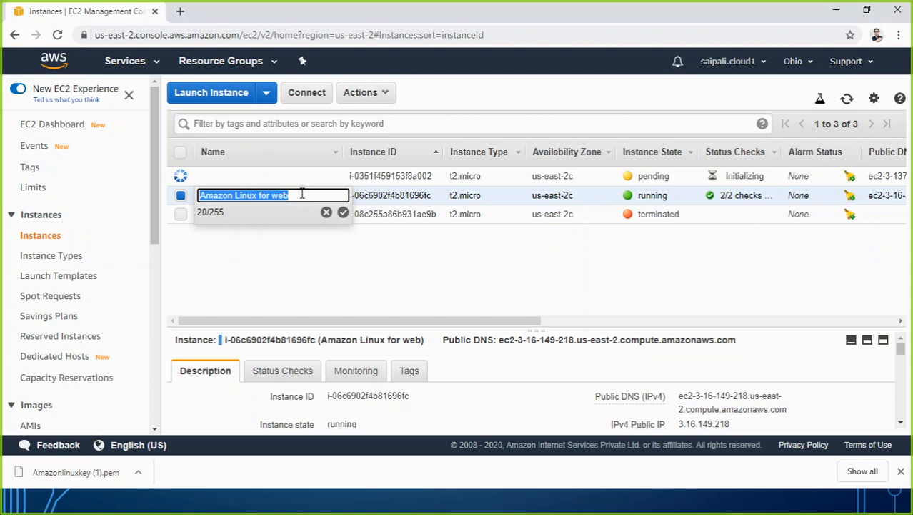
pyautogui.click(330, 175)
pyautogui.click(331, 176)
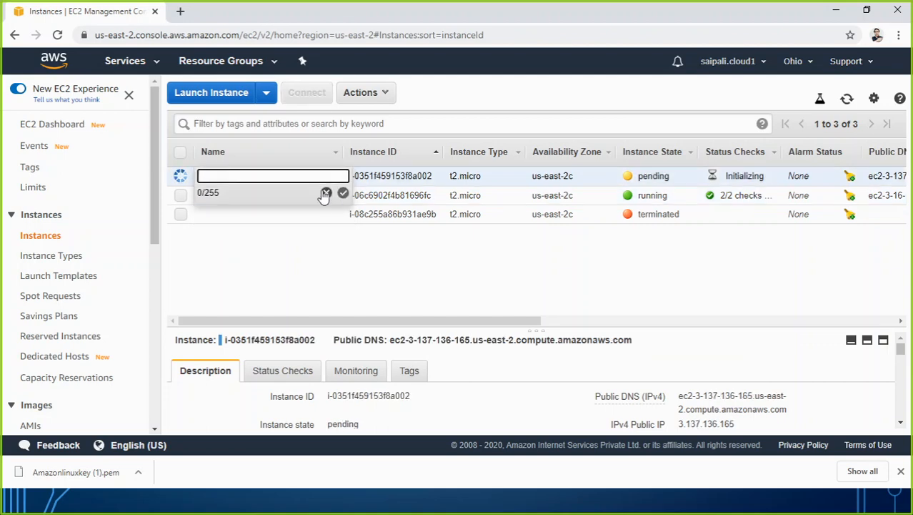
pyautogui.hotkey('ctrl', 'v')
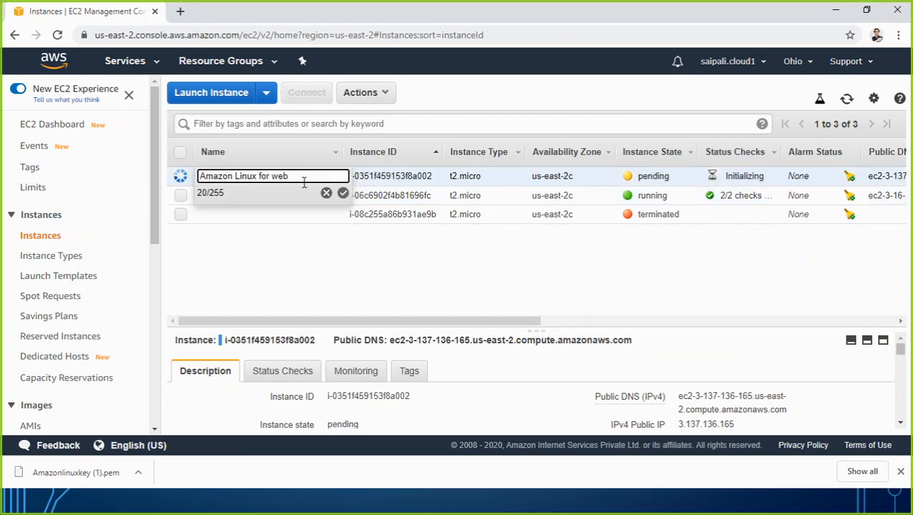
pyautogui.write('2')
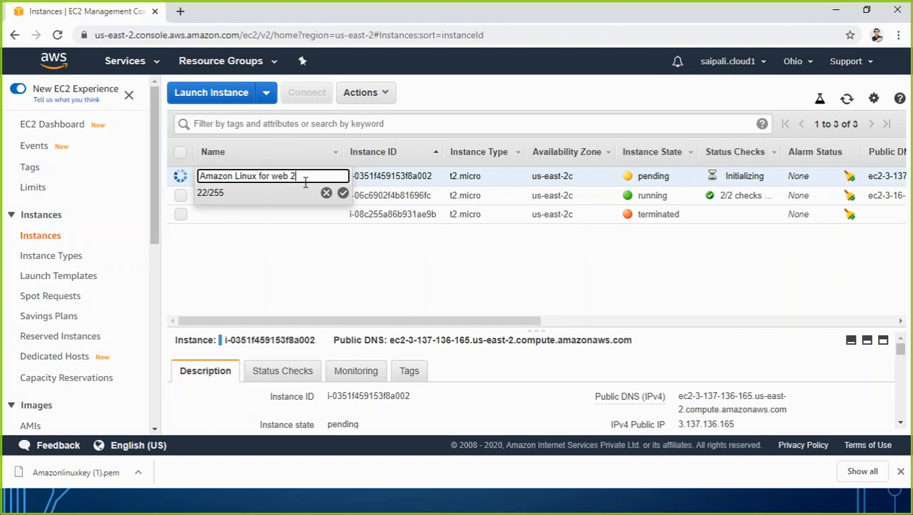
pyautogui.click(343, 193)
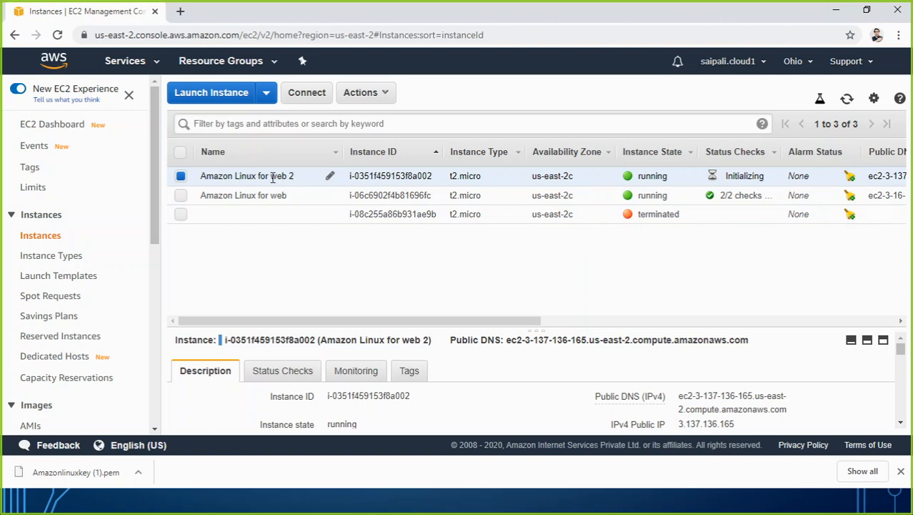
# - Connect to the Amazon Linux for web 2 instance with EC2 Instance Connect, the browser-based SSH connection
pyautogui.click(318, 96)
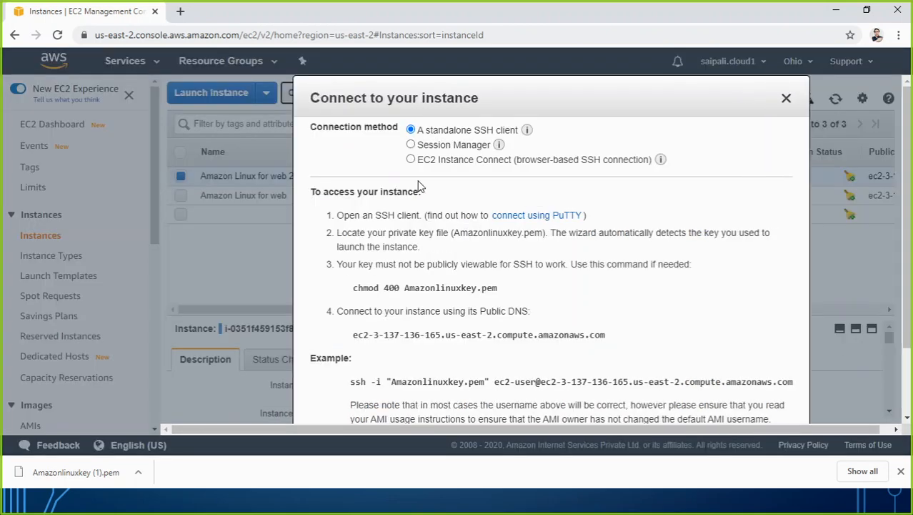
pyautogui.click(421, 160)
pyautogui.click(699, 309)
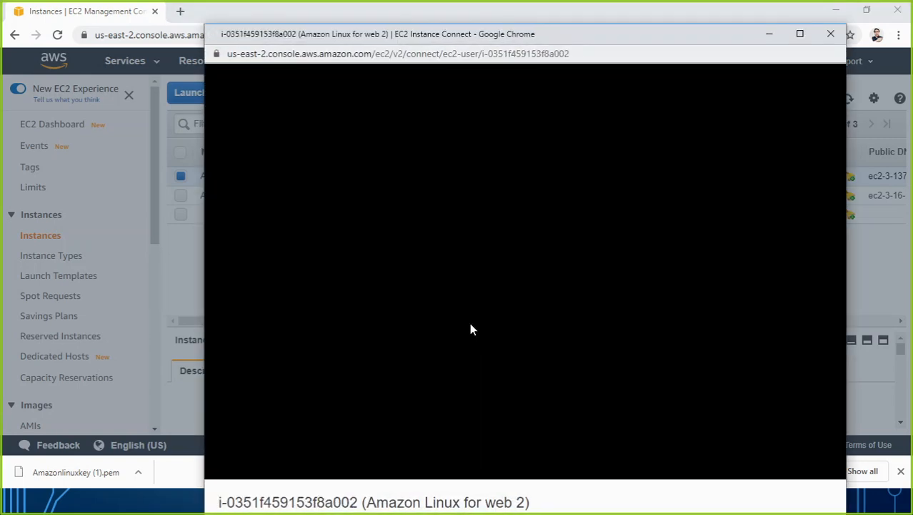
pyautogui.moveTo(513, 36); pyautogui.dragTo(578, 29)
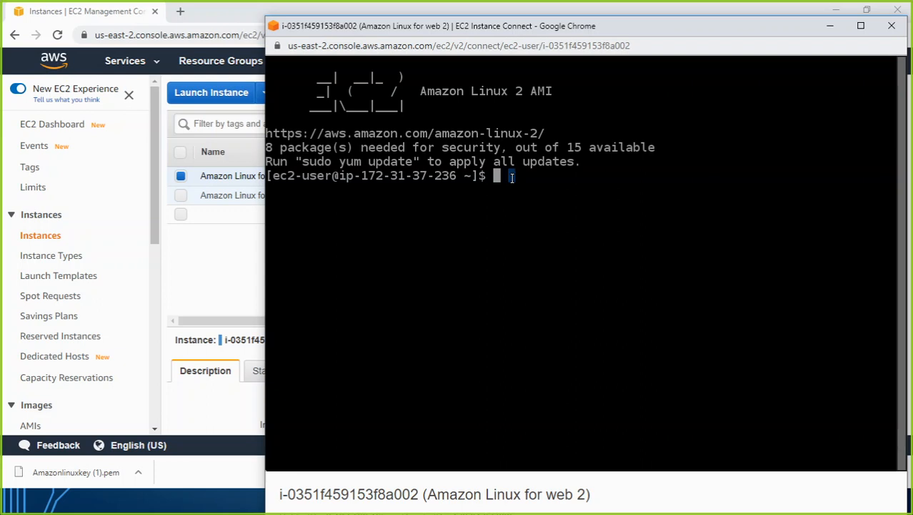
# - Check the httpd service's state on the new instance with the command "service httpd status"
pyautogui.write('service')
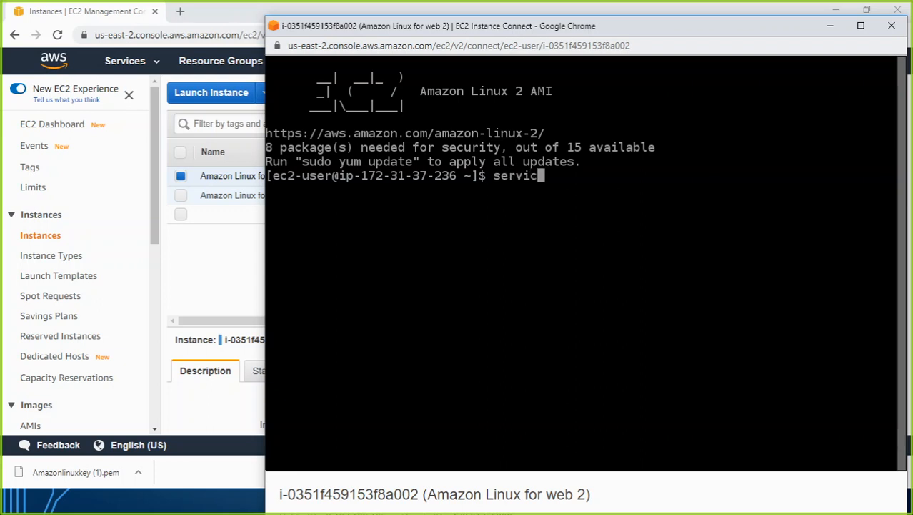
pyautogui.write('ttp')
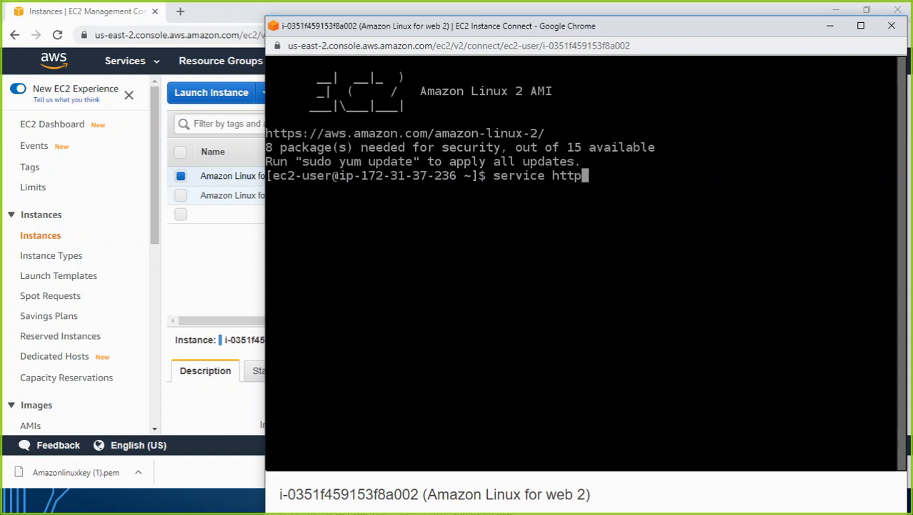
pyautogui.write('d status')
pyautogui.press('Return')
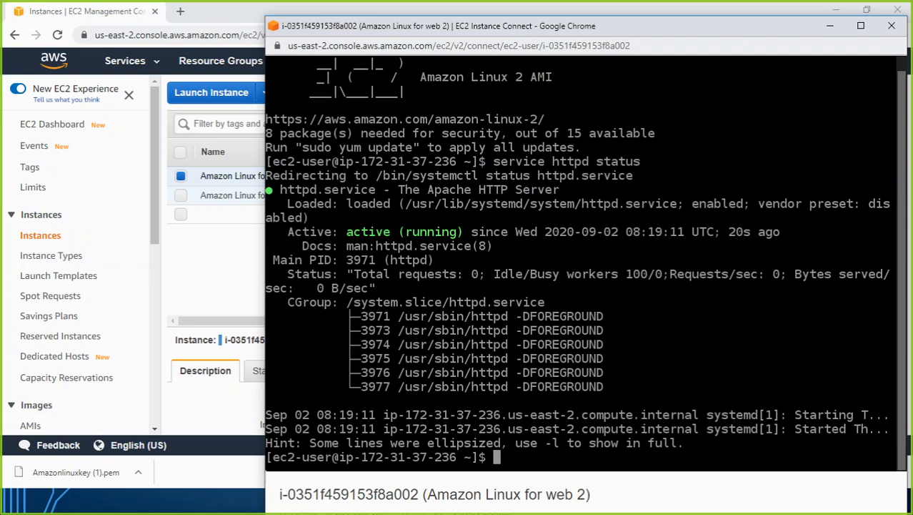
pyautogui.press('Return')
pyautogui.press('Return')
pyautogui.press('Return')
# - Change to the /var/www/html/ directory and open a new index.html file there with "sudo nano index.html"
pyautogui.write('cd ')
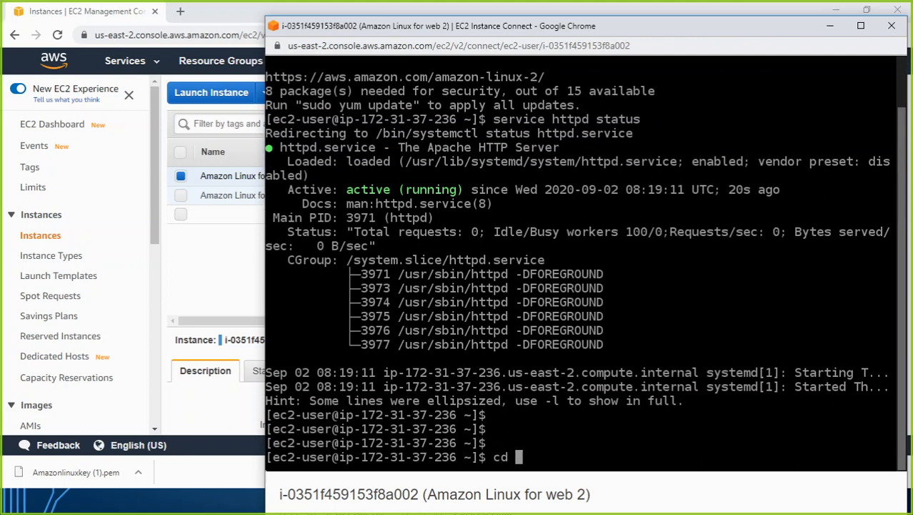
pyautogui.write('/var')
pyautogui.press('BackSpace')
pyautogui.write('/www/html/')
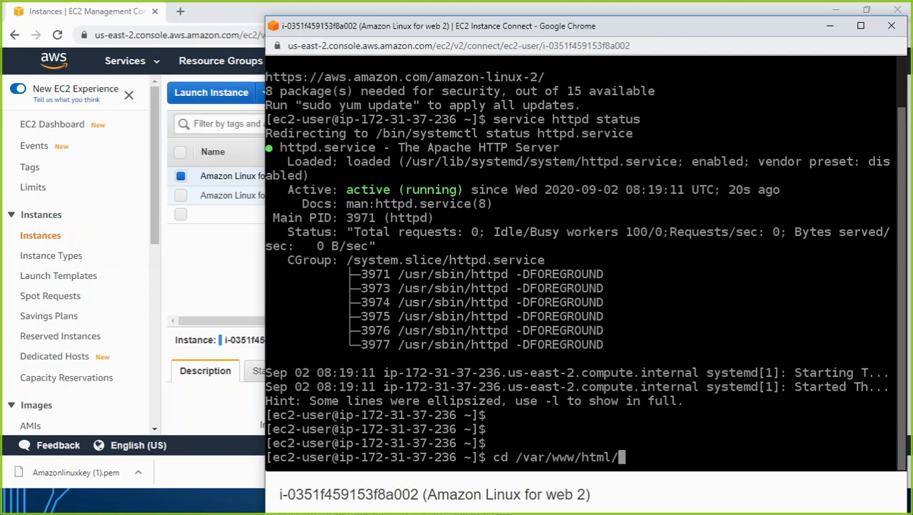
pyautogui.press('Return')
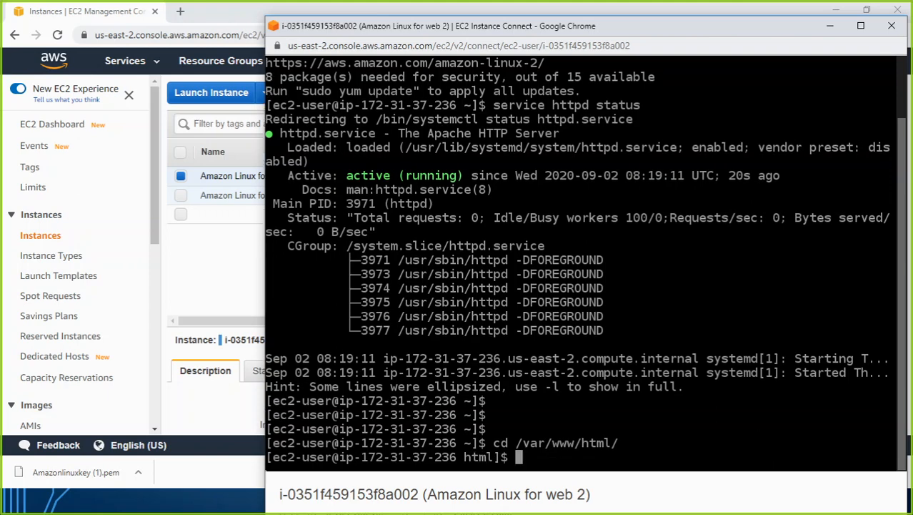
pyautogui.write('sudo nano index.html')
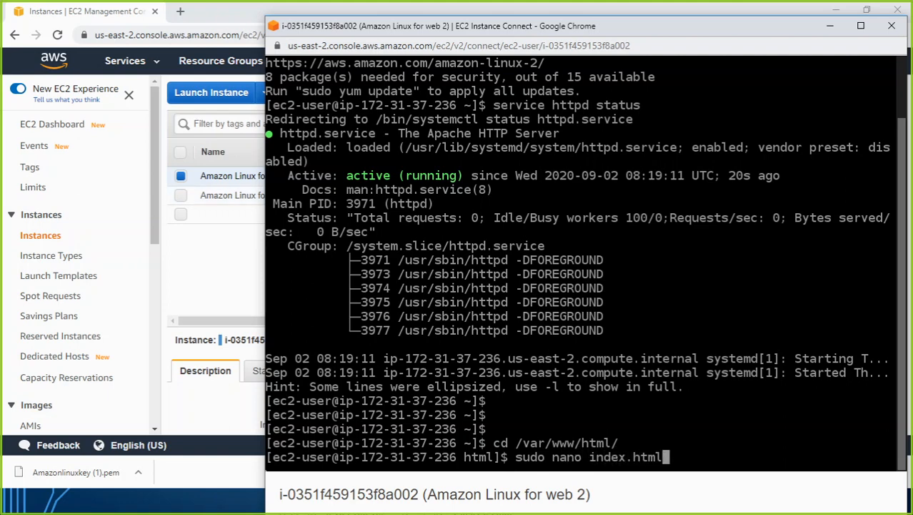
pyautogui.press('Return')
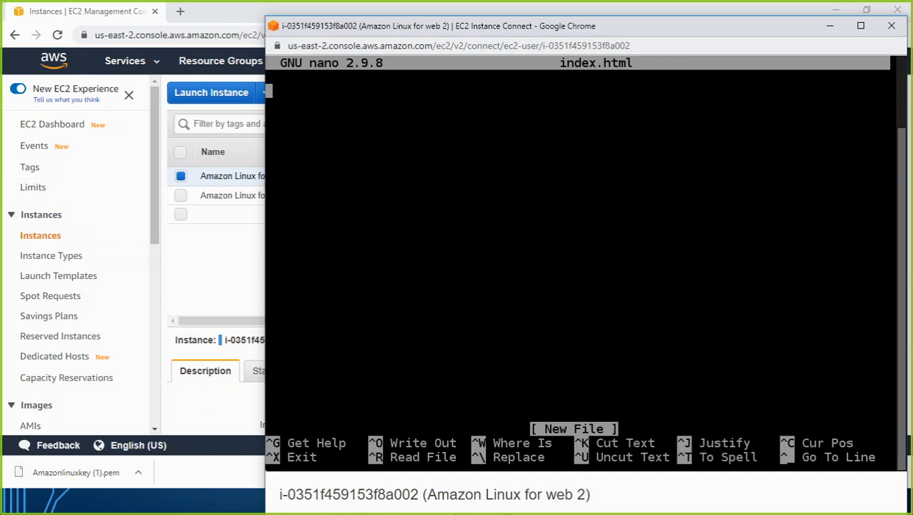
# - Write an opening <html> tag and an h1 heading reading "welcome to my 2nd server page" in index.html
pyautogui.write('<htm')
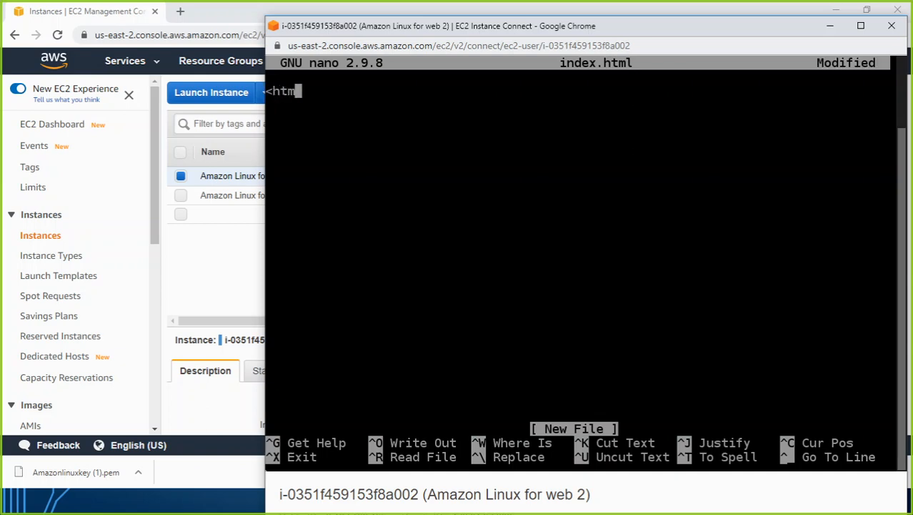
pyautogui.write('l>')
pyautogui.press('Return')
pyautogui.write('<h1')
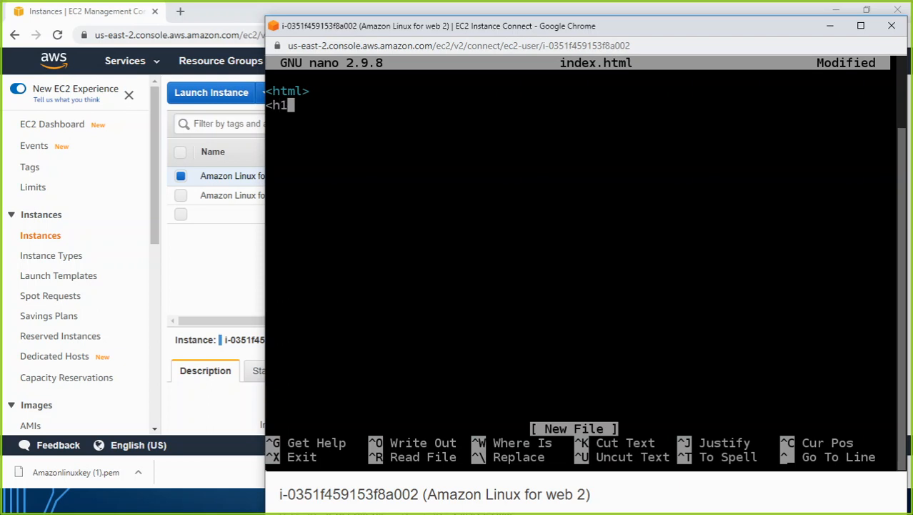
pyautogui.write('>')
pyautogui.write('welcome to my ')
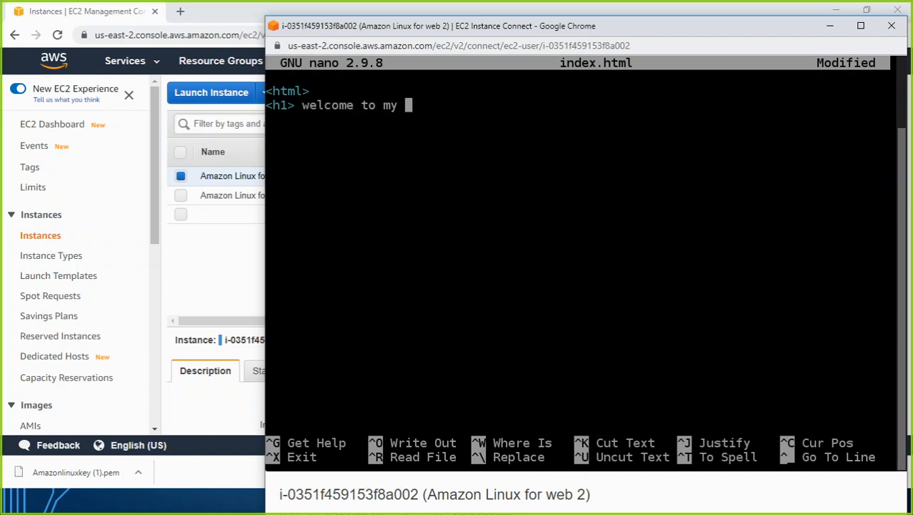
pyautogui.write('2nd server ')
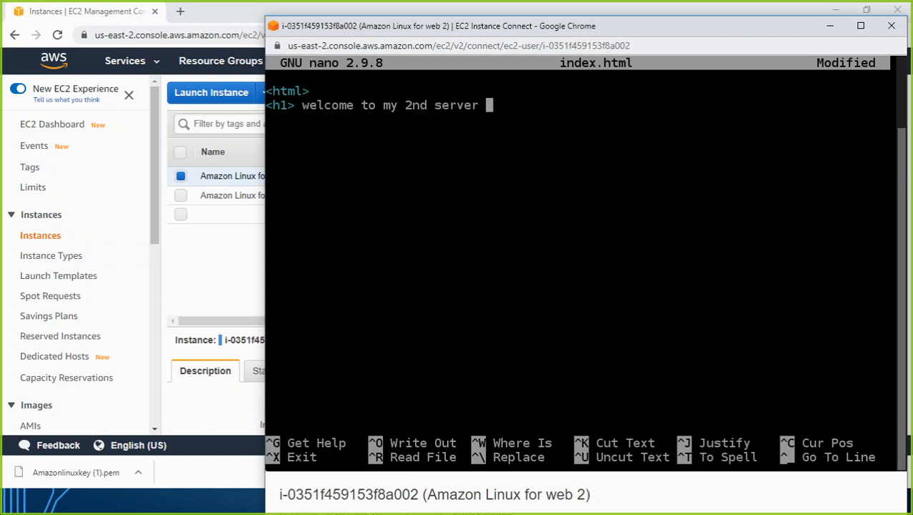
pyautogui.write('page')
pyautogui.write(' (/')
pyautogui.write('h1')
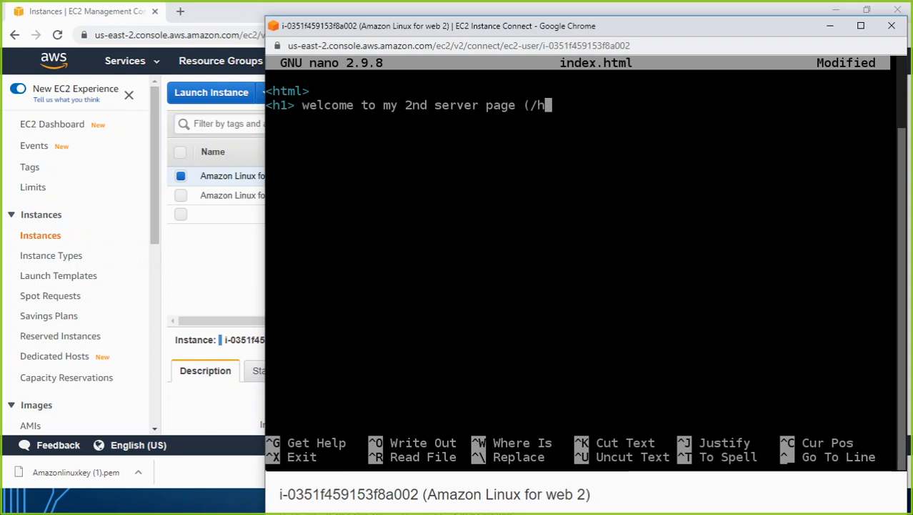
pyautogui.write('>')
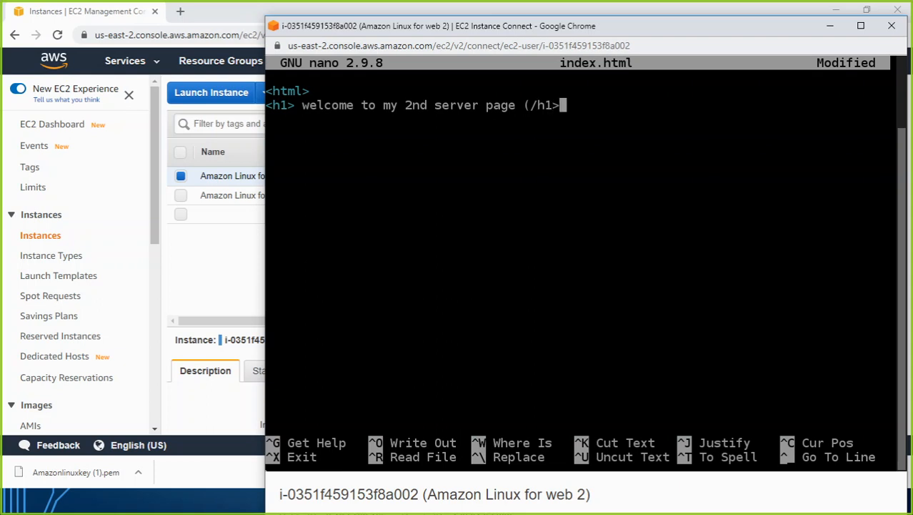
# - Correct the heading's closing tag to </h1> and end the page with </html> on a new line
pyautogui.press('Left')
pyautogui.press('Left')
pyautogui.press('Left')
pyautogui.press('Left')
pyautogui.press('BackSpace')
pyautogui.write('<')
pyautogui.press('Right')
pyautogui.press('Right')
pyautogui.press('Right')
pyautogui.press('Right')
pyautogui.press('Return')
pyautogui.write('</h')
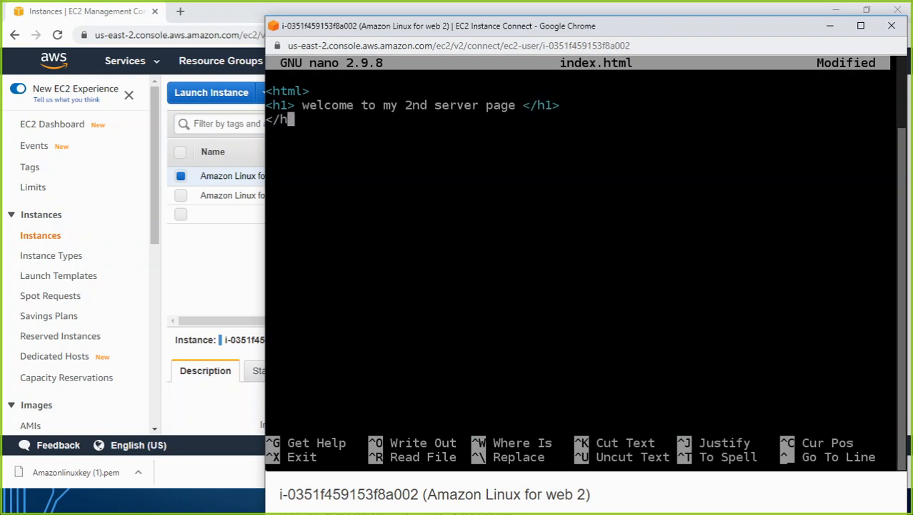
pyautogui.write('tml>')
# - Save the page as index.html and exit nano to the shell prompt
pyautogui.hotkey('ctrl', 'o')
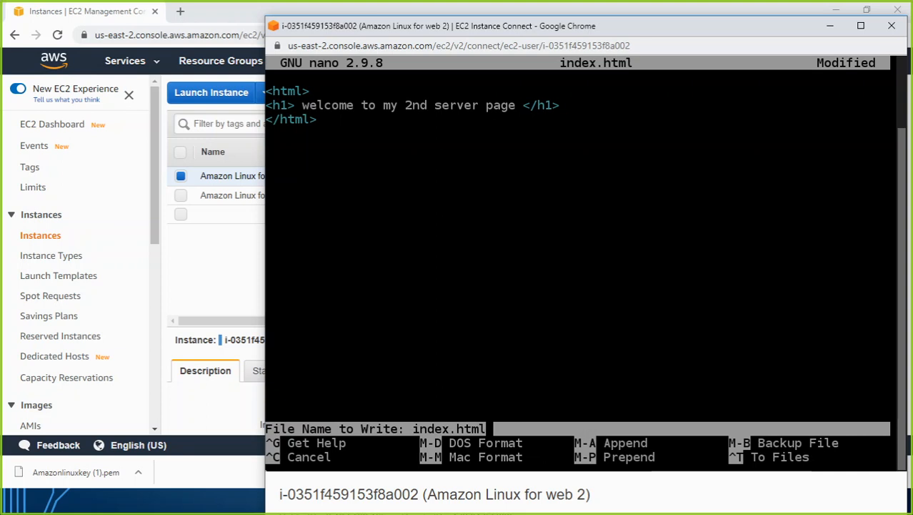
pyautogui.press('Return')
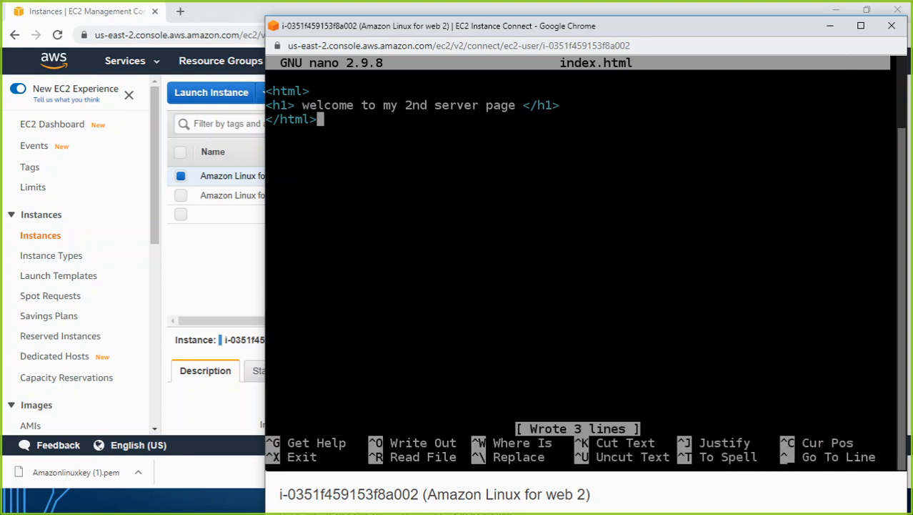
pyautogui.hotkey('ctrl', 'x')
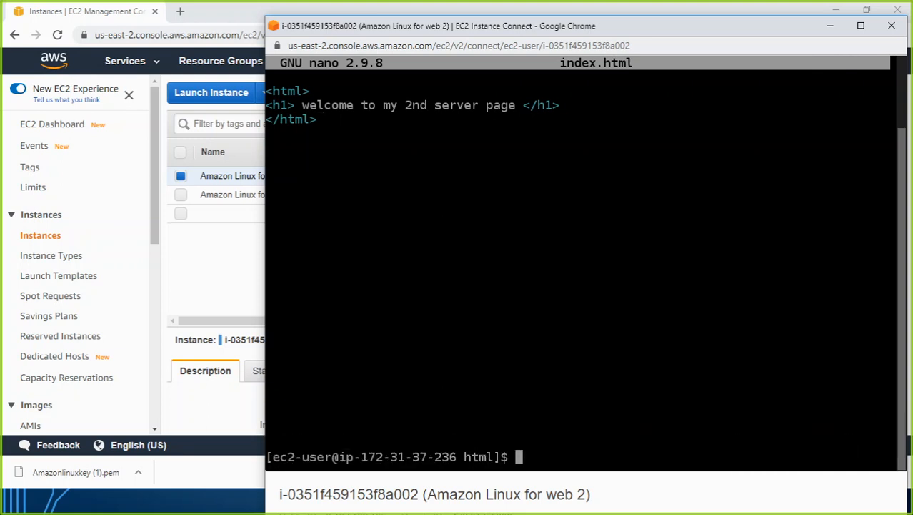
pyautogui.press('Return')
pyautogui.press('Return')
pyautogui.press('Return')
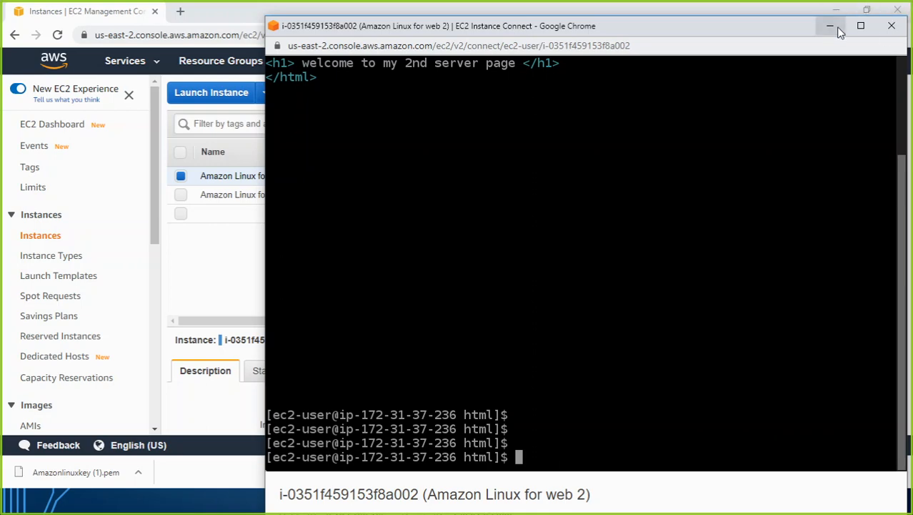
# - Return to the EC2 instances list and rename the first web instance "Amazon Linux for web 1"
pyautogui.click(840, 31)
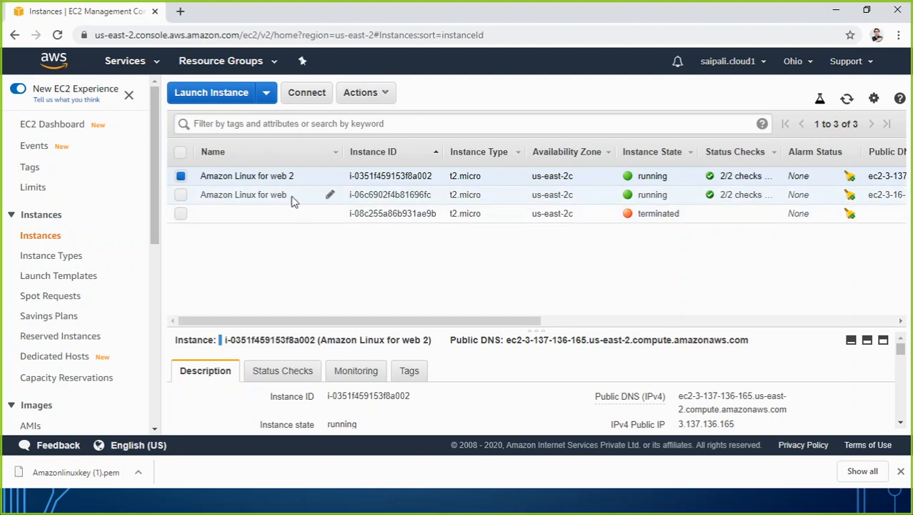
pyautogui.click(330, 197)
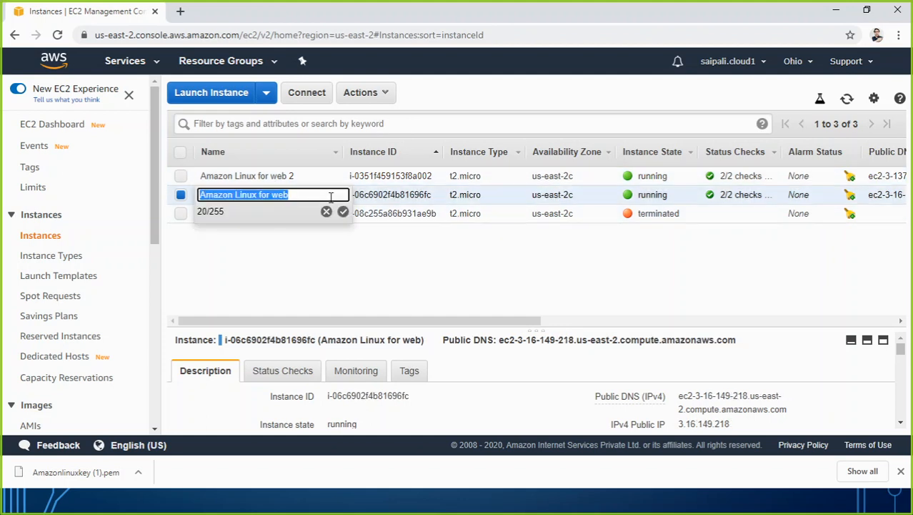
pyautogui.click(312, 199)
pyautogui.write('1')
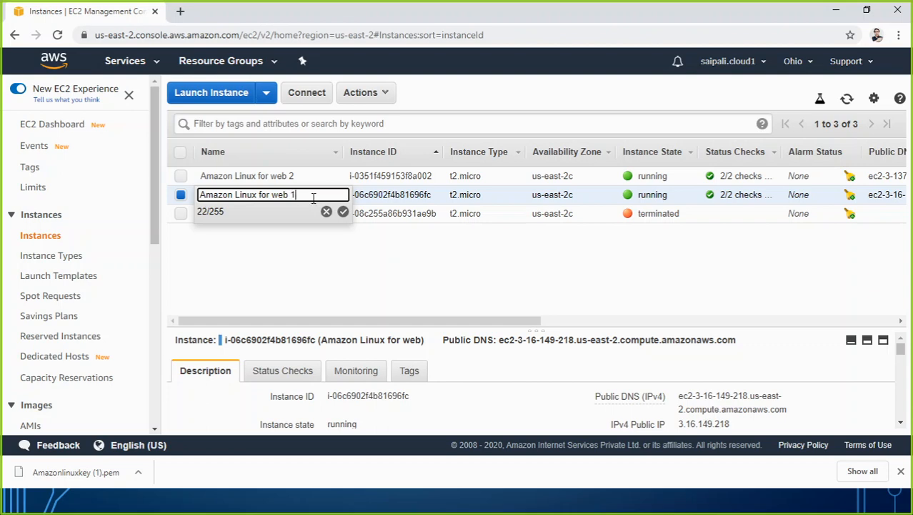
pyautogui.click(343, 211)
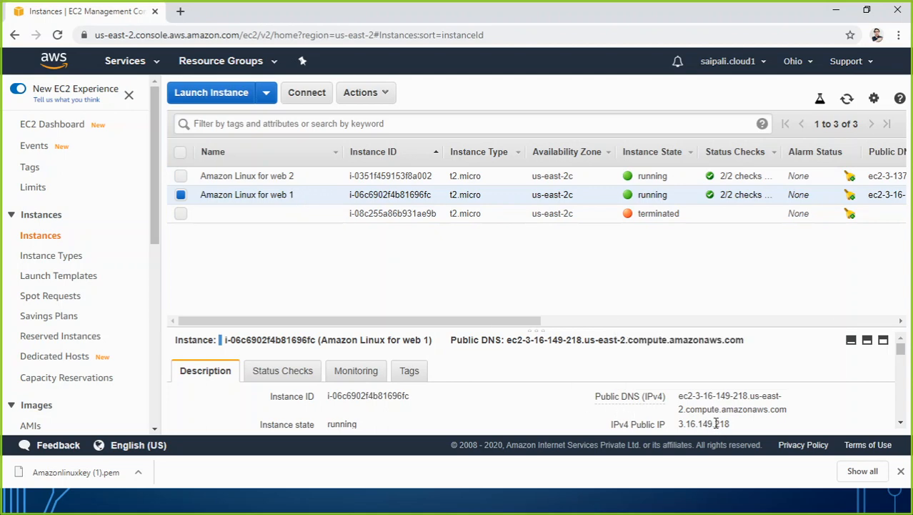
# - Copy the public IP of Amazon Linux for web 1 and load it in a new browser tab
pyautogui.click(742, 426)
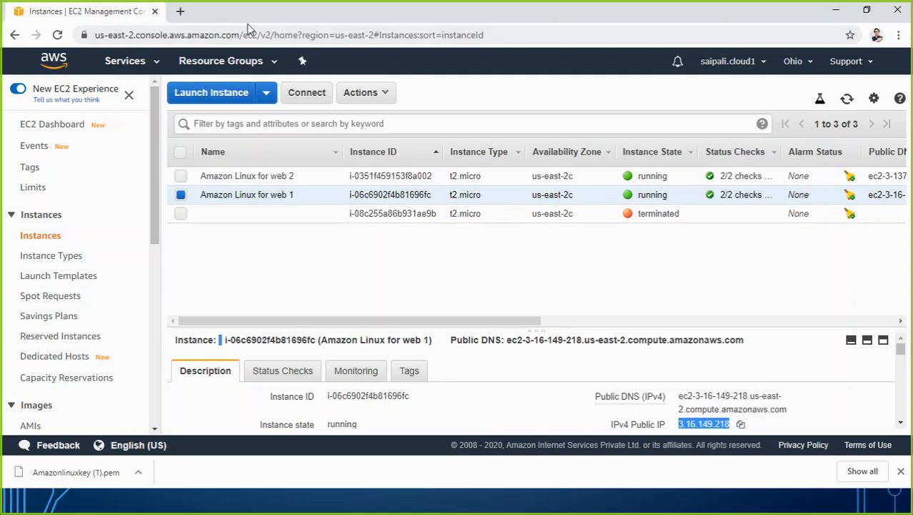
pyautogui.click(181, 12)
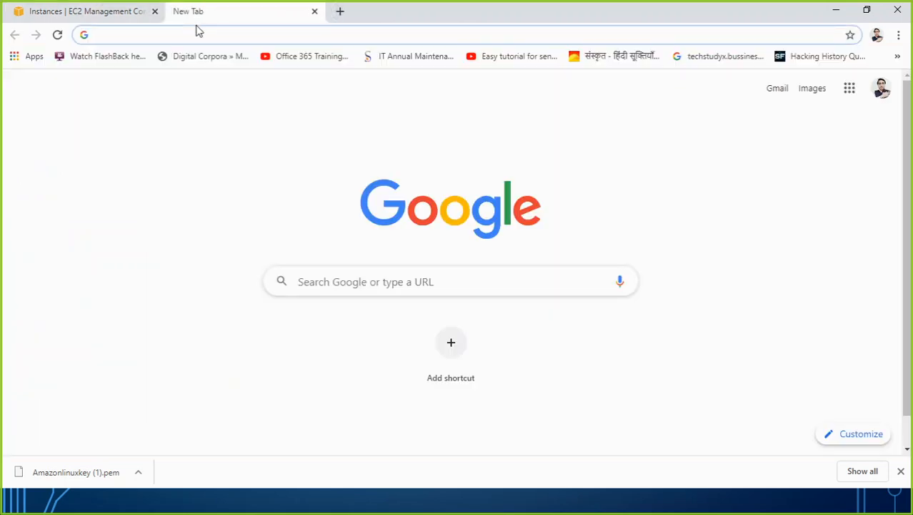
pyautogui.hotkey('ctrl', 'v')
pyautogui.press('Return')
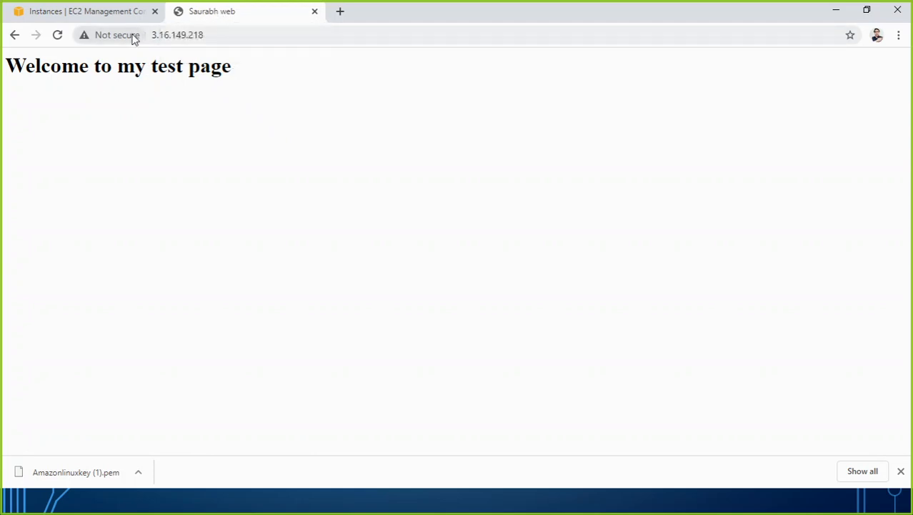
# - Load the public IP of Amazon Linux for web 2 in another tab and compare its page with the first server's page
pyautogui.click(101, 12)
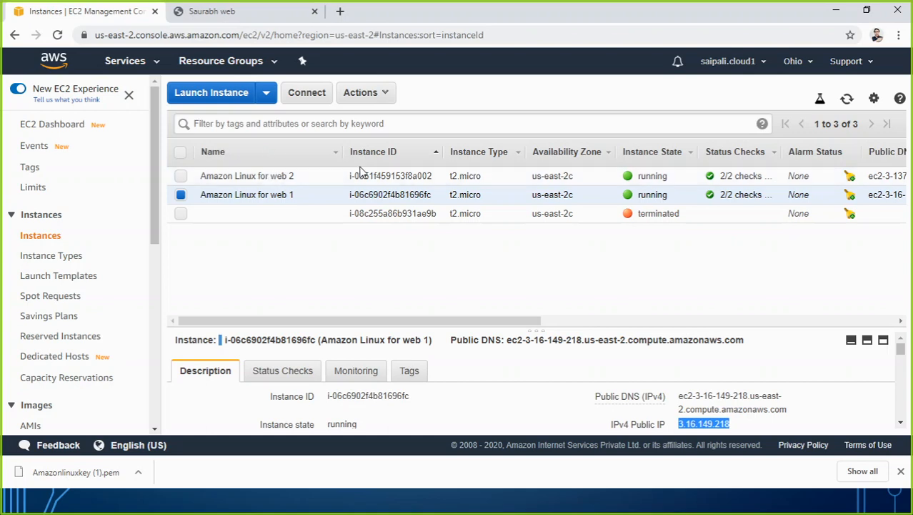
pyautogui.click(408, 178)
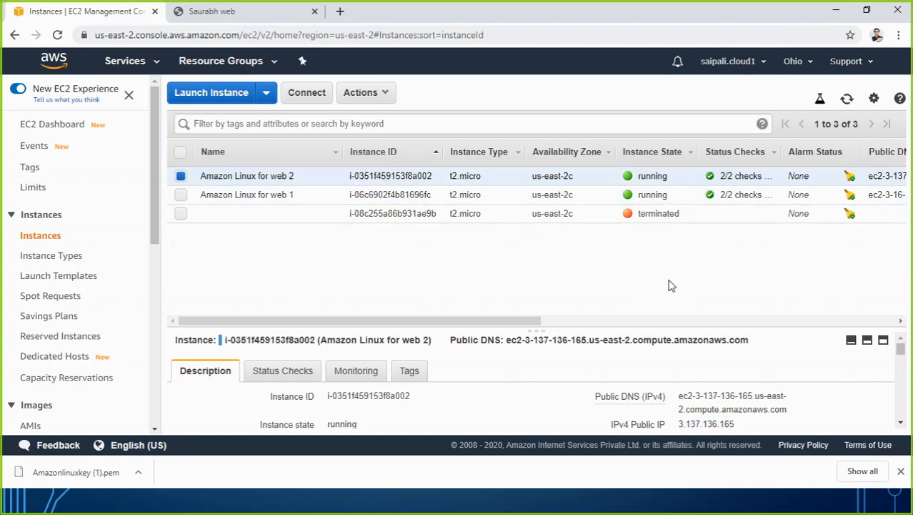
pyautogui.click(744, 424)
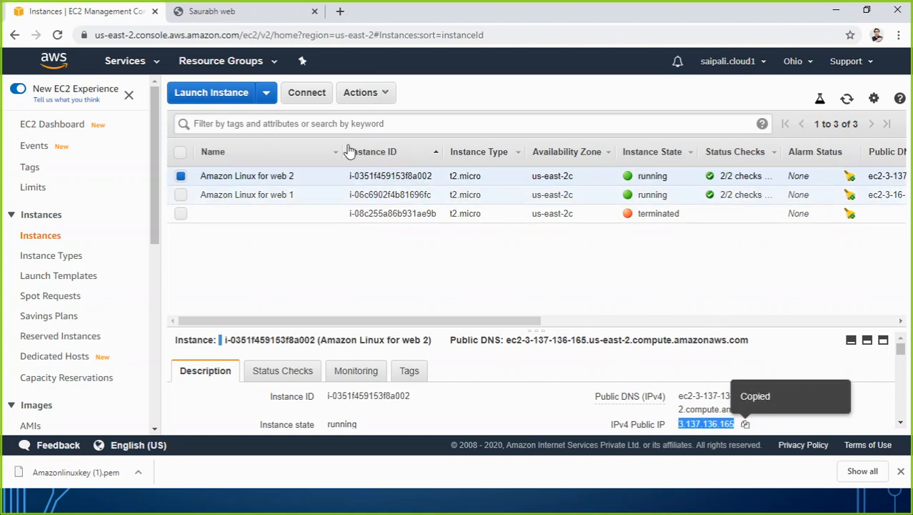
pyautogui.click(339, 12)
pyautogui.click(324, 36)
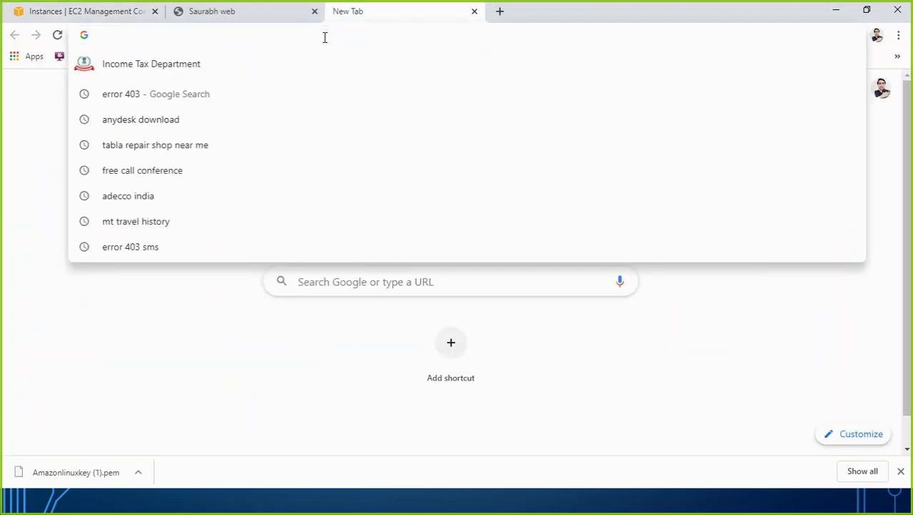
pyautogui.hotkey('ctrl', 'v')
pyautogui.press('Return')
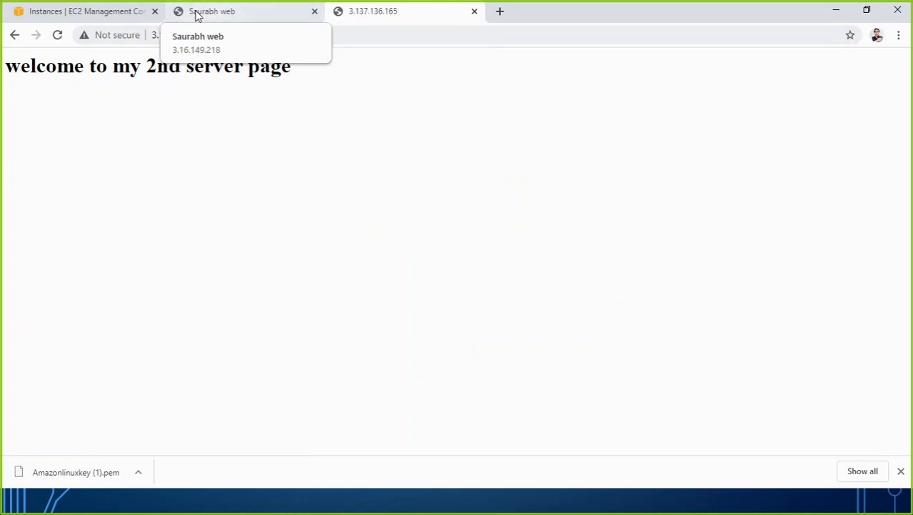
pyautogui.click(118, 16)
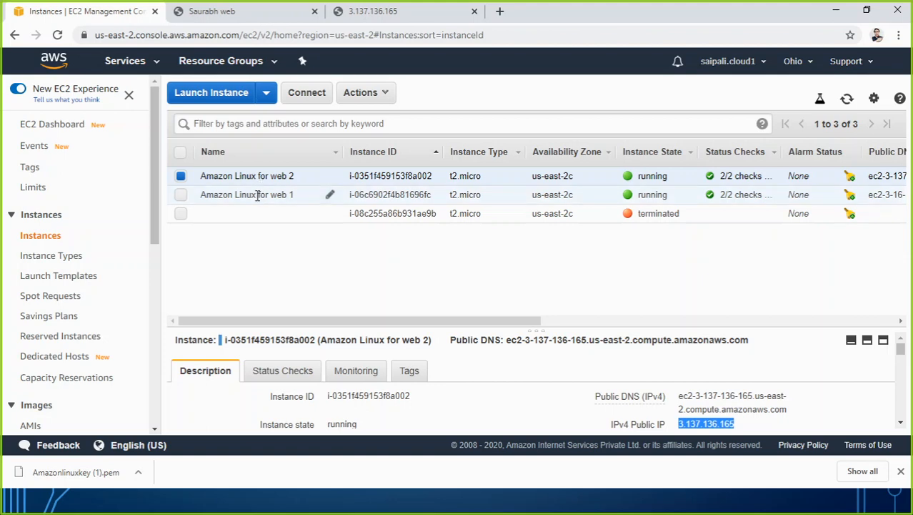
pyautogui.click(233, 16)
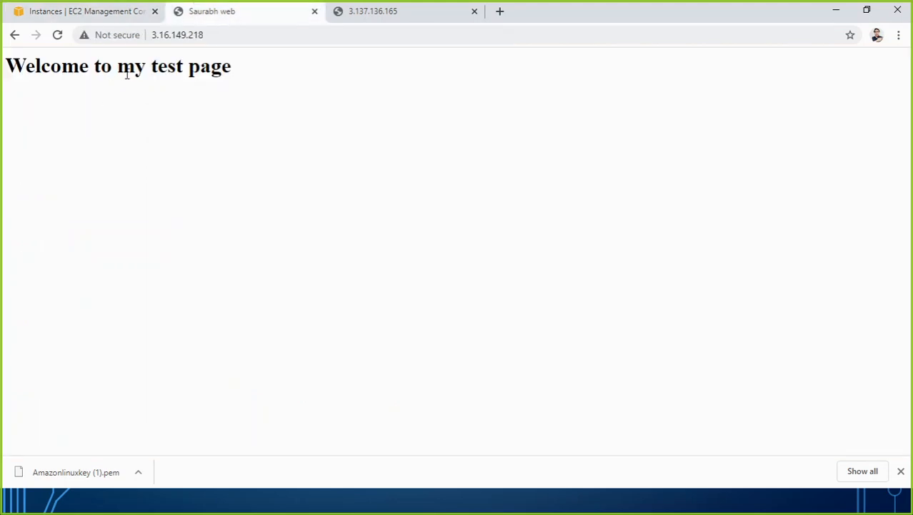
pyautogui.click(361, 13)
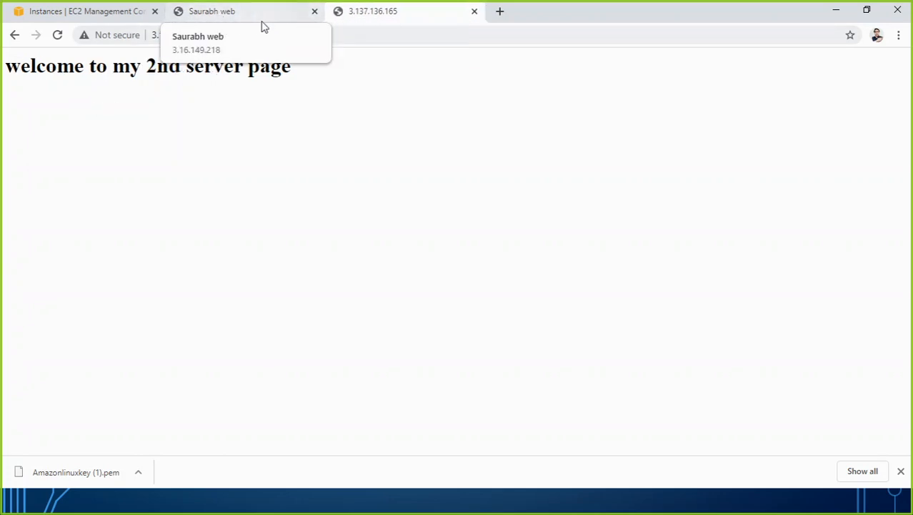
# - Open the existing web target group from the EC2 console and bring up its registered targets
pyautogui.click(106, 14)
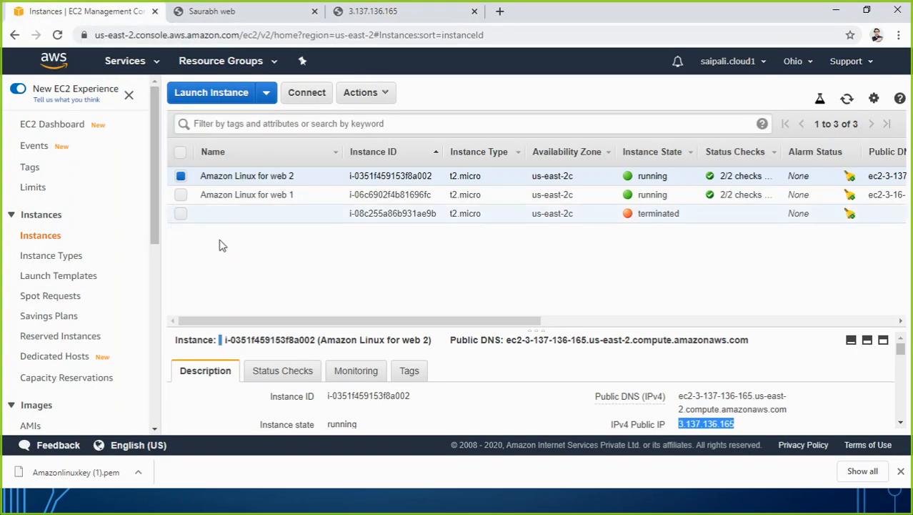
pyautogui.click(170, 257)
pyautogui.moveTo(155, 237); pyautogui.dragTo(160, 382)
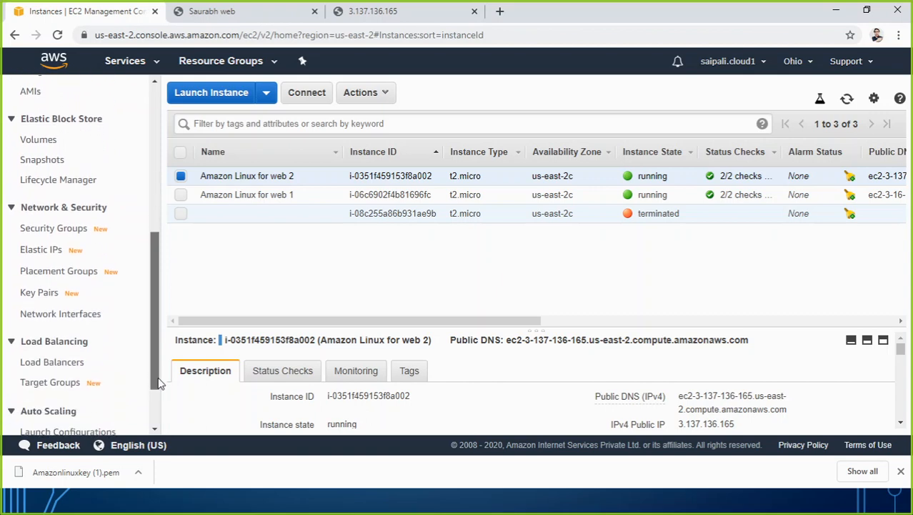
pyautogui.click(66, 382)
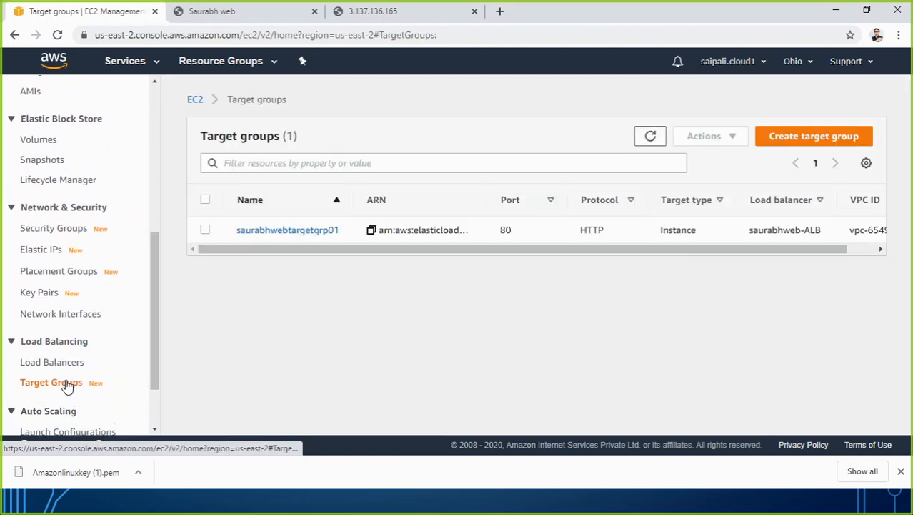
pyautogui.click(278, 231)
pyautogui.scroll(-1, 469, 290)
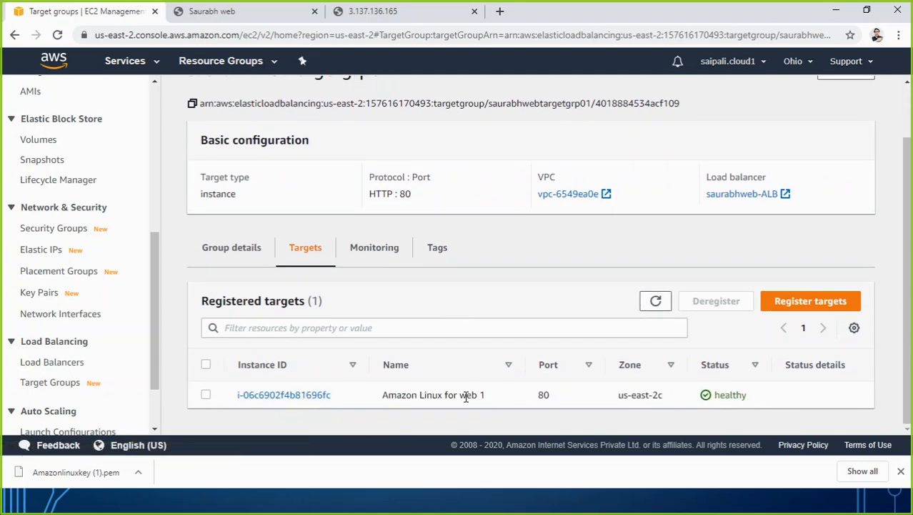
# - Copy the DNS name of the web application load balancer from the EC2 console and load it in a new browser tab
pyautogui.click(49, 363)
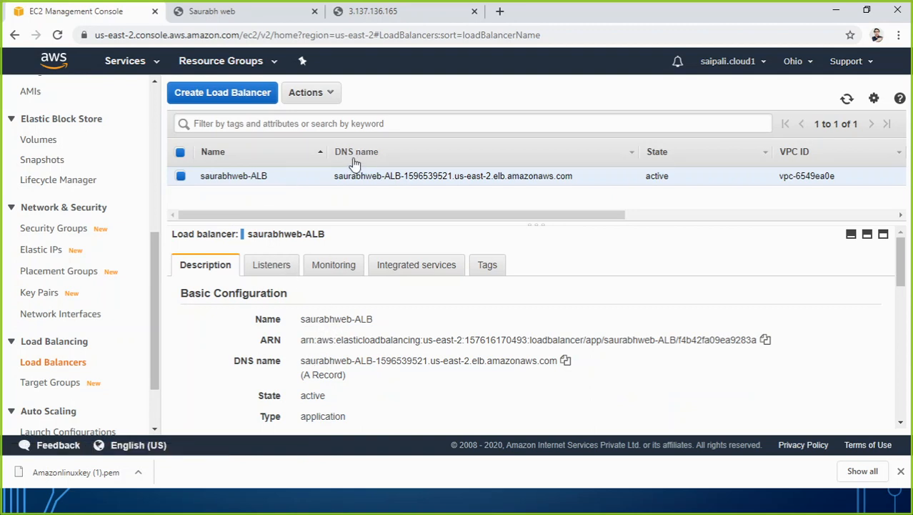
pyautogui.moveTo(336, 176); pyautogui.dragTo(584, 185)
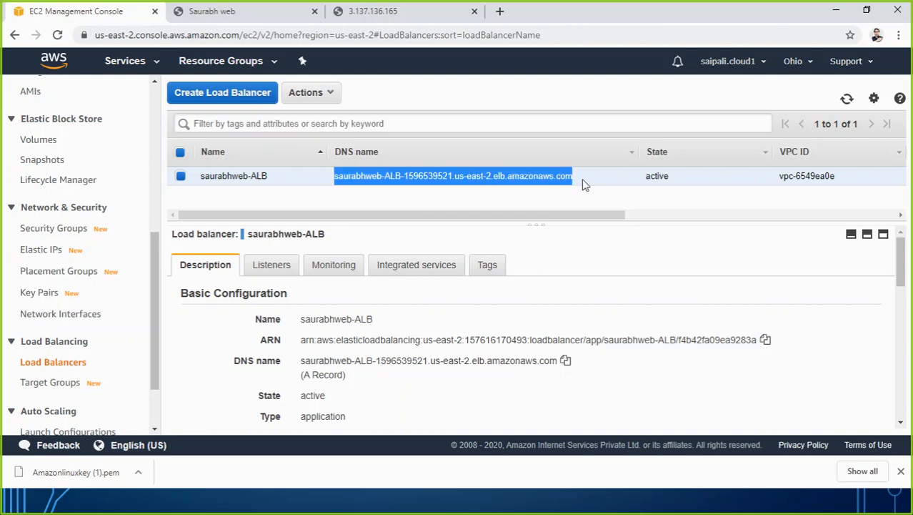
pyautogui.click(500, 12)
pyautogui.hotkey('ctrl', 'v')
pyautogui.press('Return')
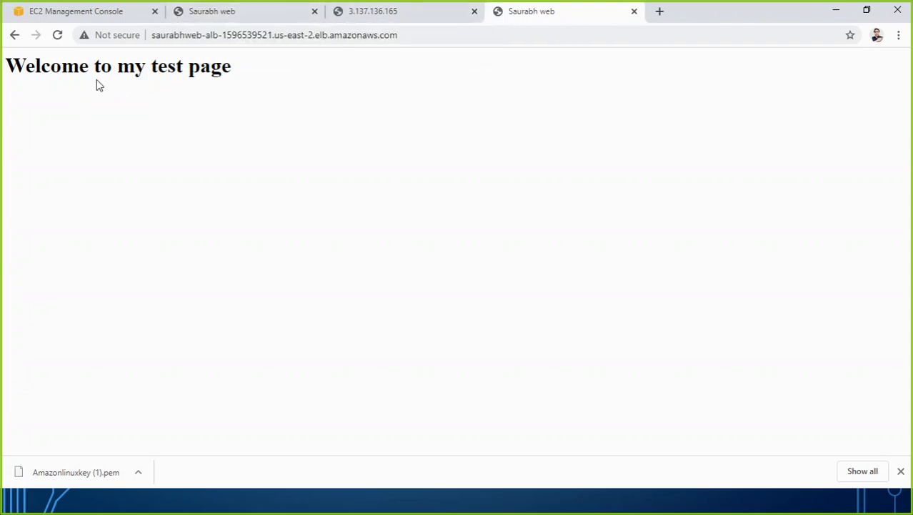
# - Reload the load balancer's page several times to check which server's content it serves with one registered target
pyautogui.click(59, 37)
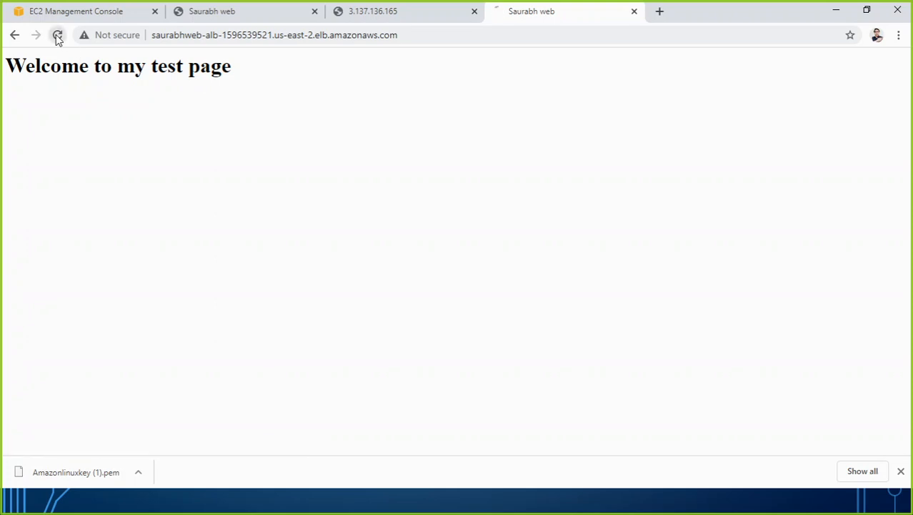
pyautogui.click(59, 37)
pyautogui.click(58, 38)
pyautogui.click(59, 37)
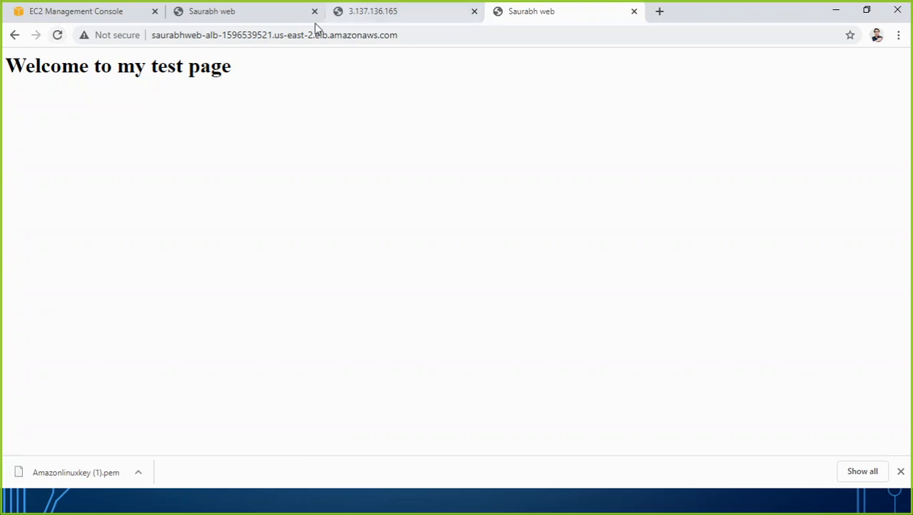
# - Register the Amazon Linux for web 2 instance on port 80 in the existing web target group from the EC2 console
pyautogui.click(119, 11)
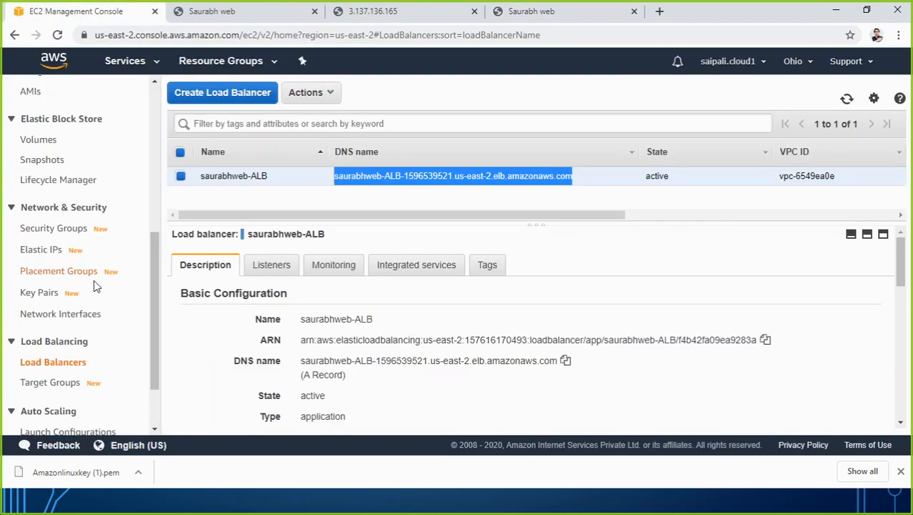
pyautogui.click(57, 383)
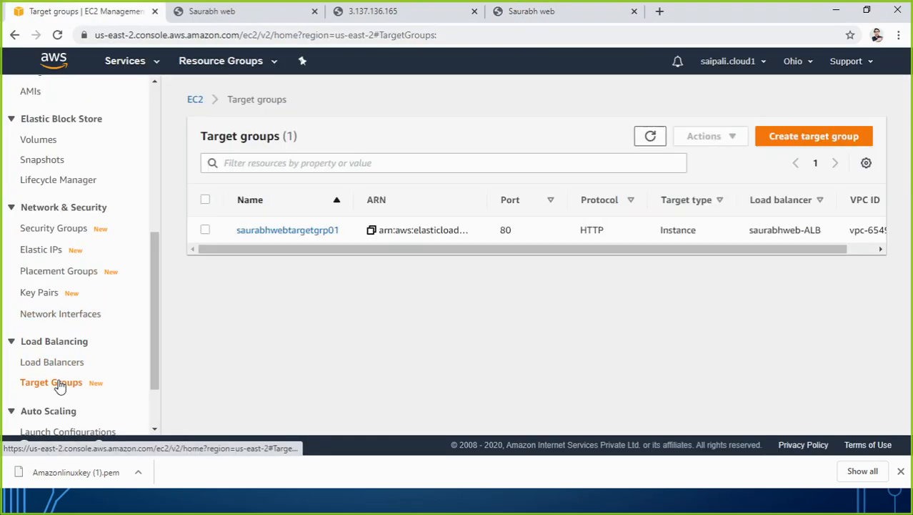
pyautogui.click(283, 231)
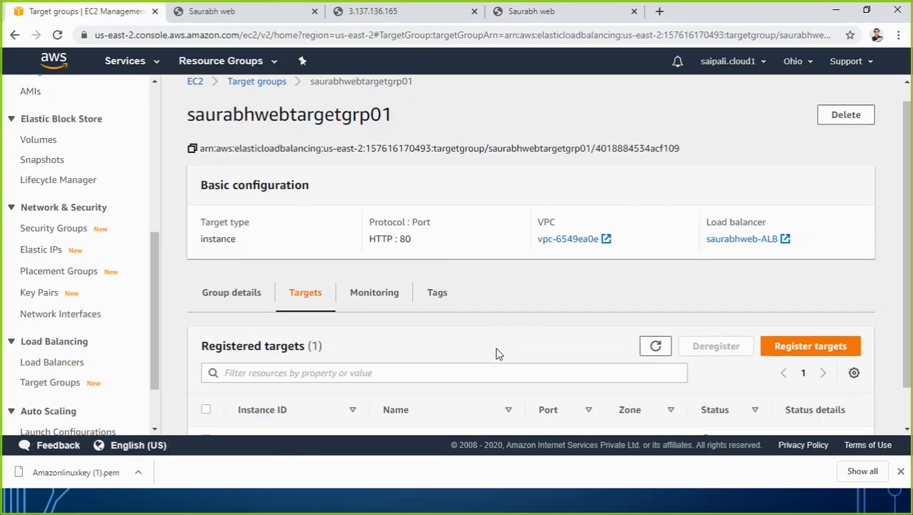
pyautogui.scroll(-1, 495, 351)
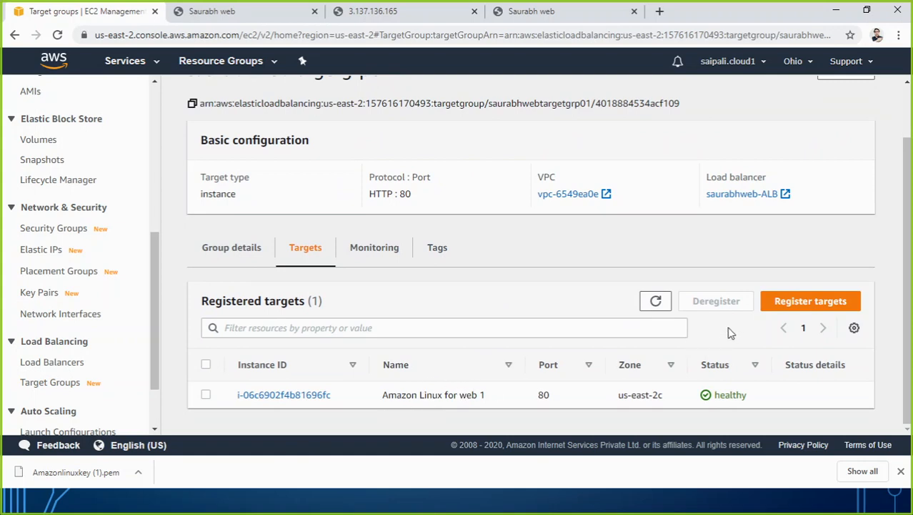
pyautogui.click(771, 306)
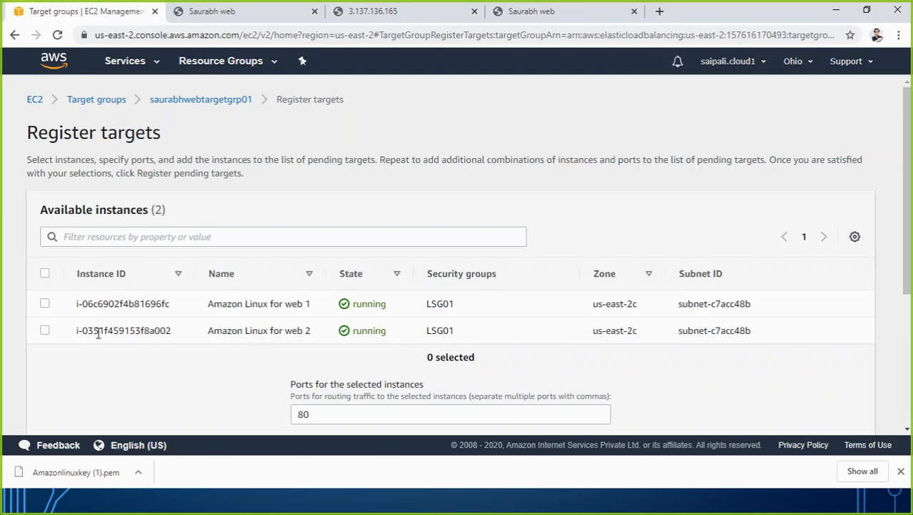
pyautogui.click(44, 331)
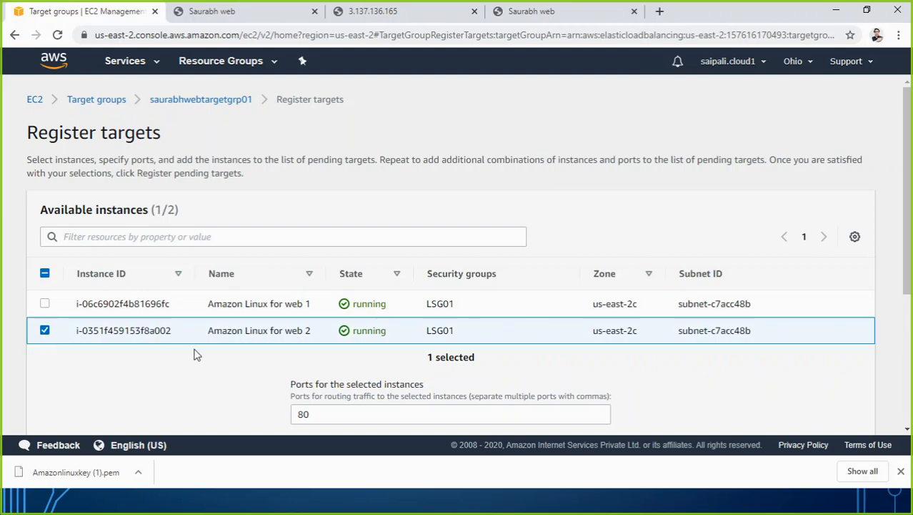
pyautogui.scroll(-3, 437, 346)
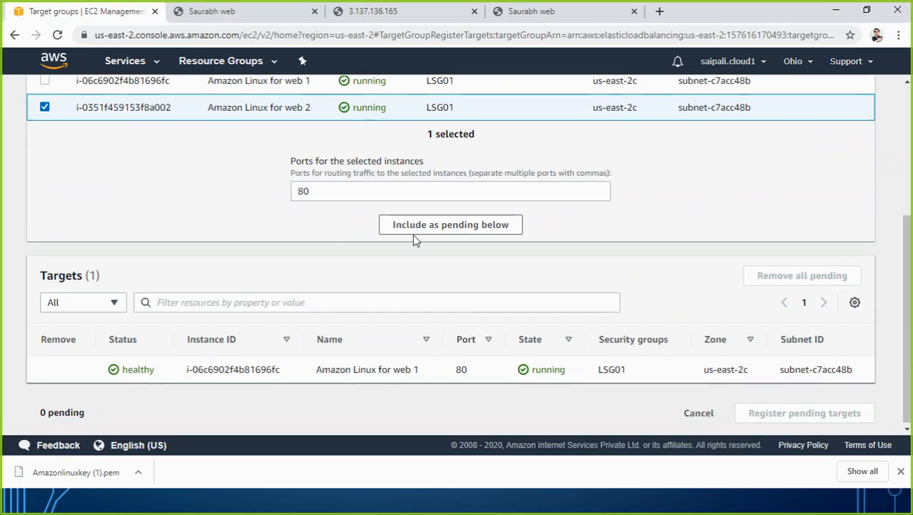
pyautogui.click(424, 230)
pyautogui.scroll(-2, 536, 343)
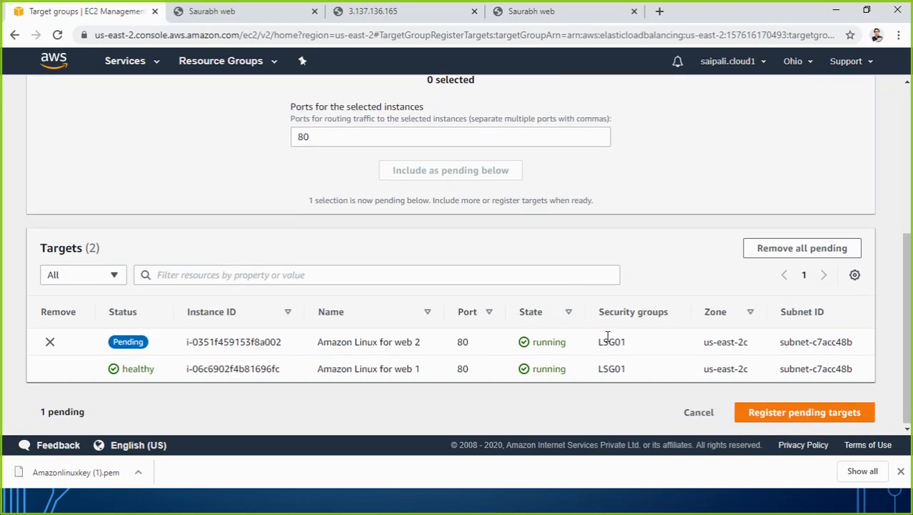
pyautogui.click(770, 413)
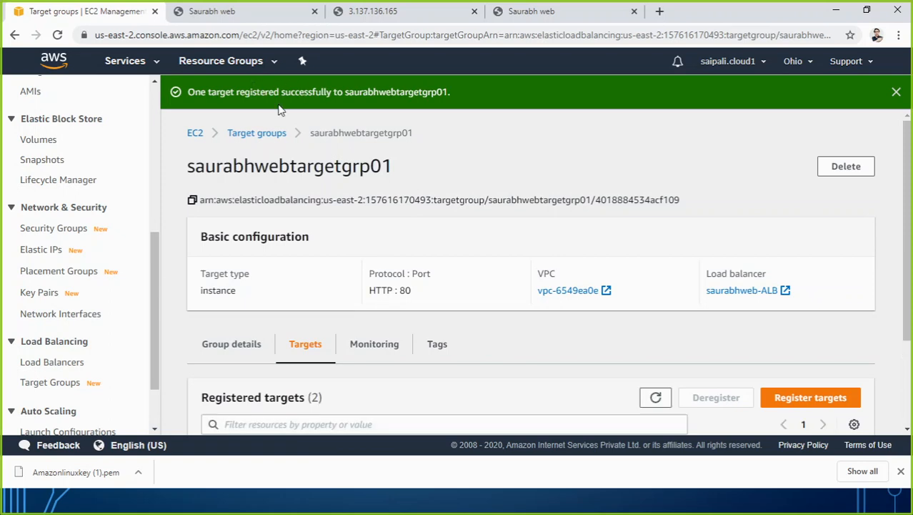
# - Refresh the target group page and check the health status of both registered targets
pyautogui.scroll(-2, 371, 290)
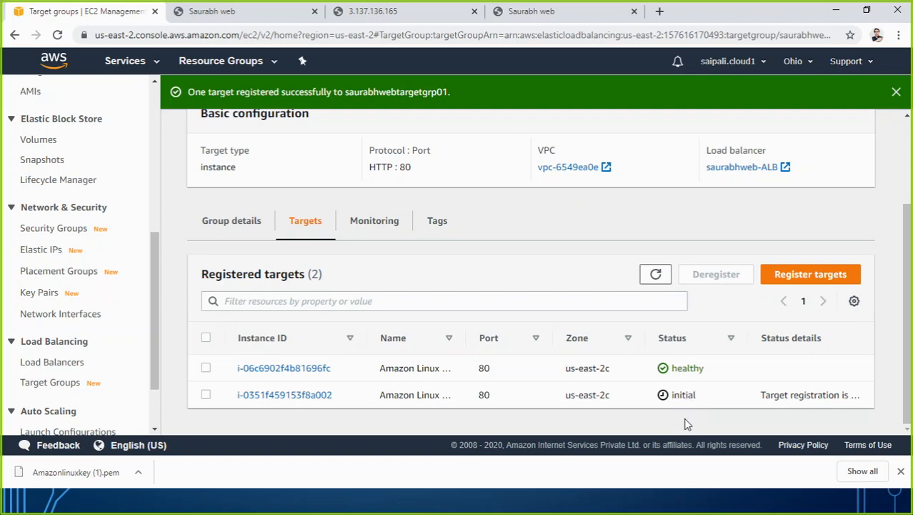
pyautogui.click(57, 34)
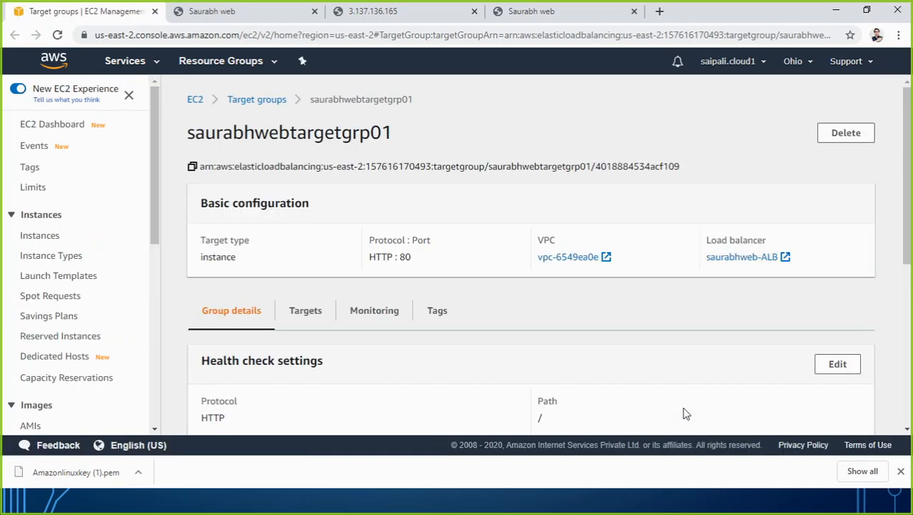
pyautogui.click(312, 312)
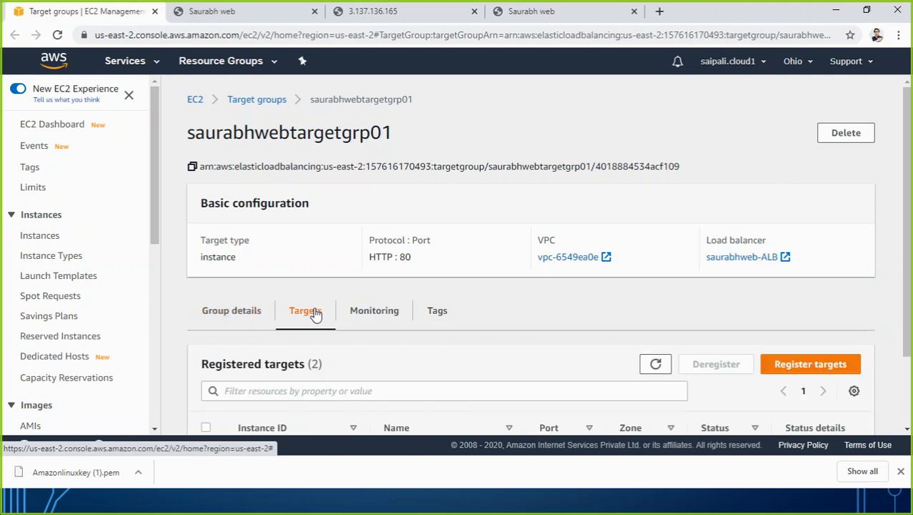
pyautogui.scroll(-2, 458, 315)
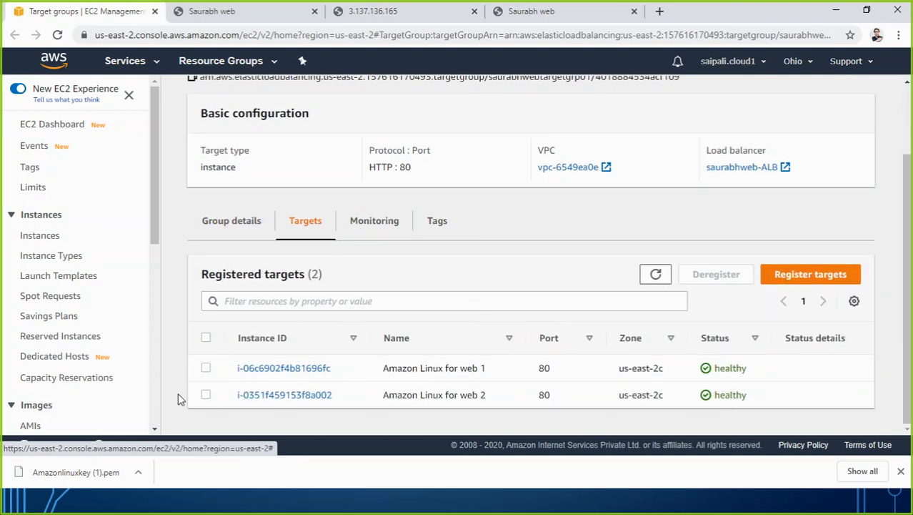
# - Switch to Paint and pencil in the traffic flow from a client through the ALB and target group to Amazon Linux 1 and 2, marking both servers
pyautogui.click(502, 16)
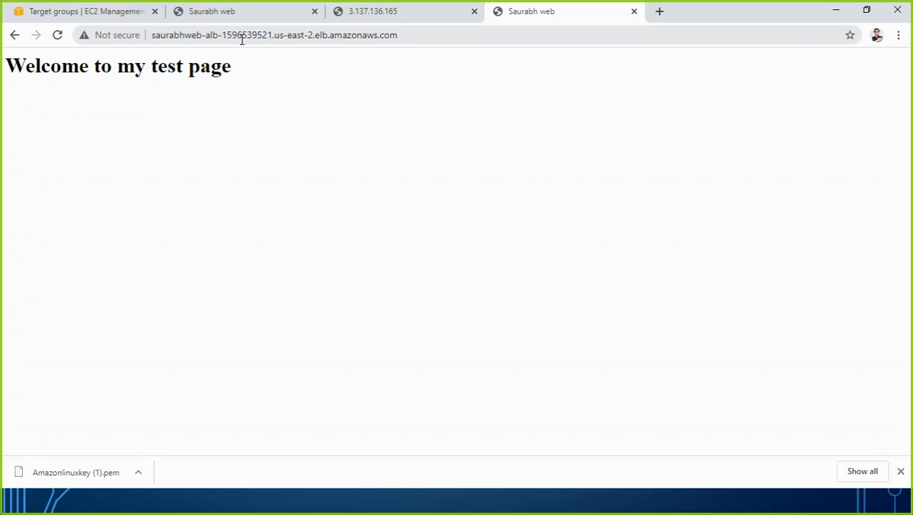
pyautogui.hotkey('alt', 'Tab')
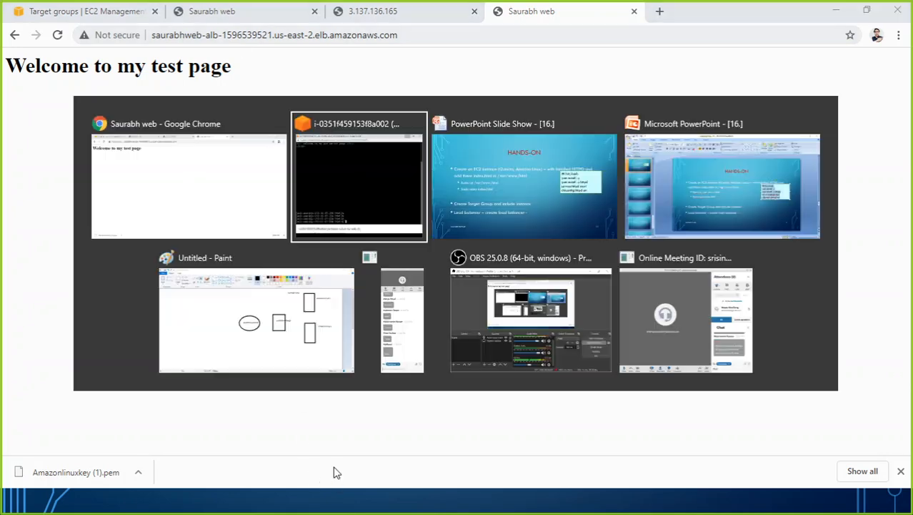
pyautogui.hotkey('alt', 'Tab')
pyautogui.hotkey('alt', 'Tab')
pyautogui.hotkey('alt', 'Tab')
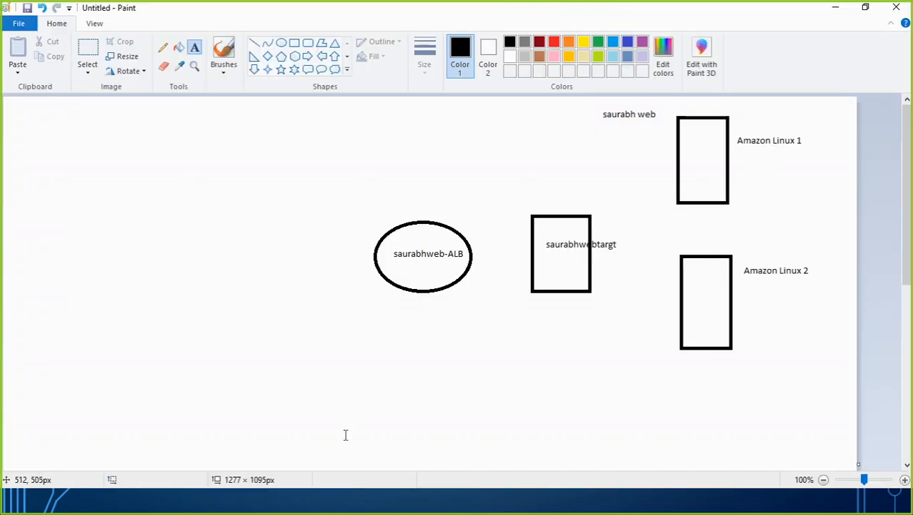
pyautogui.click(163, 47)
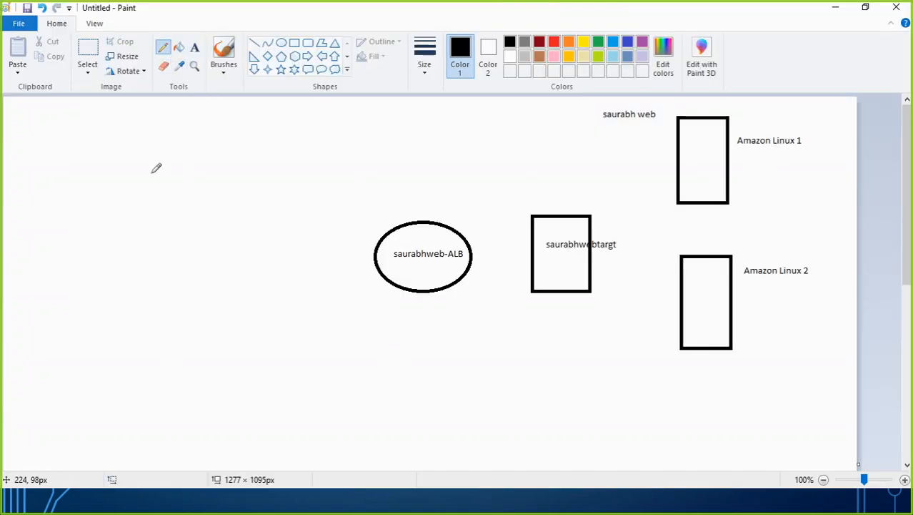
pyautogui.moveTo(119, 326)
pyautogui.mouseDown()
pyautogui.moveTo(265, 260)
pyautogui.moveTo(364, 252)
pyautogui.moveTo(349, 247)
pyautogui.moveTo(357, 264)
pyautogui.mouseUp()
pyautogui.moveTo(473, 253)
pyautogui.mouseDown()
pyautogui.moveTo(543, 251)
pyautogui.moveTo(684, 169)
pyautogui.moveTo(675, 179)
pyautogui.mouseUp()
pyautogui.moveTo(599, 252)
pyautogui.mouseDown()
pyautogui.moveTo(681, 293)
pyautogui.moveTo(665, 291)
pyautogui.moveTo(652, 306)
pyautogui.mouseUp()
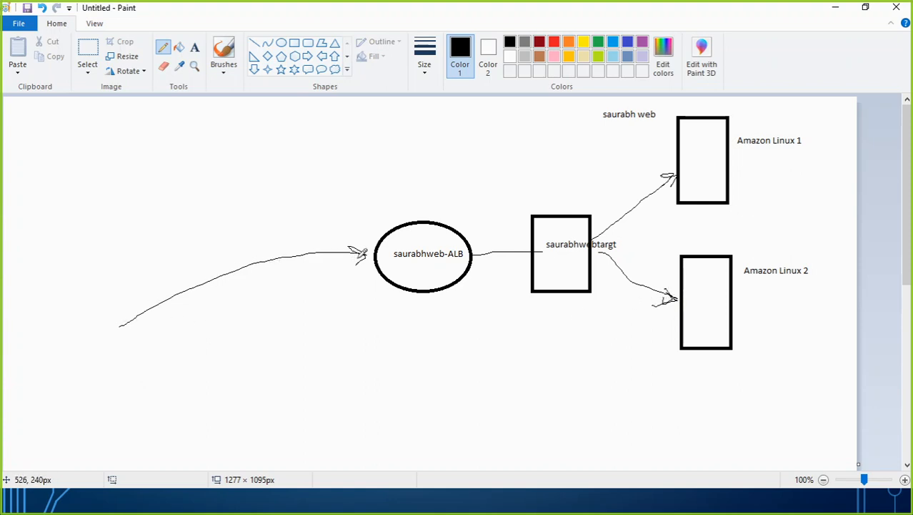
pyautogui.moveTo(704, 143); pyautogui.dragTo(707, 159)
pyautogui.moveTo(709, 280)
pyautogui.mouseDown()
pyautogui.moveTo(696, 310)
pyautogui.moveTo(726, 314)
pyautogui.mouseUp()
# - Switch back to Chrome and reload the load balancer's page repeatedly to check how requests are distributed between the two servers
pyautogui.hotkey('alt', 'Tab')
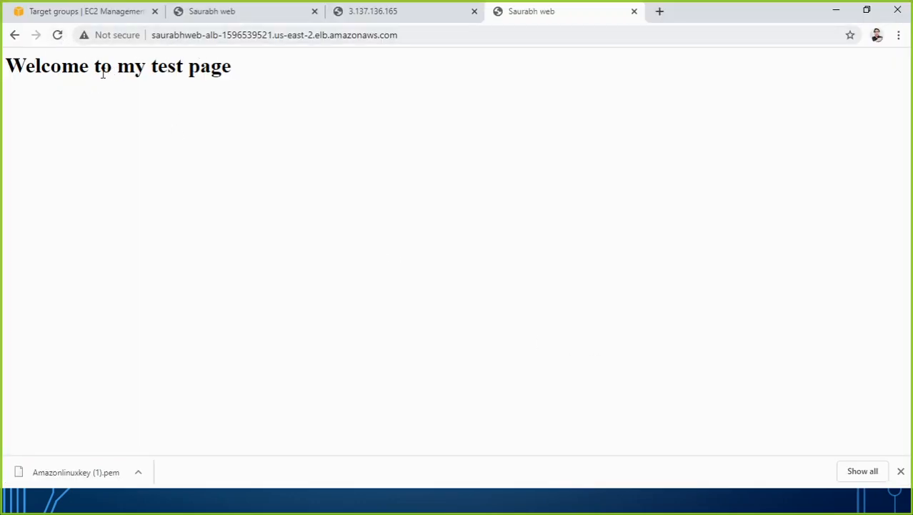
pyautogui.click(58, 35)
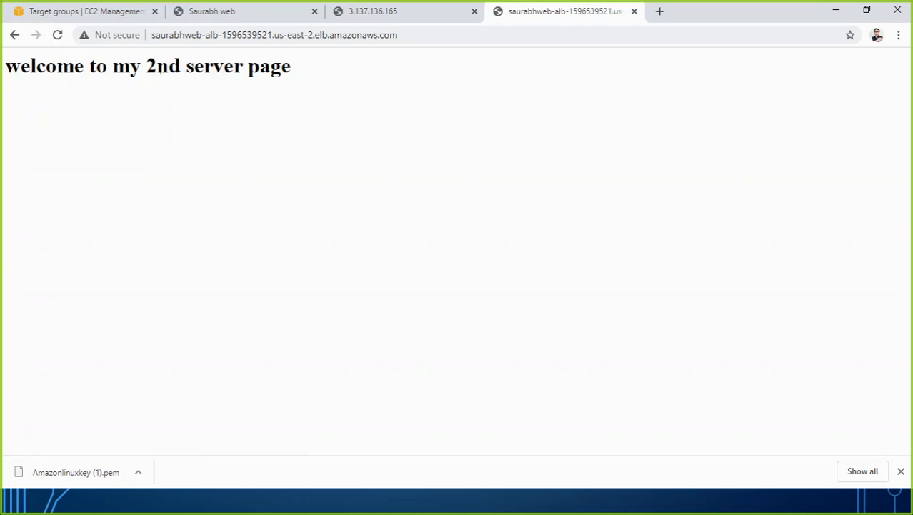
pyautogui.click(57, 35)
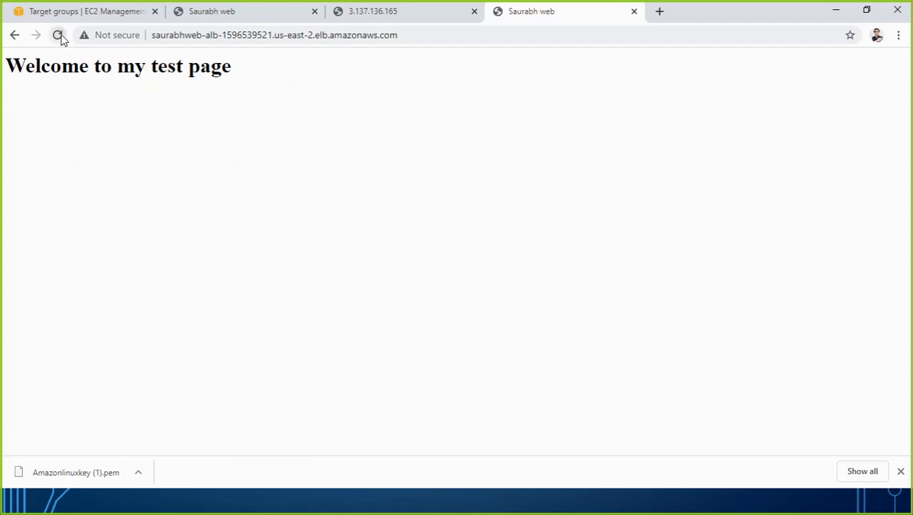
pyautogui.click(59, 36)
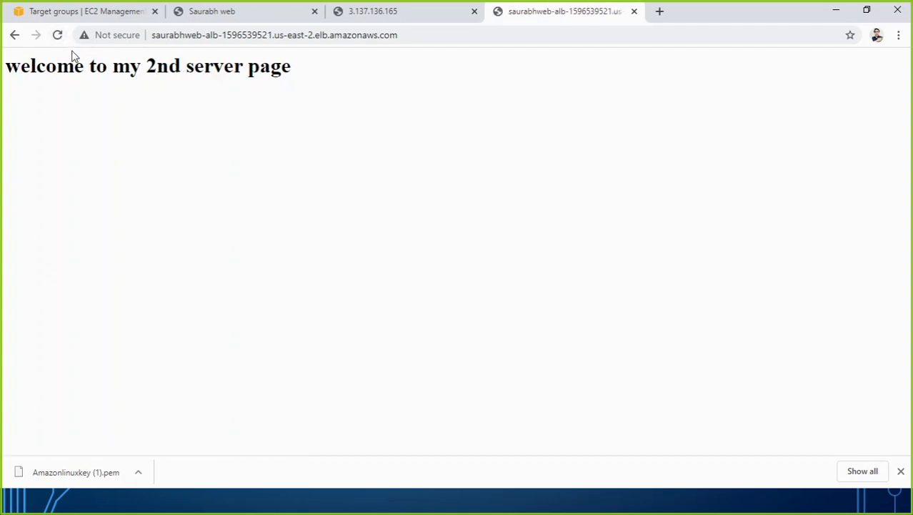
pyautogui.click(58, 35)
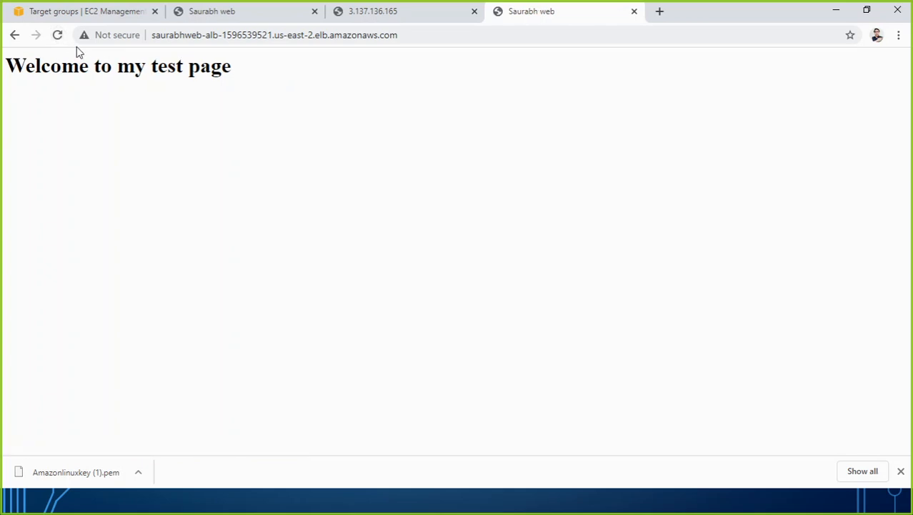
pyautogui.click(58, 35)
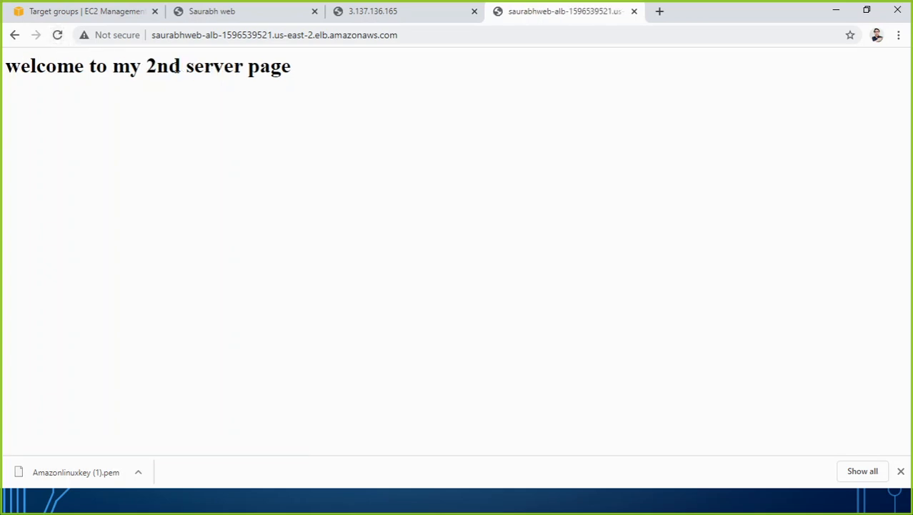
# - Highlight the load balancer's address and reload each web server's own public IP page for comparison
pyautogui.moveTo(152, 34); pyautogui.dragTo(418, 34)
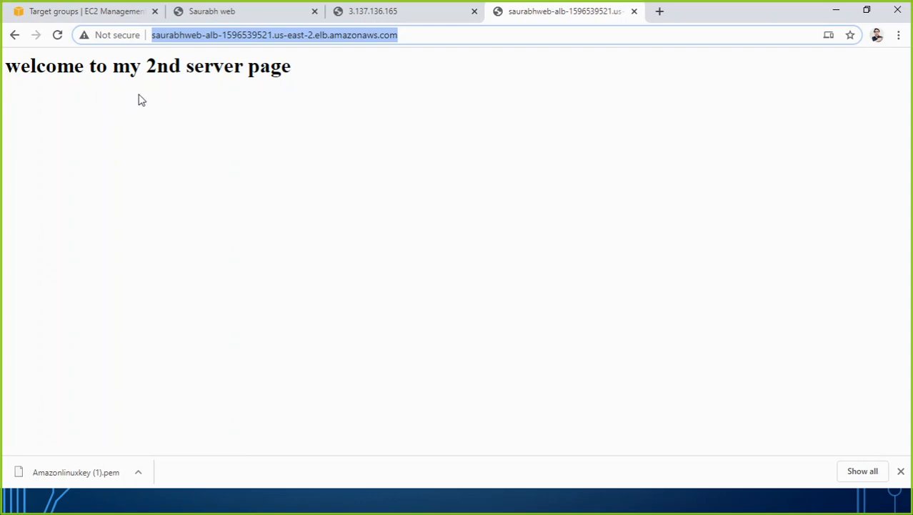
pyautogui.click(379, 14)
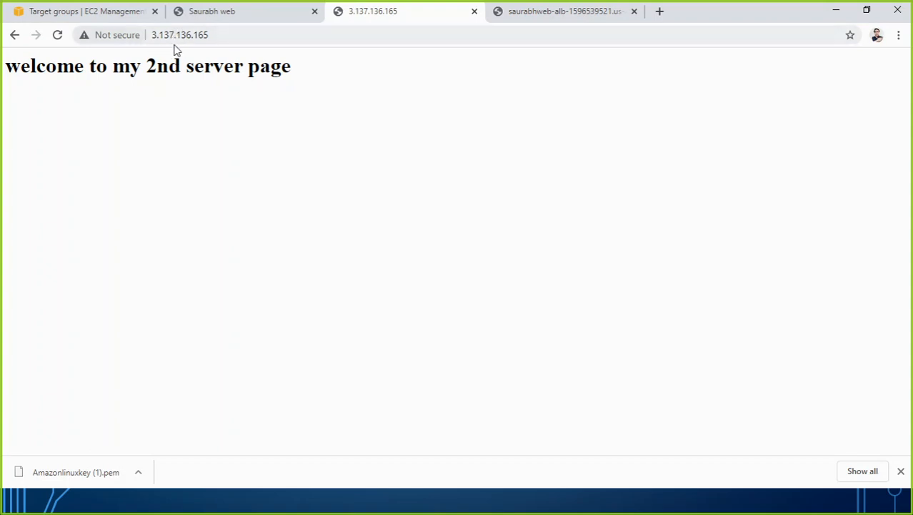
pyautogui.click(65, 41)
pyautogui.click(191, 15)
pyautogui.click(65, 41)
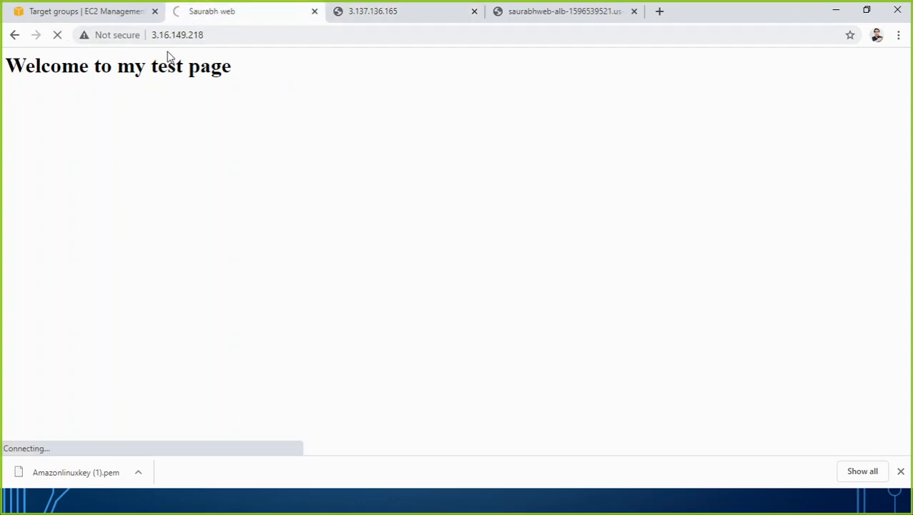
# - Return to the load balancer's page and reload it twice to compare its responses with the individual server pages
pyautogui.click(535, 12)
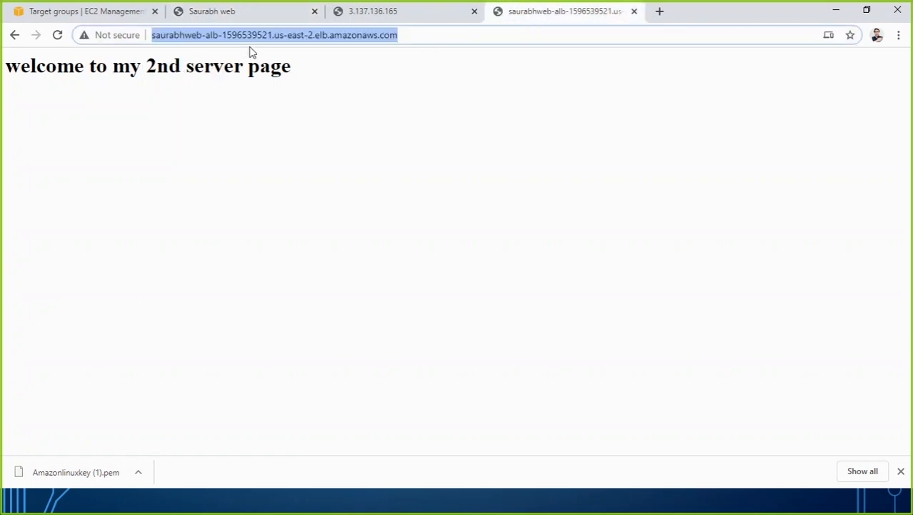
pyautogui.click(57, 36)
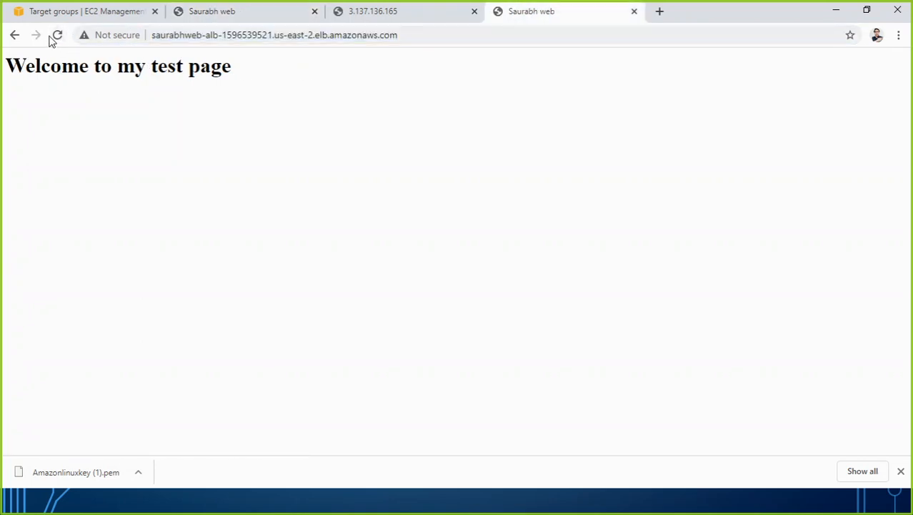
pyautogui.click(57, 36)
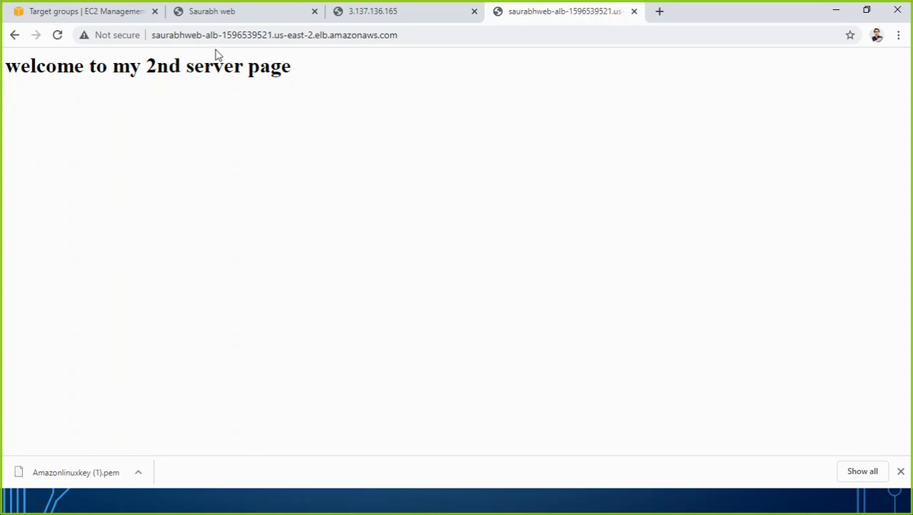
# - Reload the load balancer's page twice to see which server responds, and return to the target group's registered targets
pyautogui.click(58, 35)
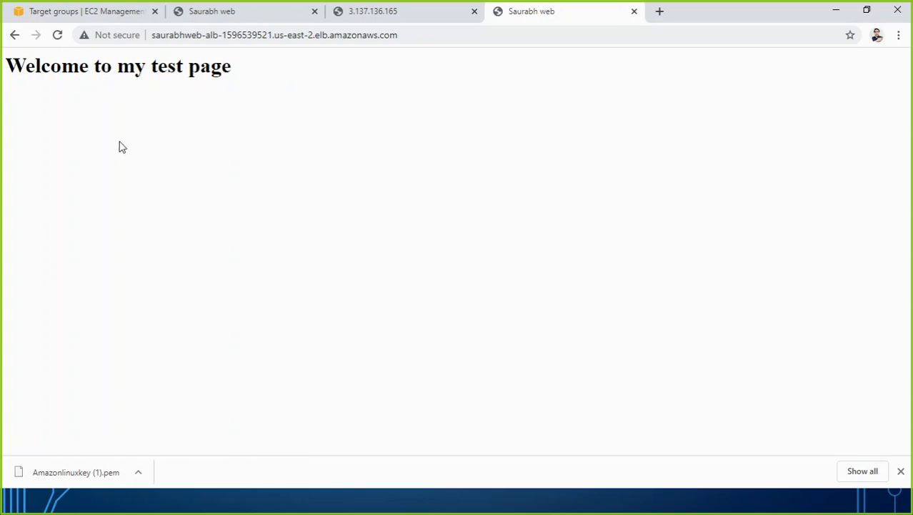
pyautogui.click(61, 41)
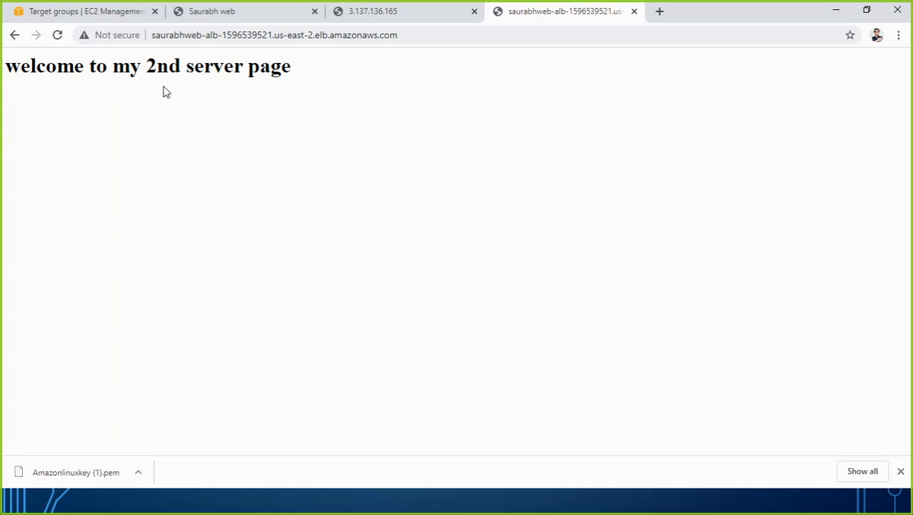
pyautogui.click(99, 15)
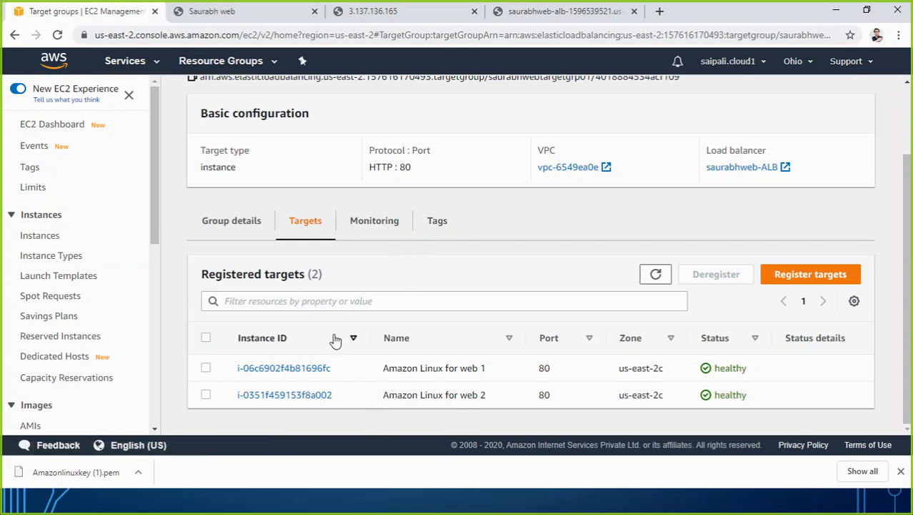
# - Switch to the EC2 Instance Connect window of Amazon Linux for web 2, retry its connection and close it, returning to the EC2 console in Chrome
pyautogui.hotkey('alt', 'Tab')
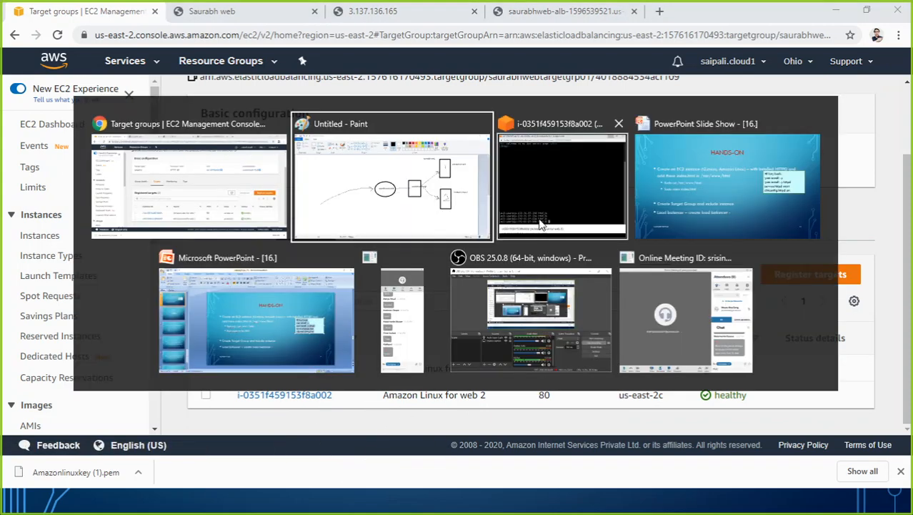
pyautogui.hotkey('alt', 'Tab')
pyautogui.hotkey('alt', 'Tab')
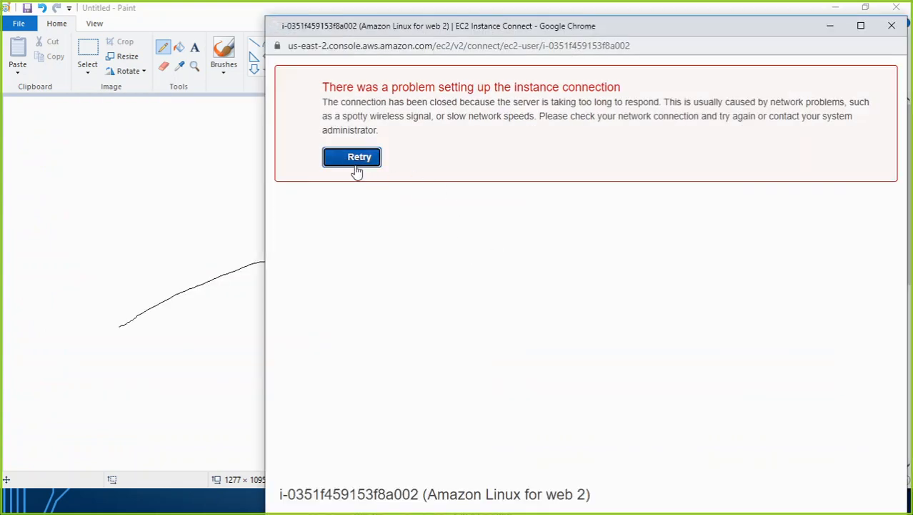
pyautogui.click(352, 163)
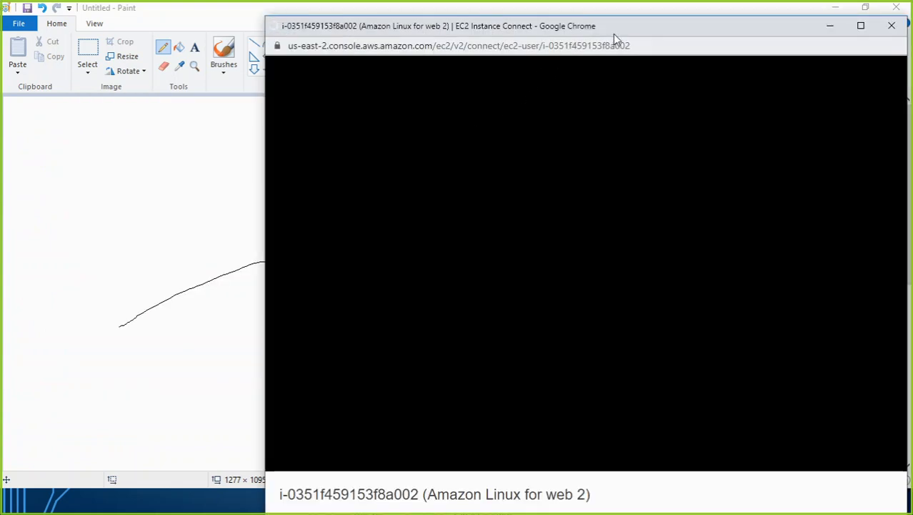
pyautogui.moveTo(663, 26); pyautogui.dragTo(570, 29)
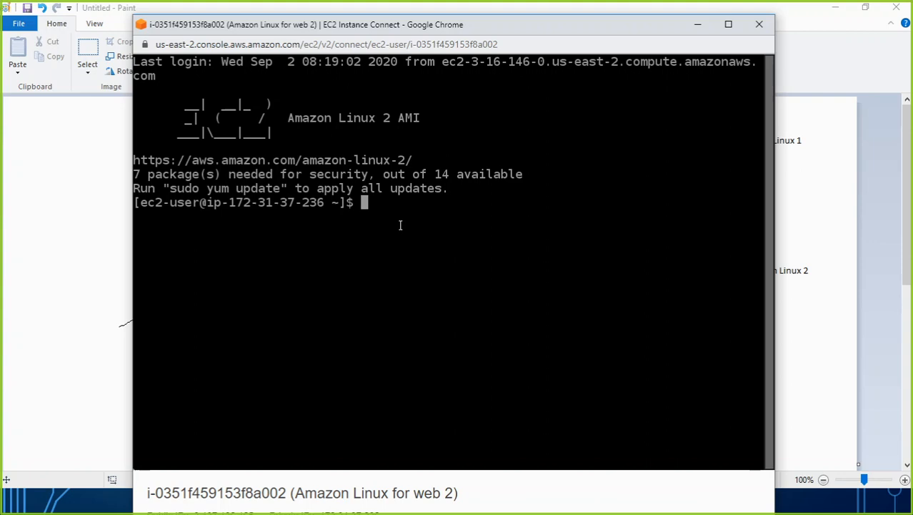
pyautogui.click(759, 24)
pyautogui.hotkey('alt', 'Tab')
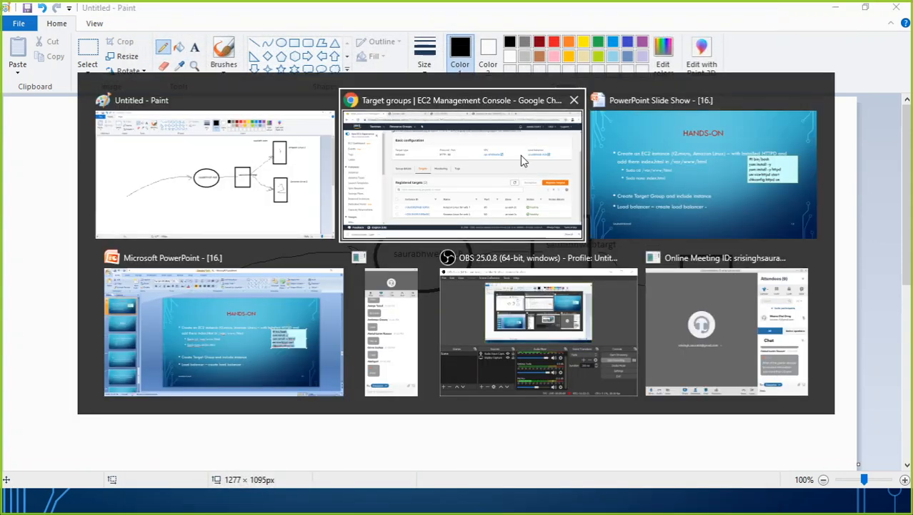
pyautogui.click(456, 165)
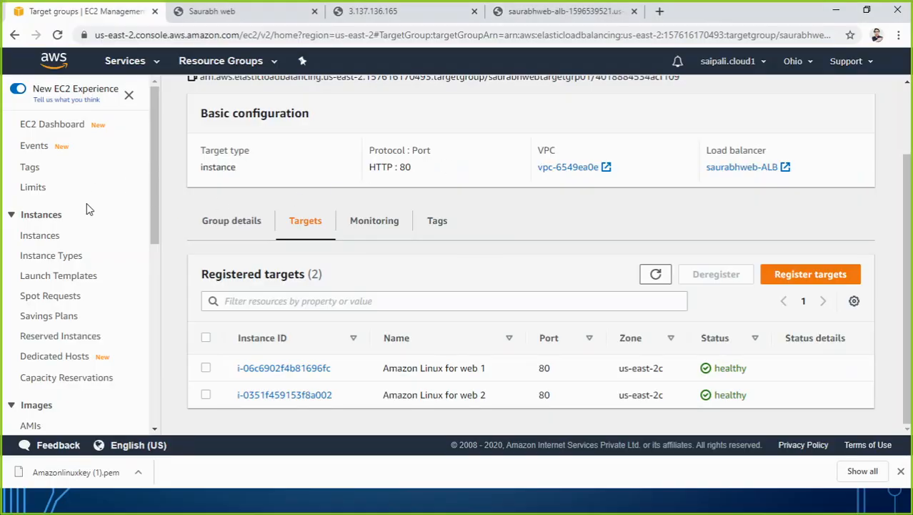
# - Stop the Amazon Linux for web 1 instance from the EC2 instances list and confirm the stop
pyautogui.click(57, 241)
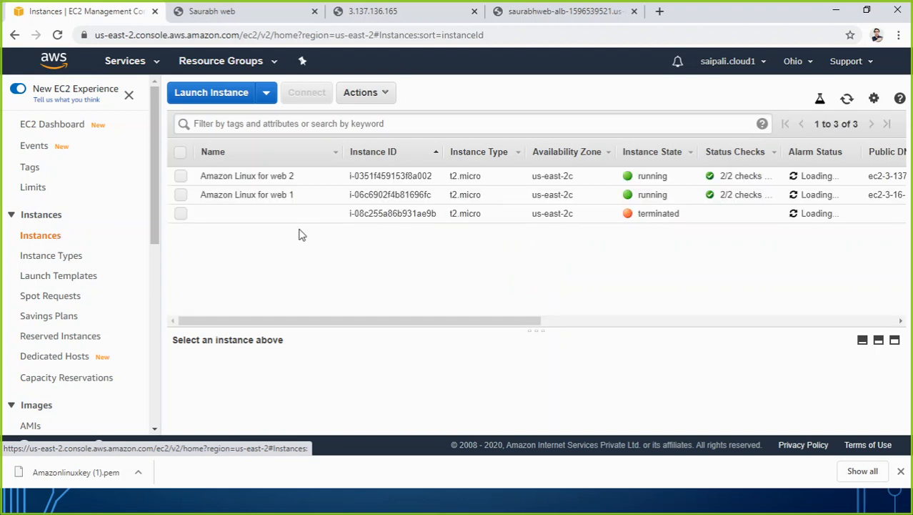
pyautogui.click(602, 176)
pyautogui.click(592, 194)
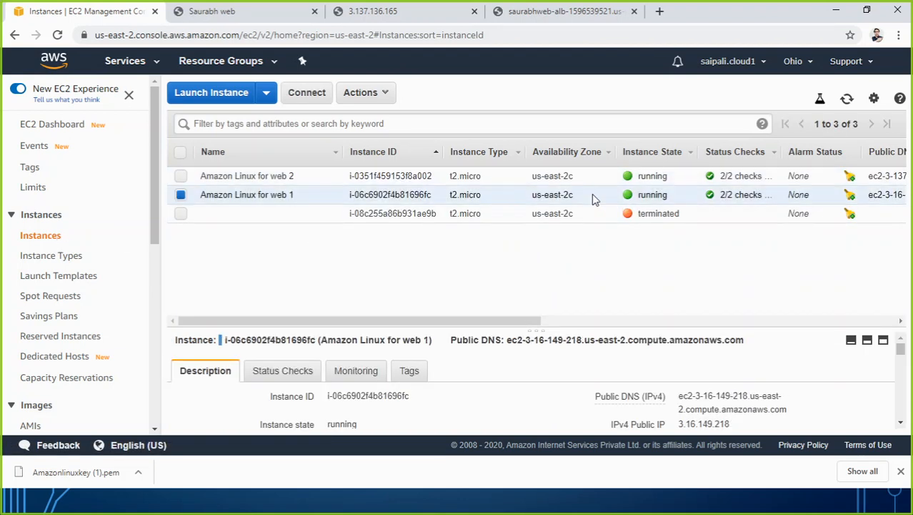
pyautogui.rightClick(592, 194)
pyautogui.moveTo(631, 265)
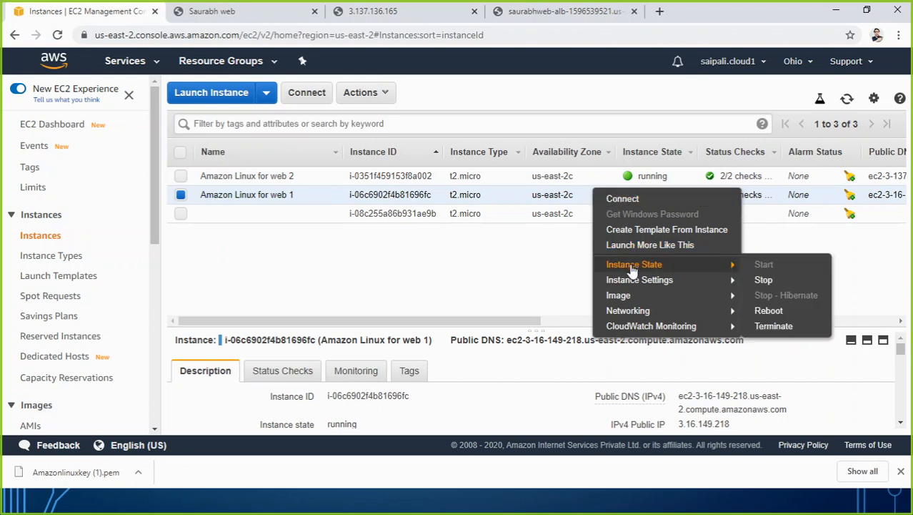
pyautogui.click(773, 281)
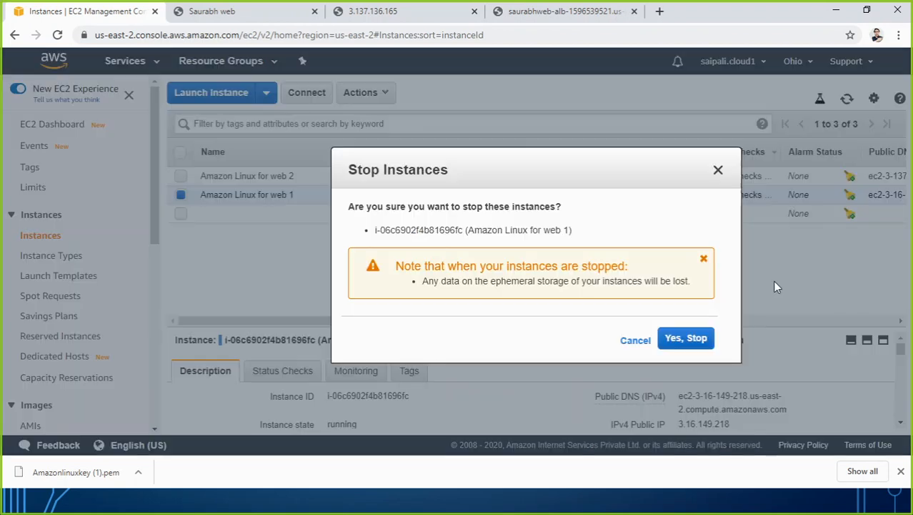
pyautogui.click(676, 346)
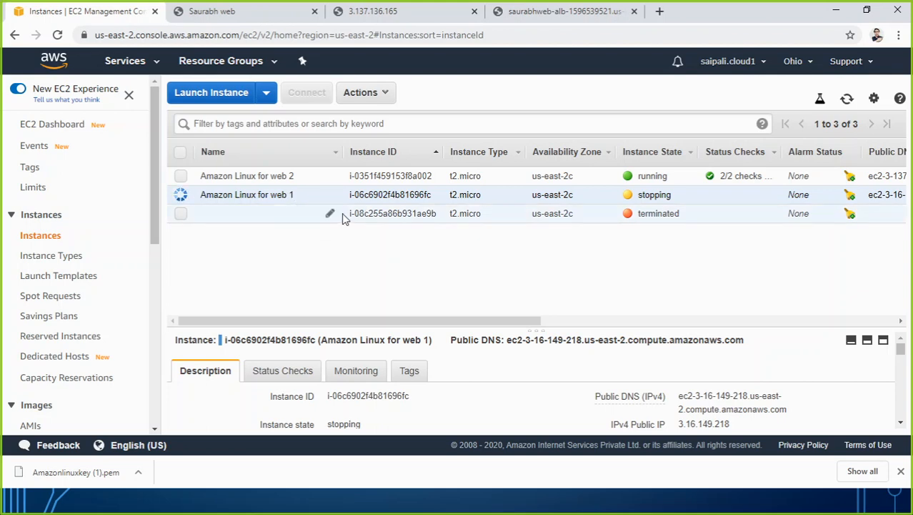
# - Open the load balancer's target group and check the health status of both registered targets
pyautogui.moveTo(156, 245); pyautogui.dragTo(158, 338)
pyautogui.scroll(-1, 159, 312)
pyautogui.scroll(-3, 158, 312)
pyautogui.click(67, 329)
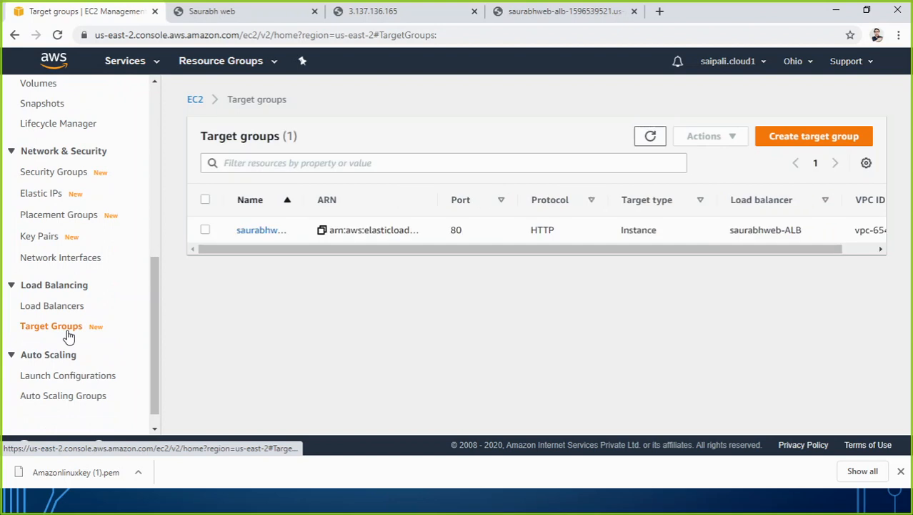
pyautogui.click(256, 232)
pyautogui.scroll(-3, 447, 268)
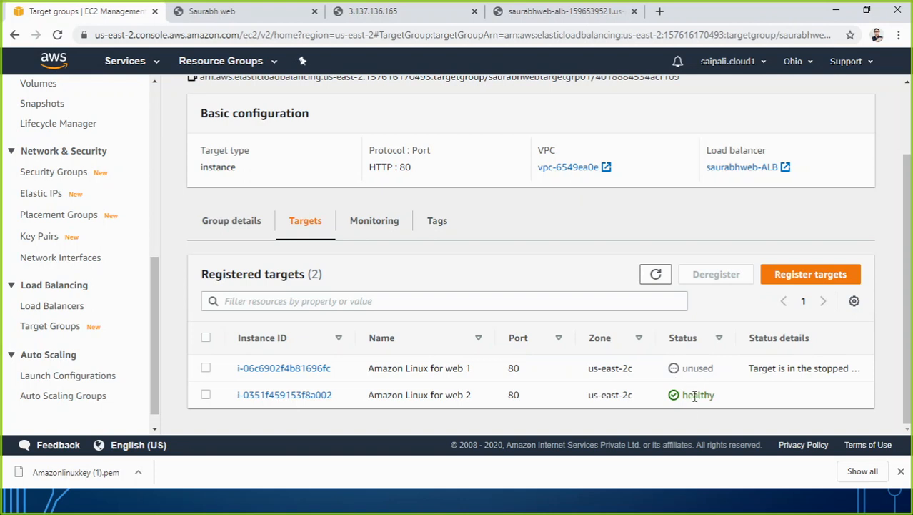
# - Reload the load balancer's page repeatedly to check which server responds while Amazon Linux for web 1 is stopped
pyautogui.click(533, 10)
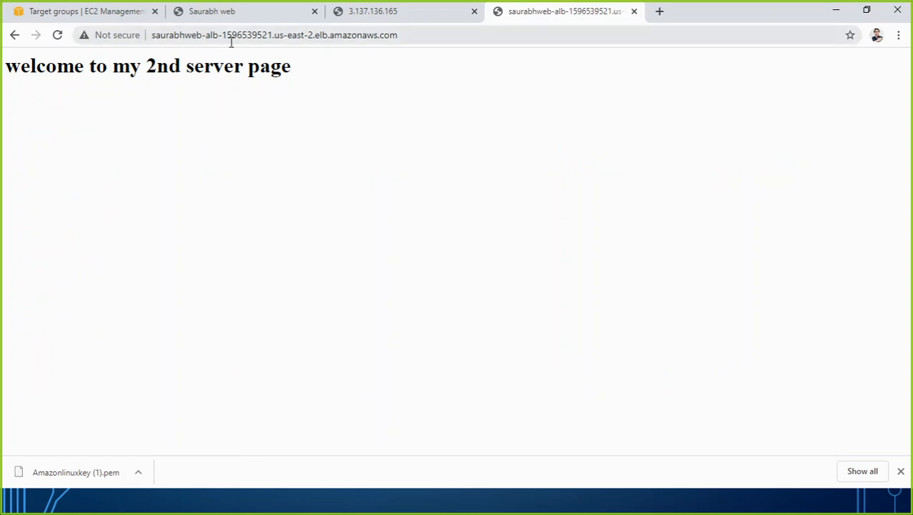
pyautogui.click(59, 39)
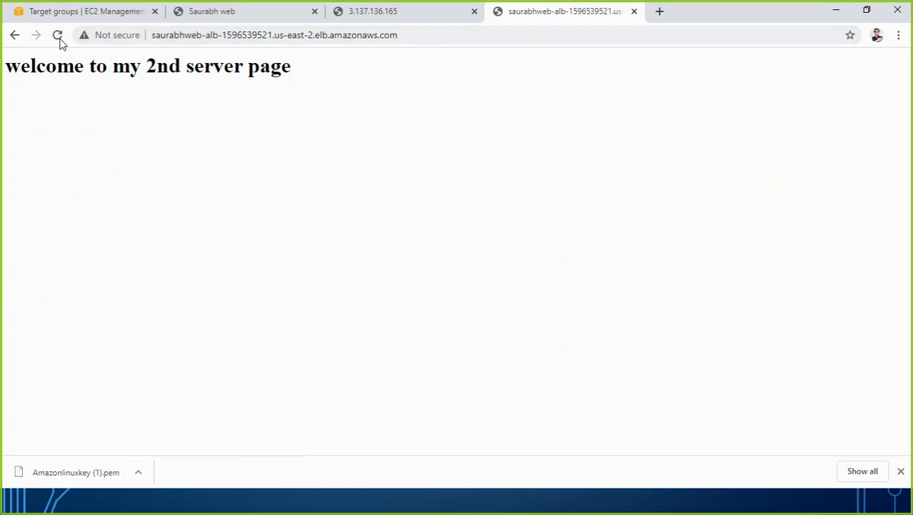
pyautogui.click(58, 35)
pyautogui.click(57, 35)
pyautogui.click(57, 35)
pyautogui.click(58, 37)
pyautogui.click(59, 37)
# - Return to the EC2 instances list and start the Amazon Linux for web 1 instance again, confirming the start
pyautogui.click(111, 10)
pyautogui.scroll(5, 100, 129)
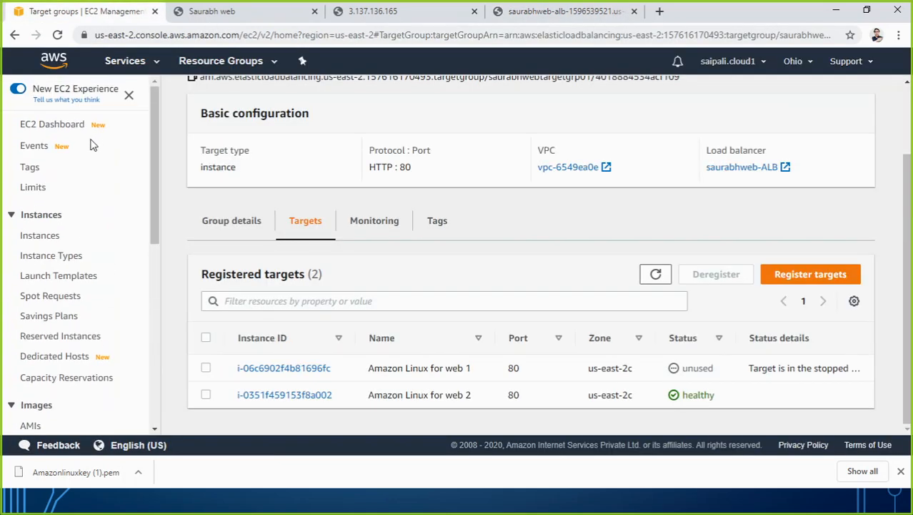
pyautogui.click(42, 235)
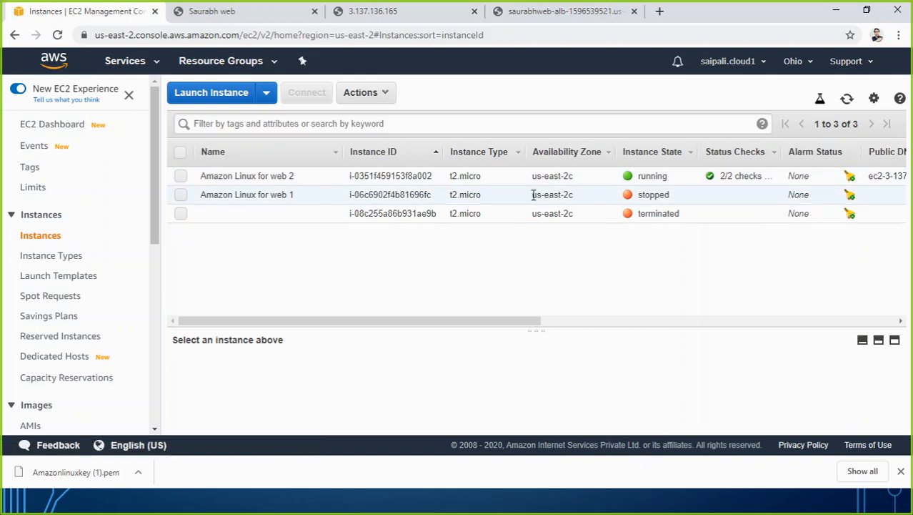
pyautogui.rightClick(535, 196)
pyautogui.moveTo(582, 265)
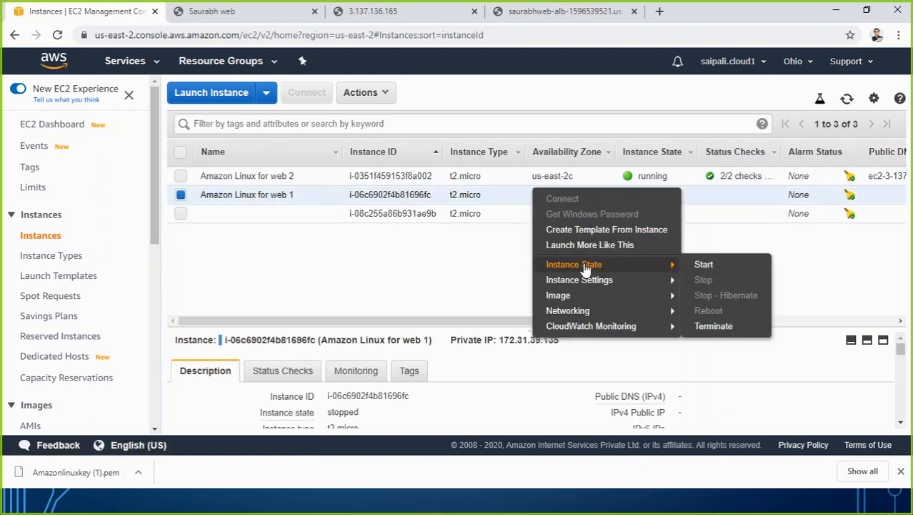
pyautogui.click(703, 268)
pyautogui.click(644, 303)
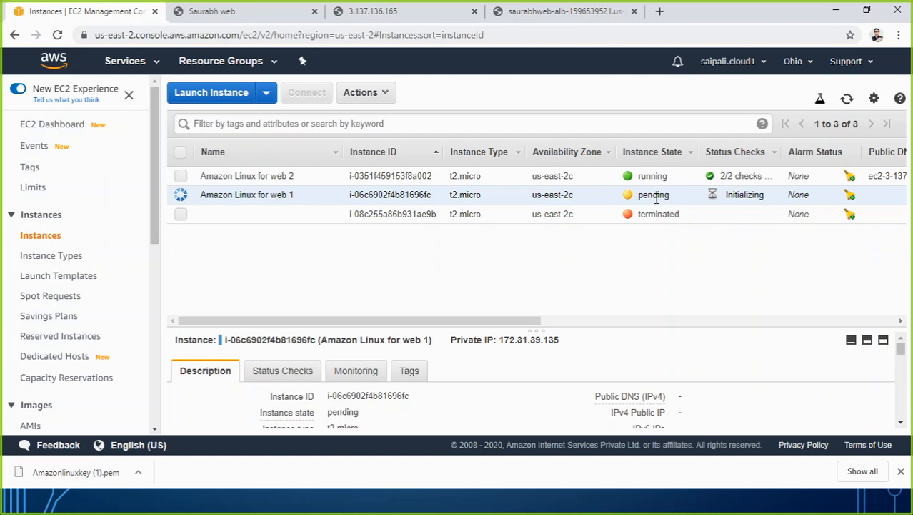
# - Reopen the load balancer's target group and check the status of the restarted Amazon Linux for web 1 target
pyautogui.moveTo(152, 224); pyautogui.dragTo(160, 346)
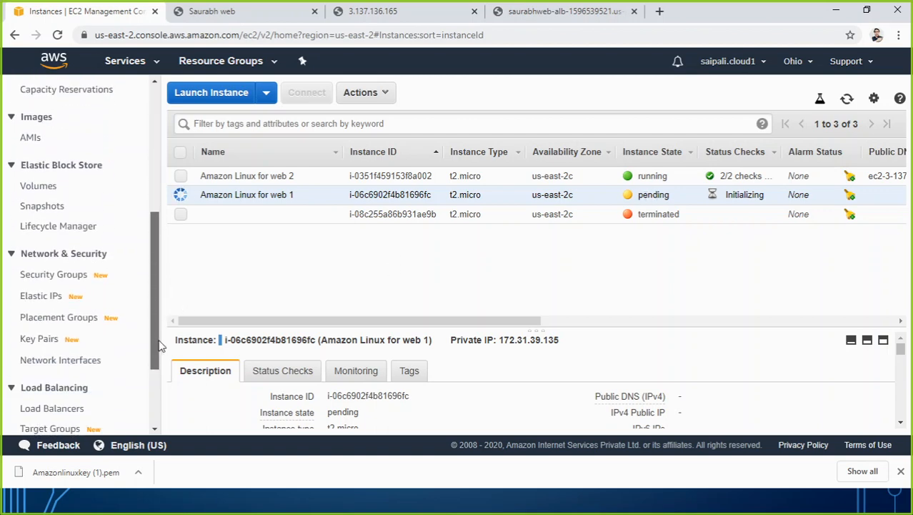
pyautogui.click(50, 428)
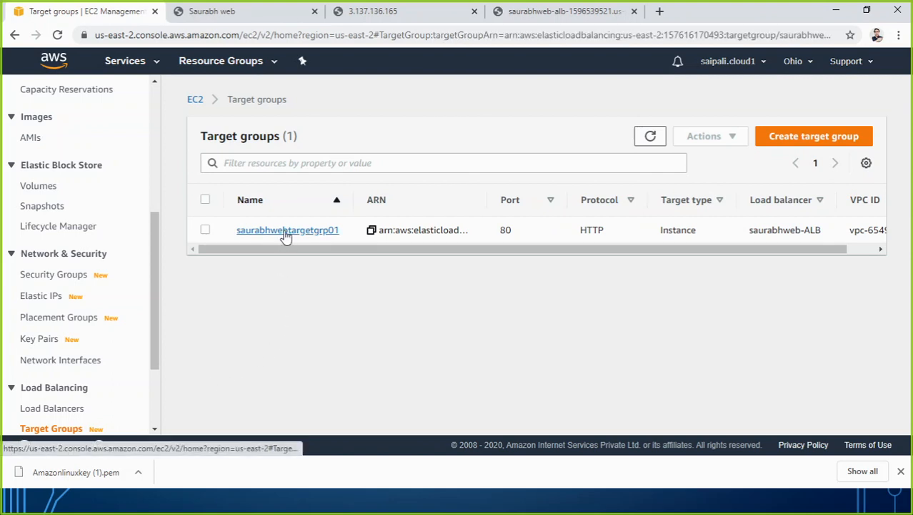
pyautogui.click(286, 230)
pyautogui.scroll(-2, 561, 310)
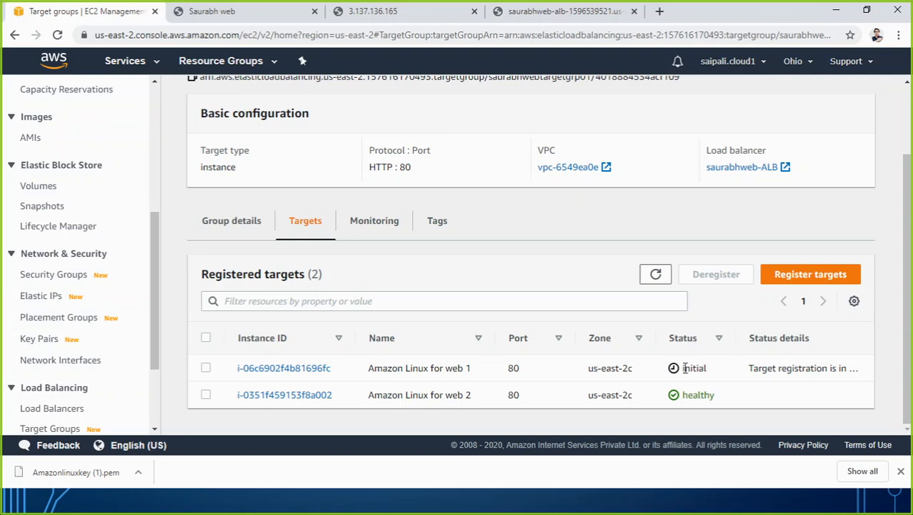
# - Reload the load balancer's page repeatedly to look for the restarted server's response, and recheck the web 1 target's status in the target group
pyautogui.click(580, 11)
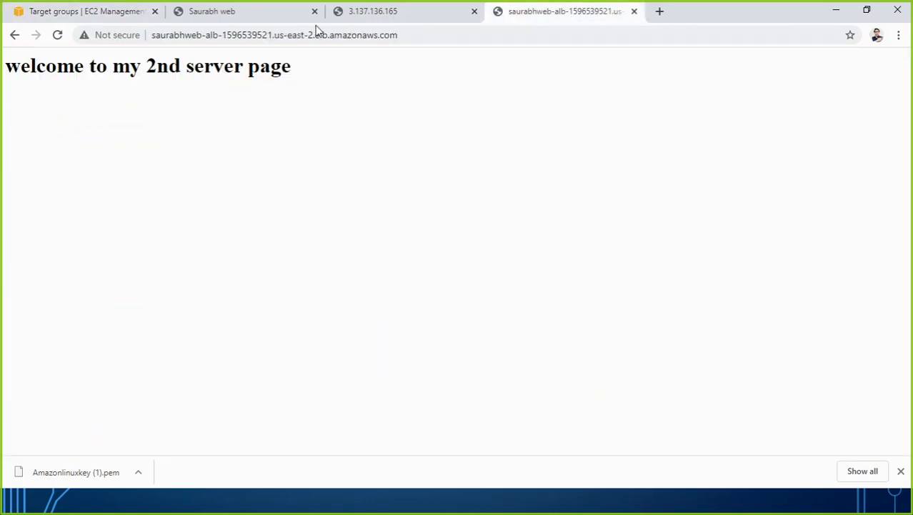
pyautogui.click(58, 36)
pyautogui.click(60, 39)
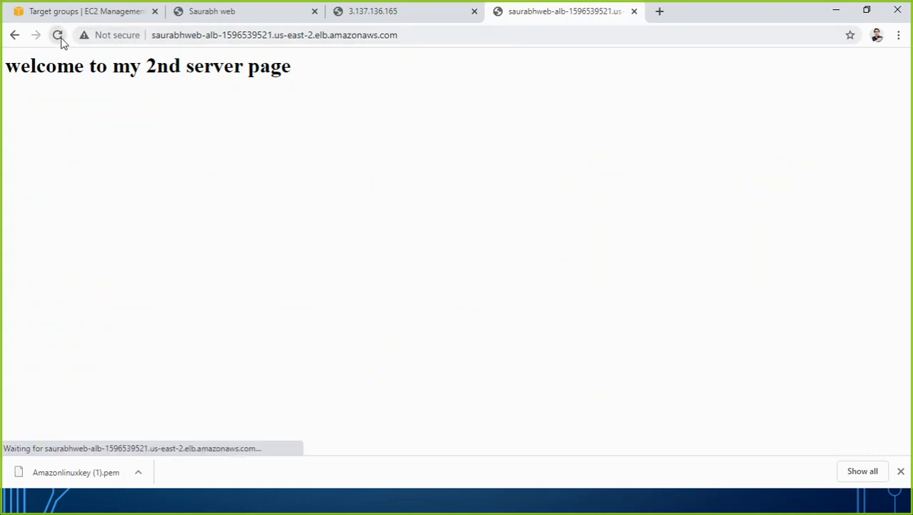
pyautogui.click(61, 40)
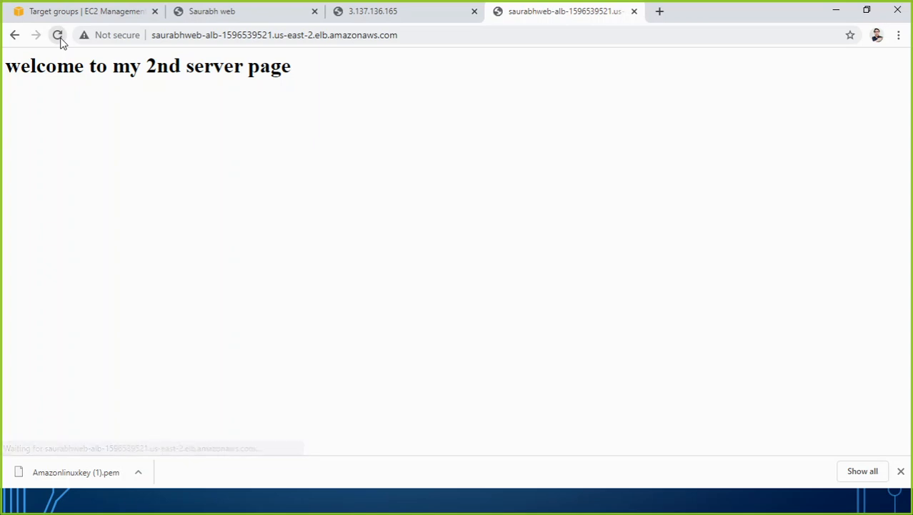
pyautogui.click(58, 35)
pyautogui.click(60, 40)
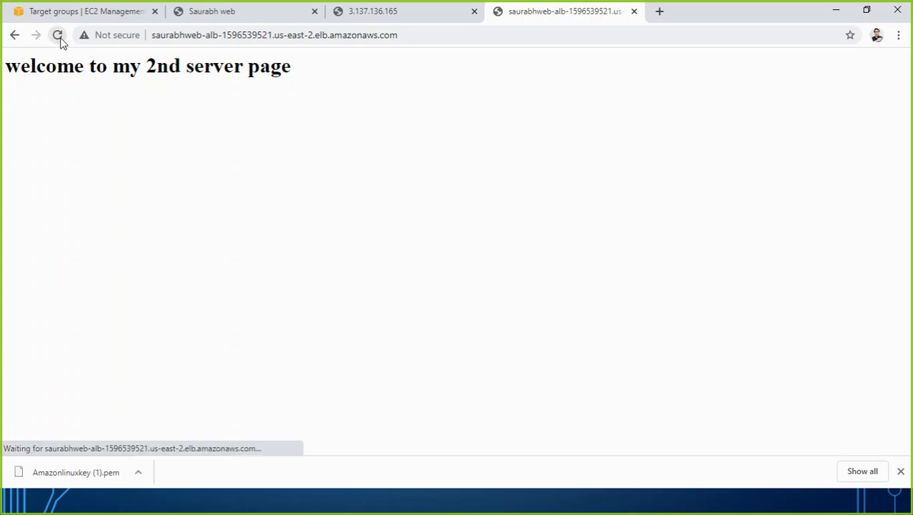
pyautogui.click(60, 40)
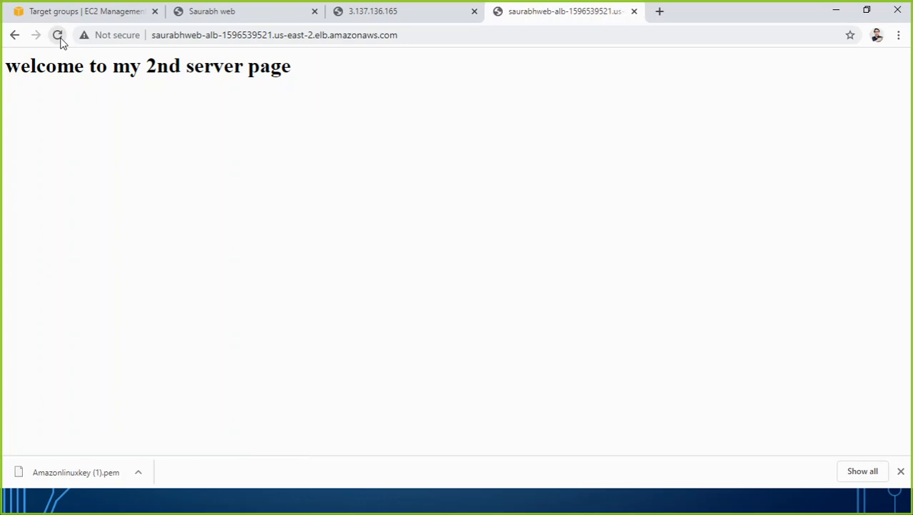
pyautogui.click(60, 40)
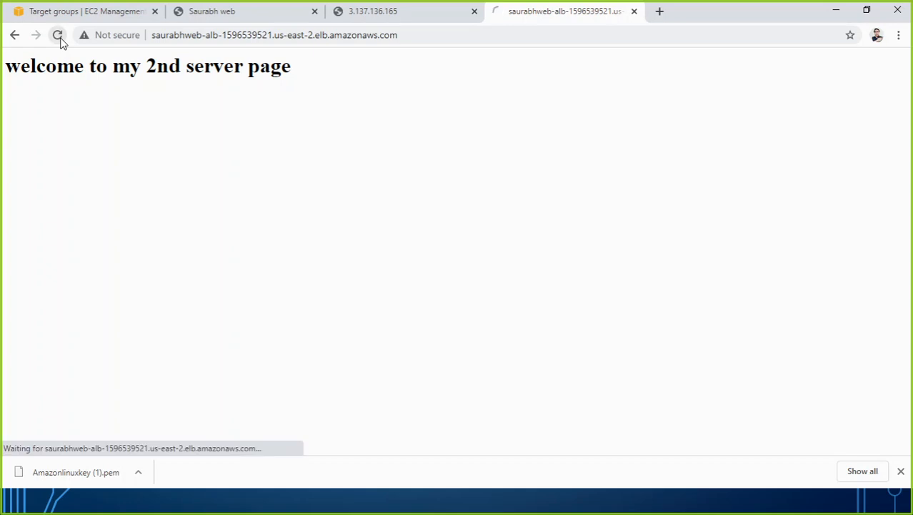
pyautogui.click(60, 40)
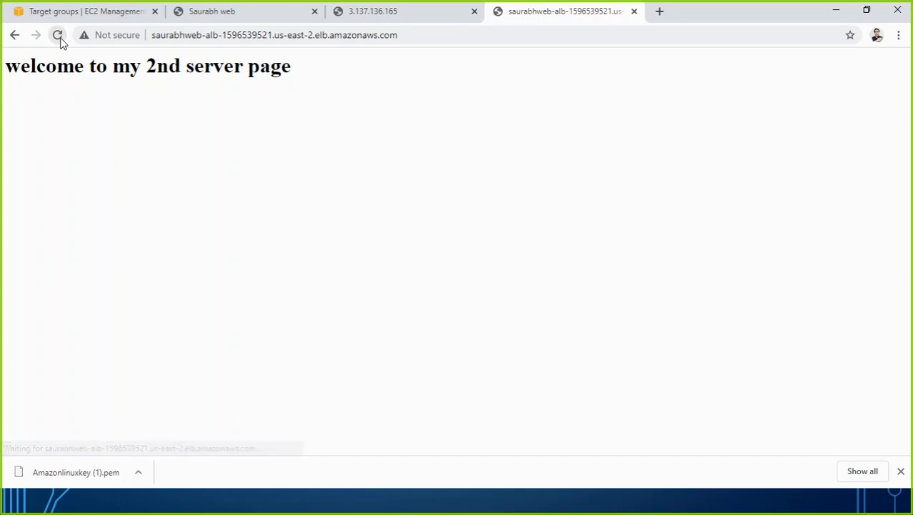
pyautogui.click(60, 40)
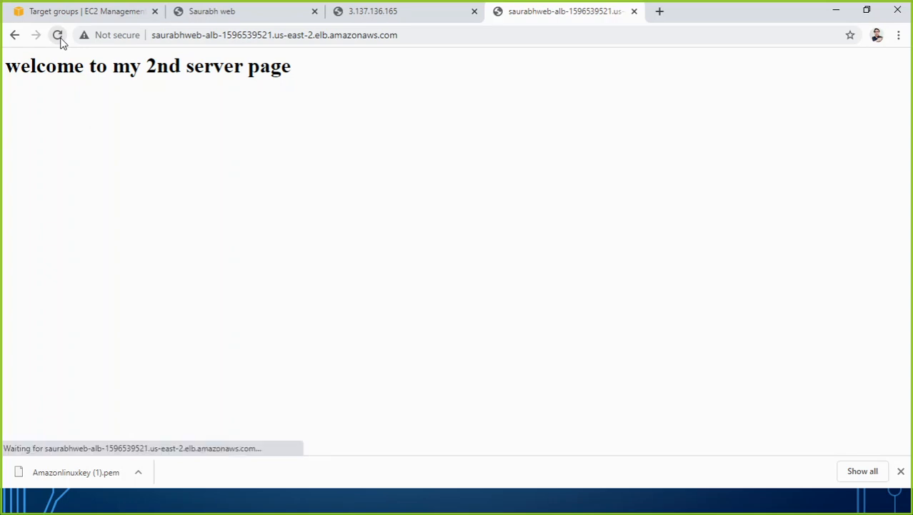
pyautogui.click(59, 36)
pyautogui.click(60, 39)
pyautogui.click(75, 13)
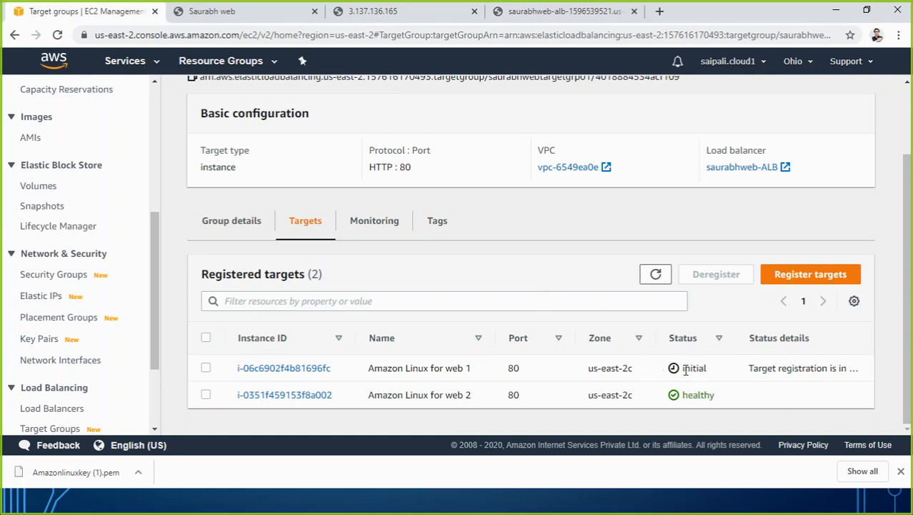
pyautogui.click(548, 12)
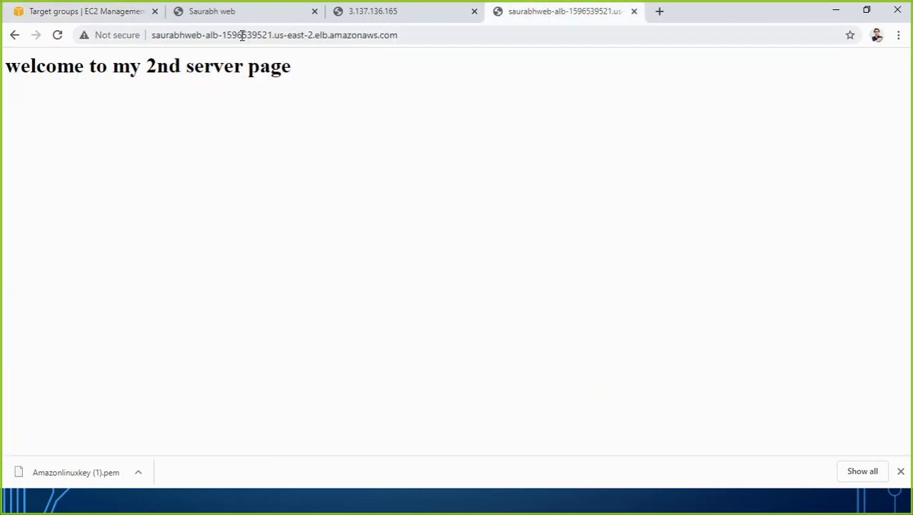
# - Reload the load balancer's page, recheck the registered targets' health in the target group, and reload repeatedly to see whether both servers respond
pyautogui.click(58, 36)
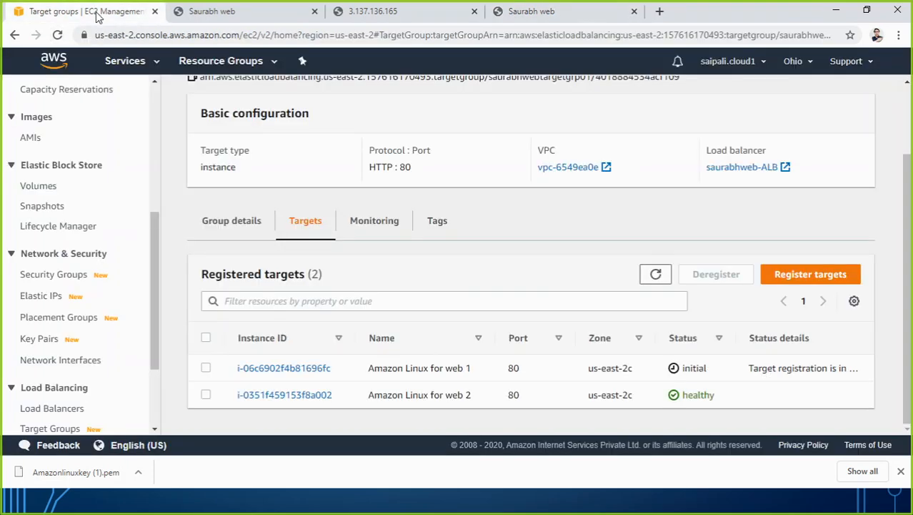
pyautogui.click(84, 12)
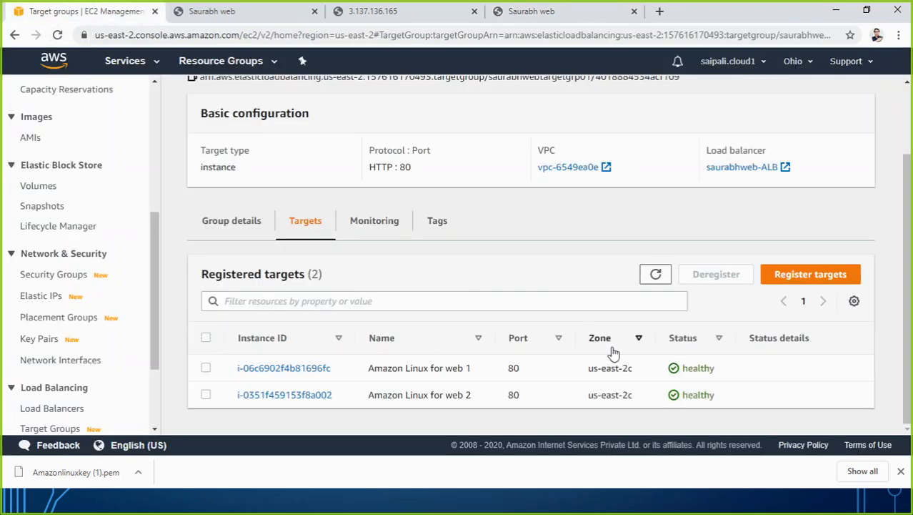
pyautogui.click(562, 22)
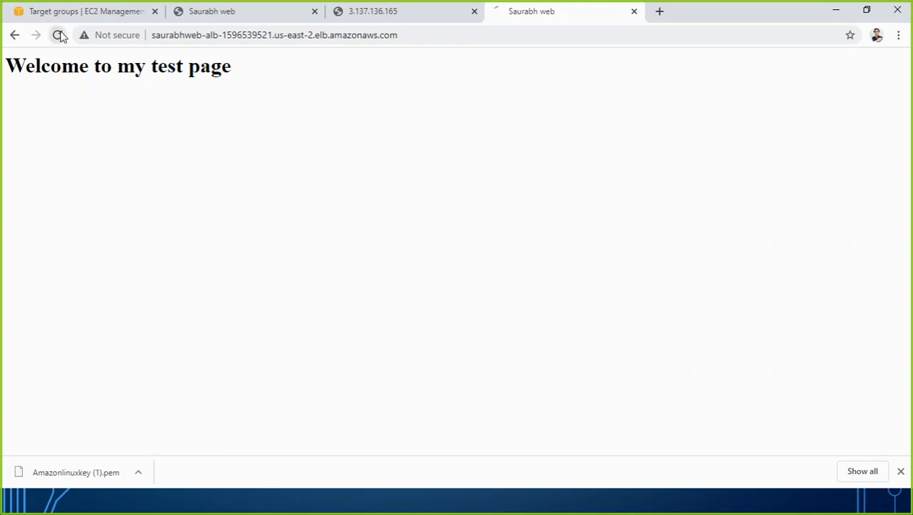
pyautogui.click(59, 35)
pyautogui.click(60, 36)
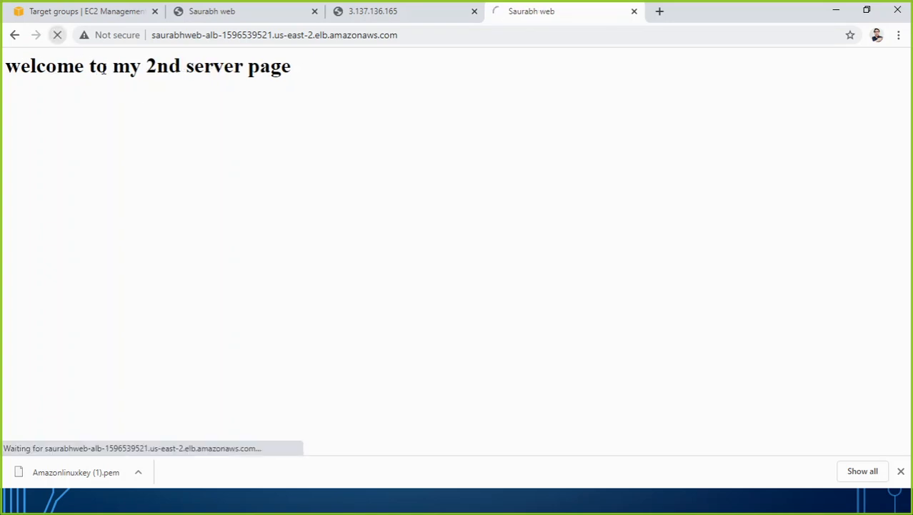
pyautogui.click(60, 35)
# - Return to the target group's registered targets, then minimize the browser and the Paint diagram to get back to the Hands-On slide
pyautogui.click(73, 13)
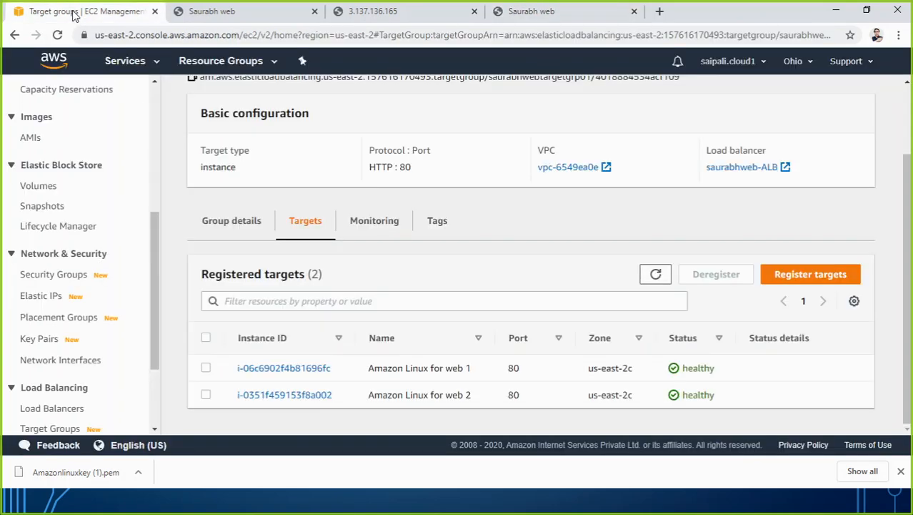
pyautogui.click(835, 12)
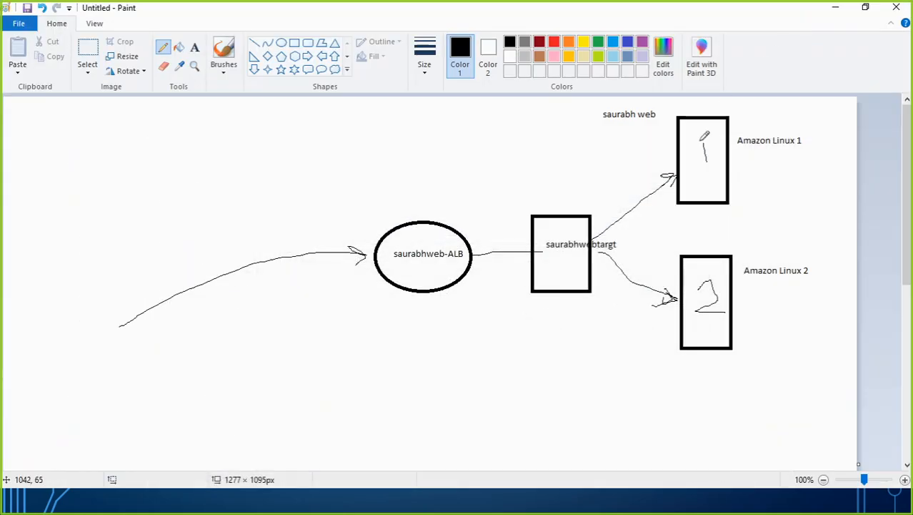
pyautogui.click(835, 9)
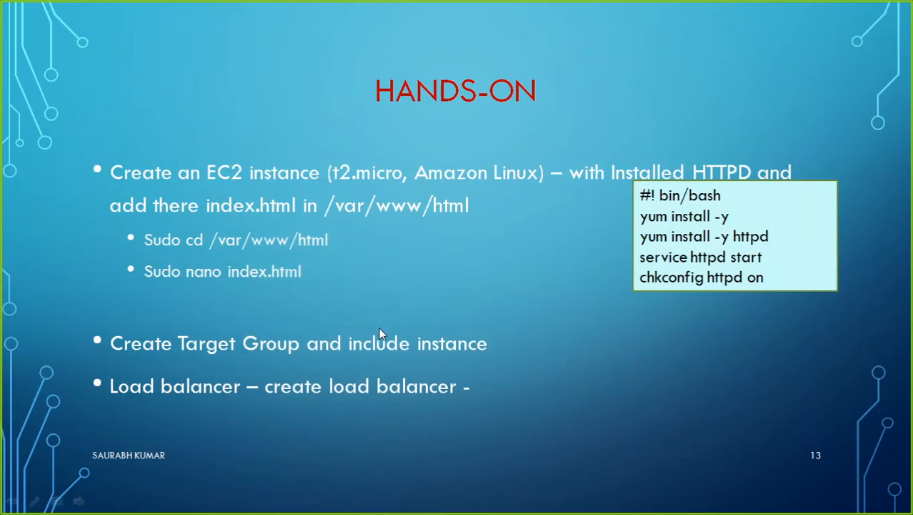